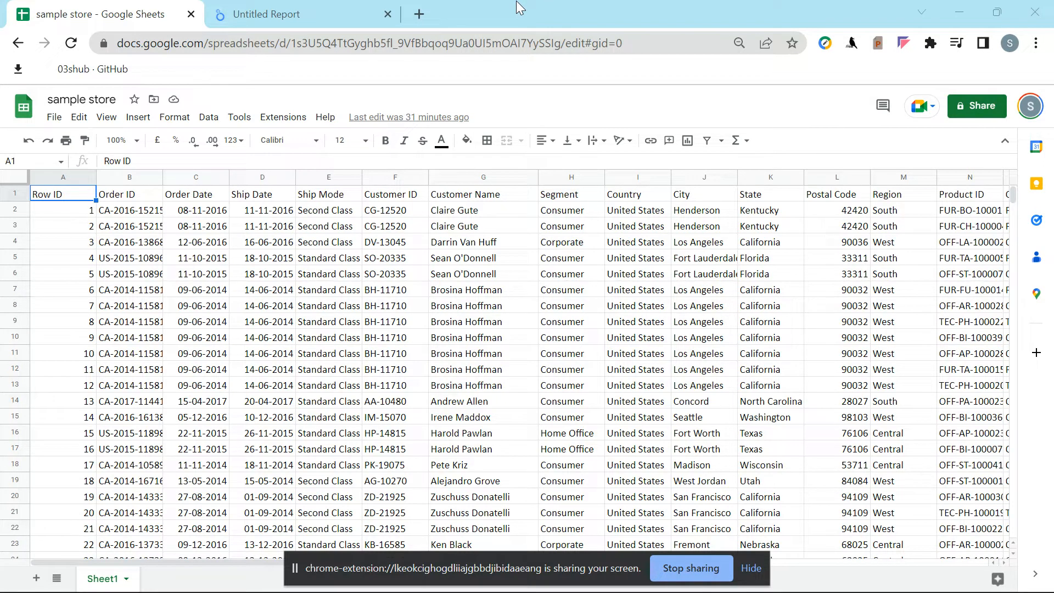
left_click(751, 569)
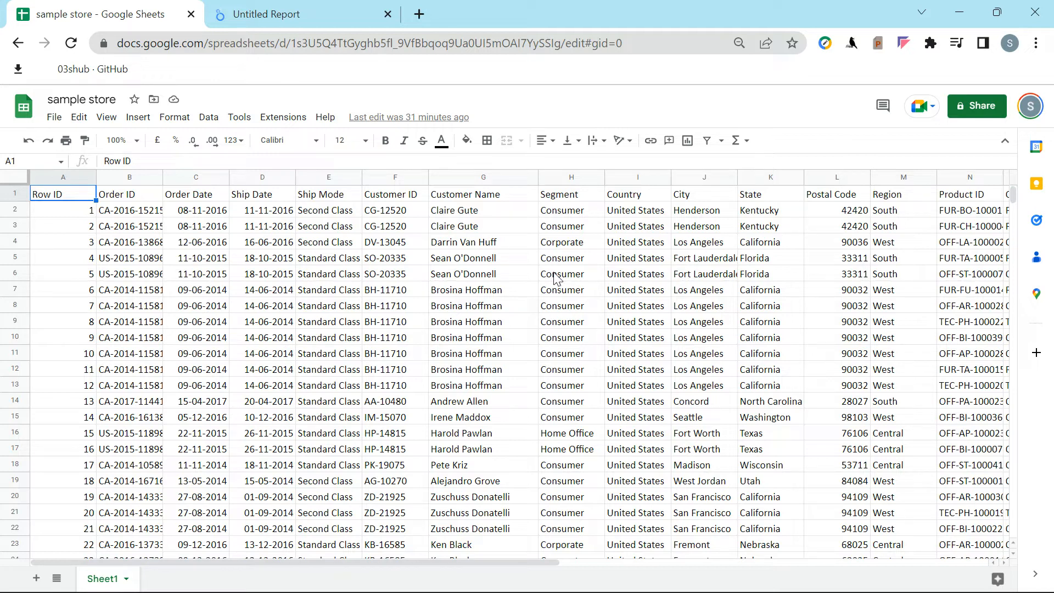
Review the sample store sheet's column headers from Row ID across to Category.
key("Right")
key("Right")
key("Right")
key("Right")
key("Right")
key("Right")
key("Right")
key("Right")
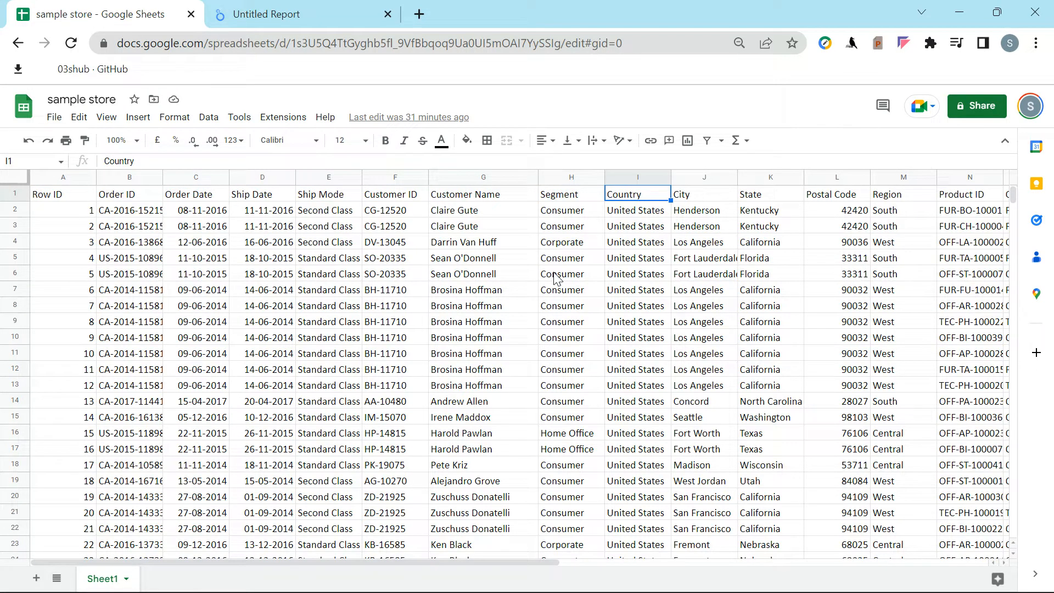
key("Right")
key("Right")
key("Right")
key("Right")
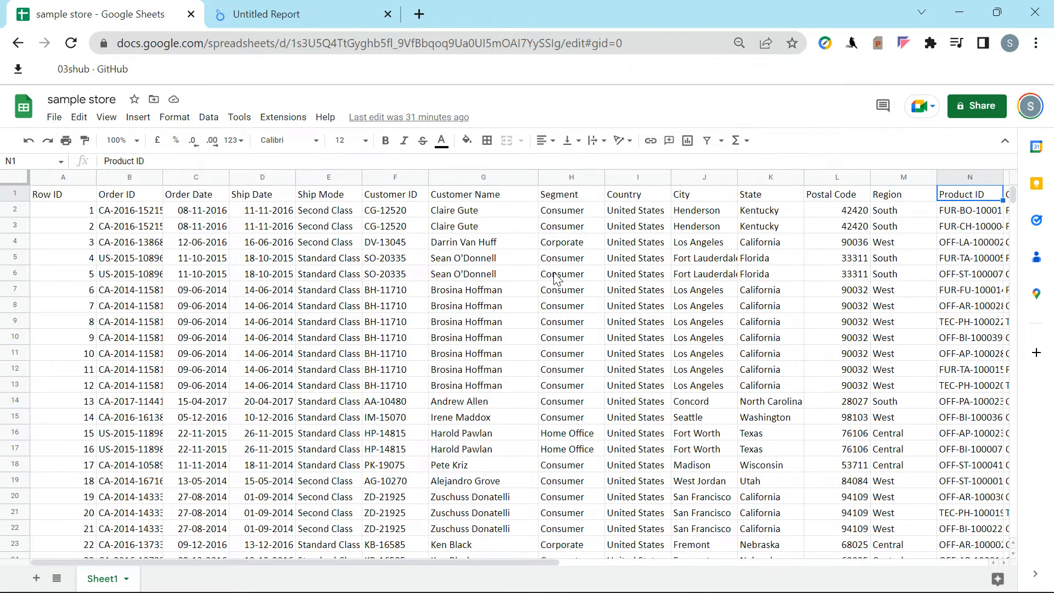
key("Right")
key("Right")
key("Right")
key("Left")
key("Right")
key("Left")
Examine the category values in the first rows of the Category column and return to its header.
key("Down")
key("Down")
key("Down")
key("Down")
key("Down")
key("Down")
key("Down")
key("Down")
key("Down")
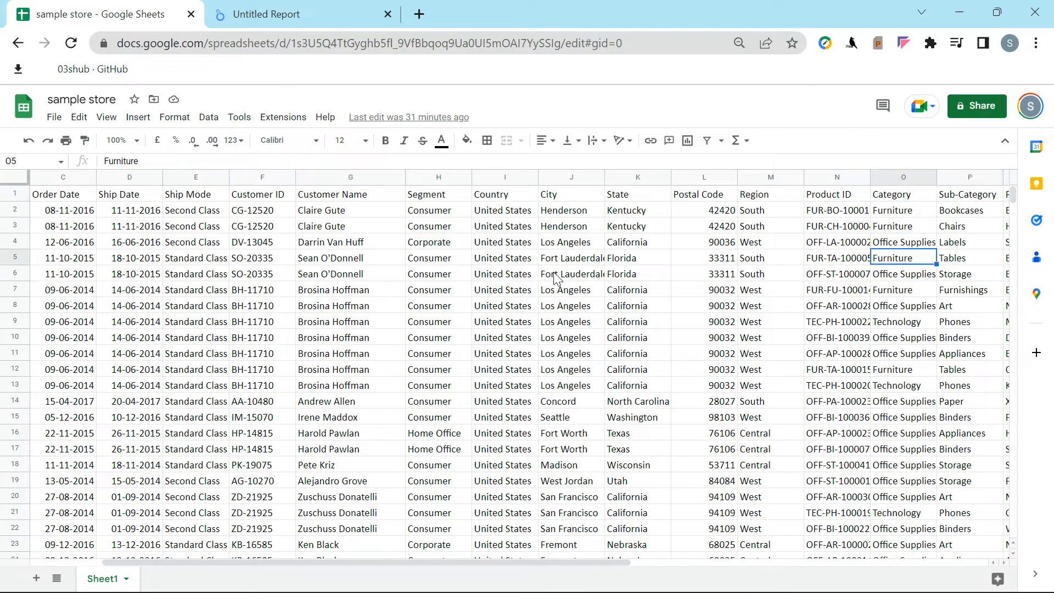
key("Down")
key("Down")
key("Down")
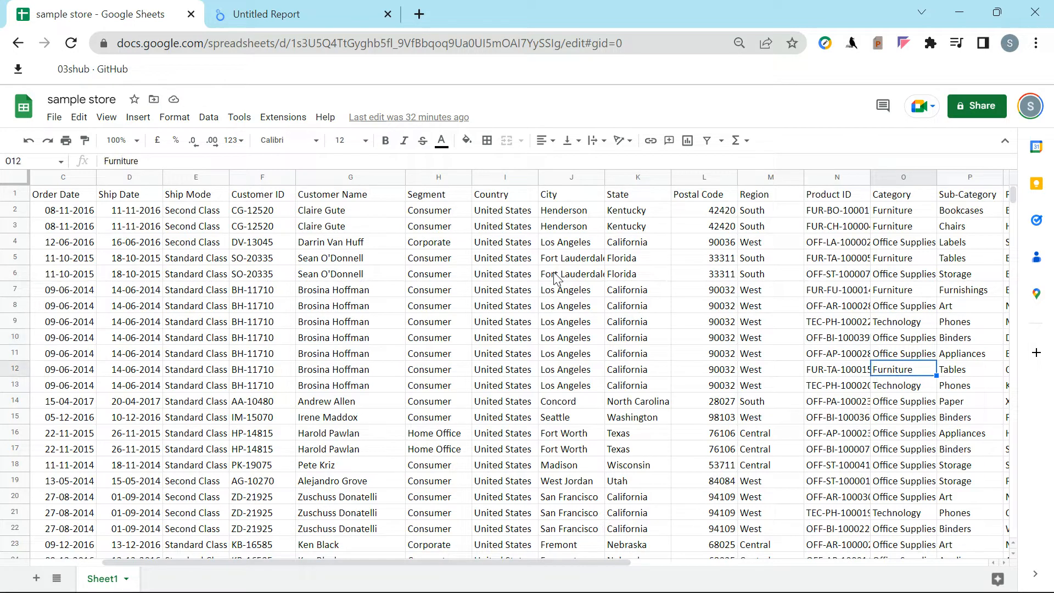
key("Up")
key("Up")
key("Up")
key("Up")
key("Up")
key("Up")
key("Up")
key("Up")
key("Up")
key("Up")
key("Up")
key("Up")
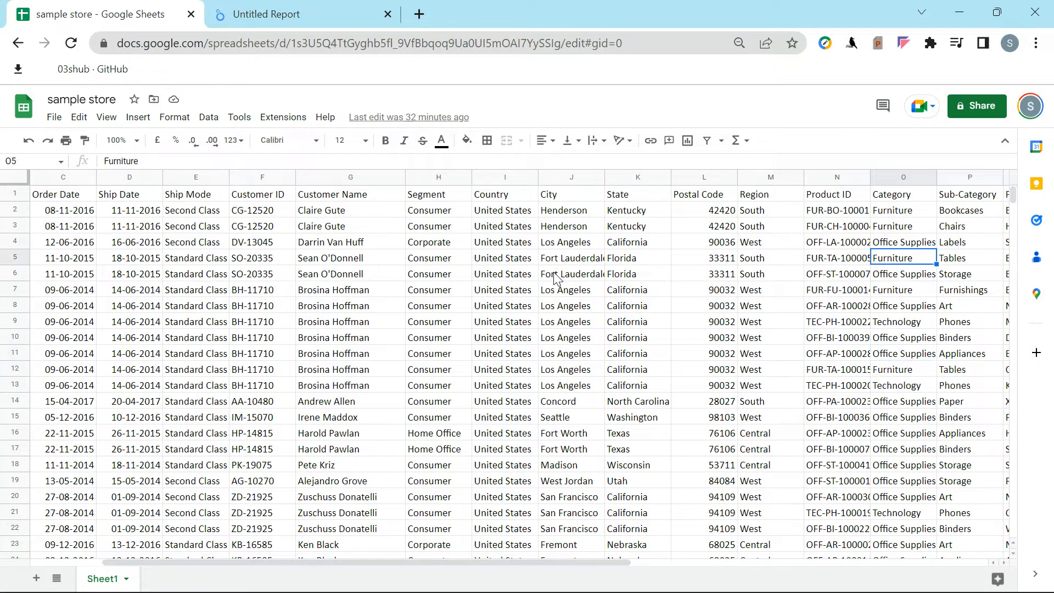
Review the headers from Region back through the location and customer columns to Ship Mode.
key("Left")
key("Left")
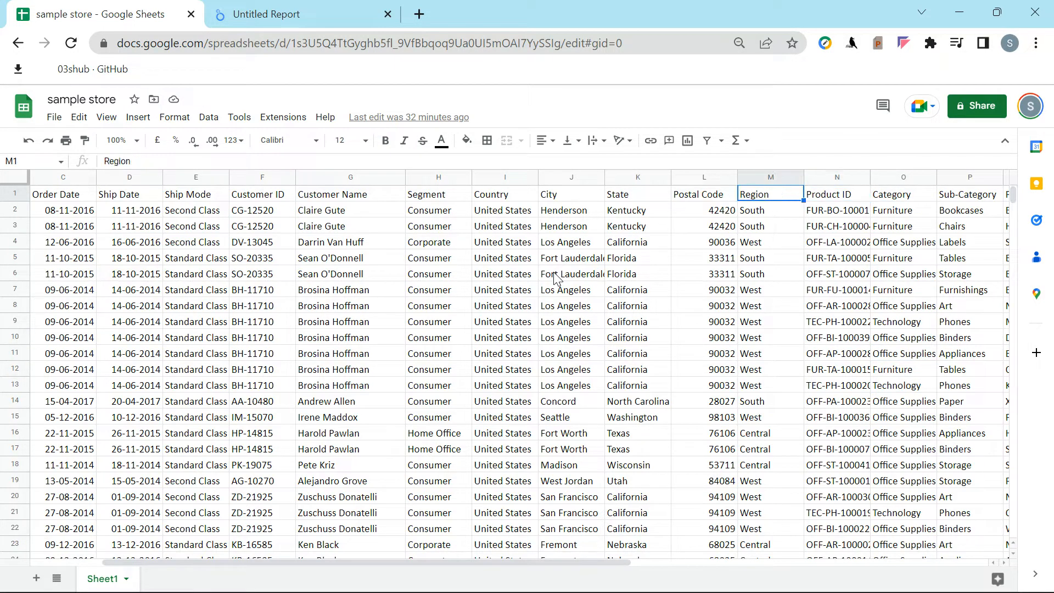
key("Left")
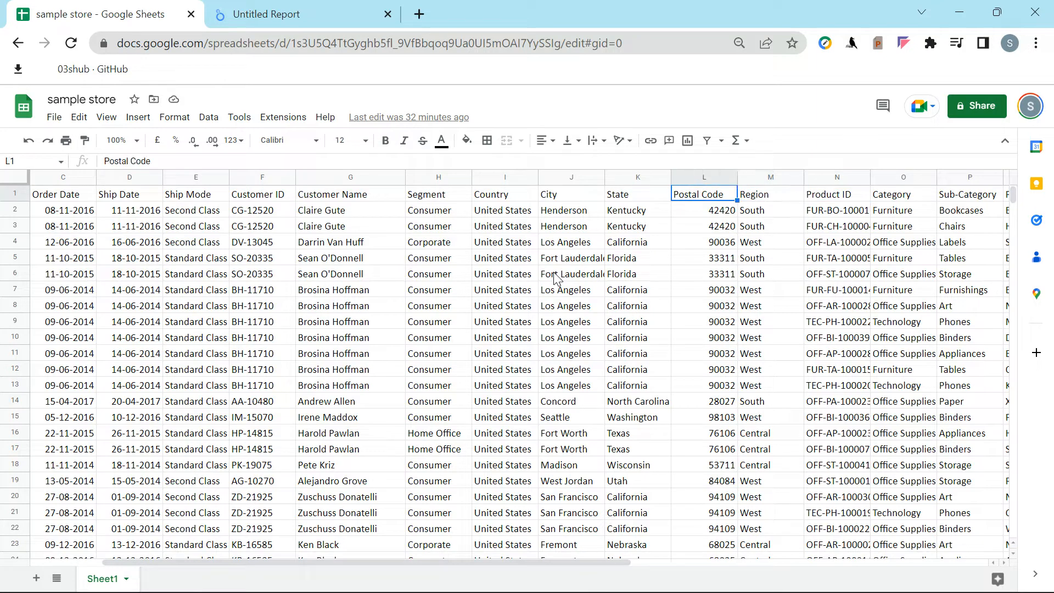
key("Left")
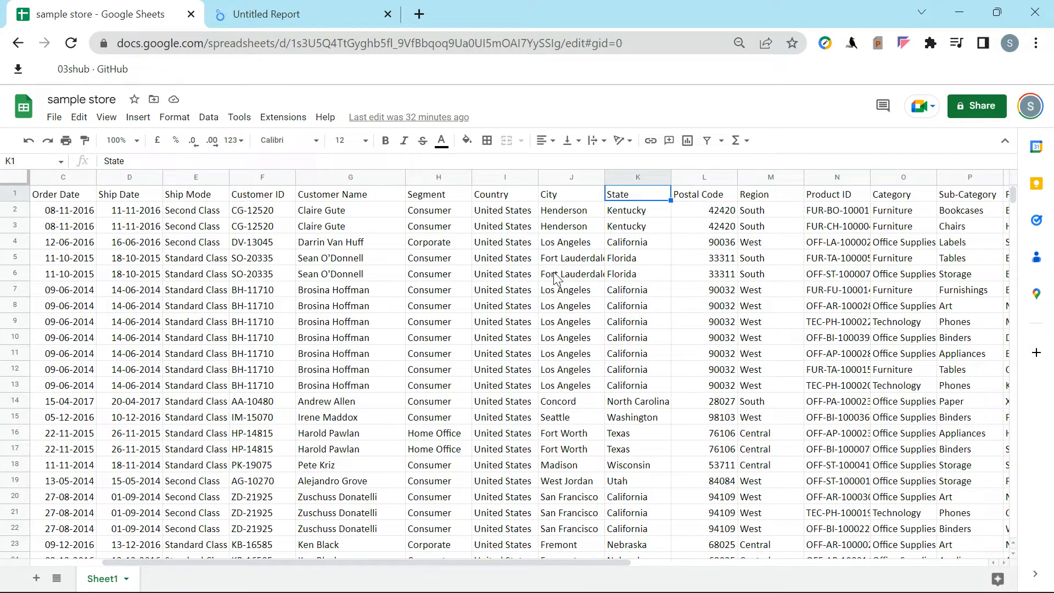
key("Left")
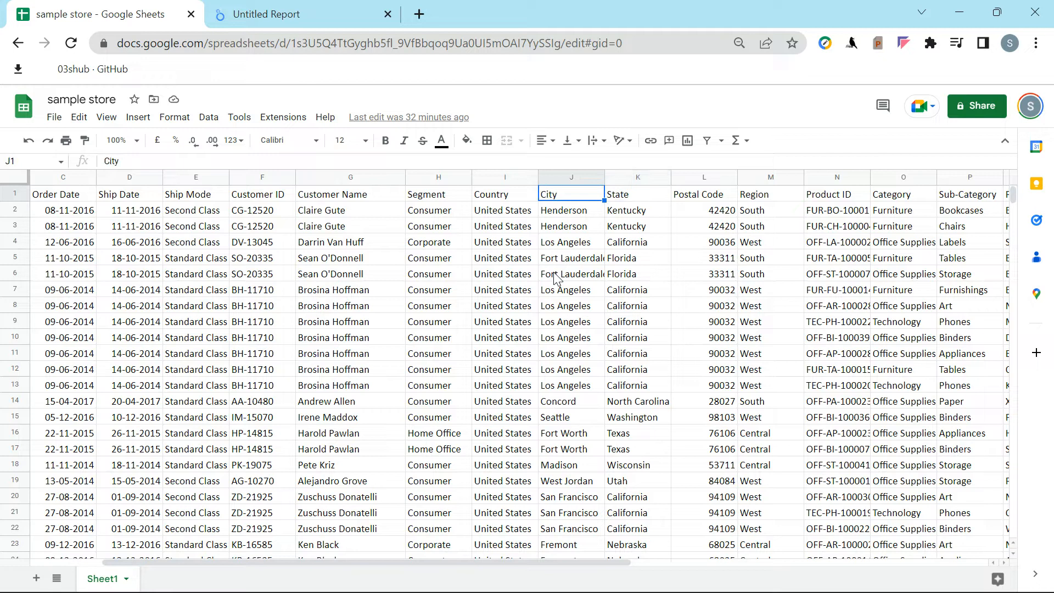
key("Left")
key("Left")
key("Left")
key("Left")
key("Right")
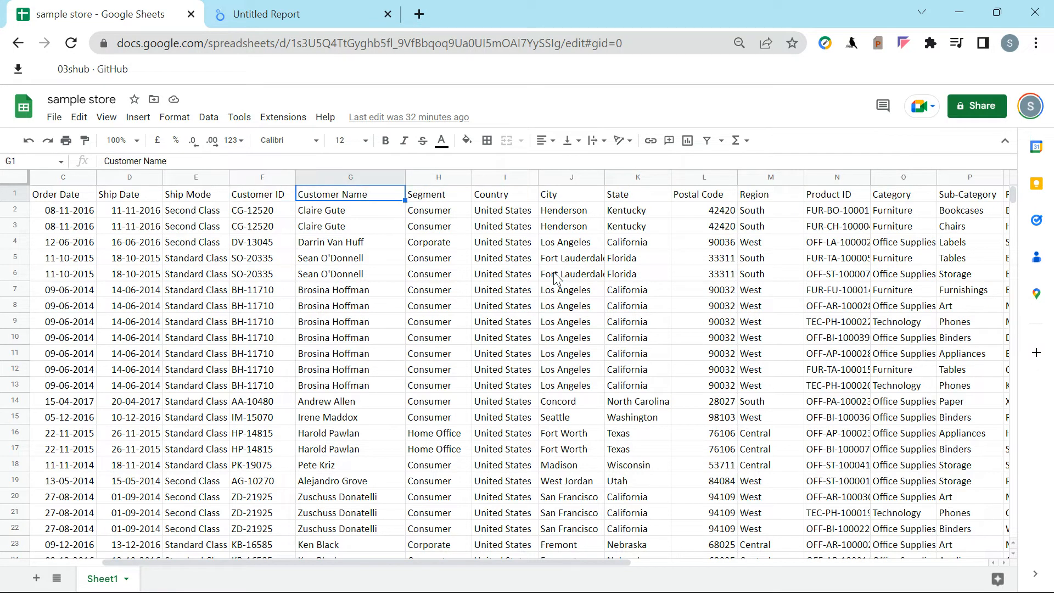
key("Left")
key("Left")
key("Left")
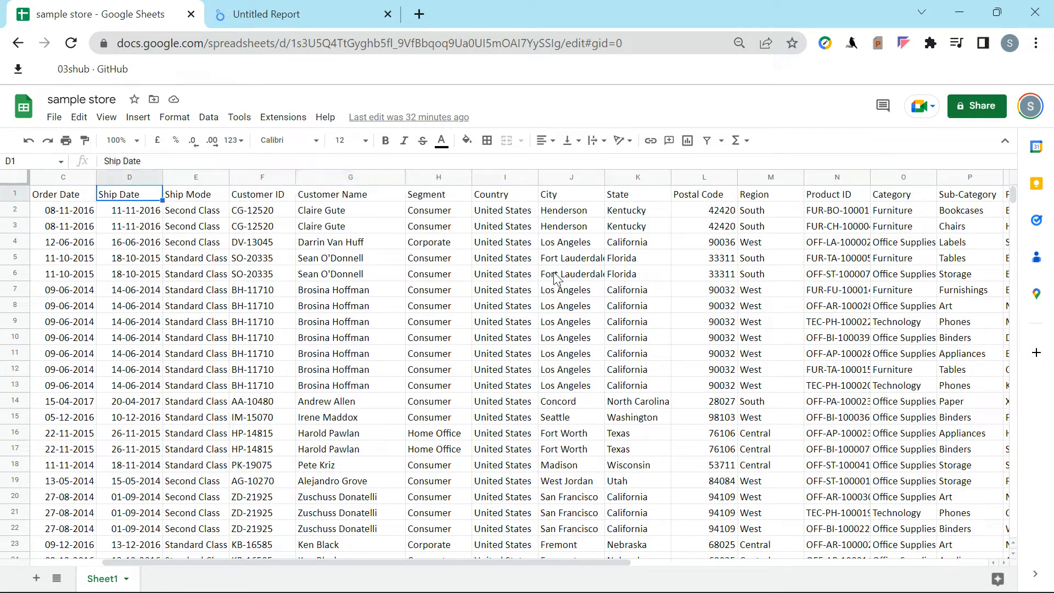
key("Right")
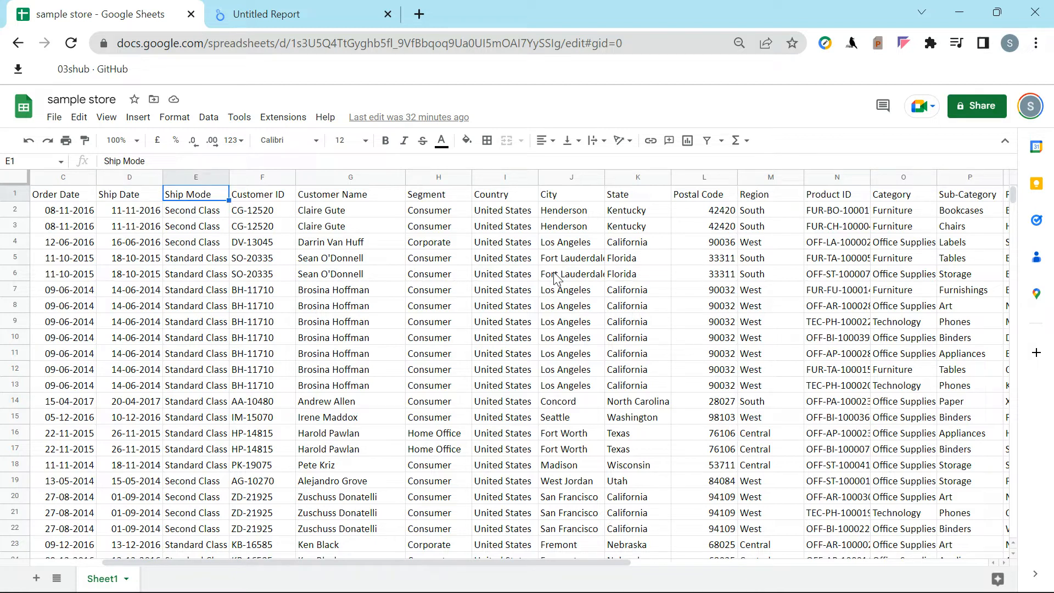
Select the Ship Mode column down to its last data row to check its extent, and return to the sheet's start.
key("ctrl+shift+Down")
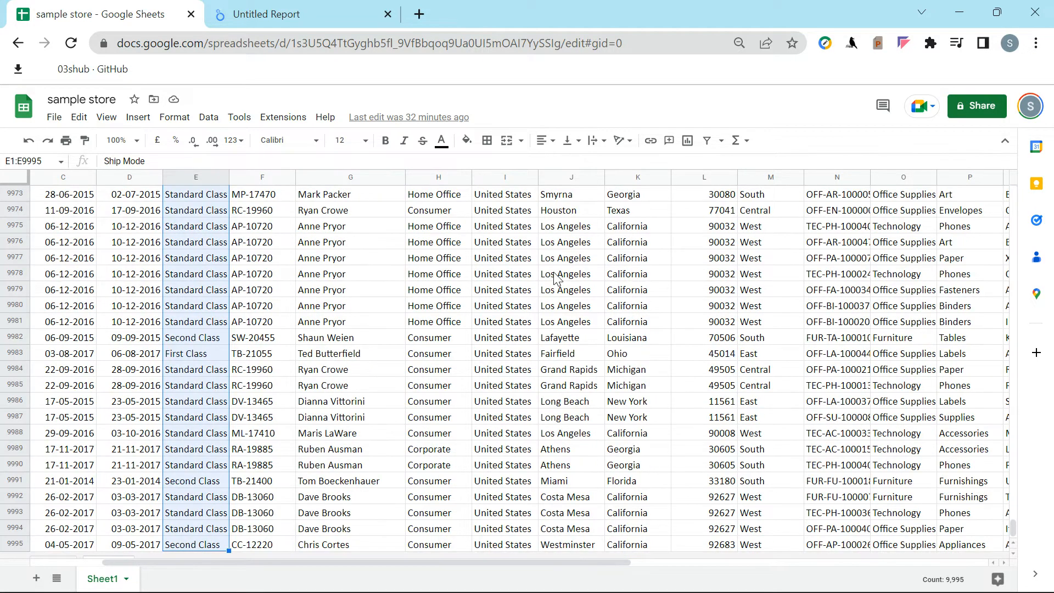
key("ctrl+shift+Up")
key("ctrl+Home")
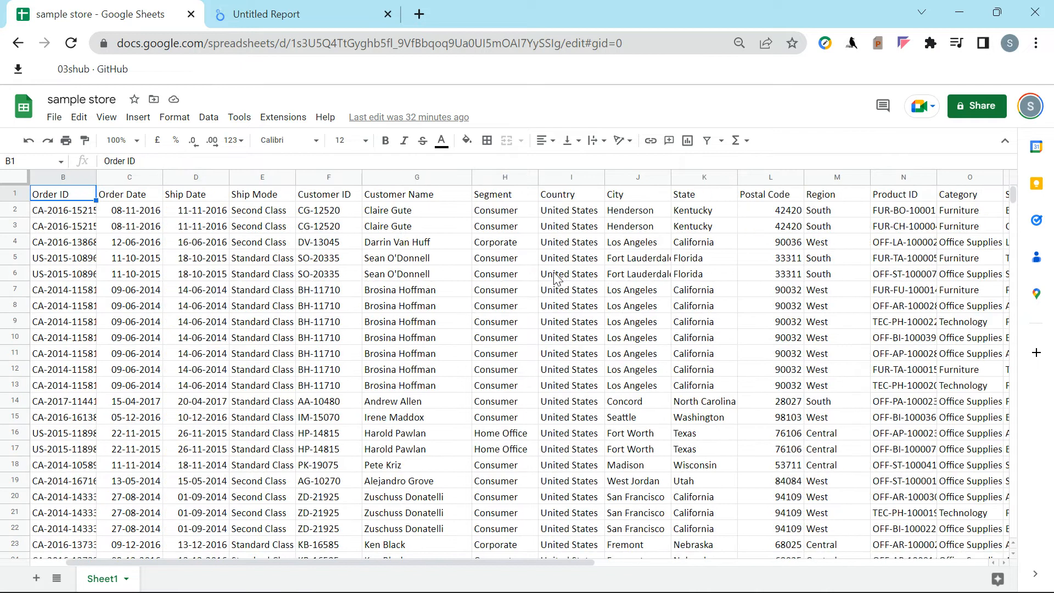
Review the remaining columns through Sales, Quantity, Discount and Profit, and go back to the Row ID header.
key("Right")
key("Right")
key("Right")
key("Right")
key("Right")
key("Right")
key("Right")
key("Right")
key("Right")
key("Right")
key("Right")
key("Right")
key("Right")
key("Right")
key("Right")
key("Right")
key("Right")
key("Right")
key("Right")
key("Right")
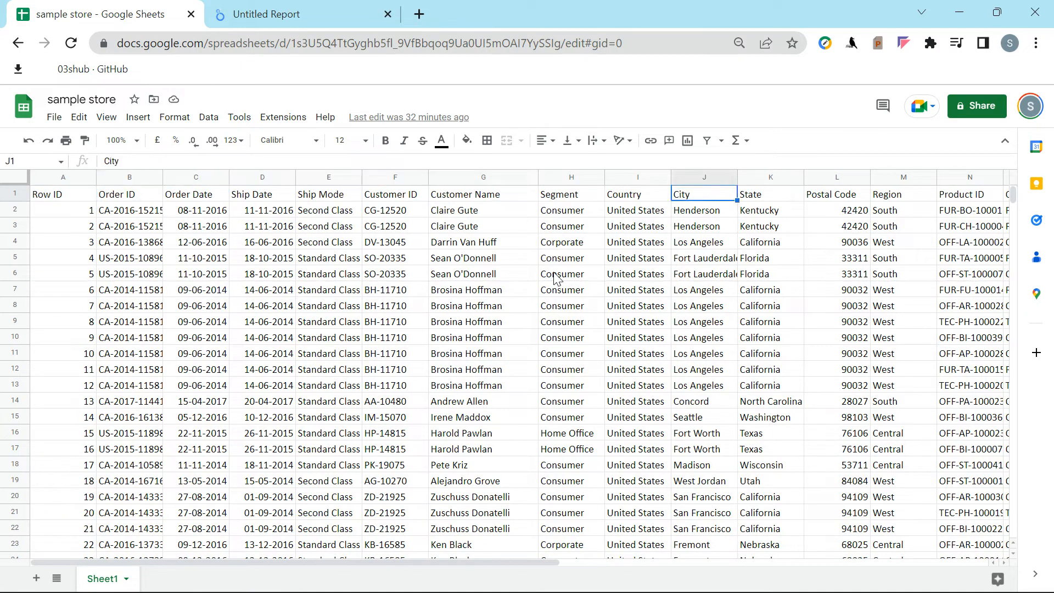
key("Left")
key("Left")
key("Left")
key("Left")
key("Left")
key("Left")
key("Left")
key("Left")
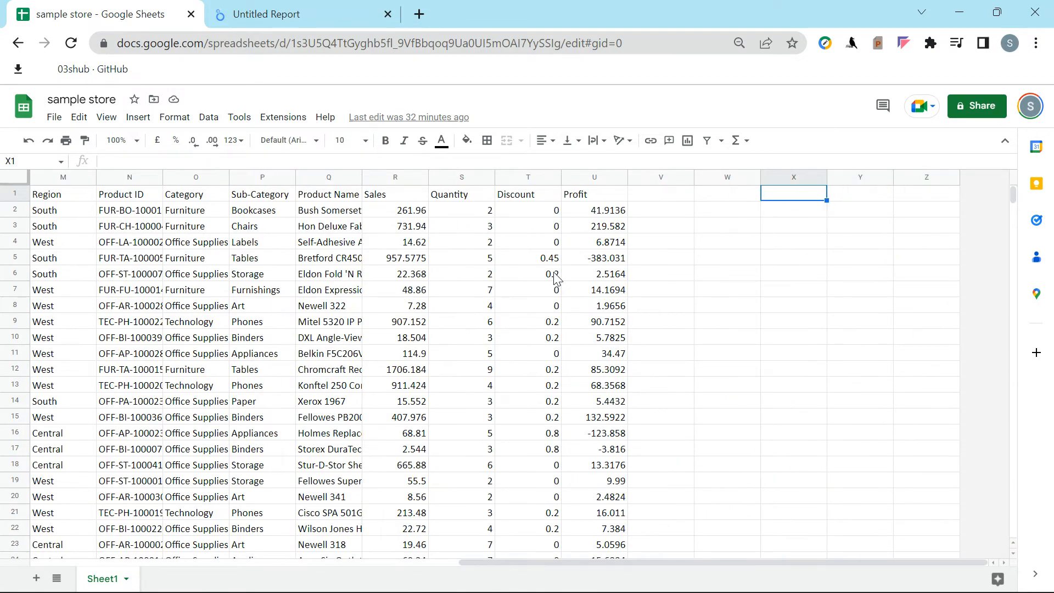
key("Right")
key("Left")
key("Right")
key("Right")
key("Right")
key("Left")
key("Left")
key("Left")
key("Left")
key("Left")
key("Left")
key("Left")
key("Left")
key("Left")
key("Left")
key("Left")
key("Left")
key("Left")
key("Left")
key("Left")
key("Left")
key("Left")
key("Left")
key("Left")
key("Left")
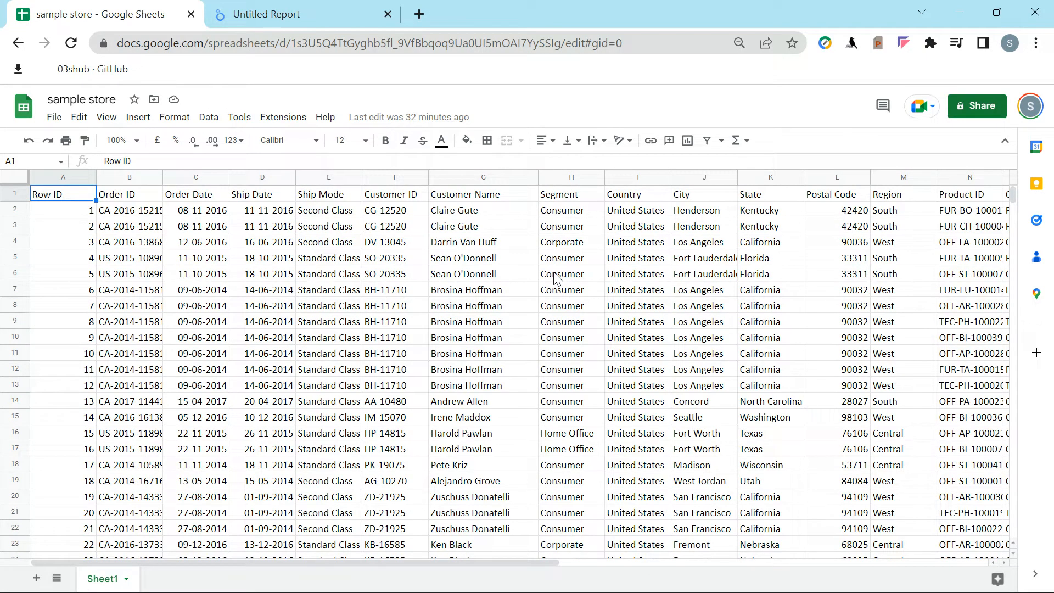
Highlight successive header cells from Row ID onward to examine the dataset's fields.
key("shift+Right")
key("shift+Right")
key("shift+Right")
key("shift+Right")
key("Right")
key("shift+Right")
key("shift+Right")
key("shift+Right")
key("shift+Right")
key("shift+Right")
key("shift+Right")
key("Left")
Switch to the Untitled Report in Looker Studio and review the data connectors and the sample store fields.
left_click(281, 13)
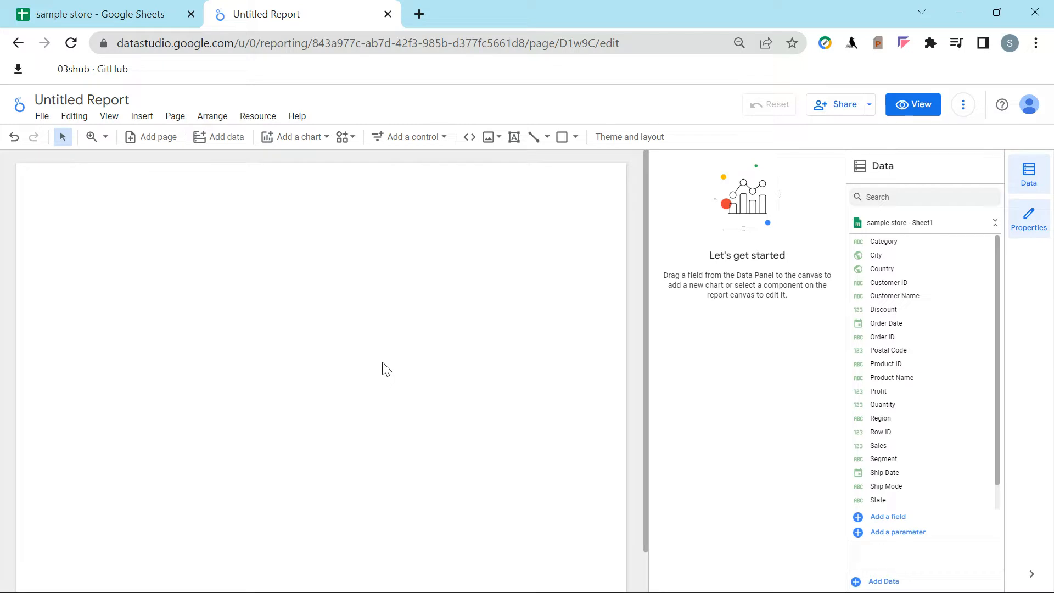
left_click(220, 137)
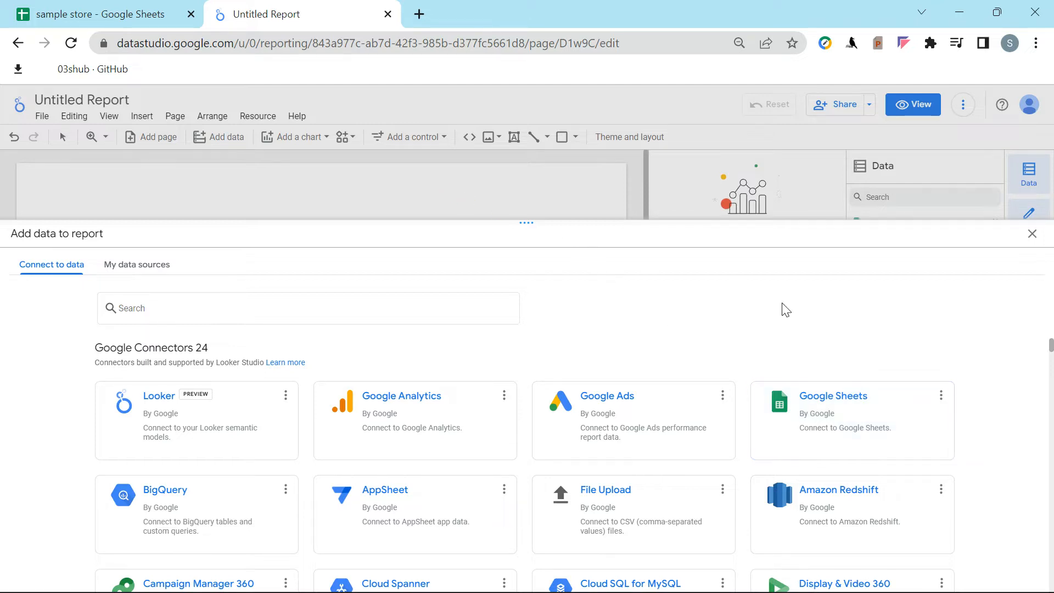
left_click(1032, 234)
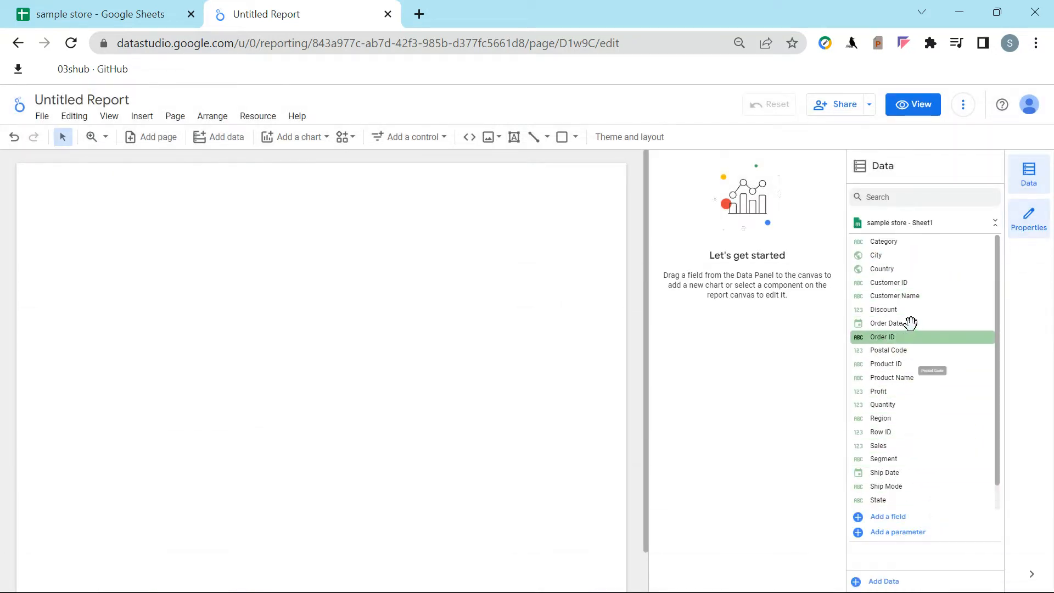
scroll(945, 352, "down", 1)
scroll(944, 377, "up", 1)
scroll(953, 385, "down", 1)
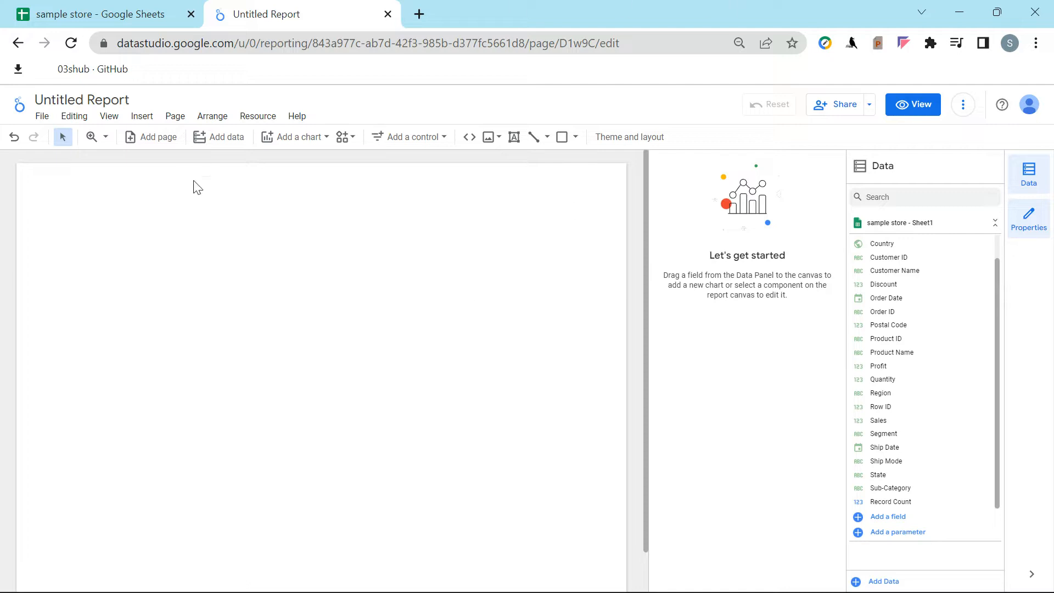
Add a scorecard chart in the upper-left corner of the blank report page.
left_click(308, 137)
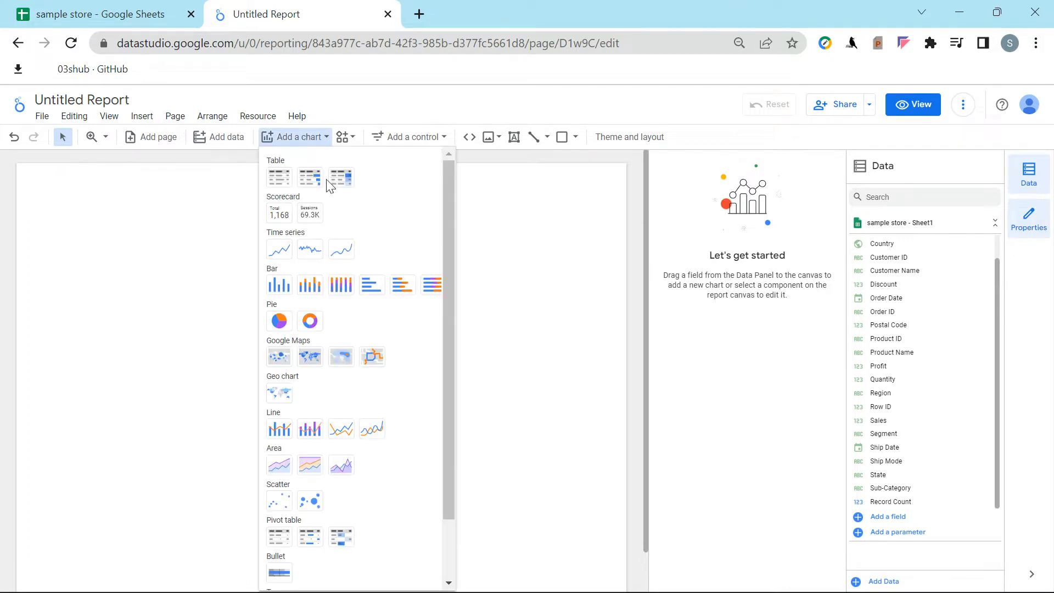
left_click(278, 213)
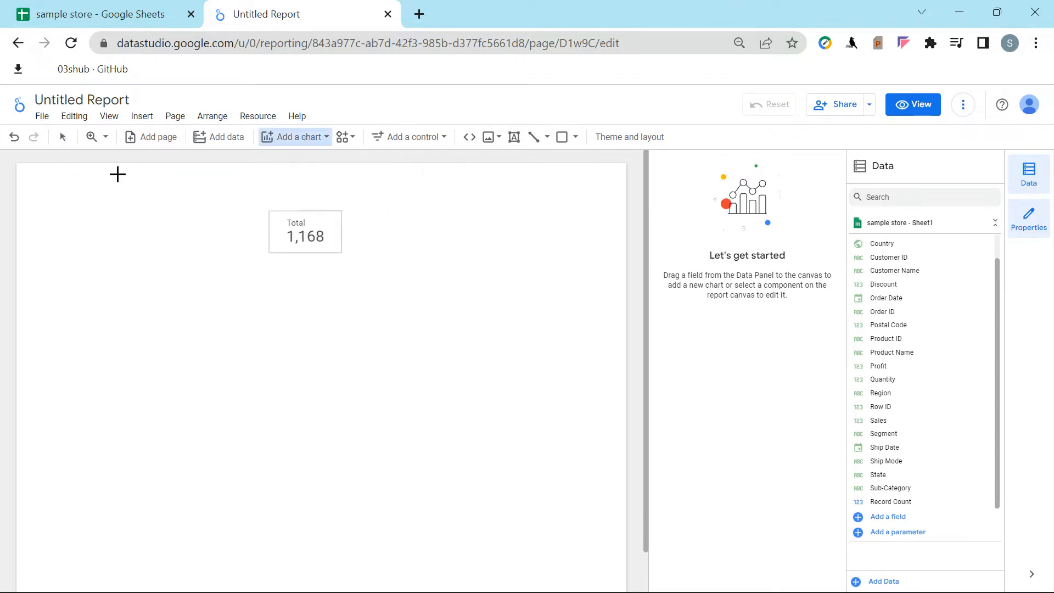
left_click_drag(19, 161, 94, 215)
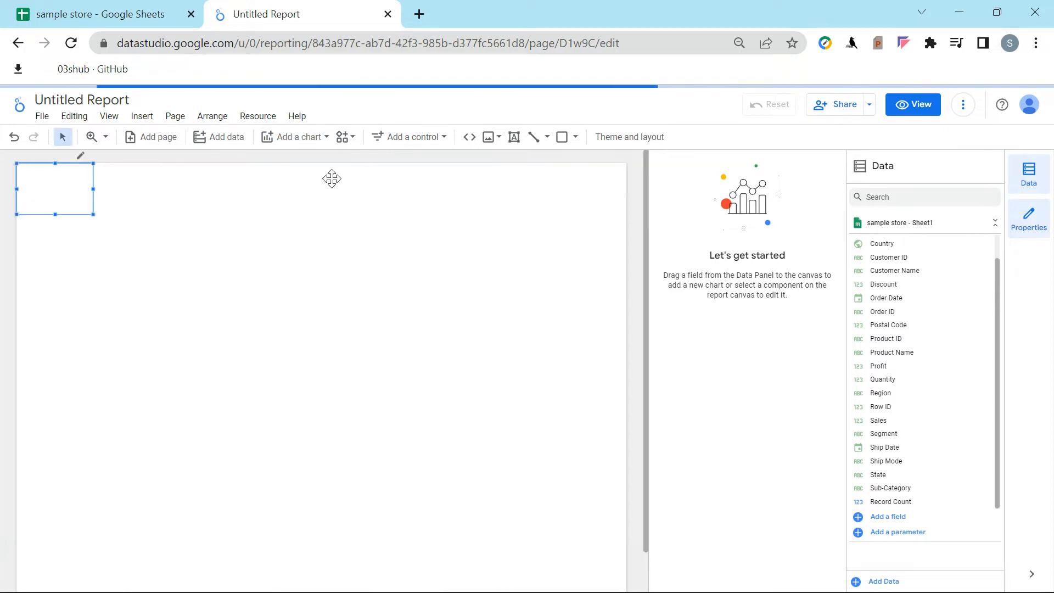
left_click(303, 139)
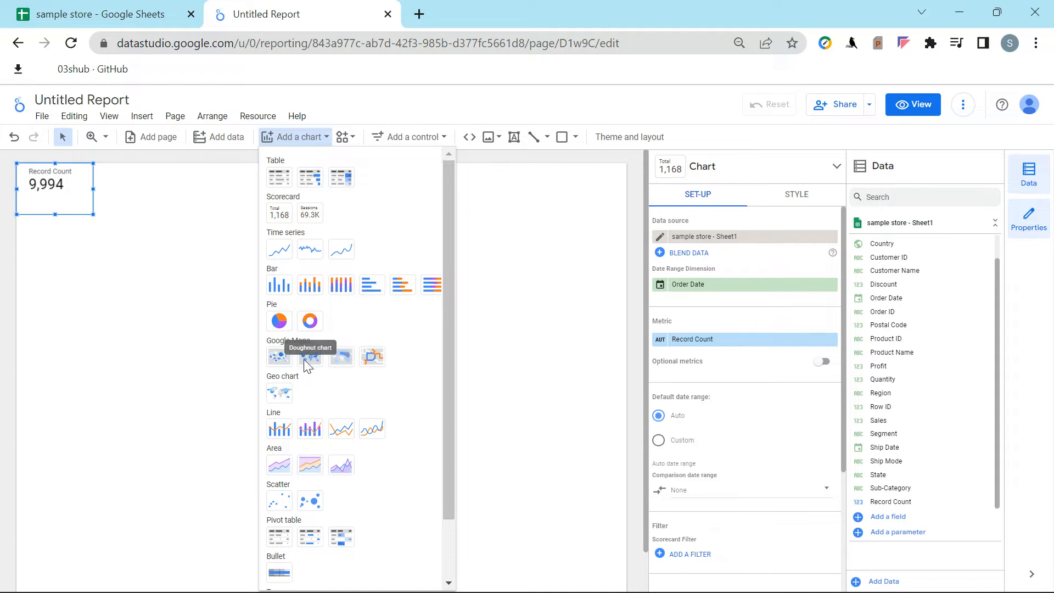
scroll(379, 486, "down", 2)
scroll(391, 475, "up", 2)
left_click(520, 379)
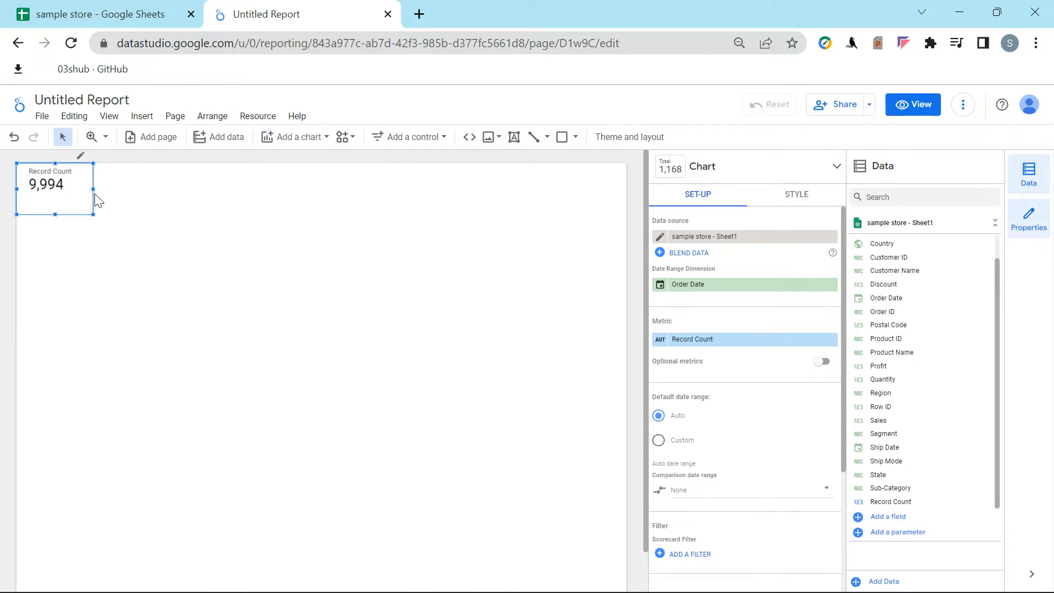
Resize the Record Count scorecard to be slightly wider and shorter.
left_click_drag(92, 189, 114, 185)
left_click_drag(64, 212, 111, 185)
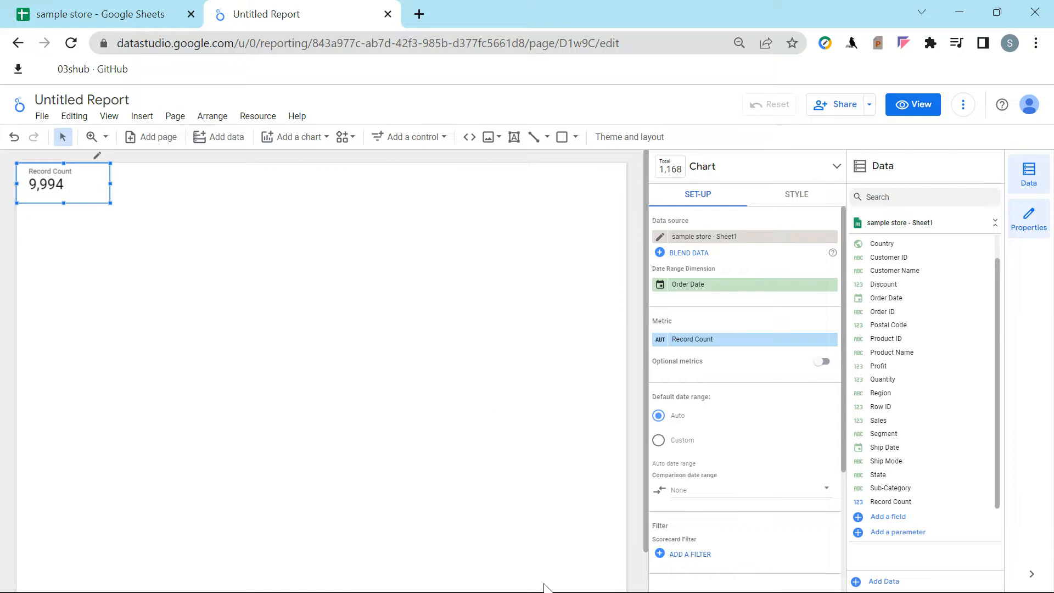
left_click(601, 580)
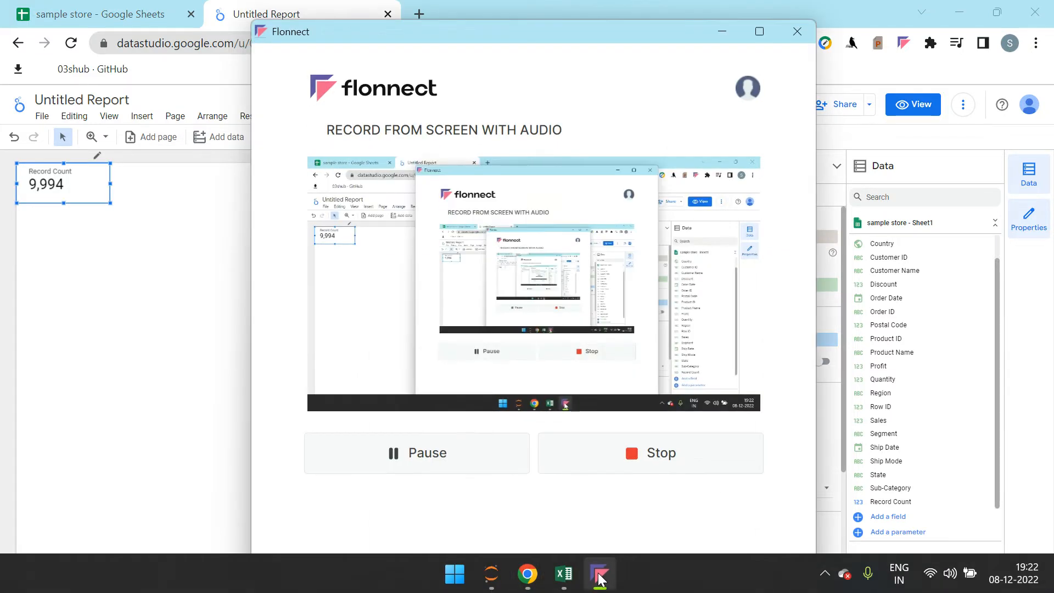
left_click(600, 578)
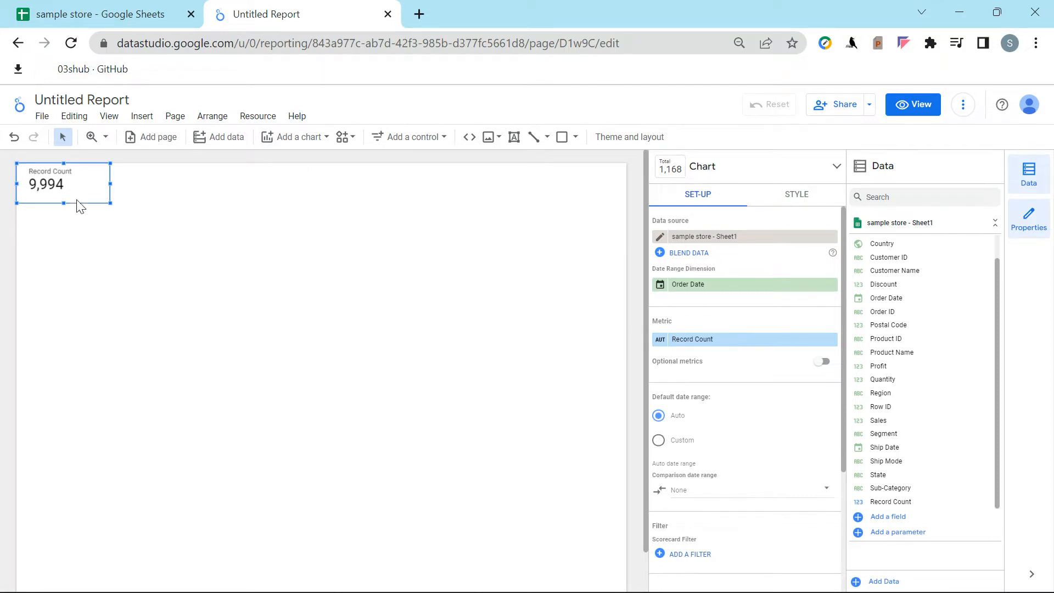
Show the Record Count scorecard's value as compact numbers and set its label font size to 36px.
left_click(797, 194)
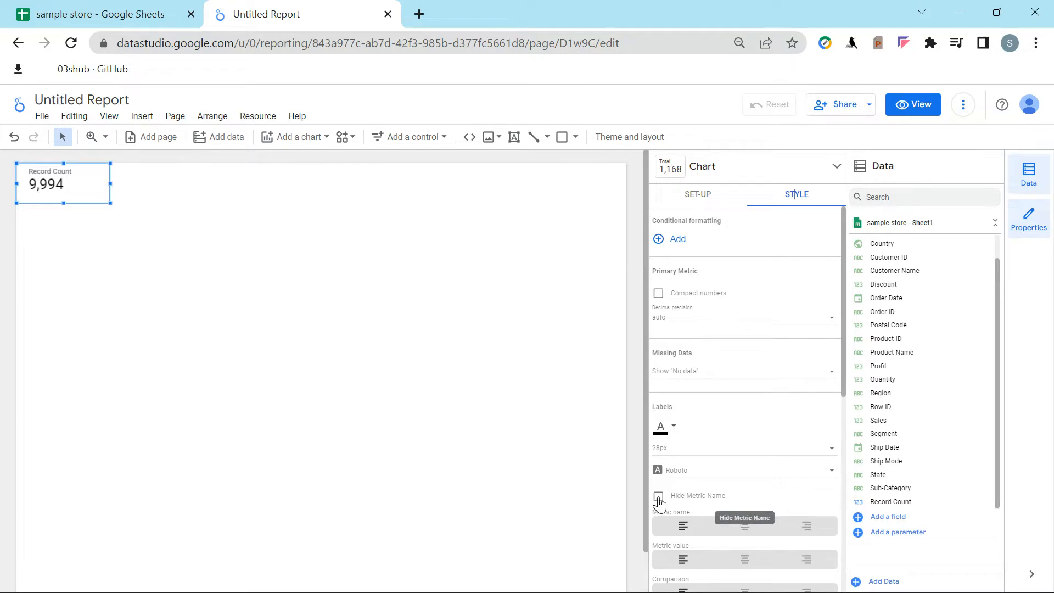
left_click(658, 295)
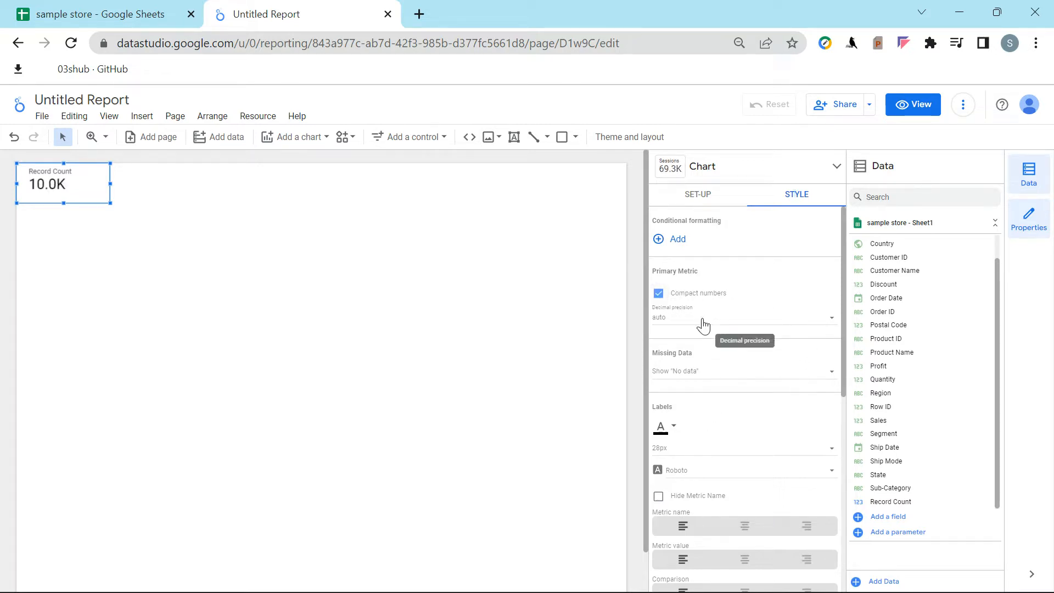
left_click(681, 451)
left_click(700, 482)
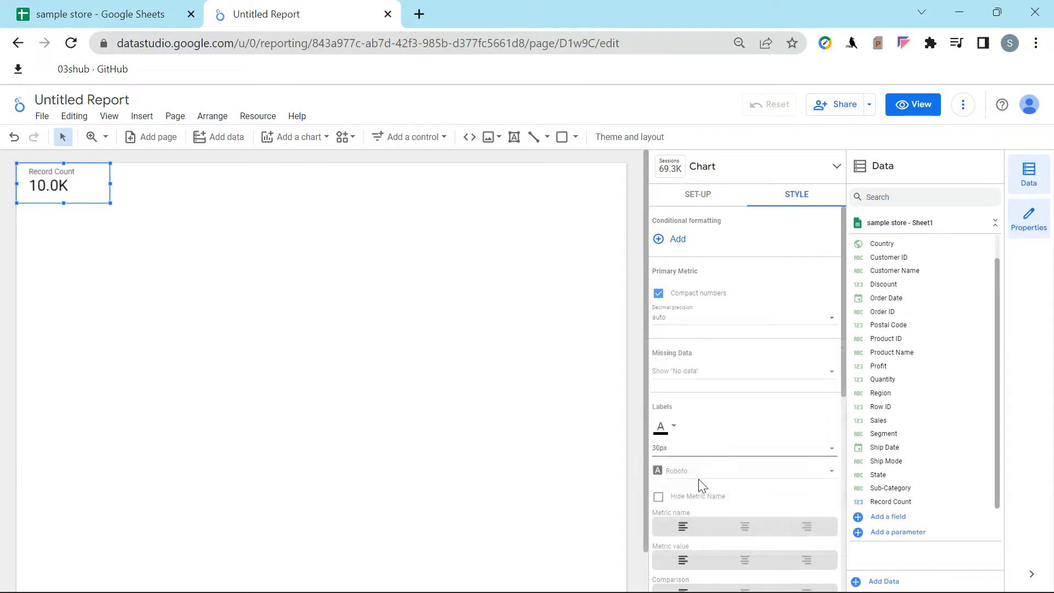
left_click(695, 454)
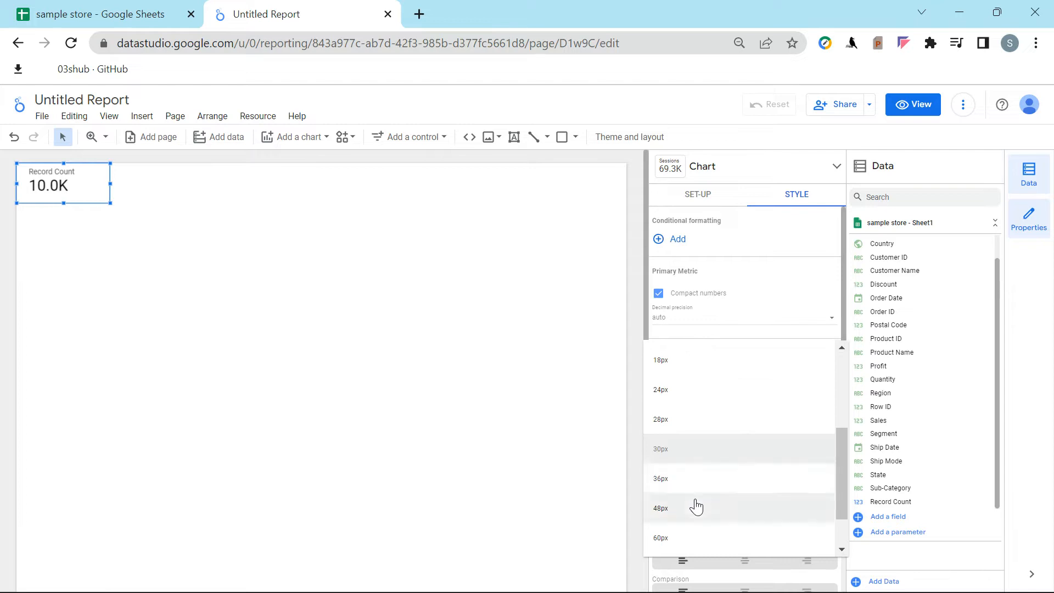
left_click(708, 483)
left_click(470, 376)
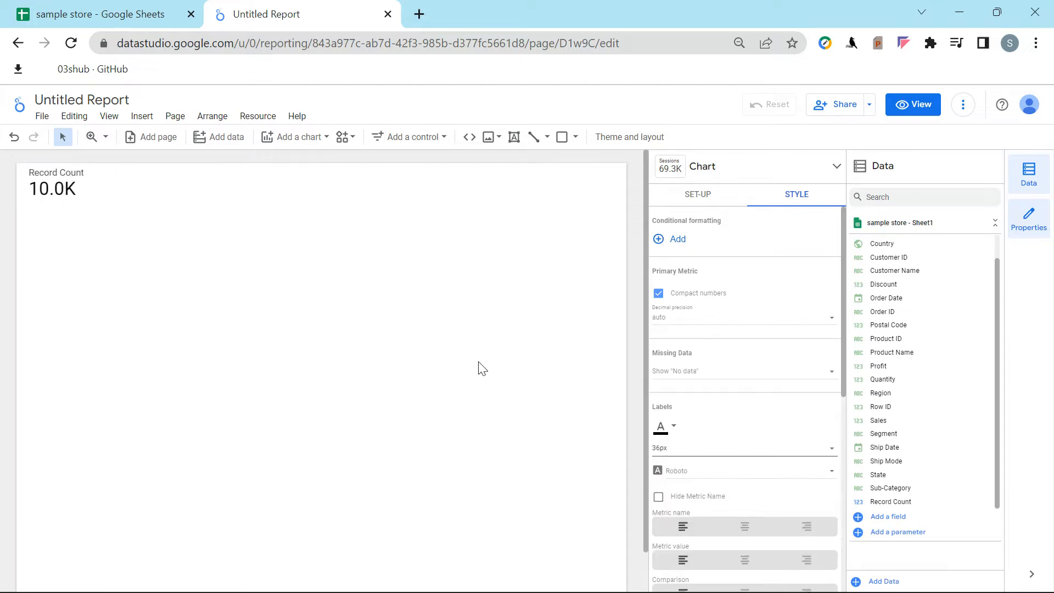
Fill the Record Count scorecard's background with orange.
left_click(76, 171)
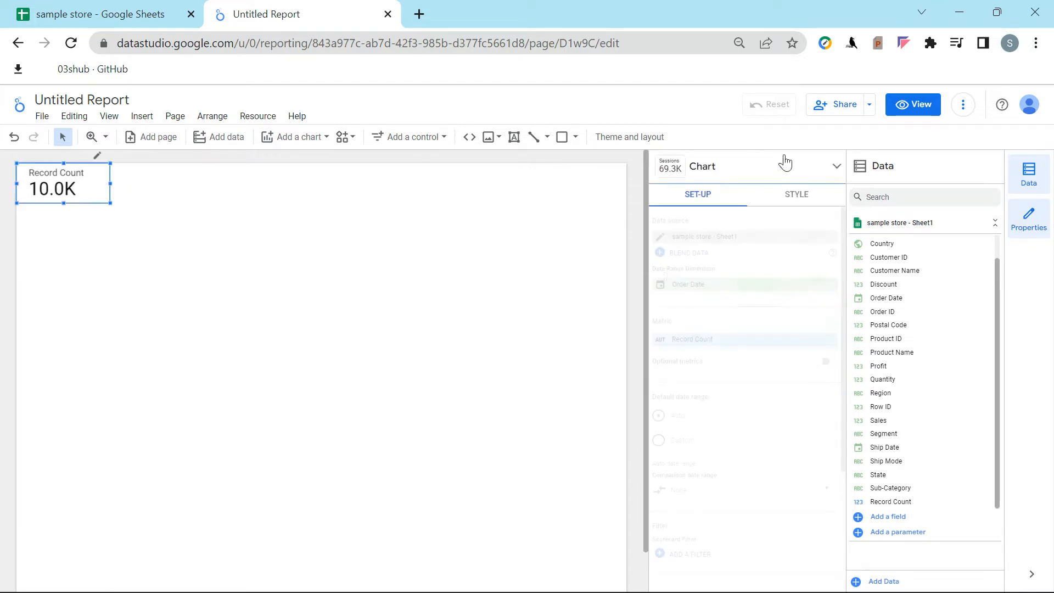
left_click(791, 196)
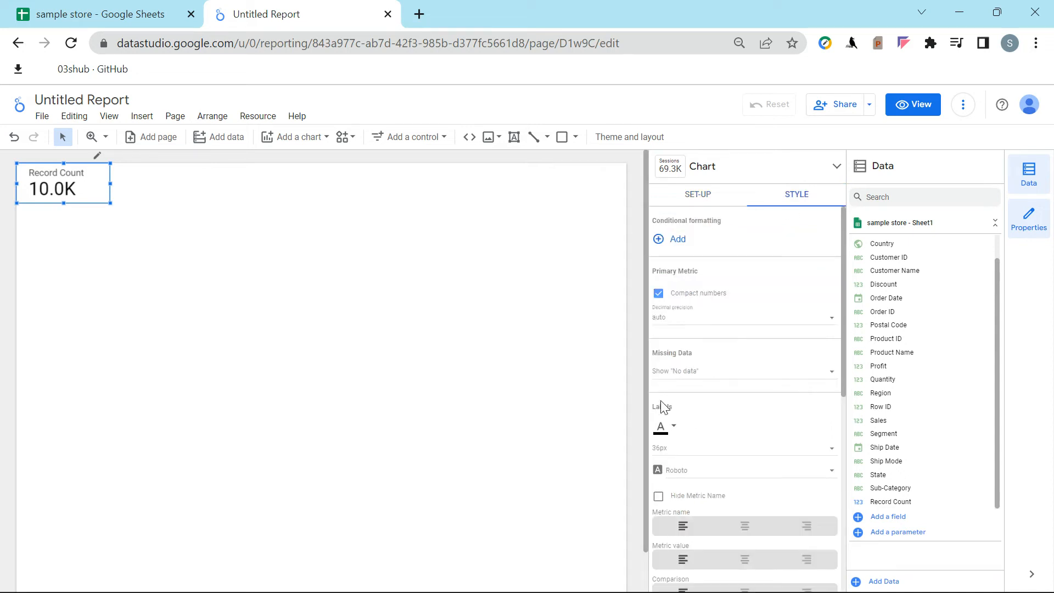
scroll(738, 363, "down", 3)
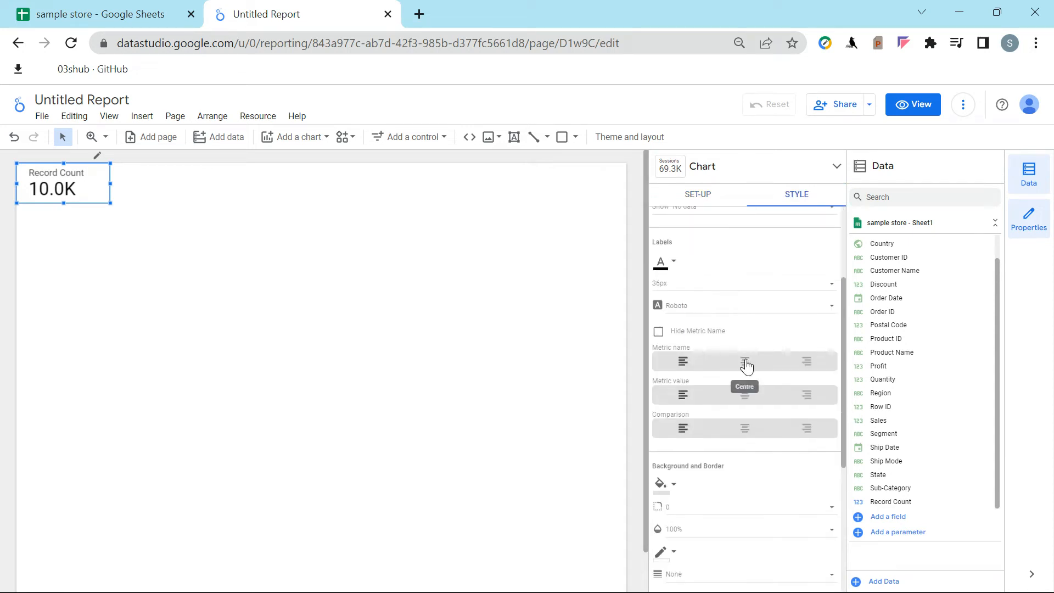
scroll(734, 374, "down", 2)
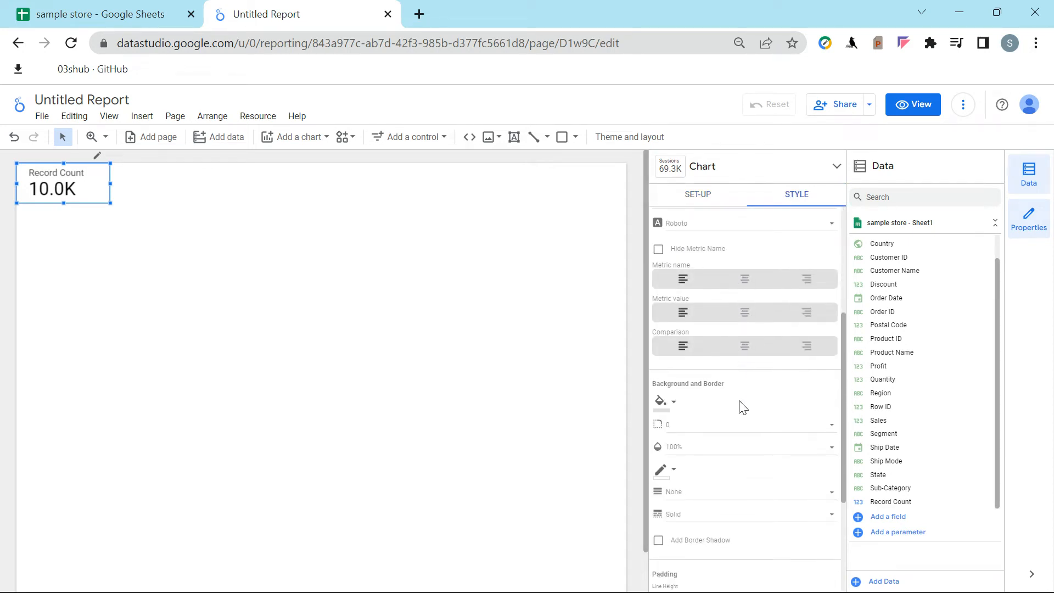
left_click(665, 403)
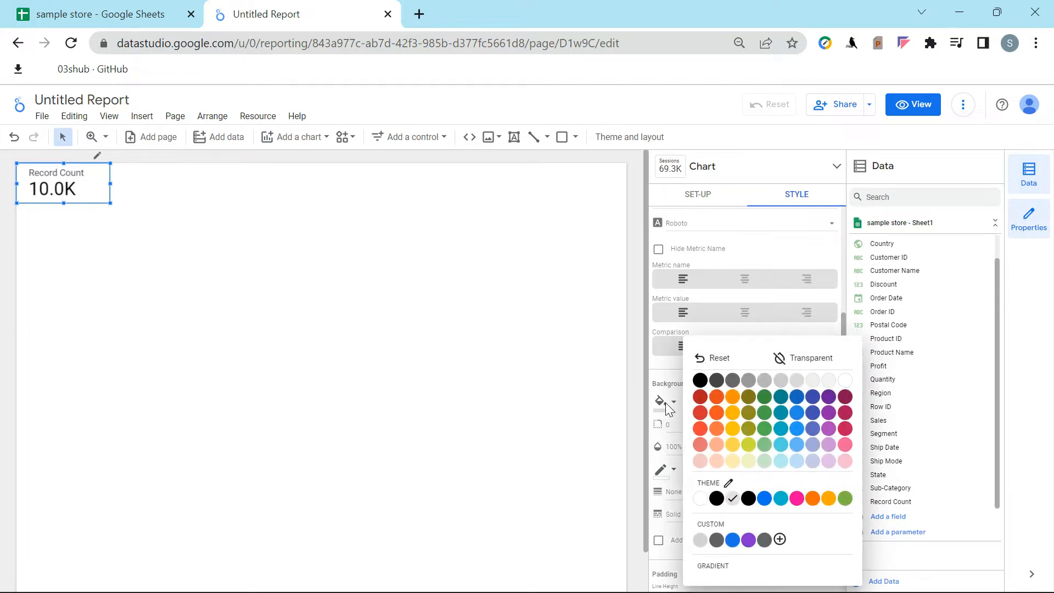
left_click(733, 397)
left_click(550, 434)
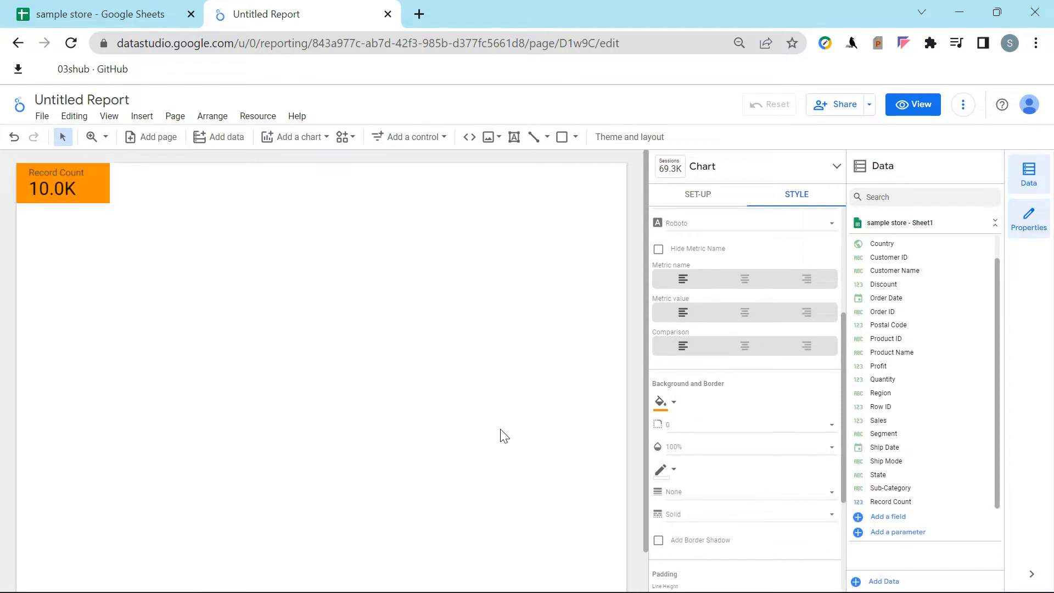
Give the Record Count scorecard a white border.
left_click(90, 189)
left_click(784, 197)
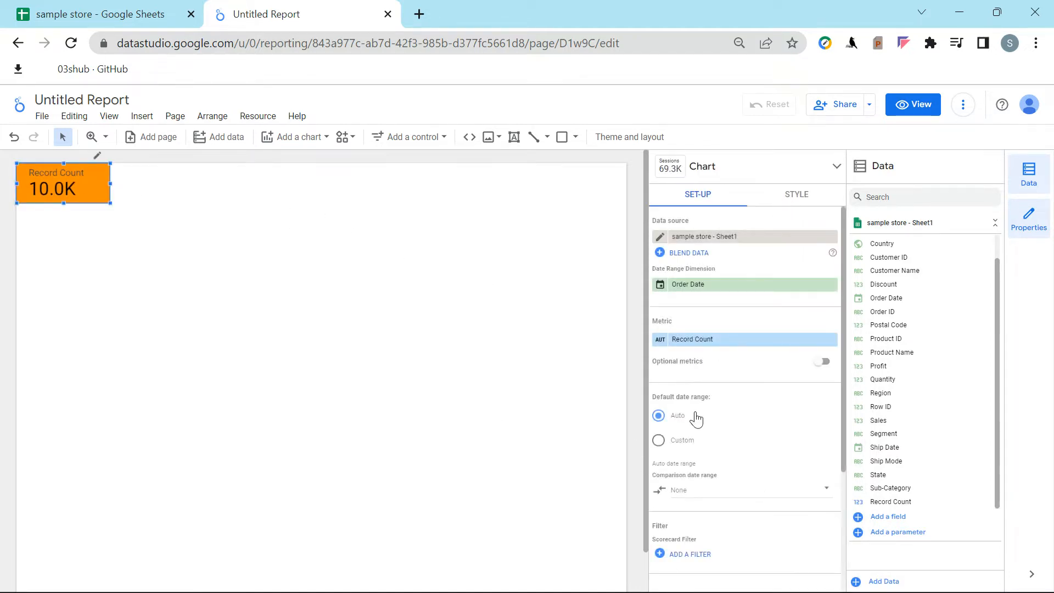
scroll(721, 437, "down", 10)
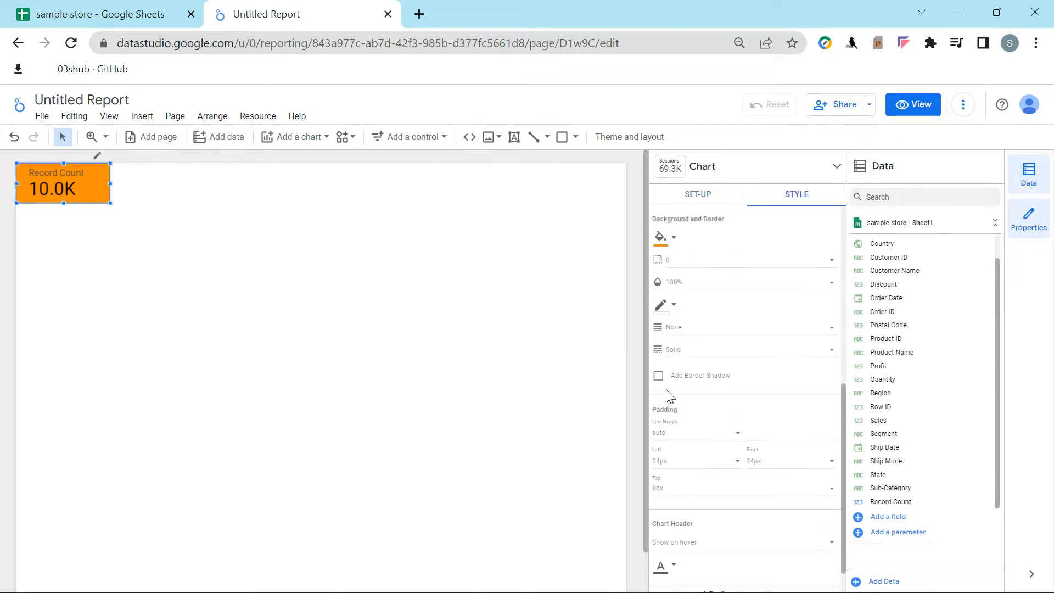
left_click(666, 309)
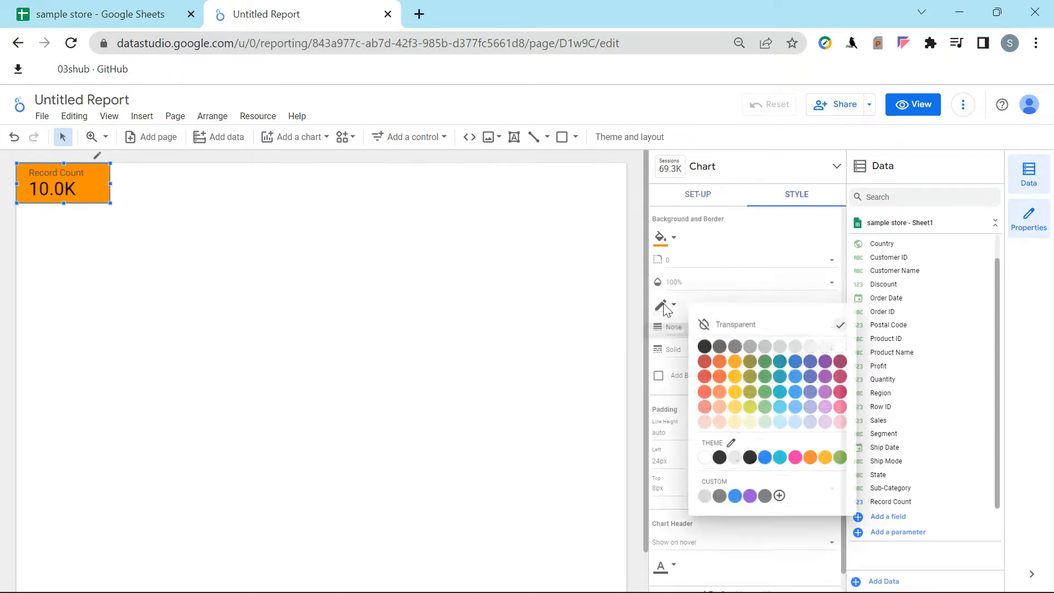
left_click(848, 346)
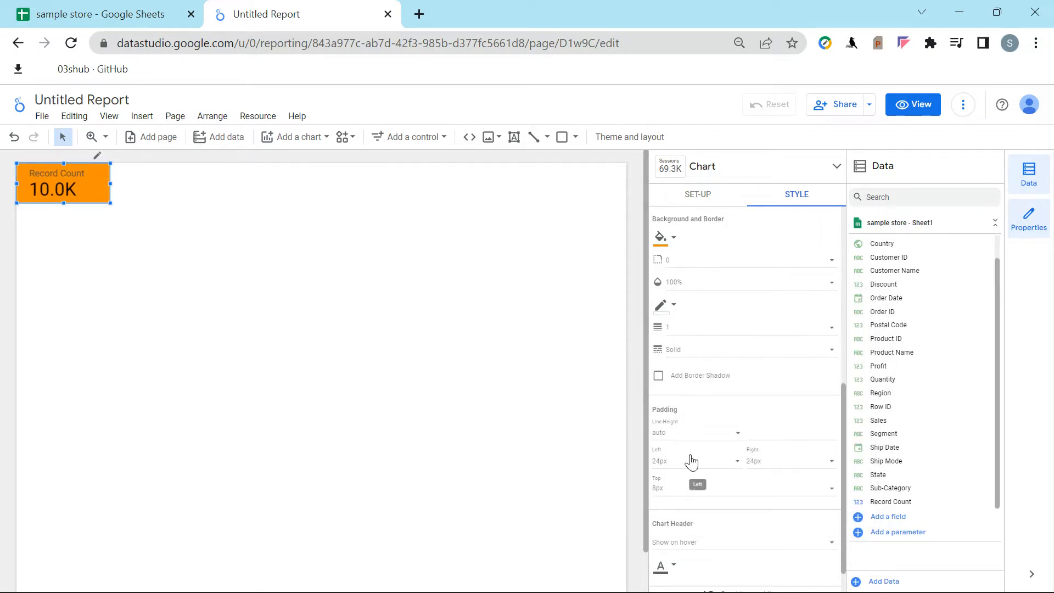
Change the Record Count scorecard's label text colour to white.
scroll(708, 488, "down", 2)
scroll(706, 472, "up", 3)
scroll(714, 401, "up", 5)
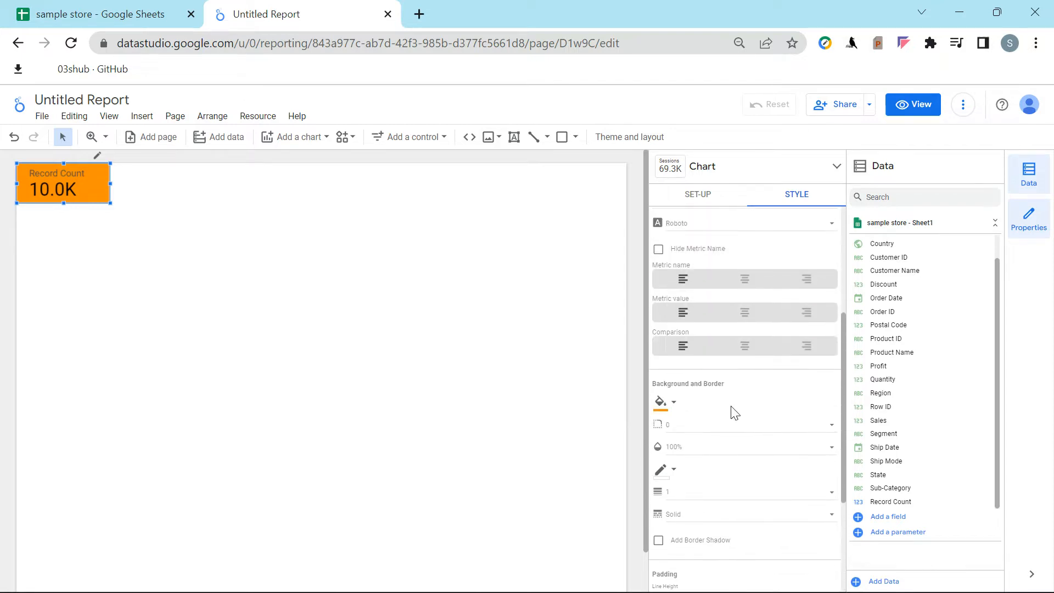
left_click(664, 352)
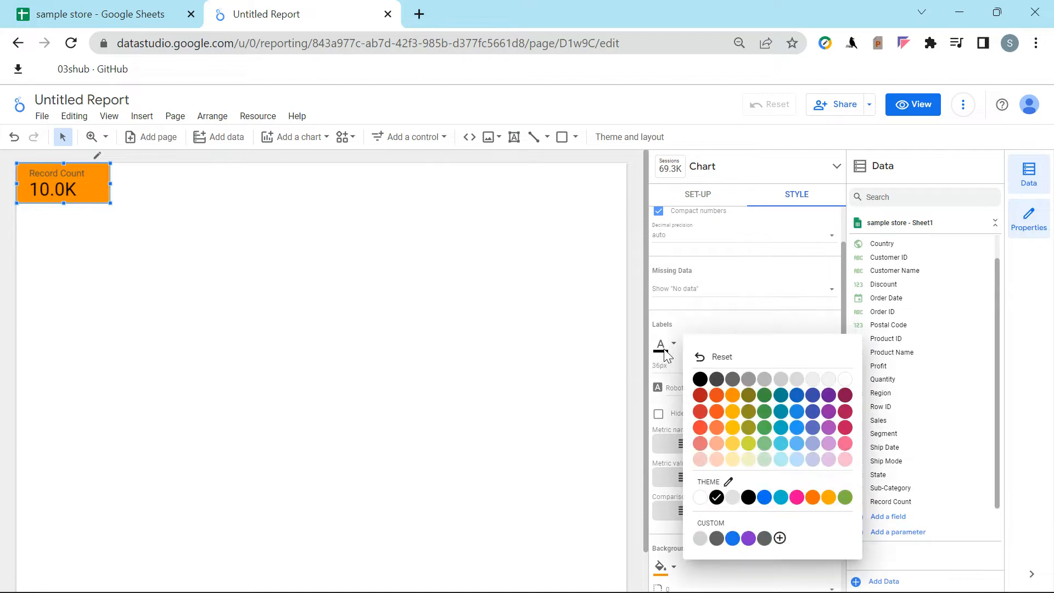
left_click(846, 381)
left_click(424, 402)
Widen the Record Count scorecard slightly and centre its metric name, metric value and comparison.
left_click(70, 179)
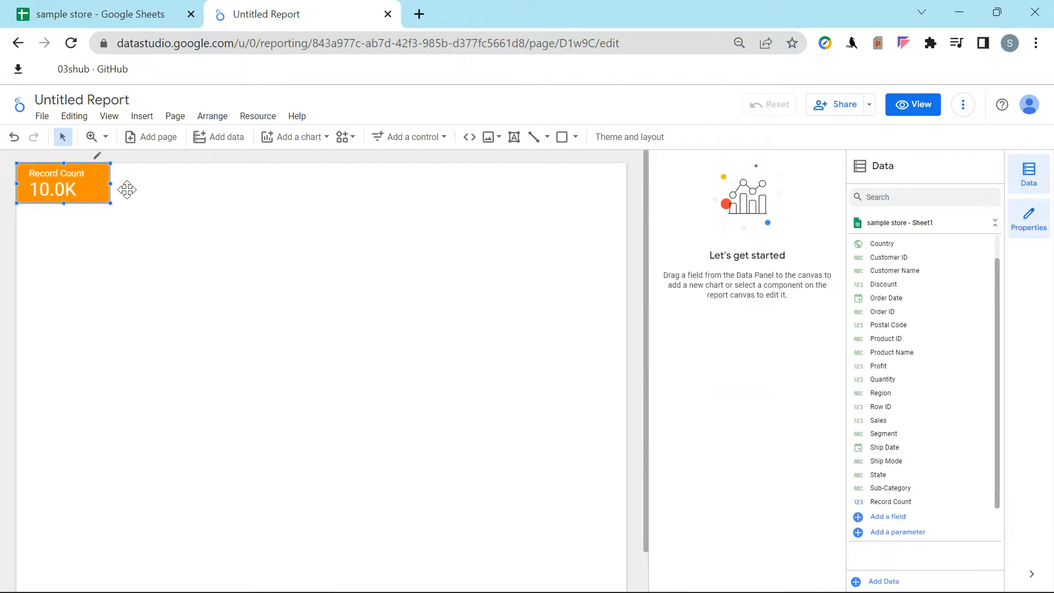
left_click_drag(105, 183, 128, 183)
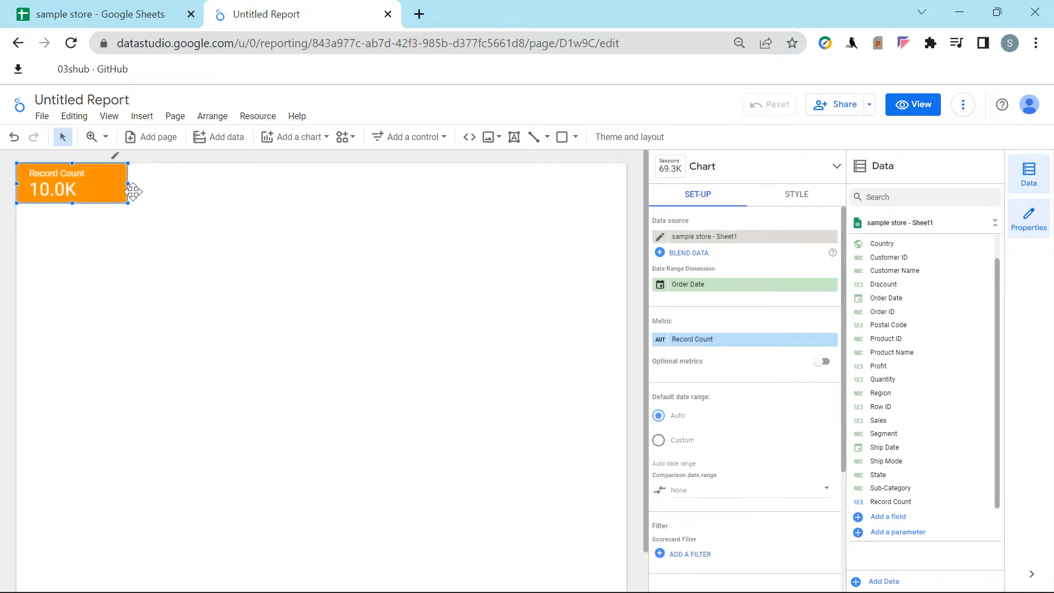
left_click(804, 194)
scroll(742, 446, "down", 9)
scroll(739, 448, "up", 6)
left_click(745, 363)
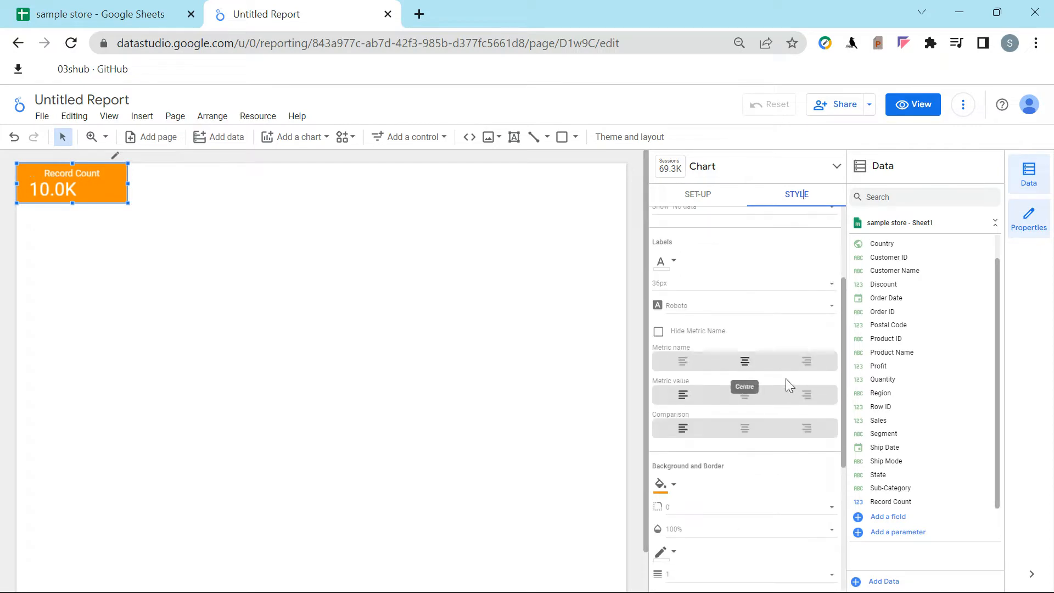
left_click(746, 395)
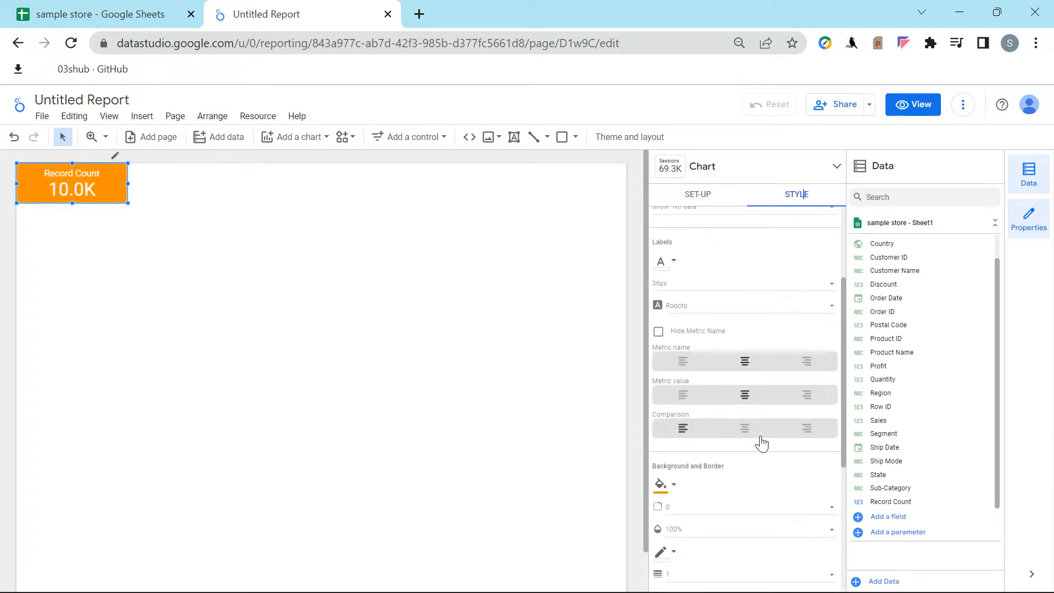
left_click(396, 334)
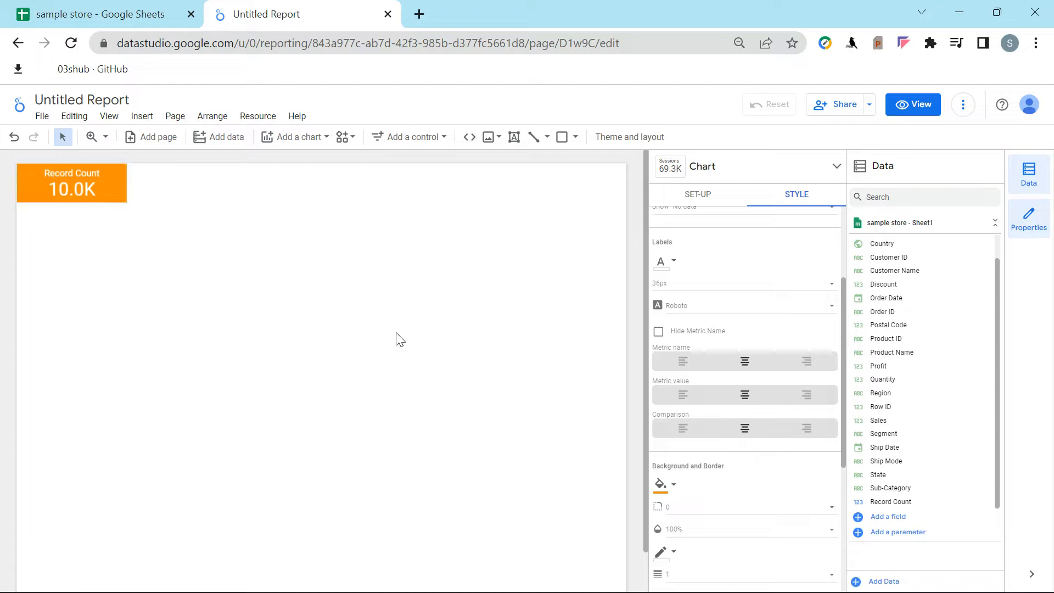
Copy the Record Count scorecard and paste three copies of it onto the page.
right_click(113, 188)
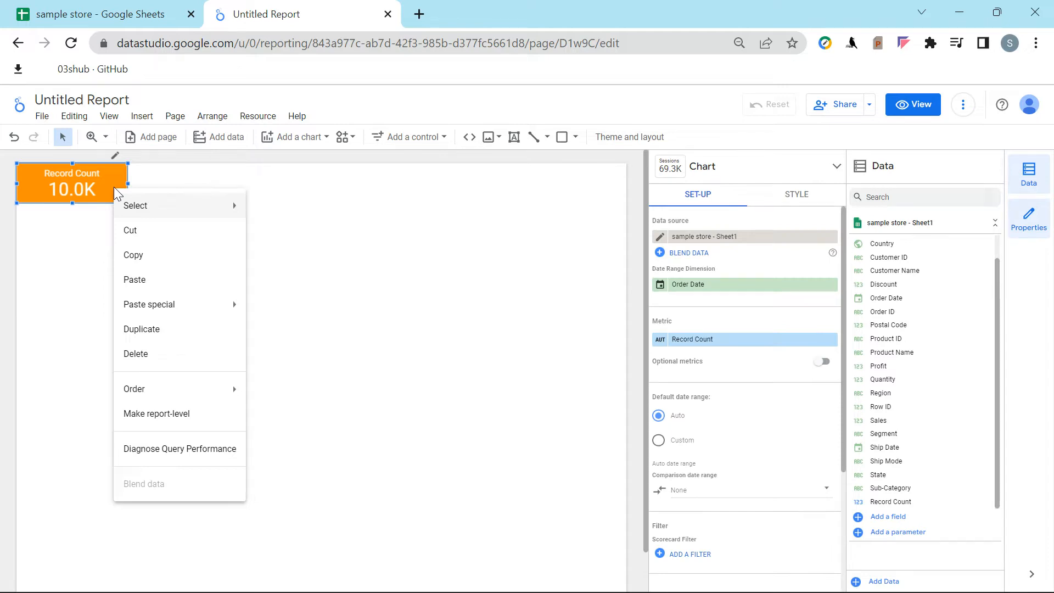
left_click(175, 256)
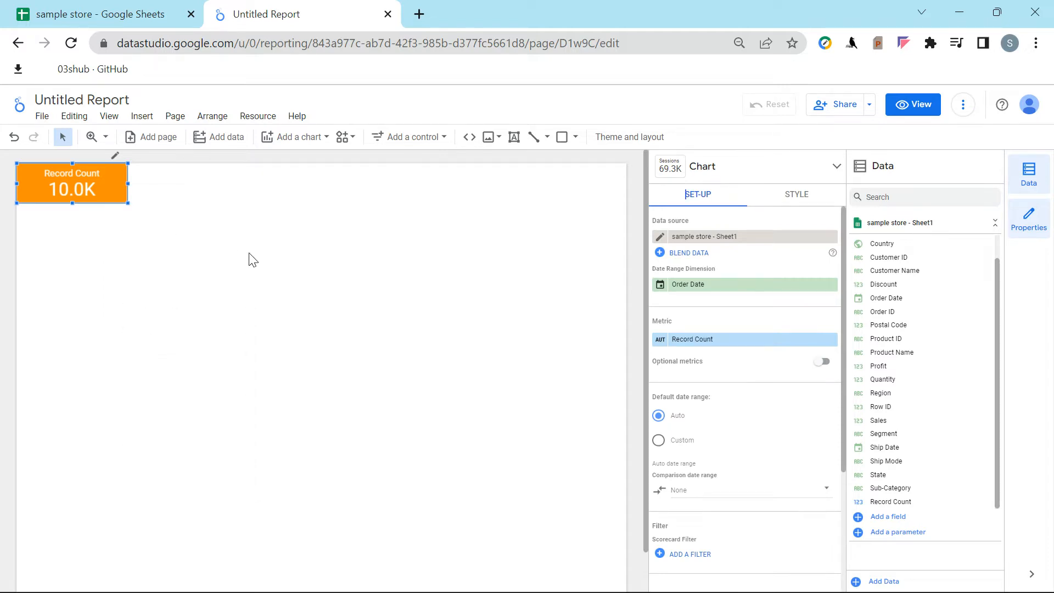
right_click(215, 241)
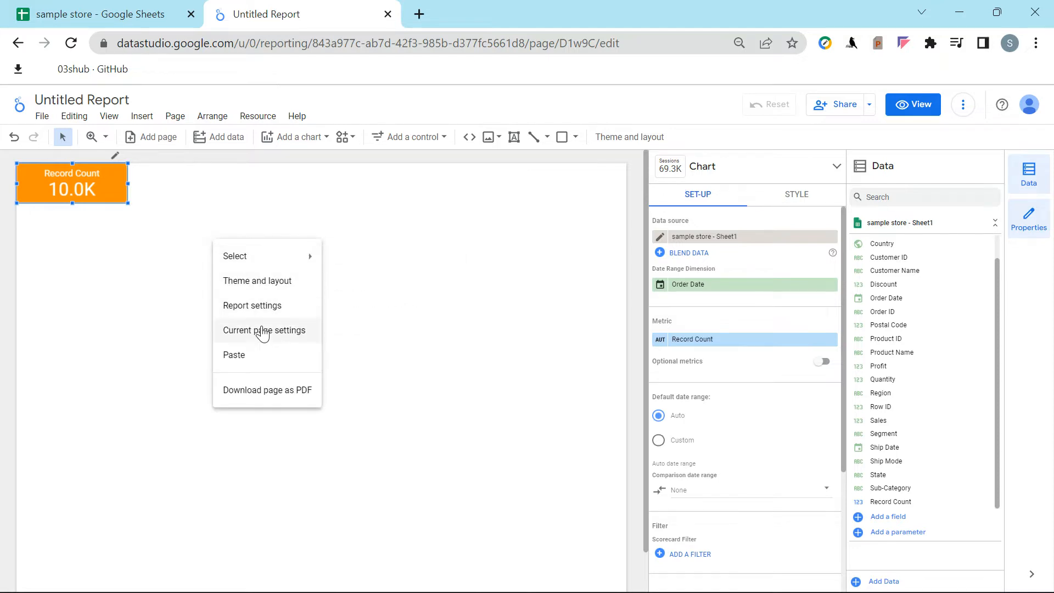
left_click(263, 353)
right_click(416, 244)
left_click(426, 352)
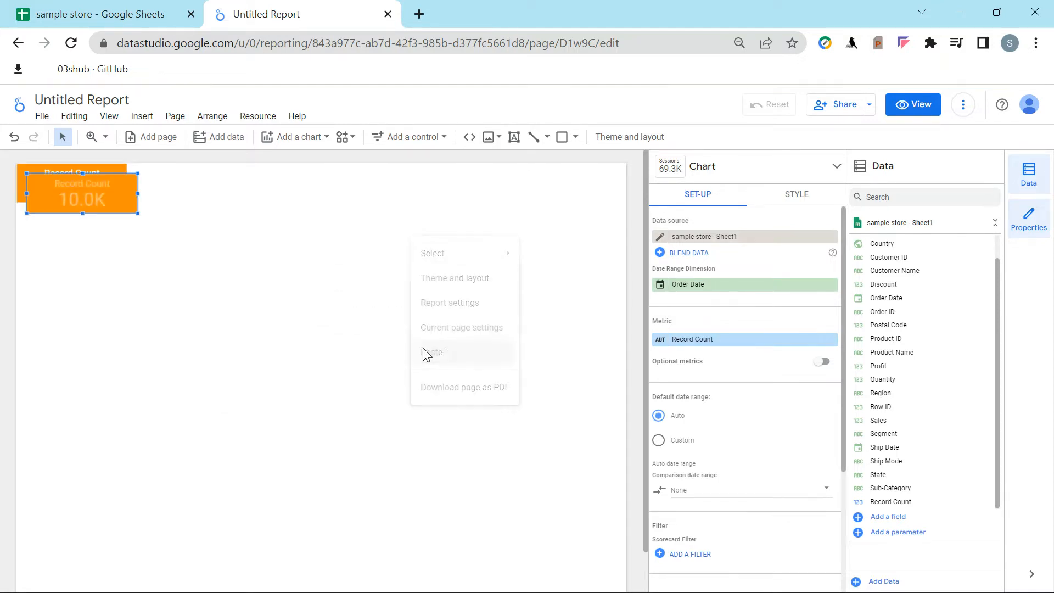
right_click(209, 306)
left_click(286, 418)
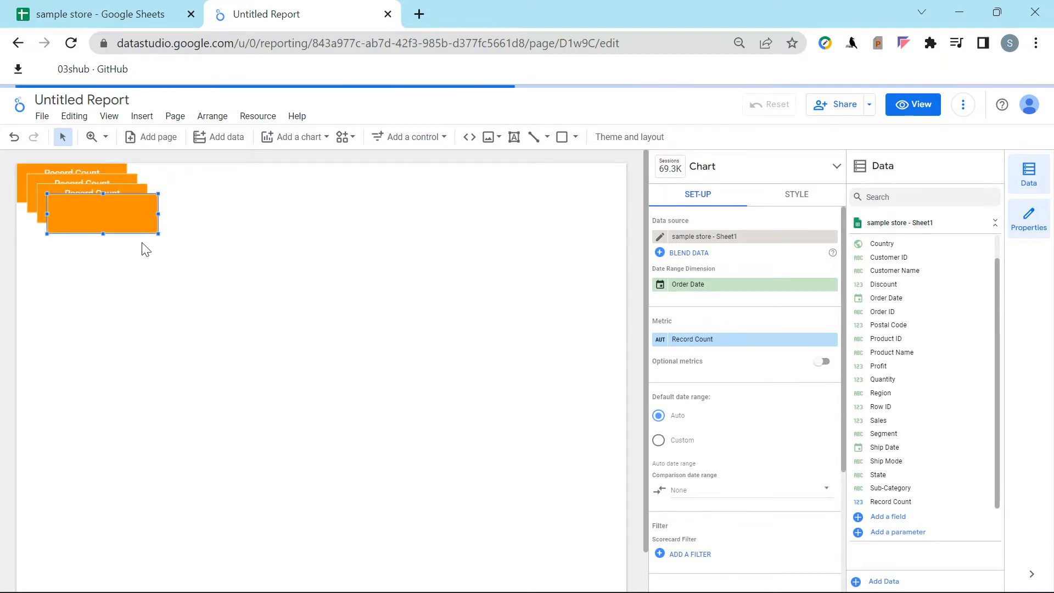
Line up the three pasted scorecards side by side along the page's top edge, ending at its right edge.
left_click_drag(148, 232, 615, 204)
left_click_drag(141, 206, 511, 193)
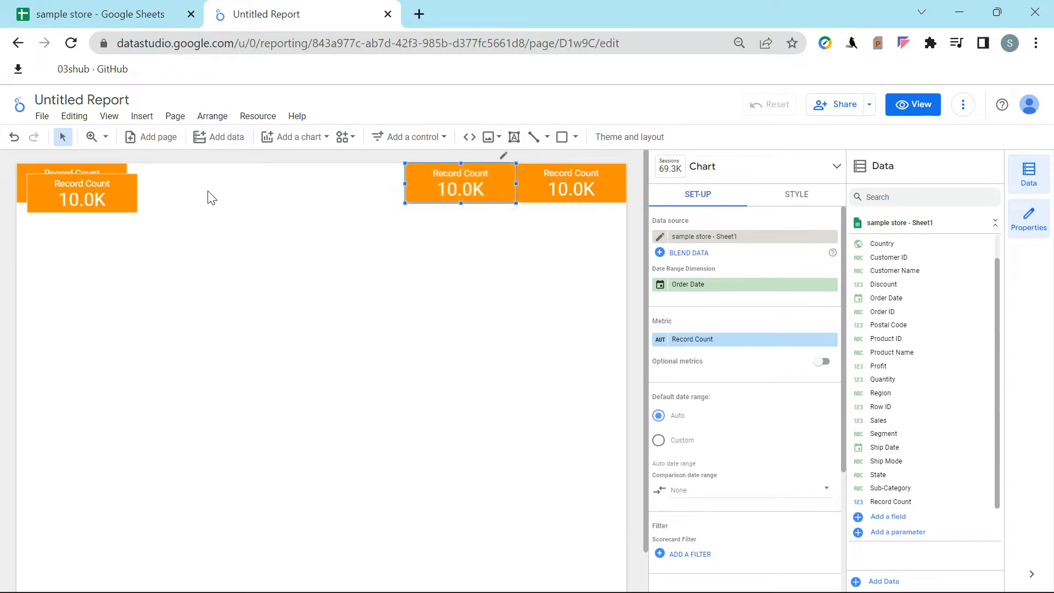
left_click_drag(129, 193, 399, 189)
Paste a fourth copy of the scorecard and place it in the gap beside the first one.
right_click(159, 344)
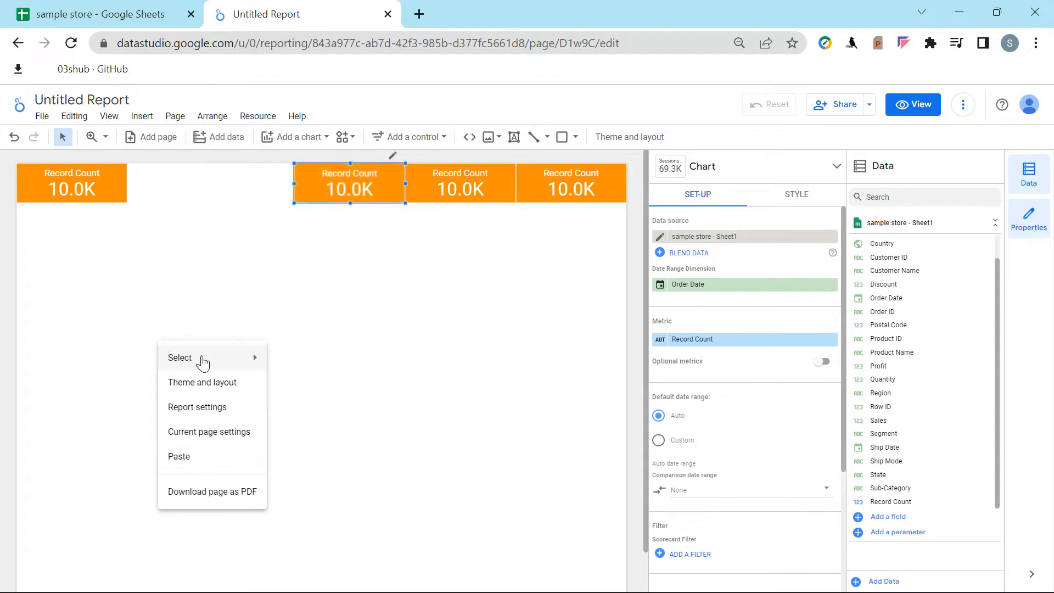
left_click(196, 461)
left_click_drag(129, 234, 214, 193)
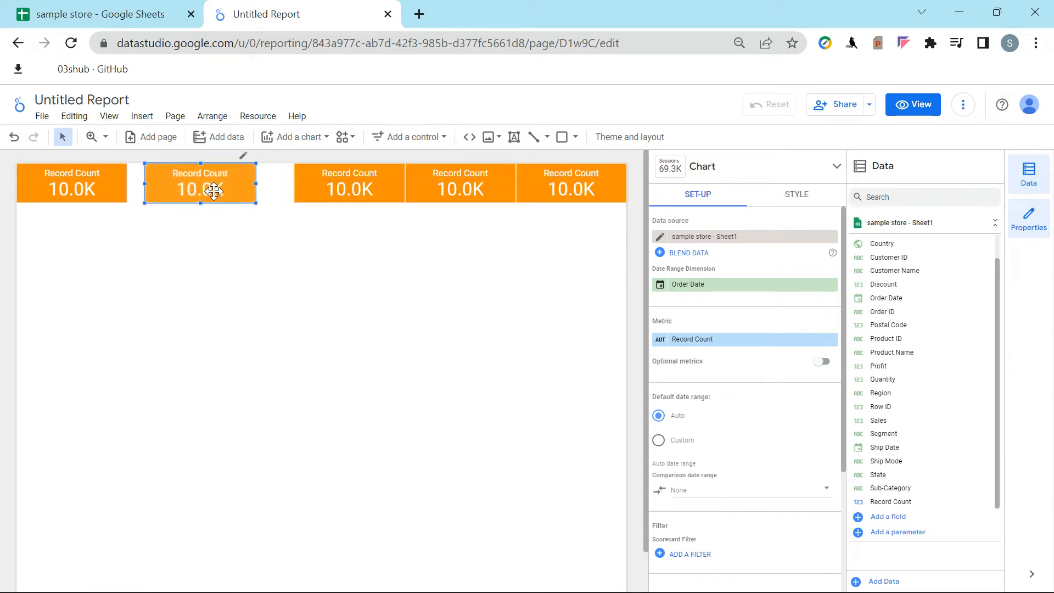
Widen the first and second scorecards so that they sit edge to edge.
left_click(117, 191)
left_click_drag(128, 184, 140, 184)
left_click(186, 186)
left_click_drag(257, 183, 211, 192)
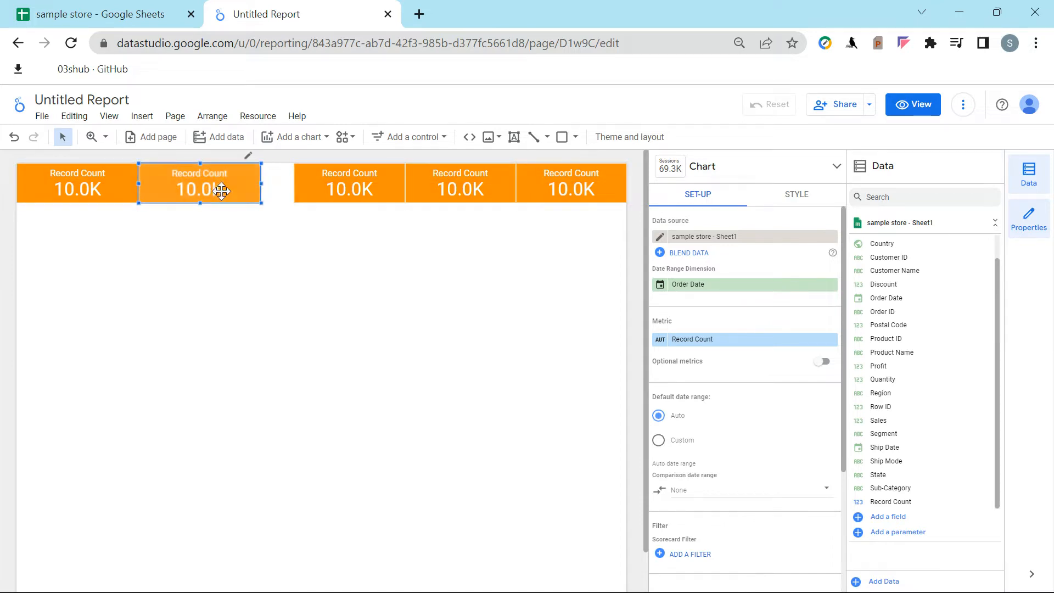
Widen and shift the third, fourth and fifth scorecards to close the remaining gaps in the top row.
left_click(306, 185)
mouse_move(295, 186)
left_mouse_down()
mouse_move(278, 183)
mouse_move(304, 198)
left_mouse_up()
left_click(426, 179)
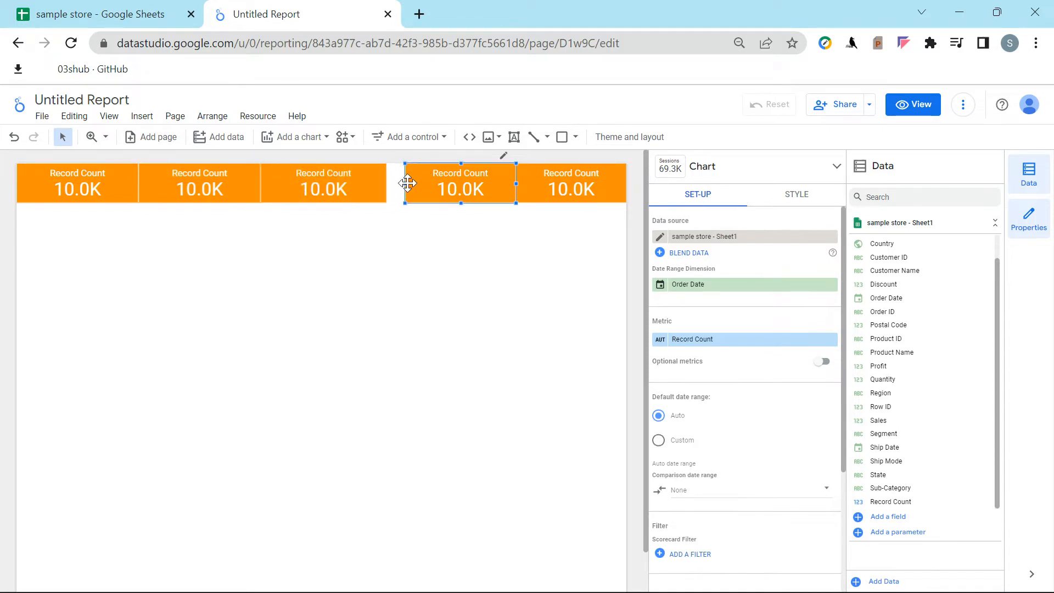
left_click_drag(454, 188, 440, 192)
left_click(536, 181)
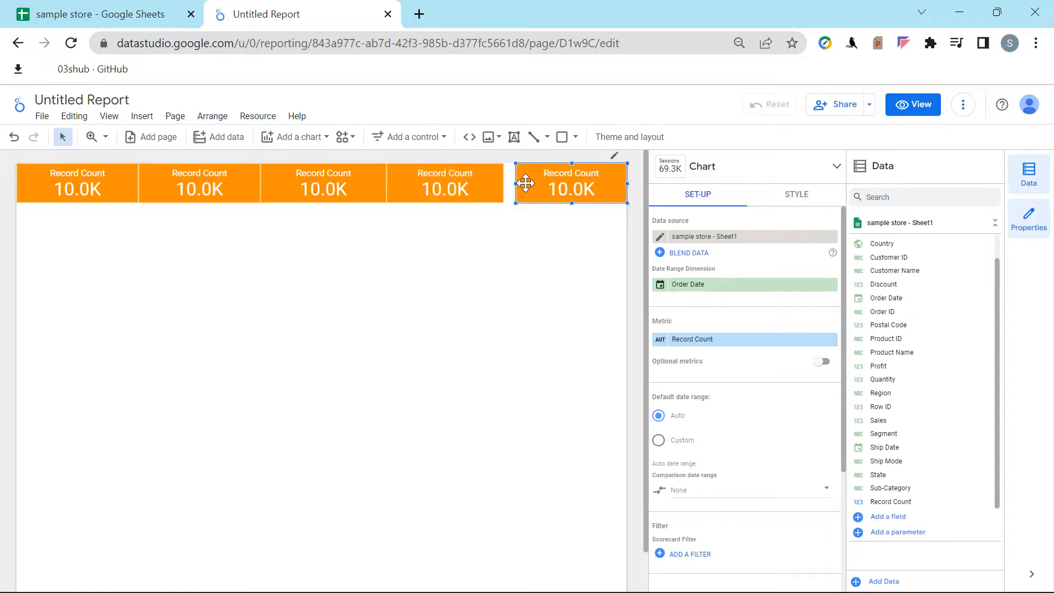
left_click_drag(513, 184, 506, 187)
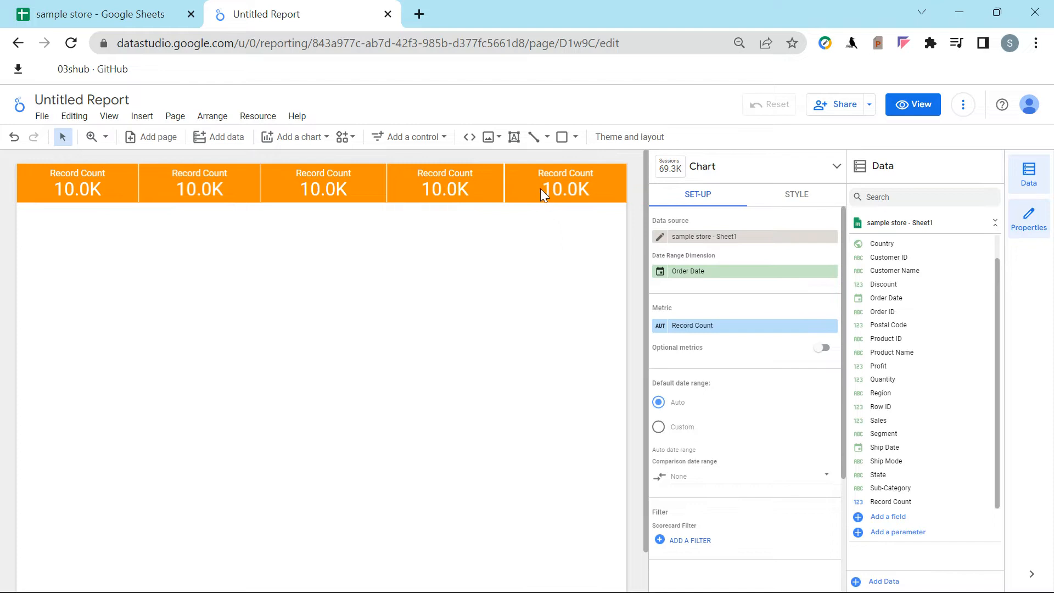
left_click(494, 554)
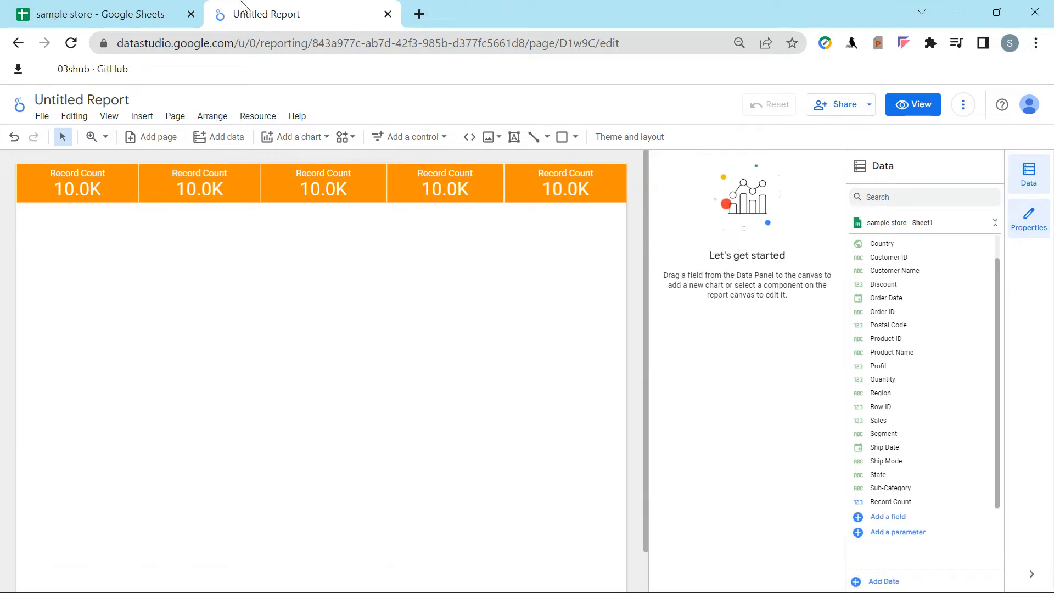
Remove the Order Date date range dimension from the first scorecard and change its metric to Customer ID.
left_click(73, 191)
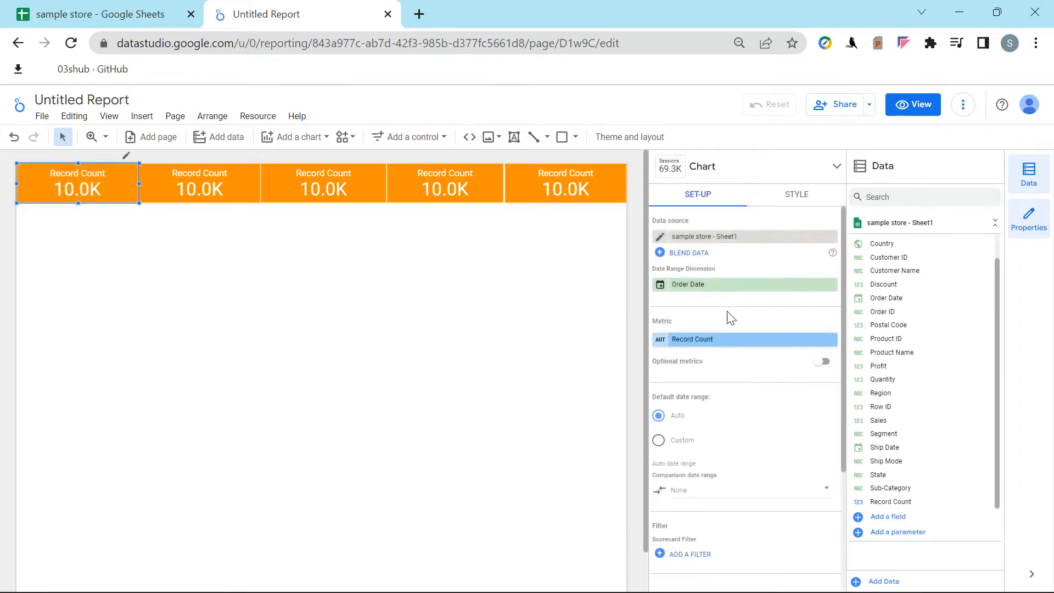
left_click(831, 284)
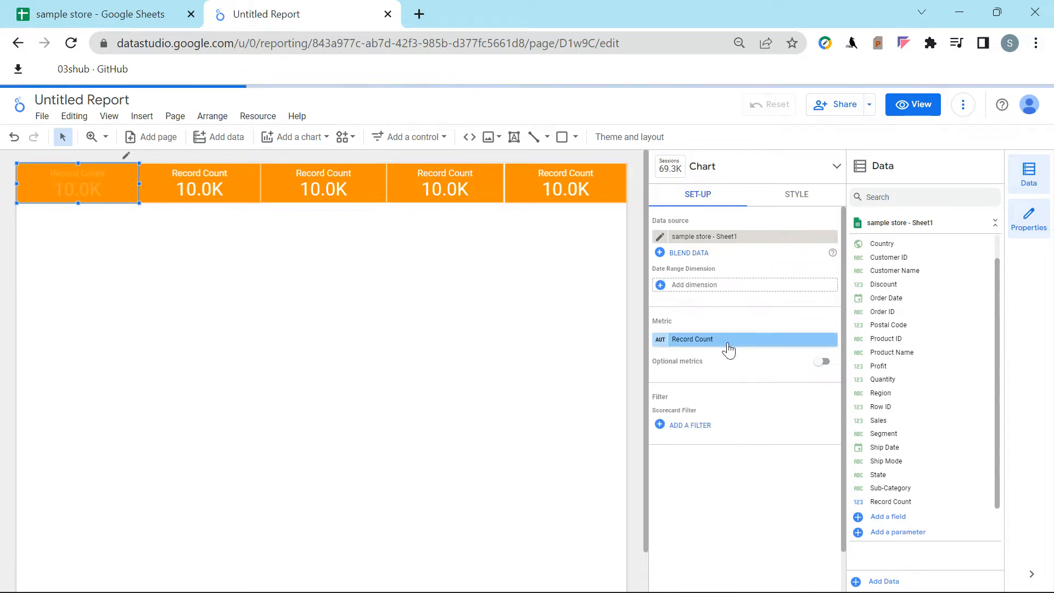
left_click(728, 341)
scroll(760, 442, "down", 5)
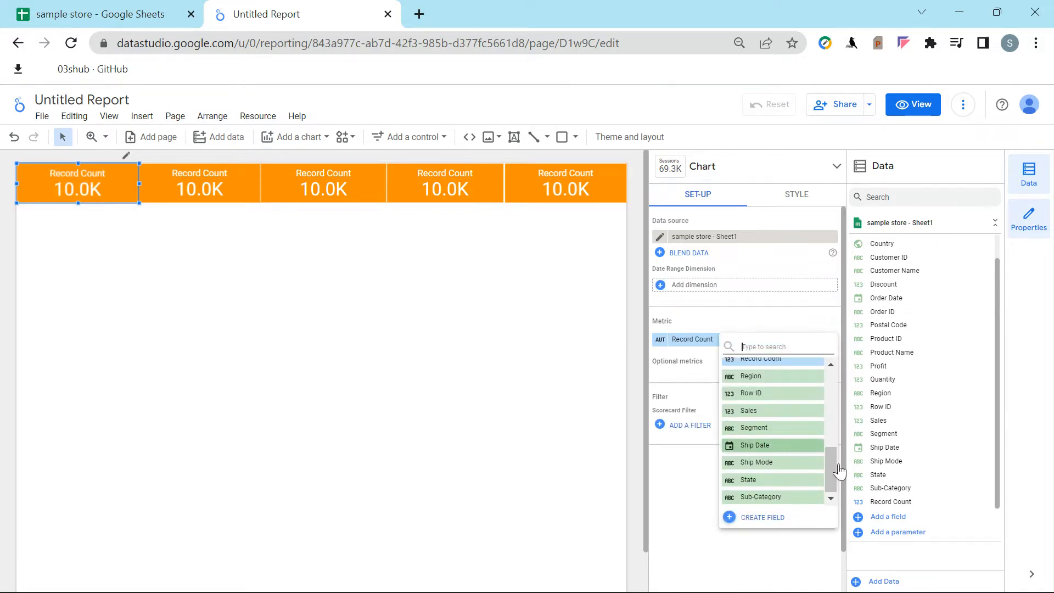
scroll(785, 448, "up", 6)
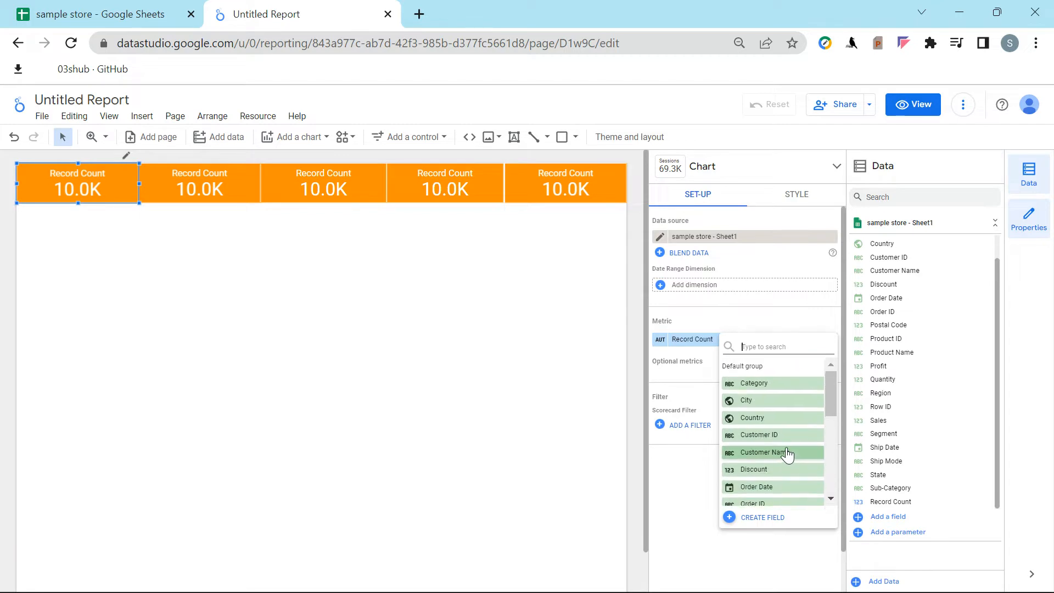
left_click(775, 438)
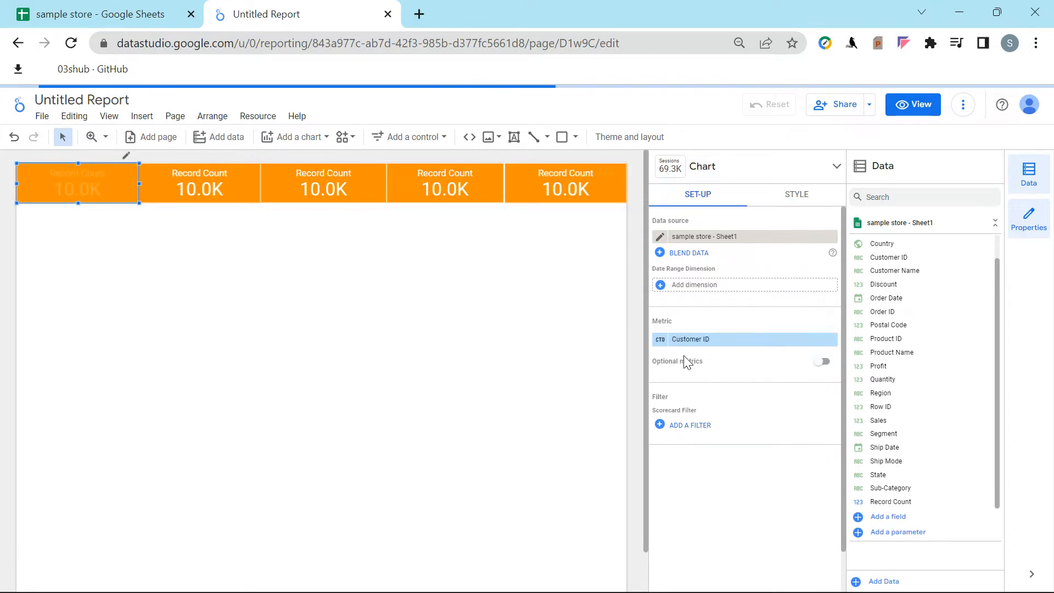
Review the name, aggregation and type settings of the first scorecard's Customer ID metric.
left_click(661, 341)
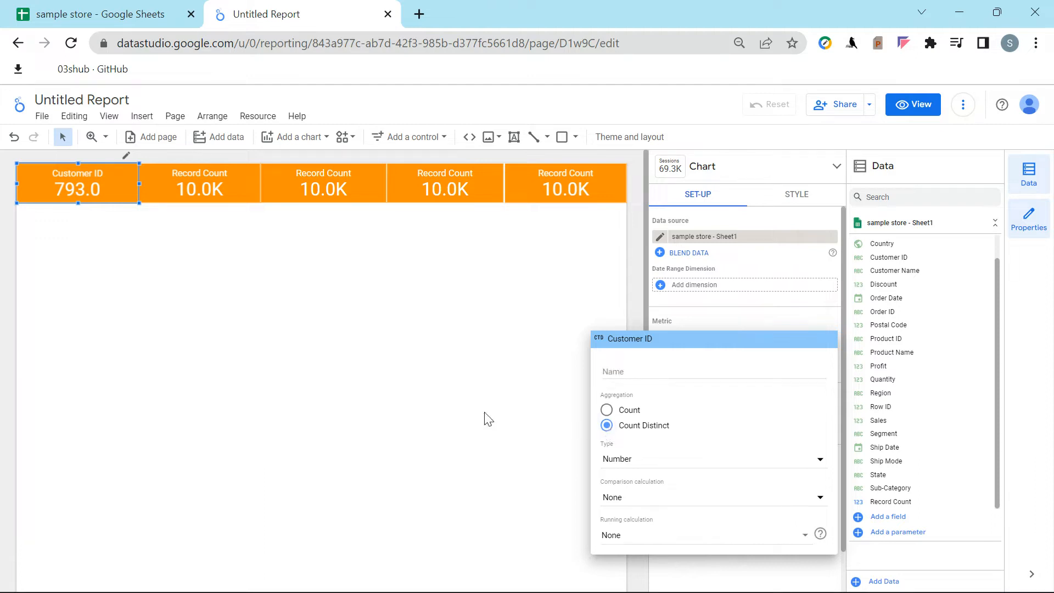
left_click(460, 398)
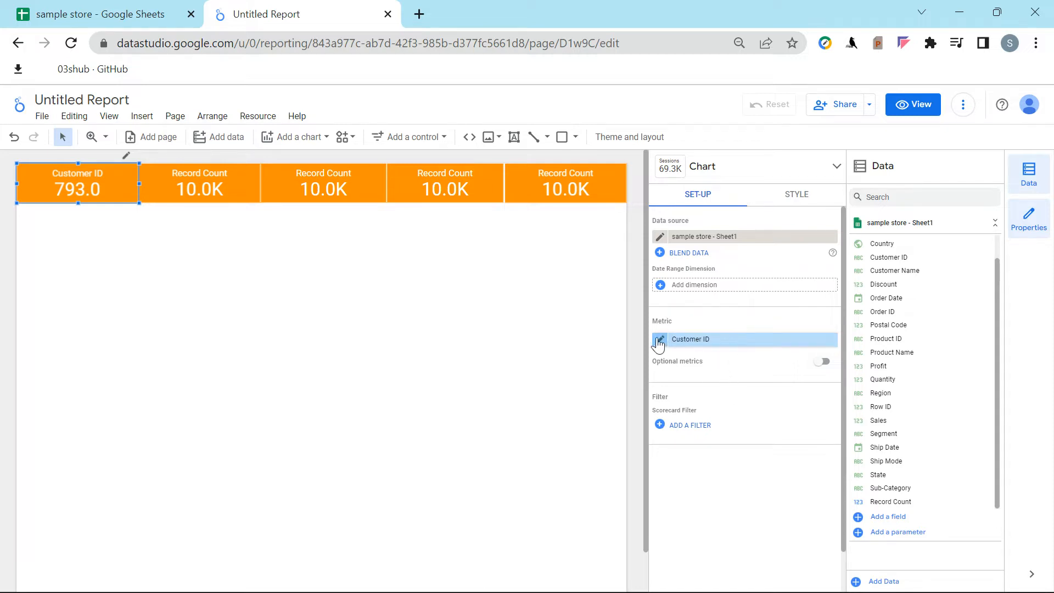
left_click(660, 340)
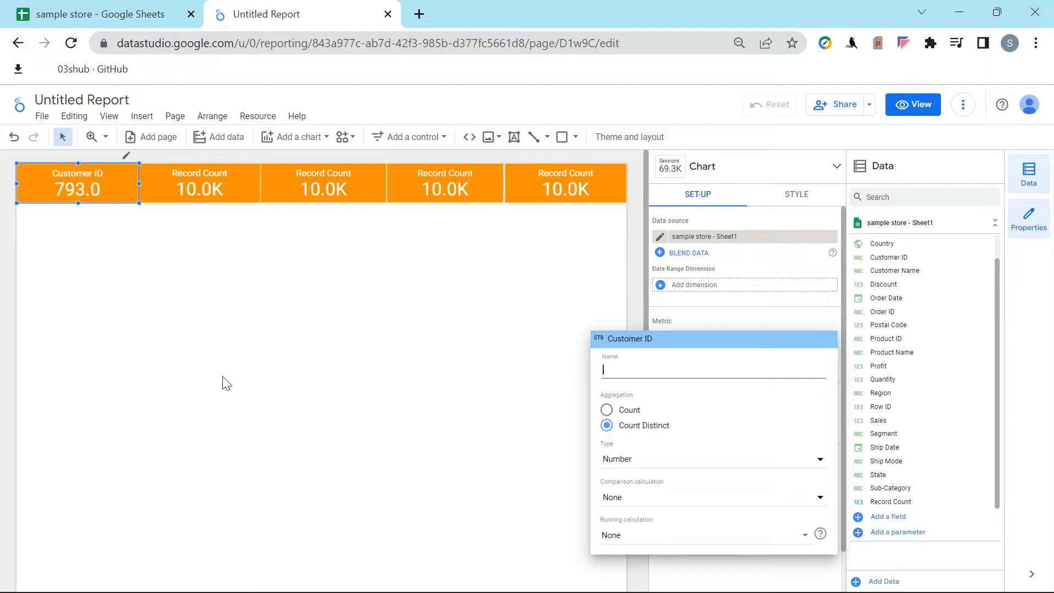
left_click(254, 371)
Change the second scorecard's metric from Record Count to Product ID and check its aggregation settings.
left_click(199, 186)
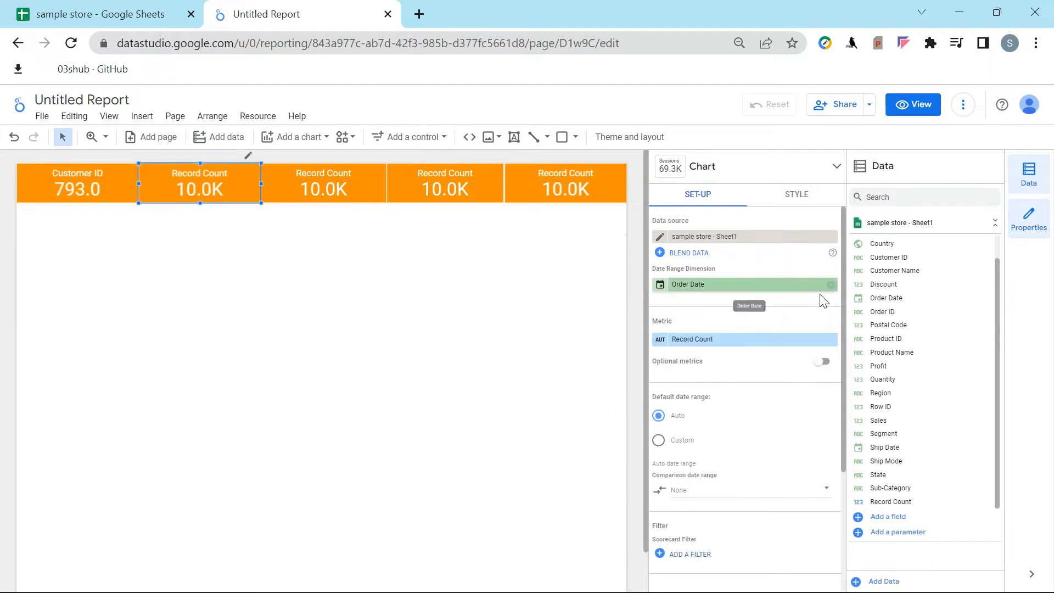
left_click(737, 338)
scroll(753, 478, "down", 5)
scroll(771, 477, "up", 5)
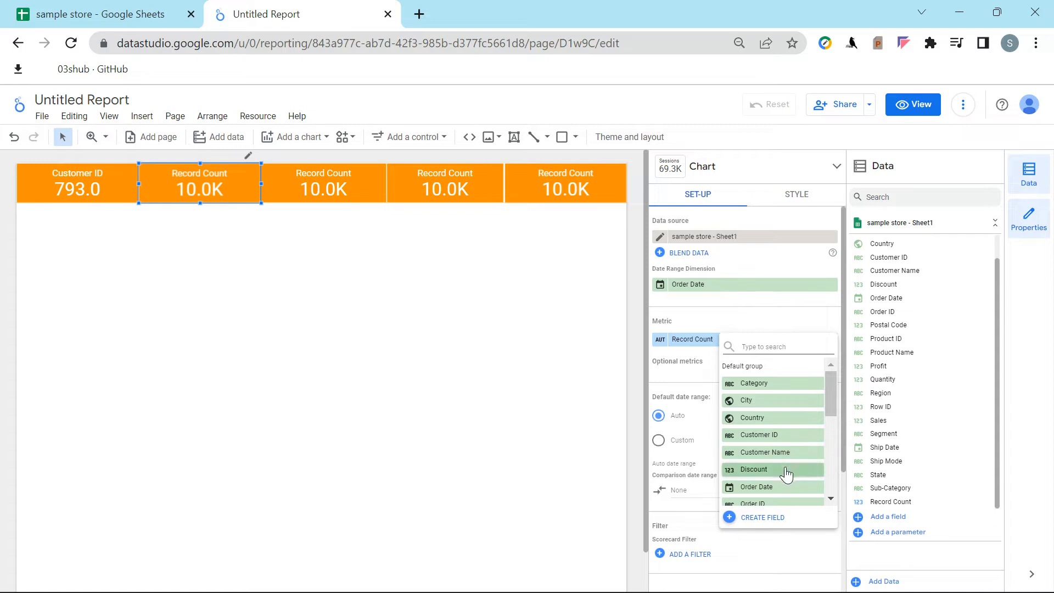
scroll(787, 473, "down", 2)
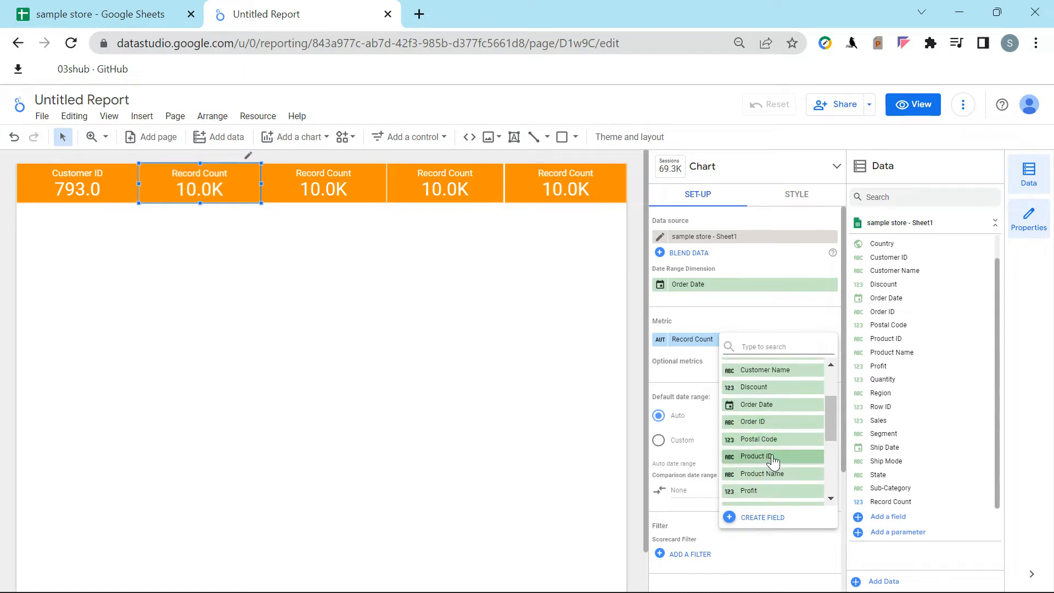
left_click(774, 461)
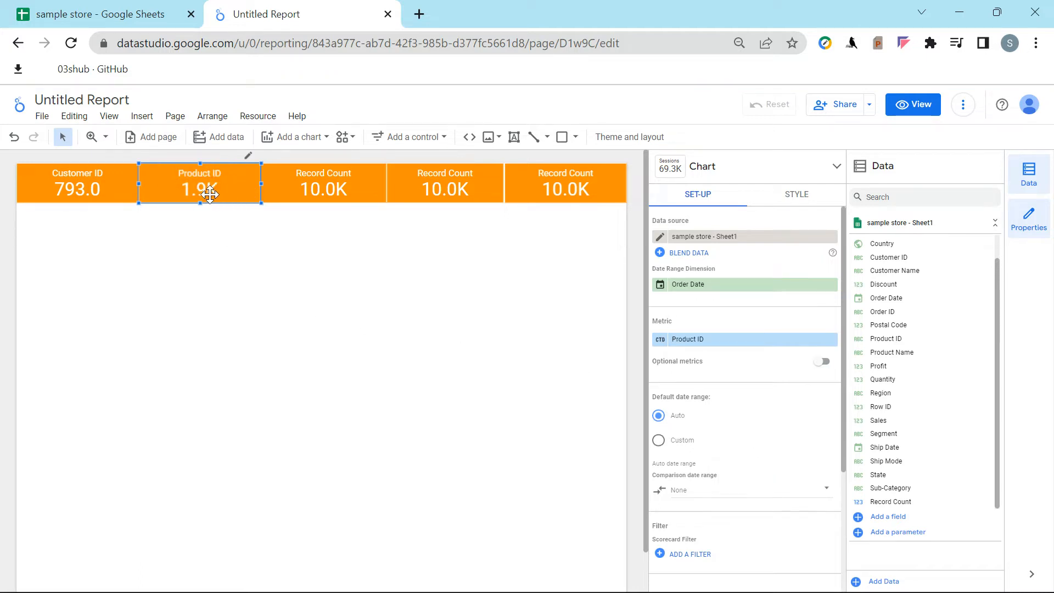
left_click(657, 339)
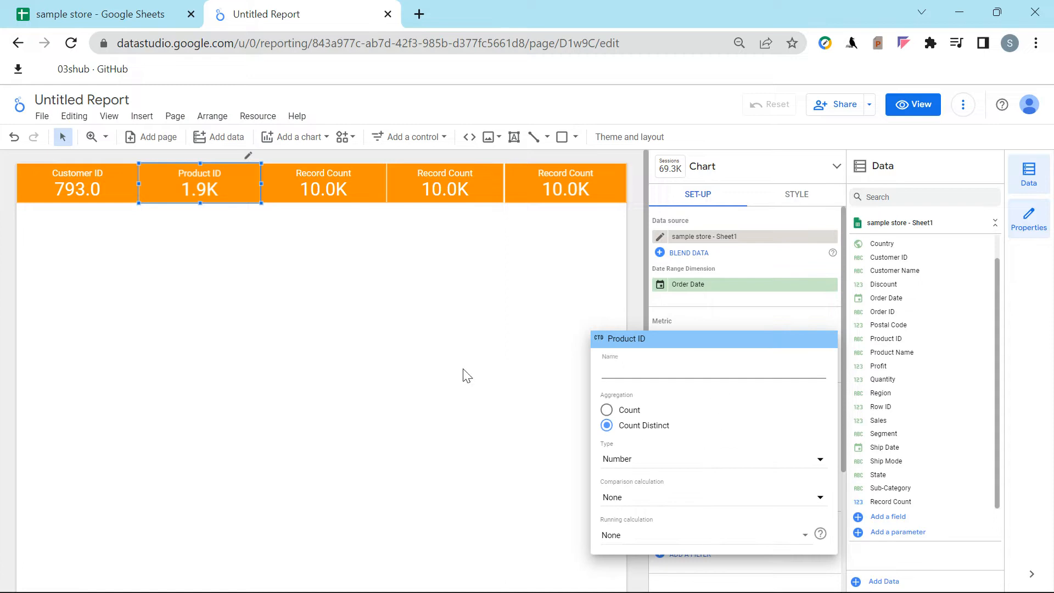
left_click(419, 344)
Set the third scorecard's metric to Sales and check its aggregation settings.
left_click(330, 185)
left_click(728, 340)
scroll(774, 483, "down", 5)
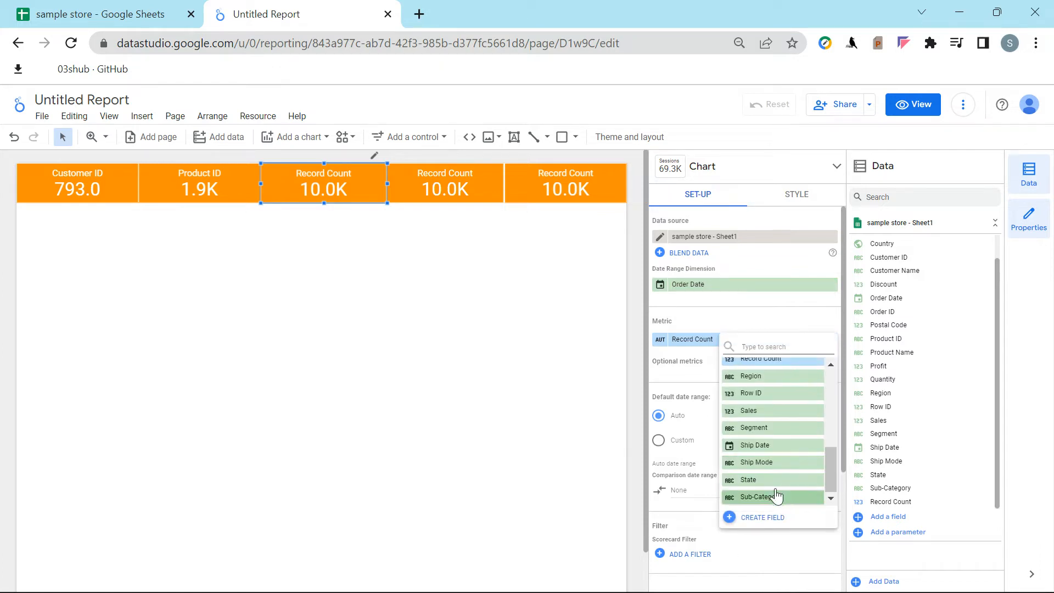
left_click(757, 412)
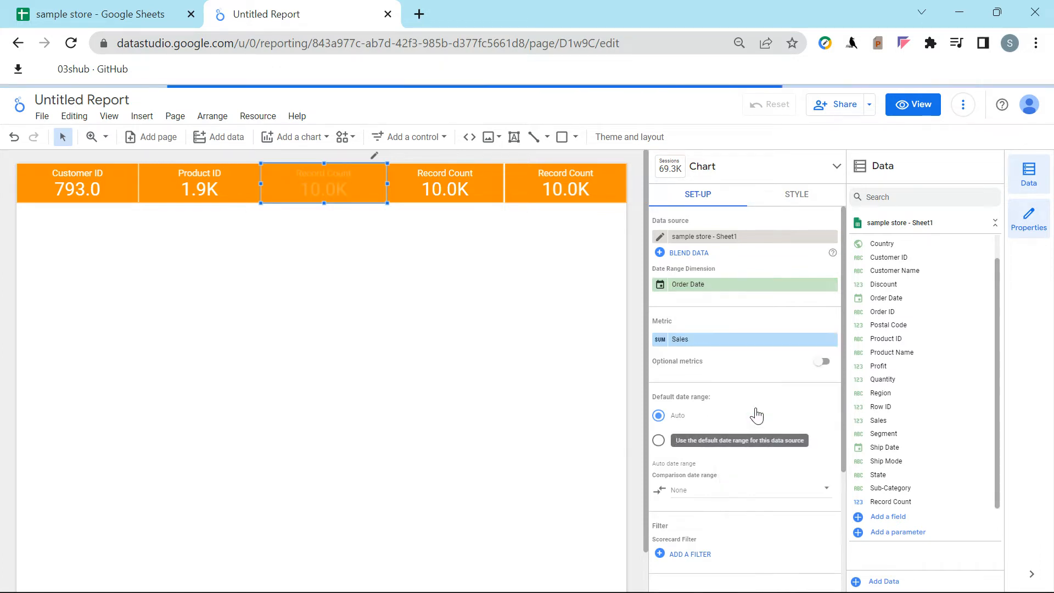
left_click(658, 340)
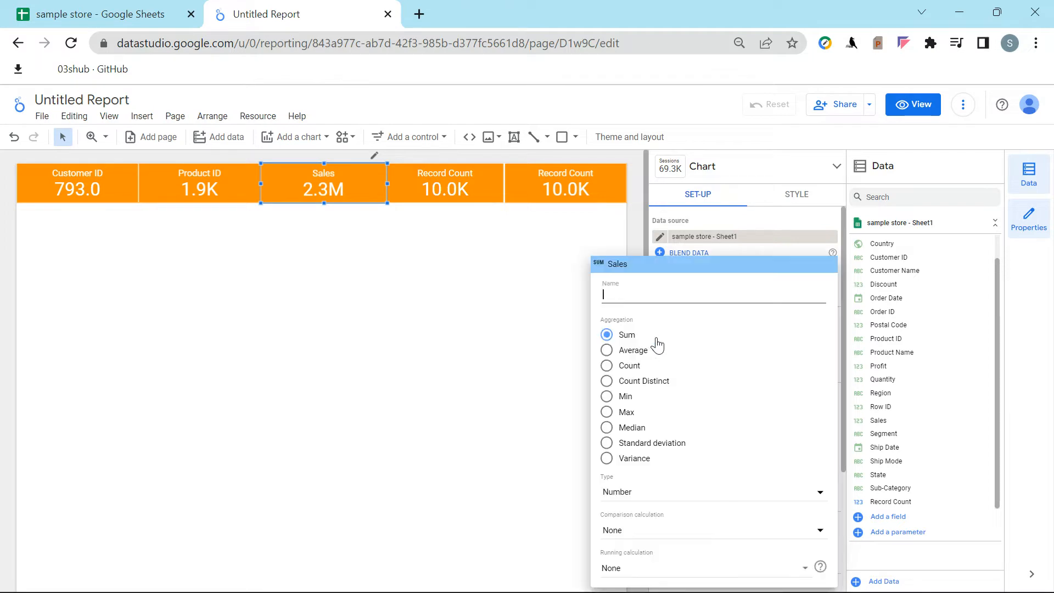
left_click(522, 398)
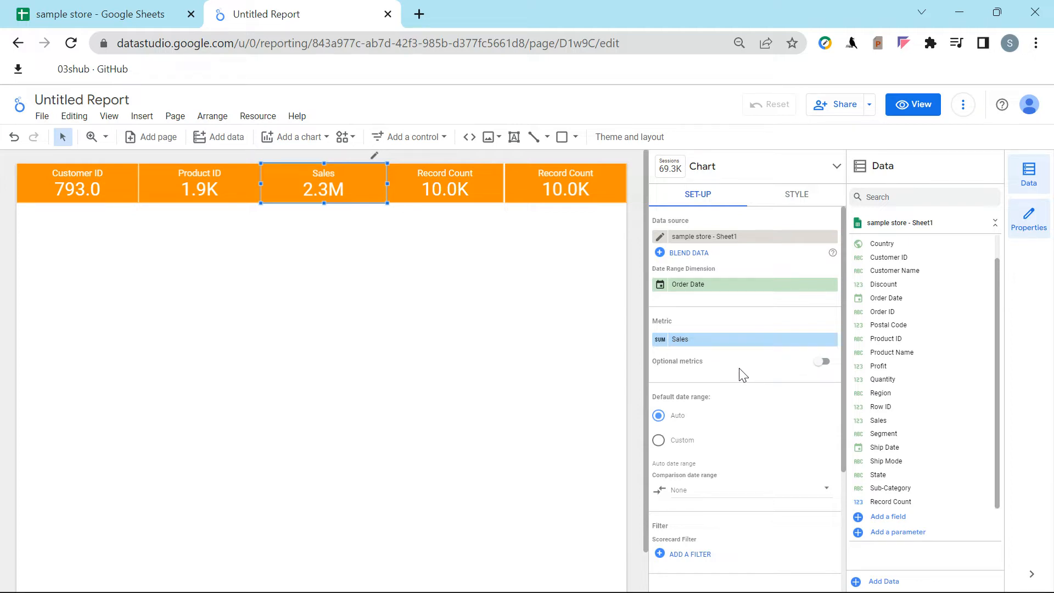
left_click(527, 301)
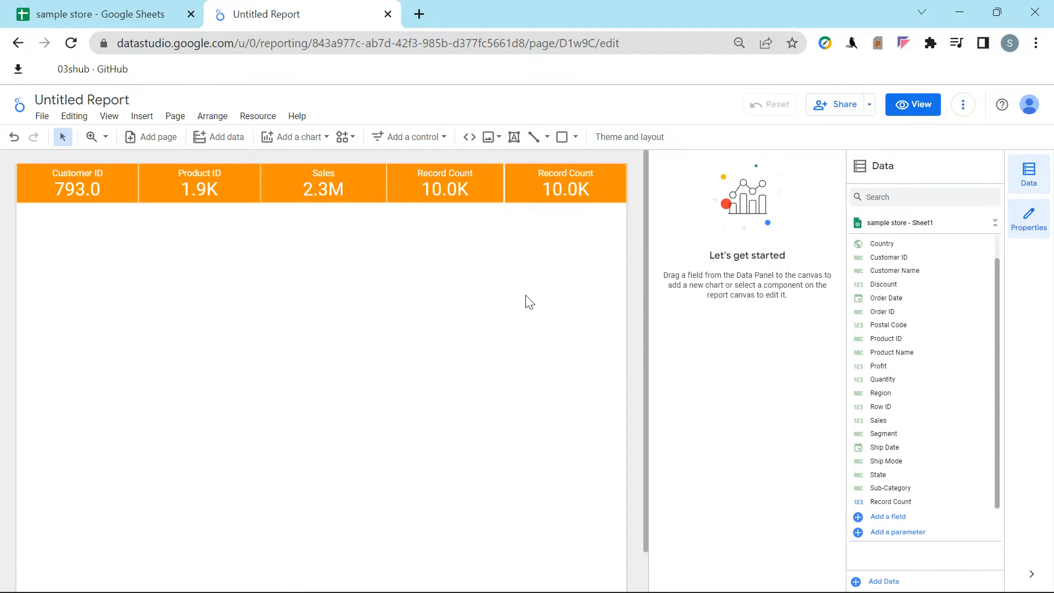
Change the third scorecard's metric to Profit.
left_click(333, 194)
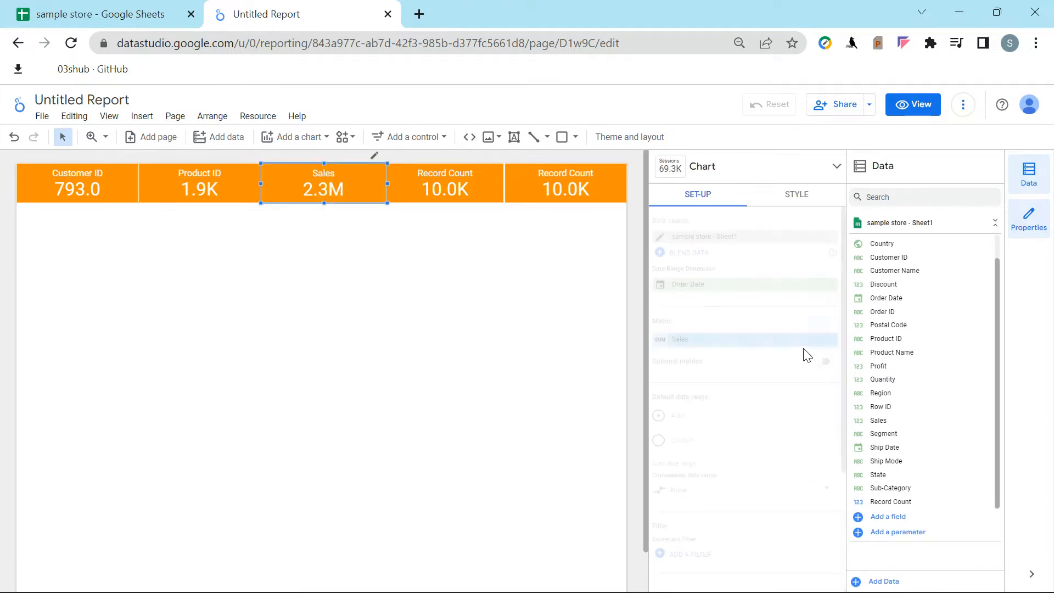
left_click(740, 342)
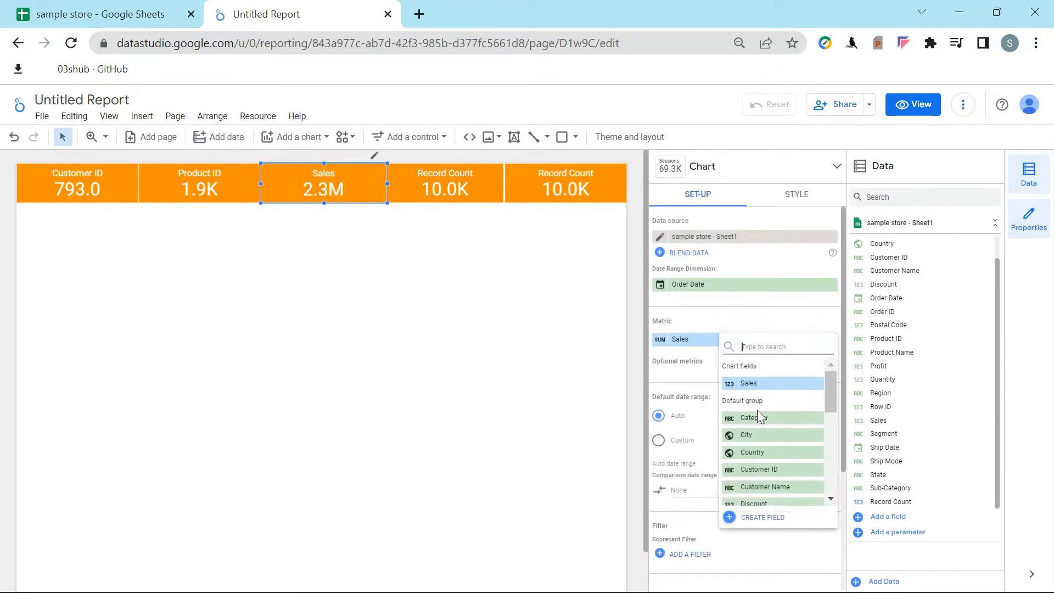
scroll(760, 474, "down", 4)
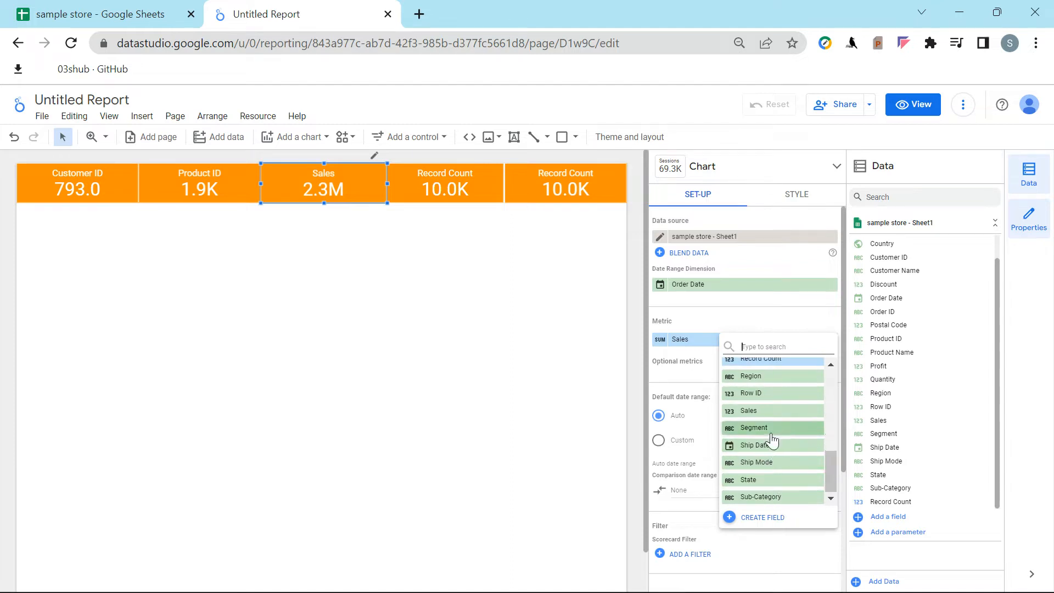
scroll(774, 448, "up", 2)
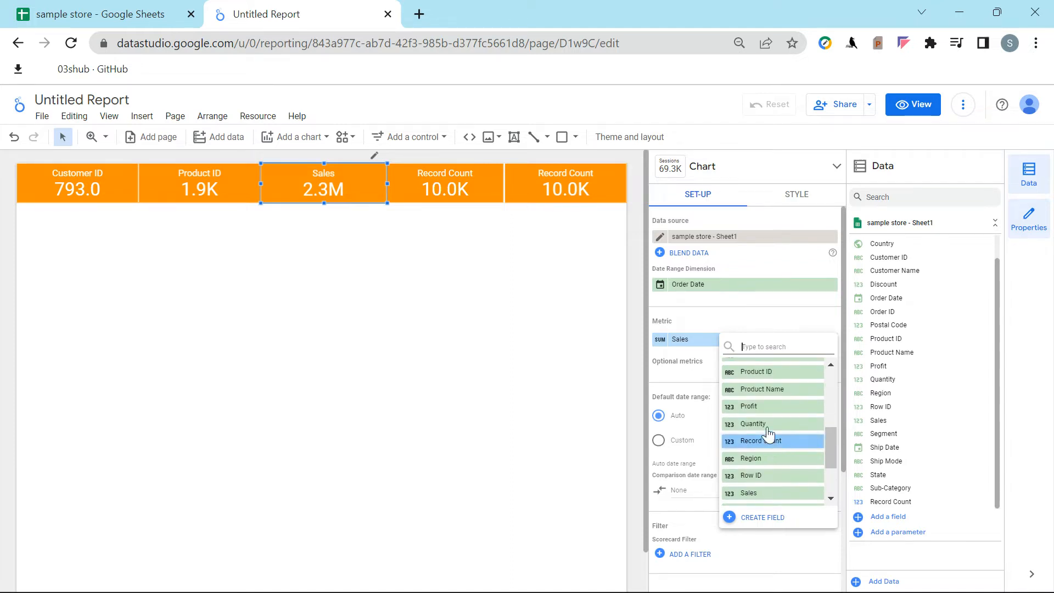
left_click(764, 407)
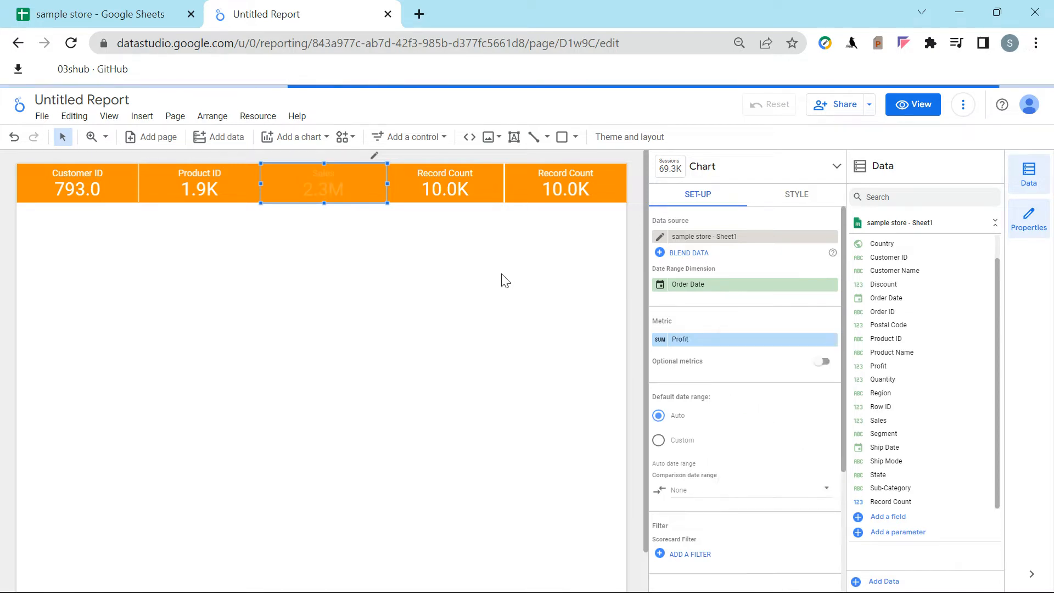
Set the fourth scorecard's metric to Sales.
left_click(442, 188)
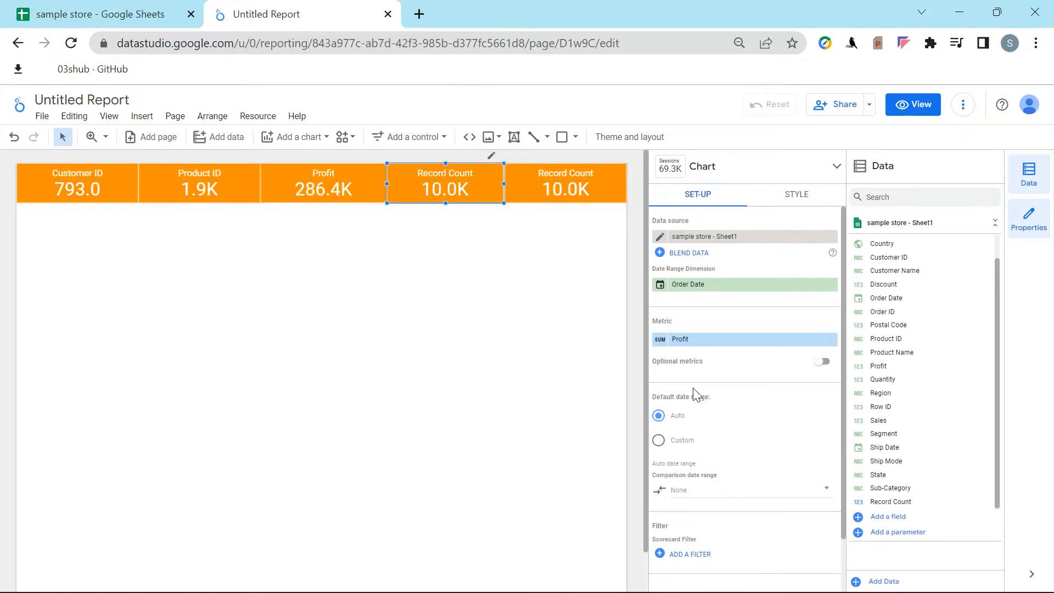
left_click(703, 340)
scroll(758, 463, "down", 5)
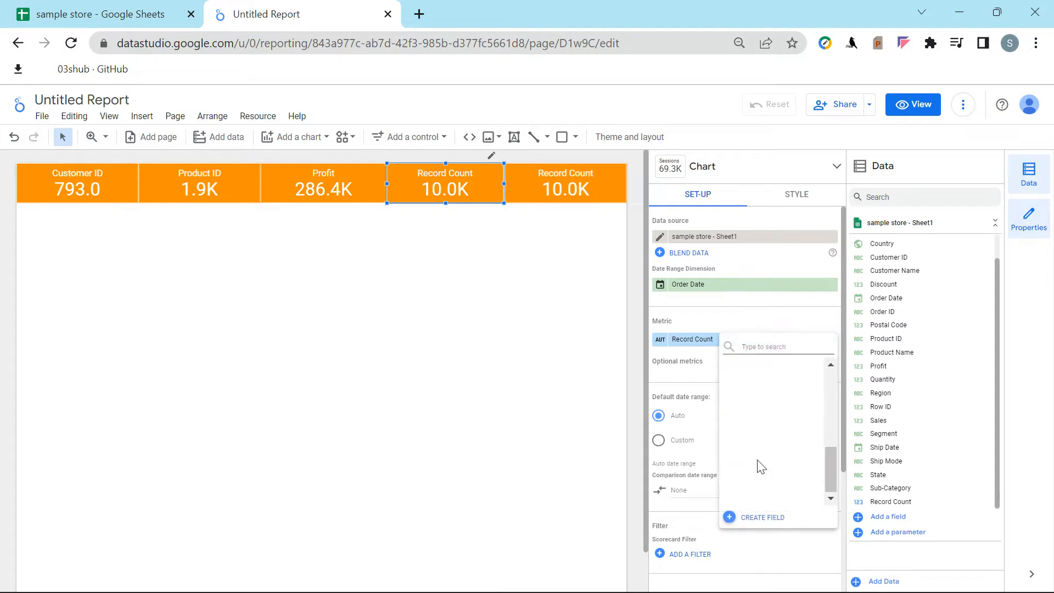
left_click(753, 411)
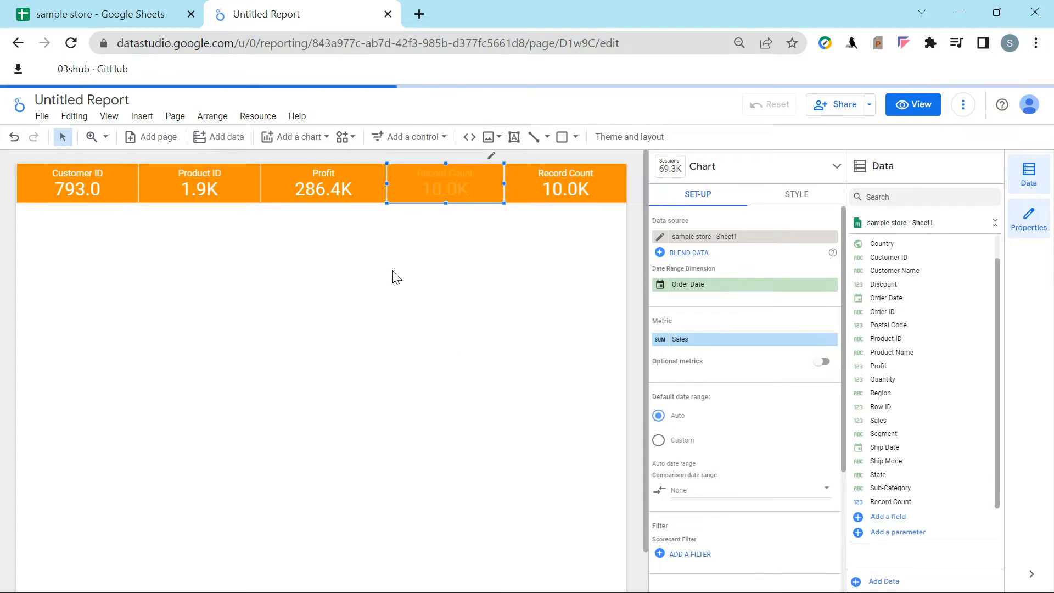
left_click(327, 194)
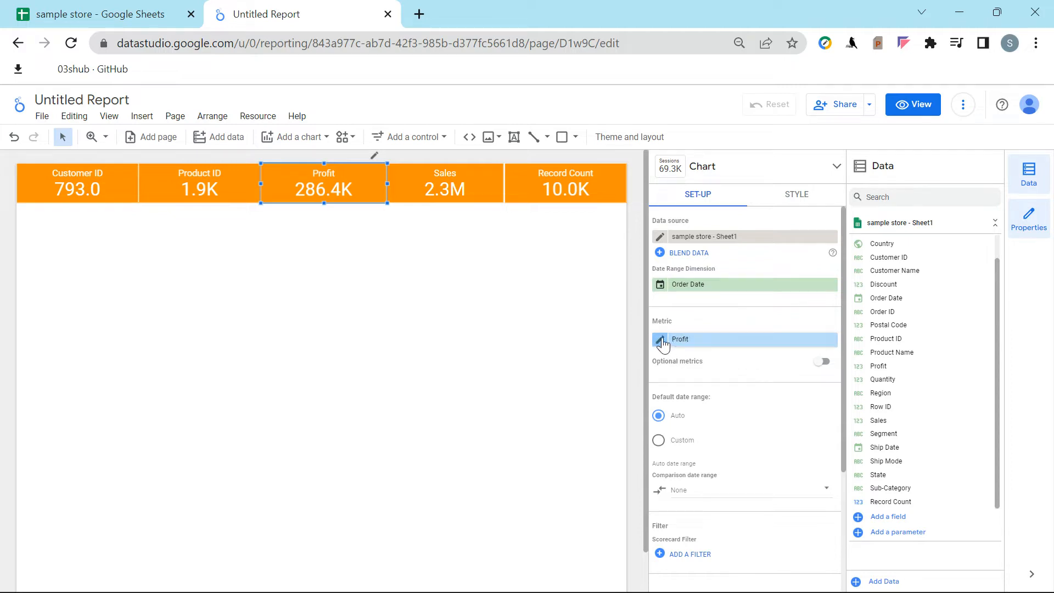
left_click(725, 342)
scroll(773, 463, "down", 5)
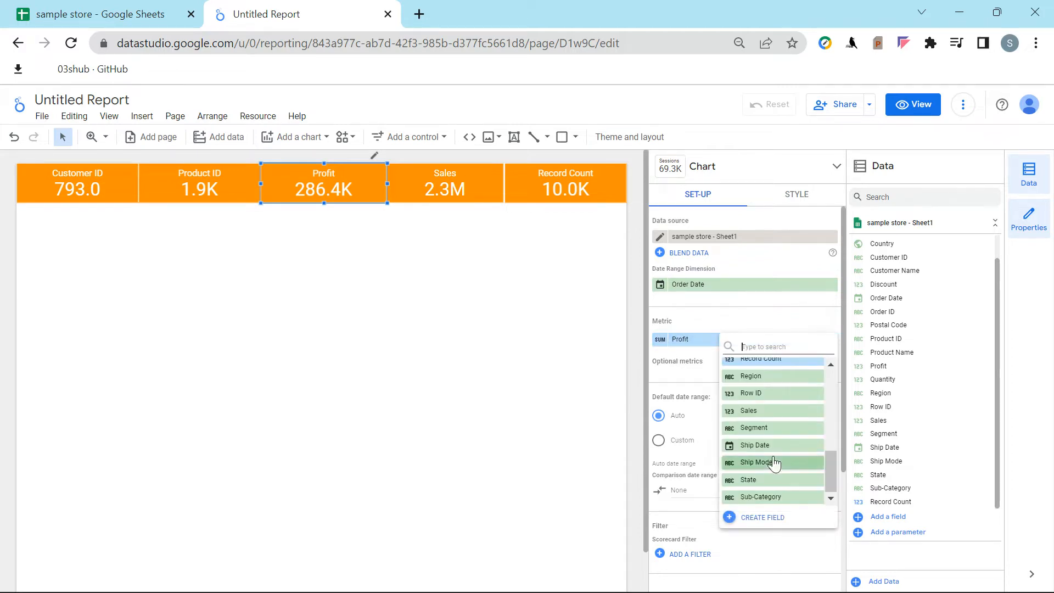
left_click(546, 179)
Search the fields for "dis", set the fifth scorecard's metric to Discount, and nudge the card flush against the Sales scorecard.
left_click(528, 177)
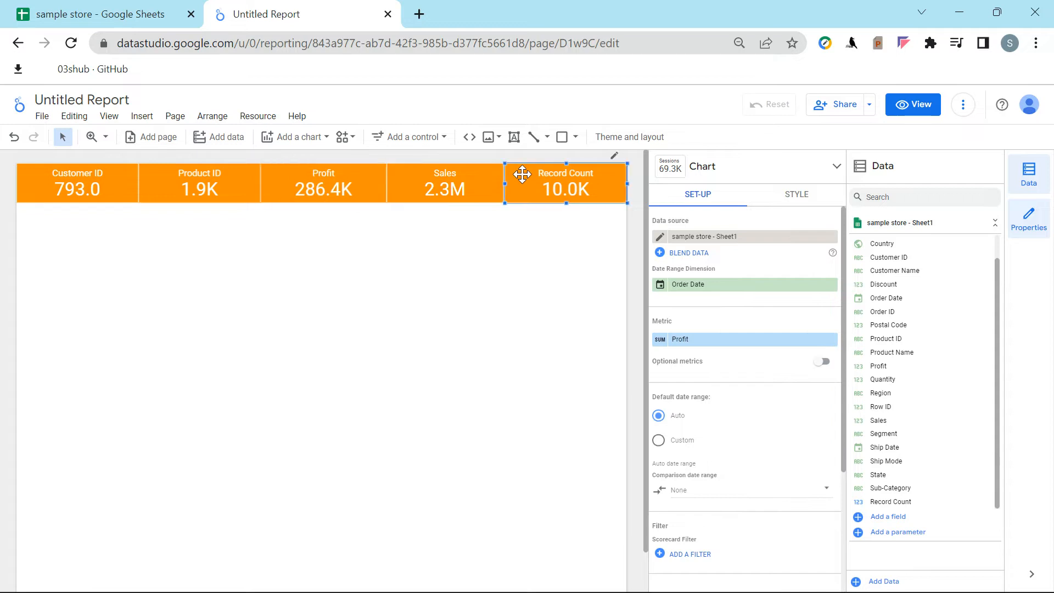
left_click(703, 339)
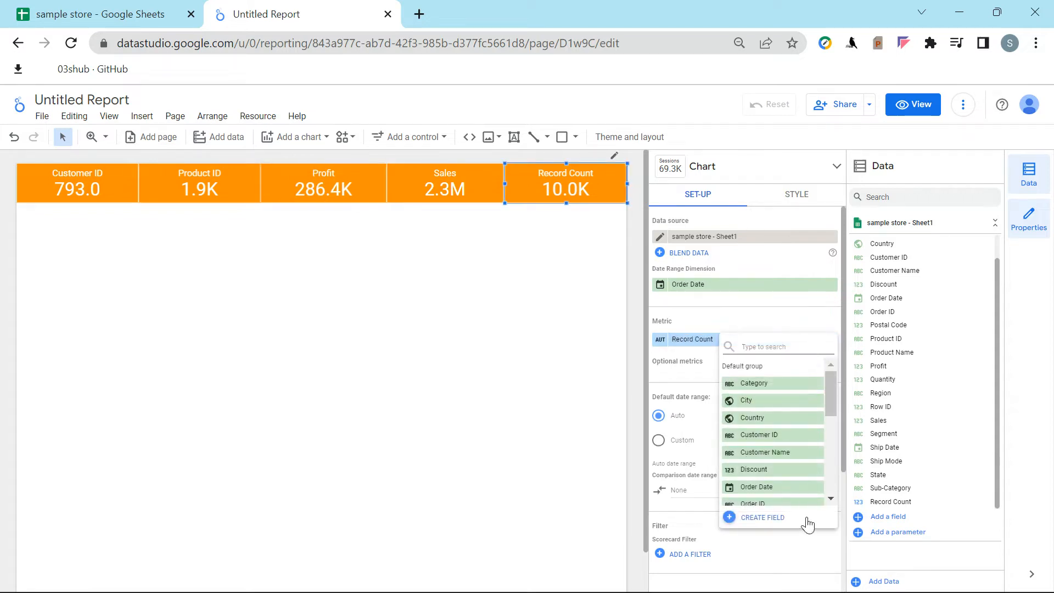
scroll(777, 497, "down", 4)
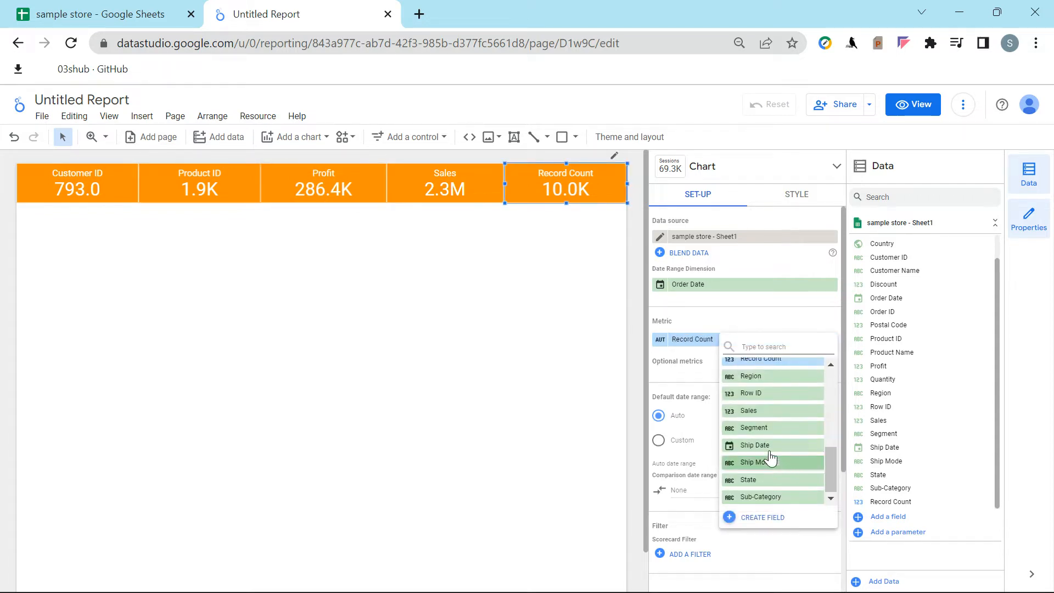
scroll(767, 437, "up", 2)
scroll(764, 420, "up", 2)
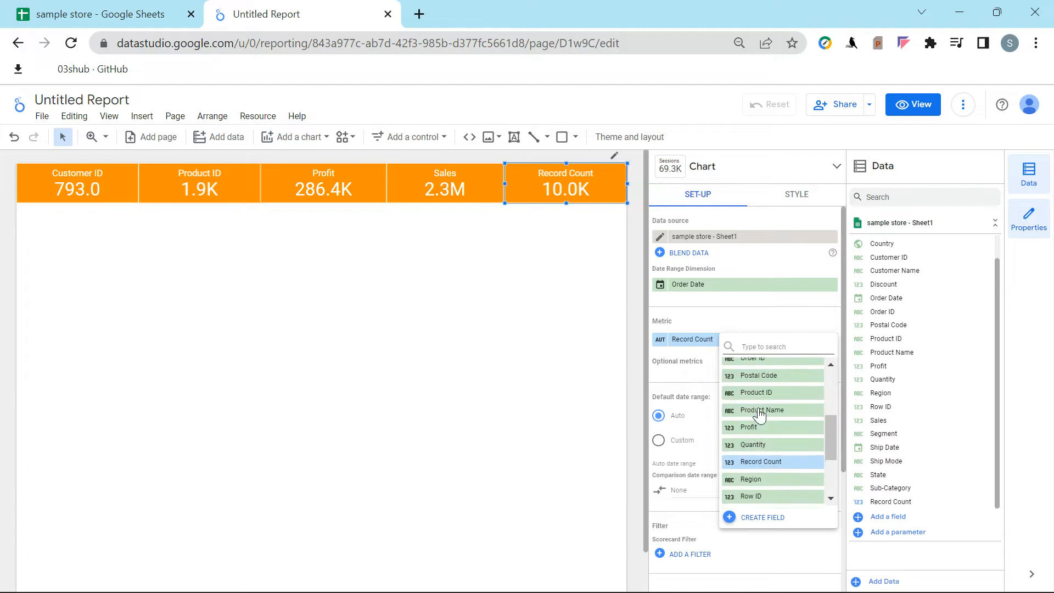
scroll(772, 429, "up", 3)
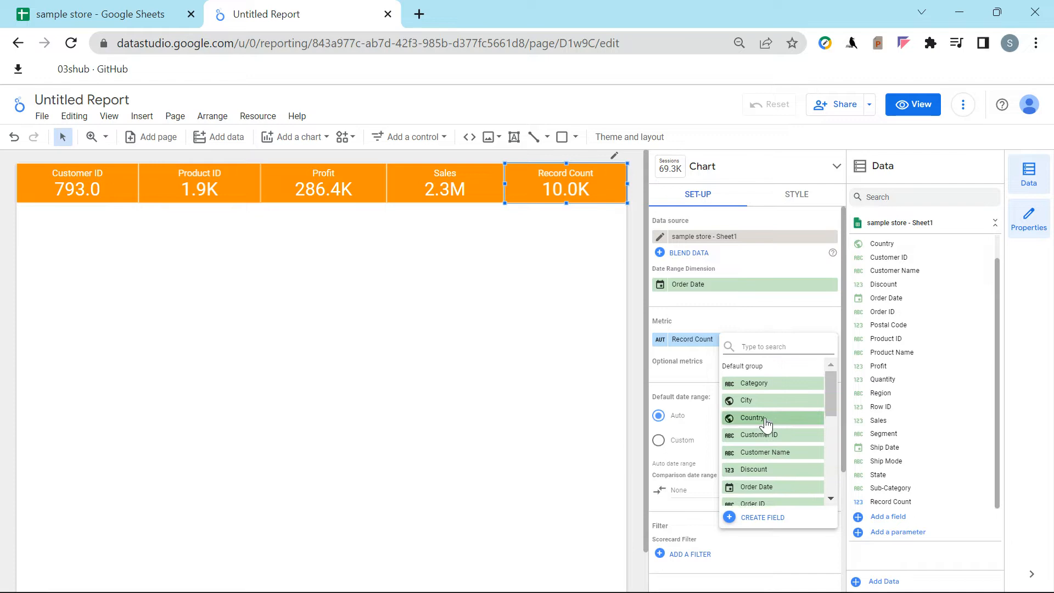
scroll(766, 428, "down", 3)
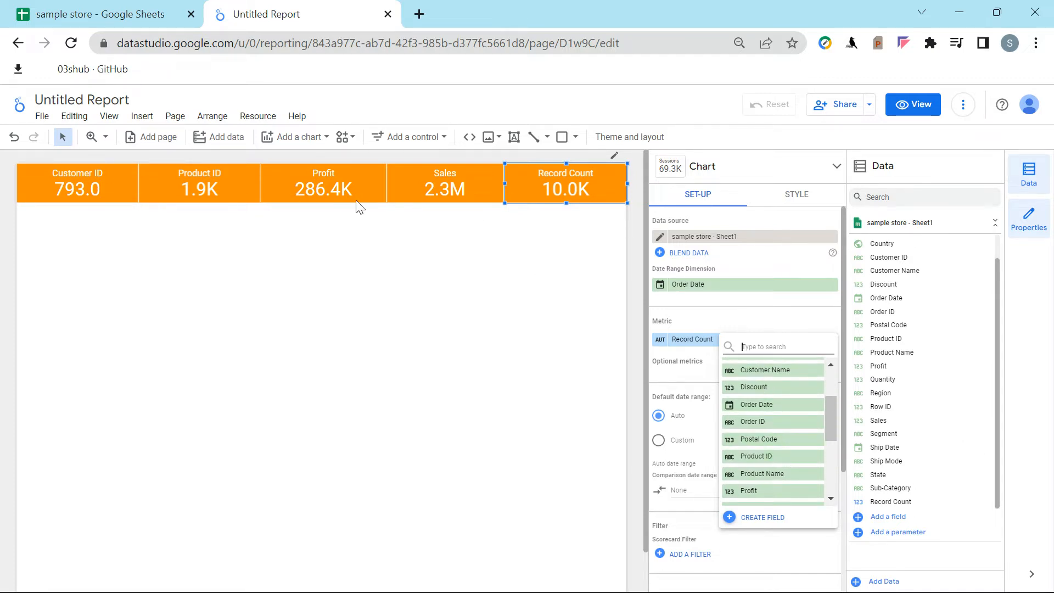
scroll(735, 482, "down", 3)
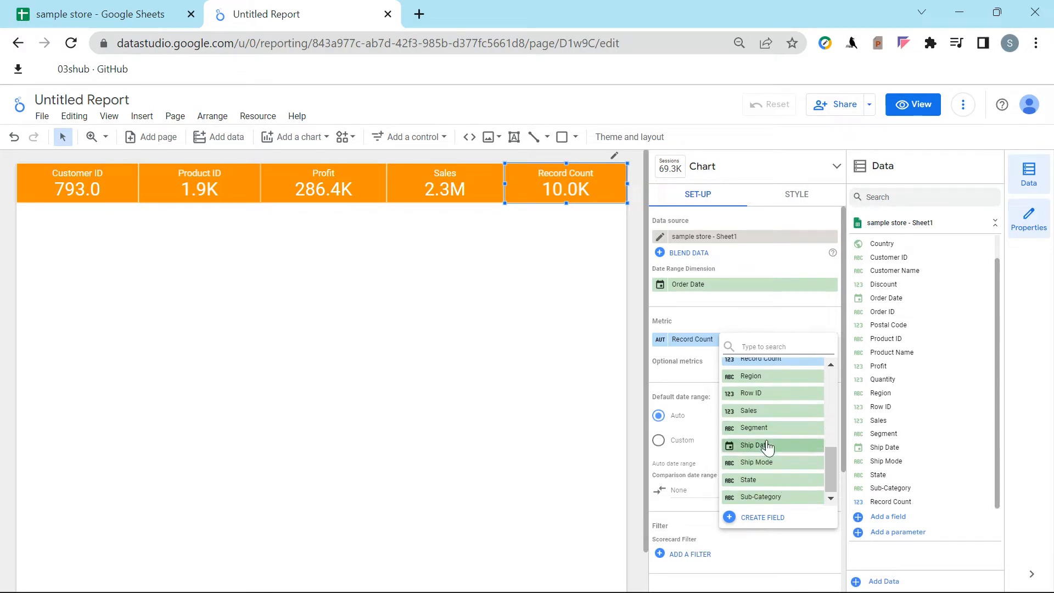
scroll(784, 473, "up", 2)
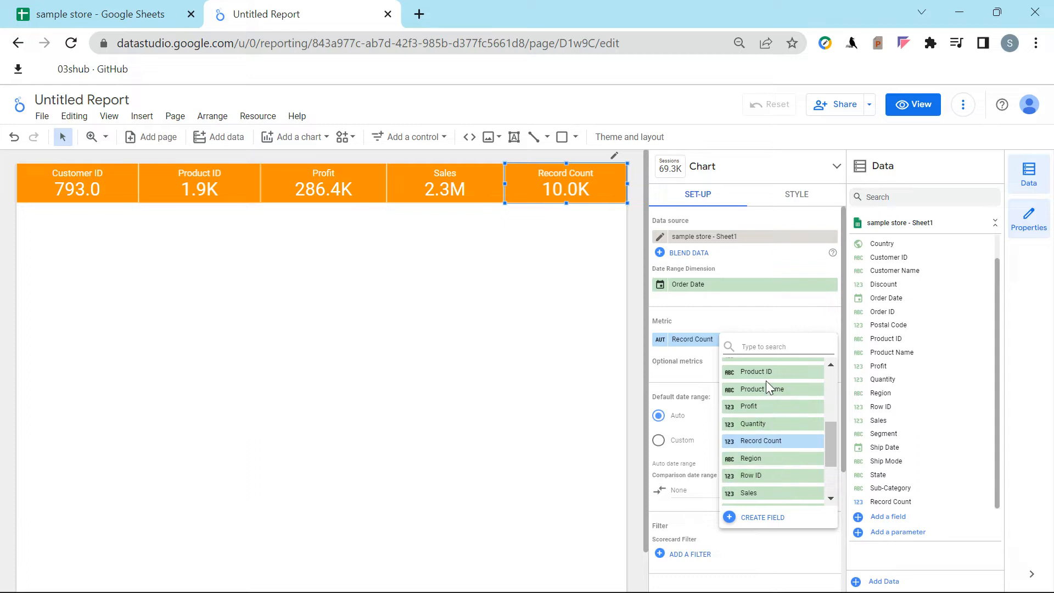
type("dis")
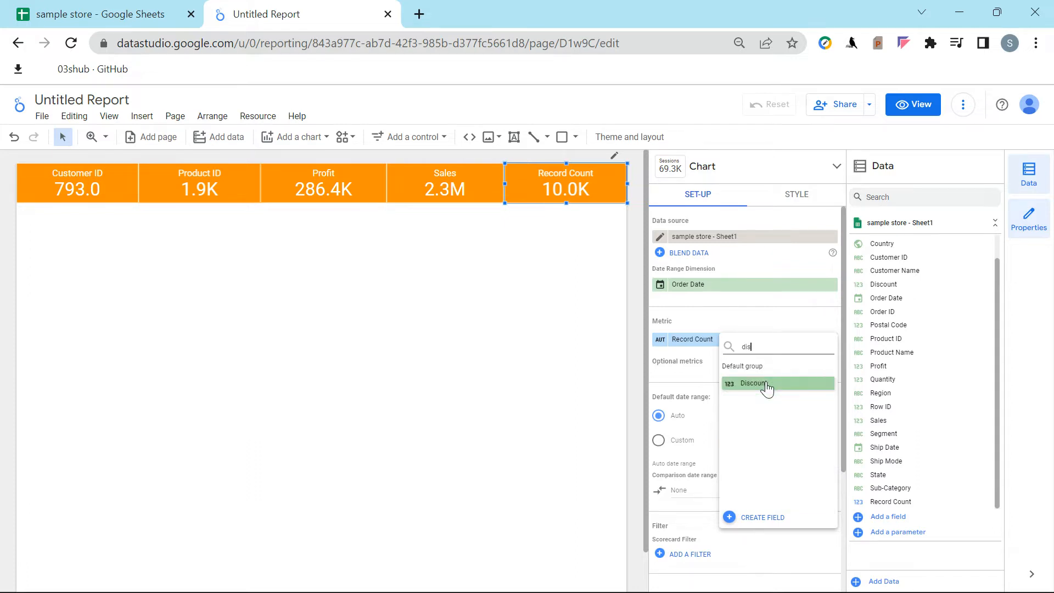
left_click(767, 385)
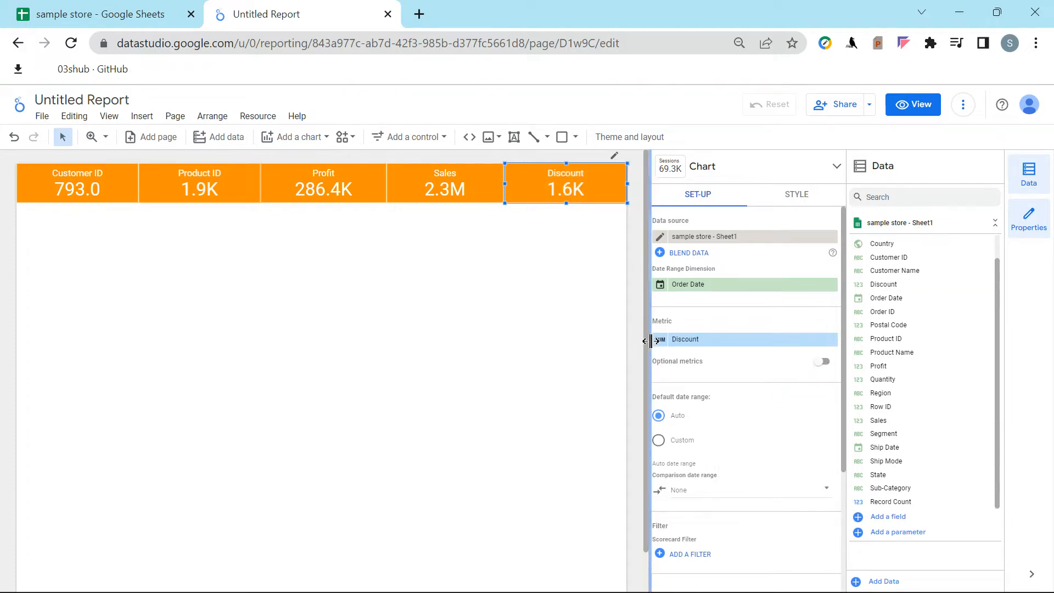
left_click(553, 271)
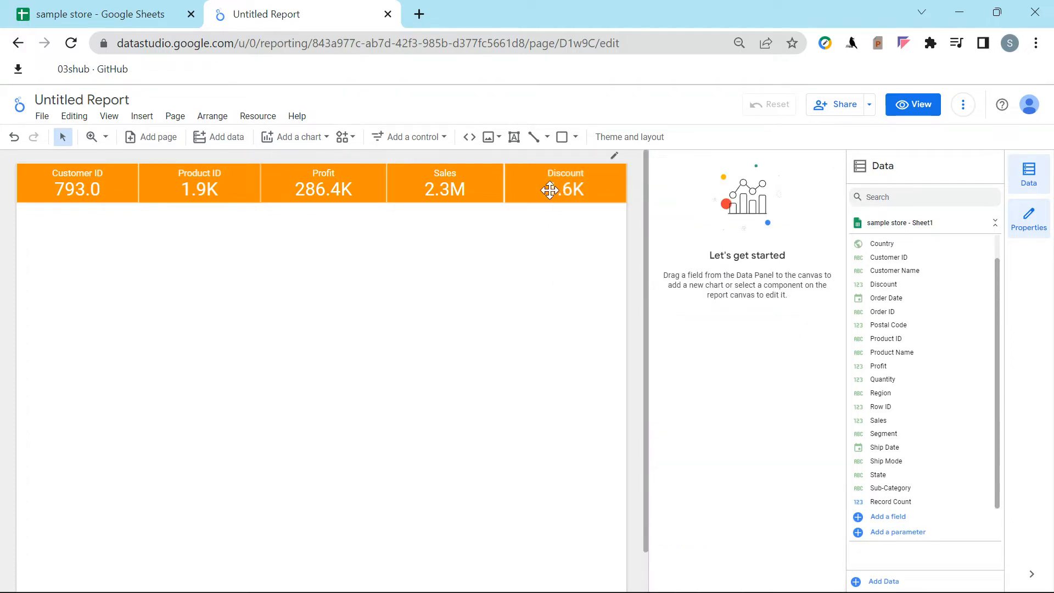
left_click_drag(548, 188, 549, 193)
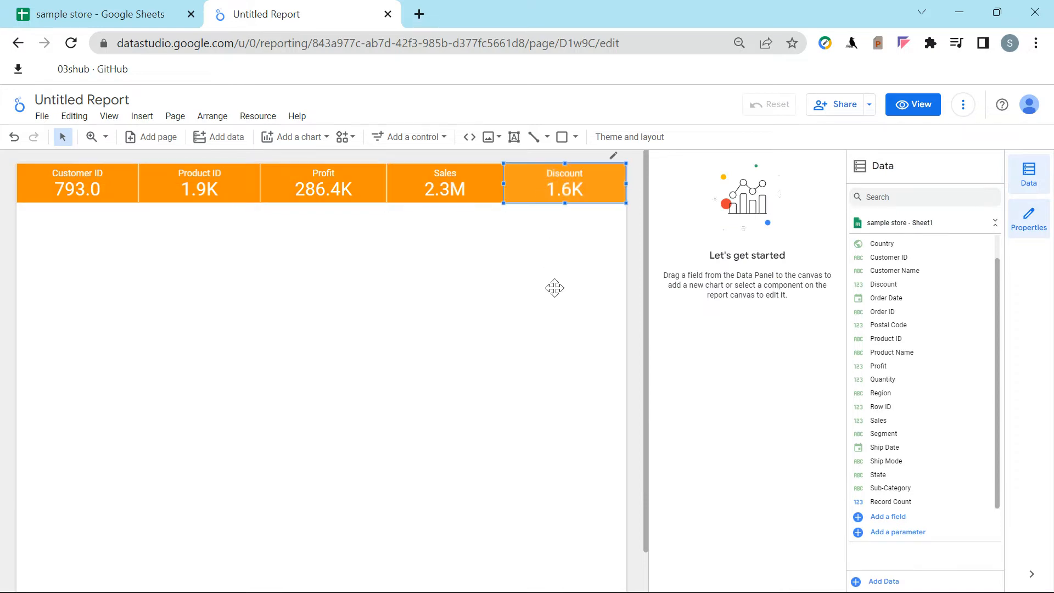
Insert a column chart in the empty area below the scorecards and widen it slightly.
left_click(600, 279)
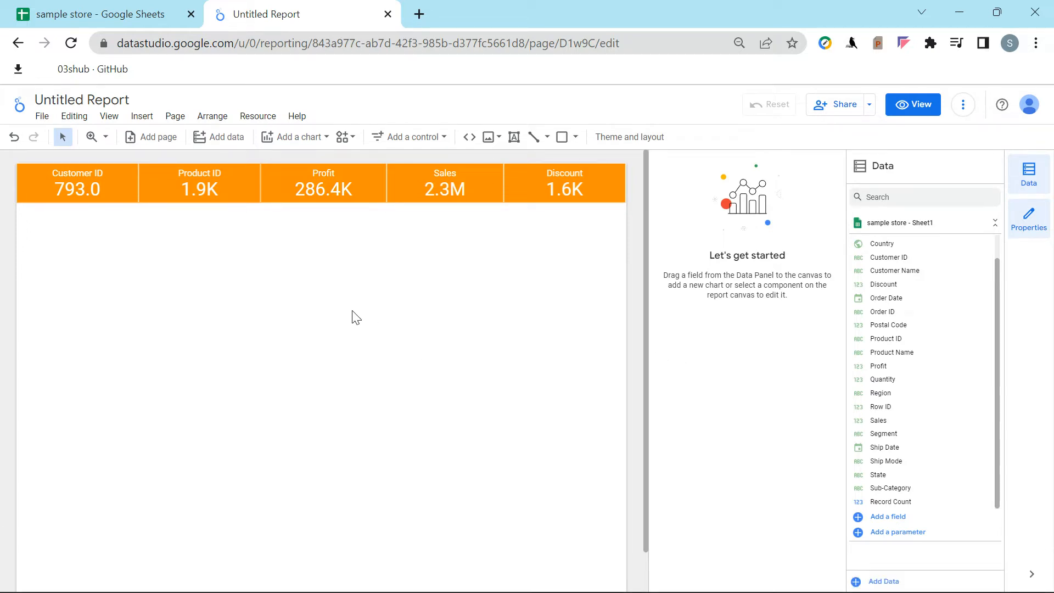
left_click(302, 137)
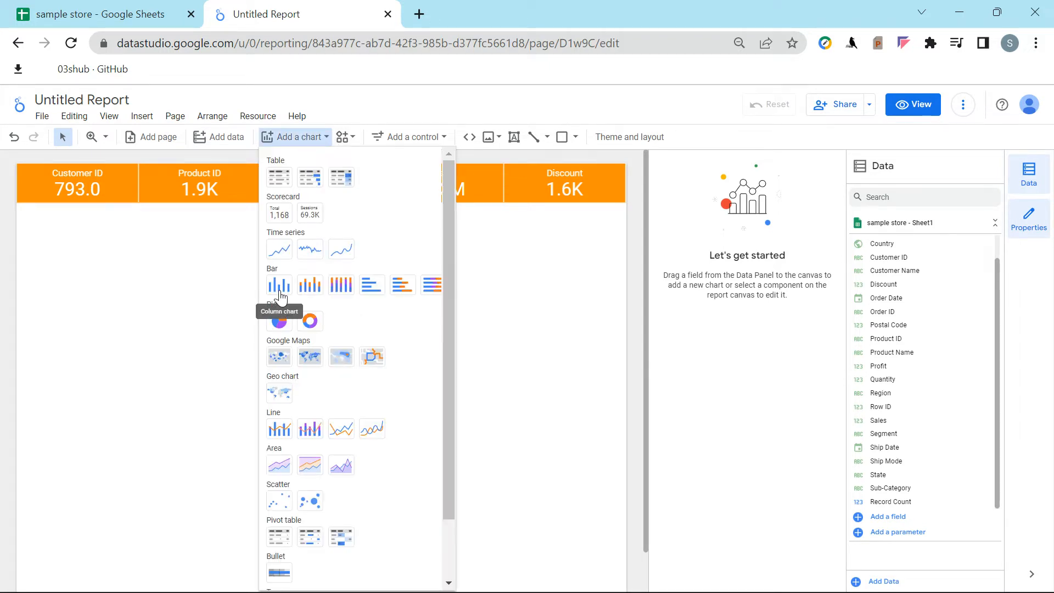
left_click(279, 321)
left_click(213, 293)
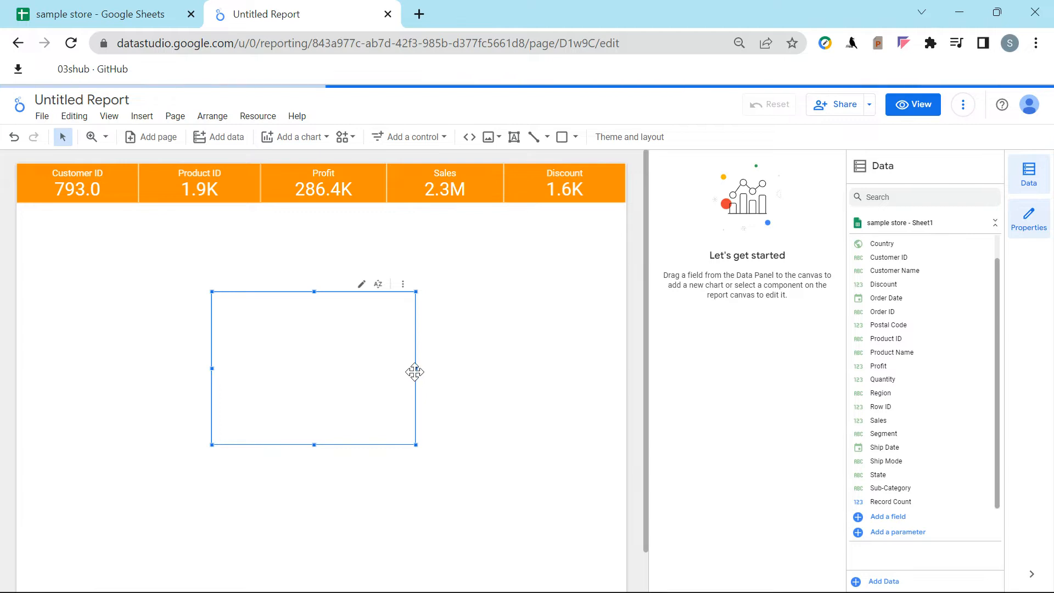
left_click_drag(437, 368, 443, 369)
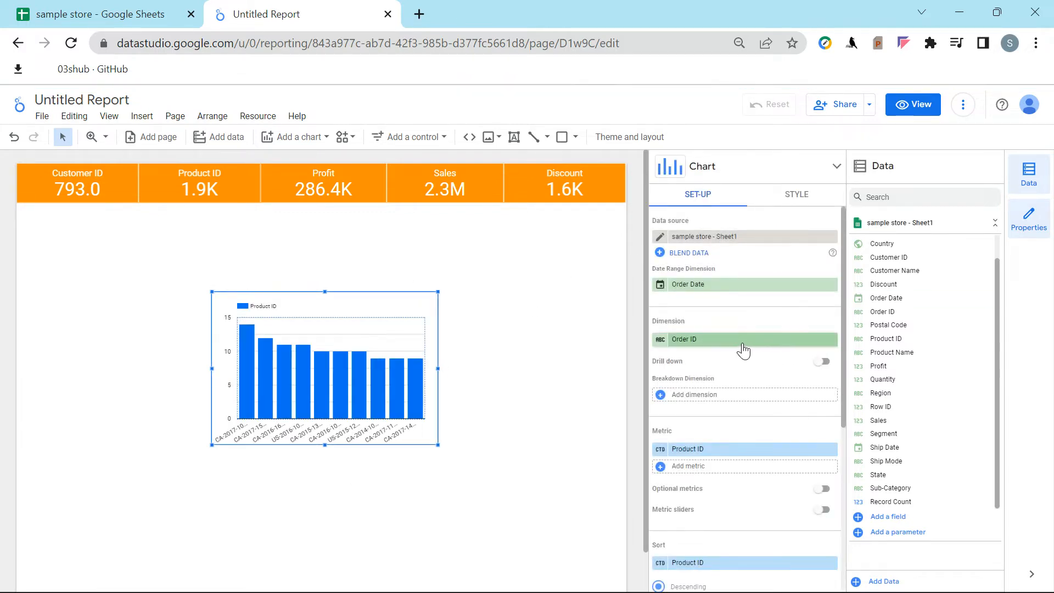
Search the dimension fields for "cat" and set the column chart's dimension to Category.
left_click(708, 339)
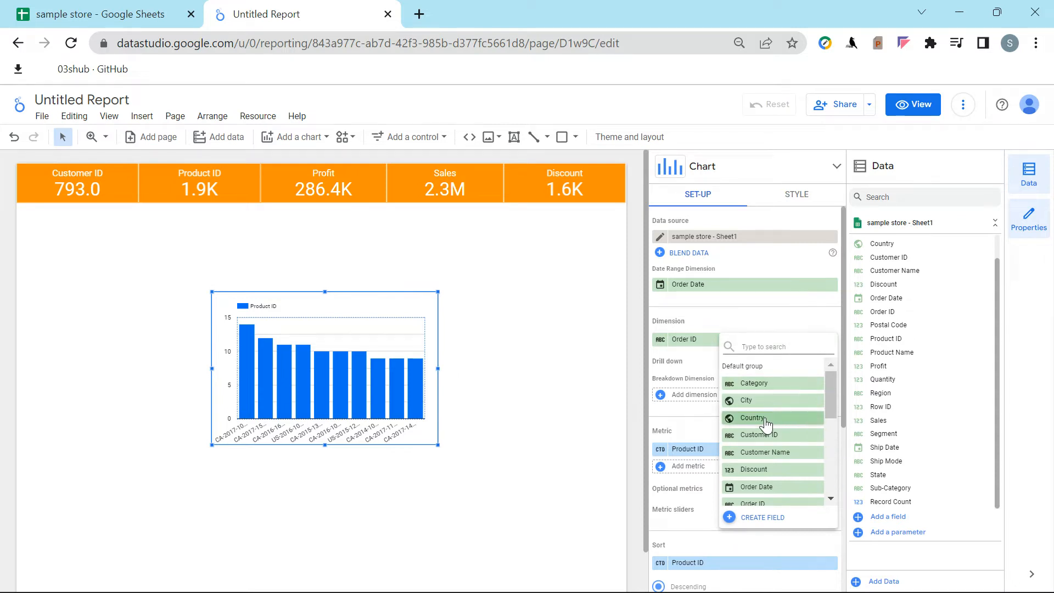
scroll(767, 427, "down", 5)
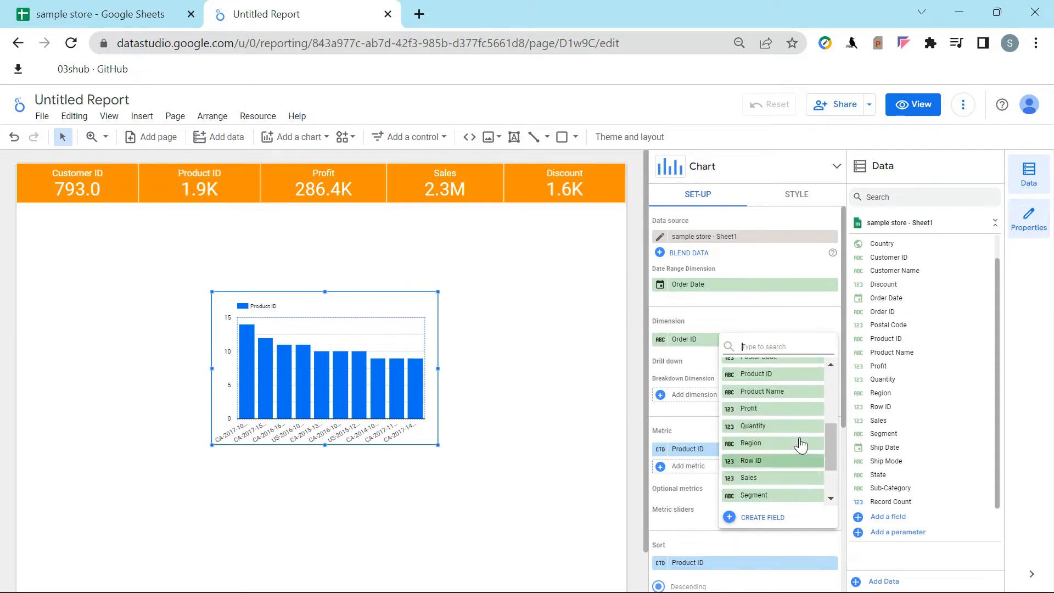
scroll(783, 463, "up", 2)
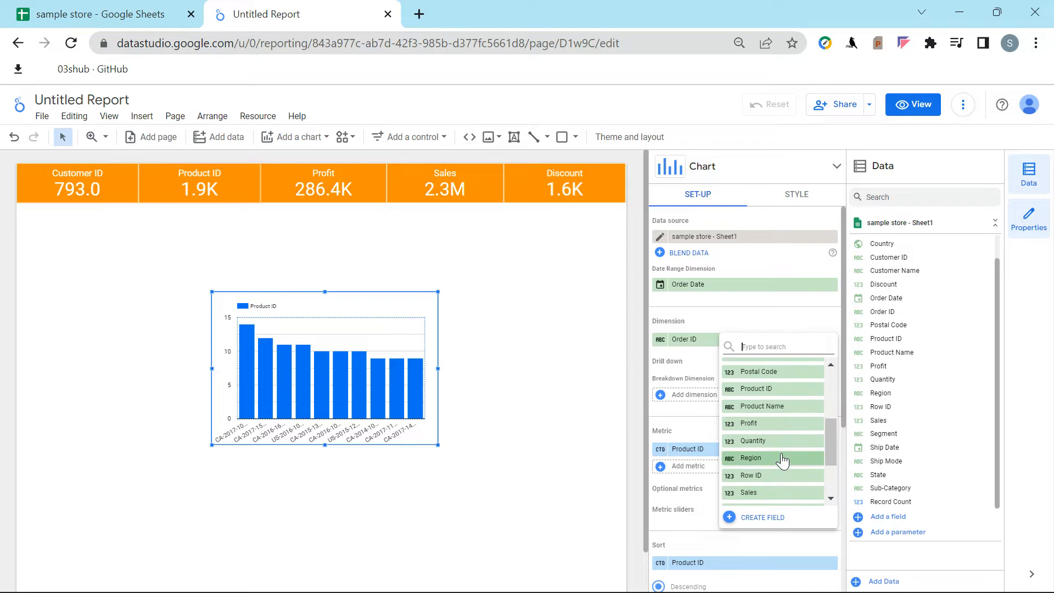
scroll(776, 431, "up", 4)
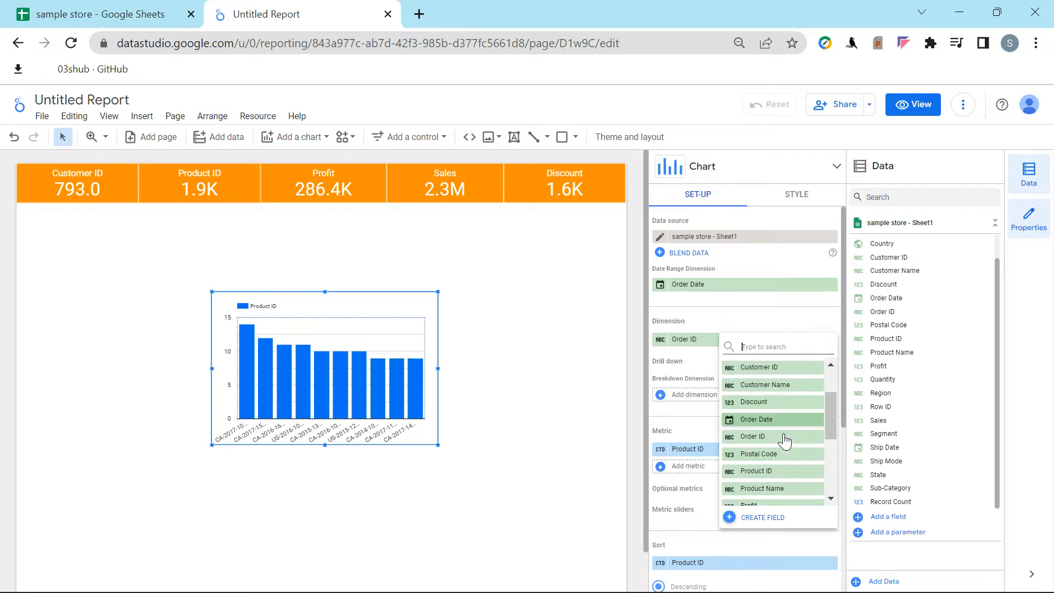
type("cat")
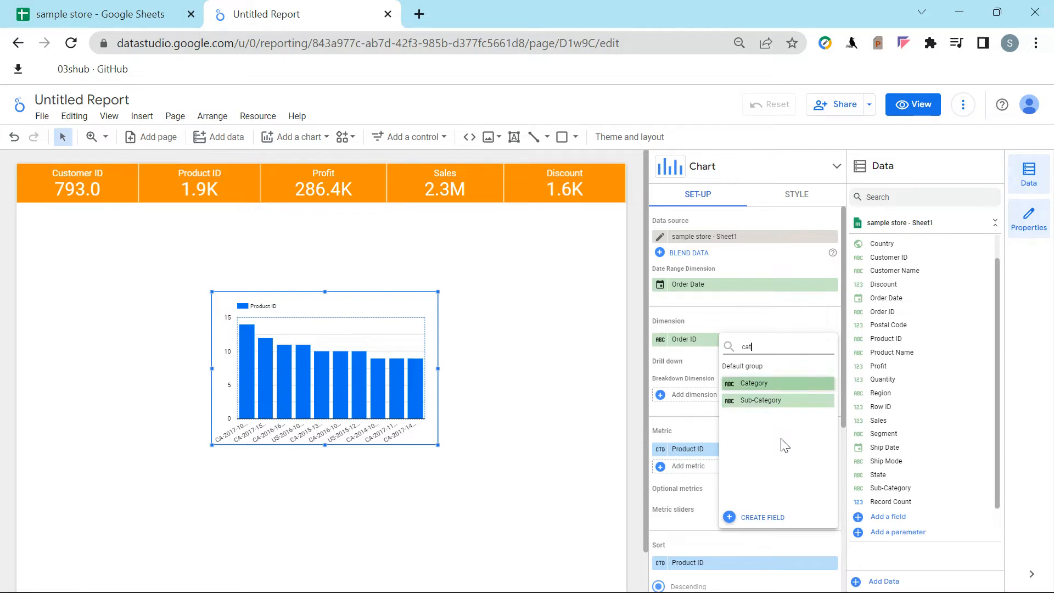
key("Return")
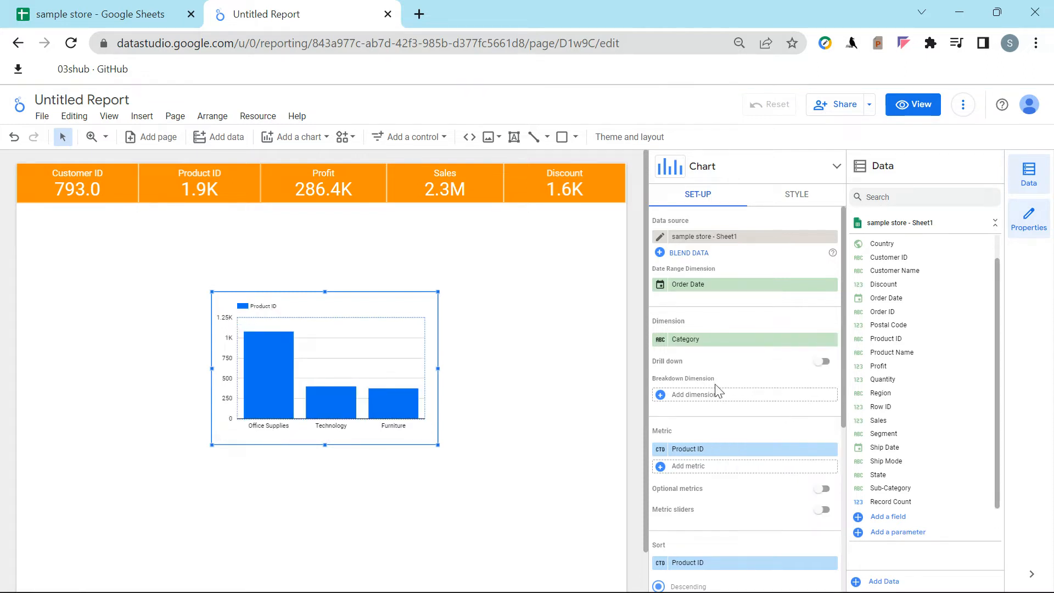
Set the column chart's dimension to Sub-Category and its metric to Sales.
left_click(707, 340)
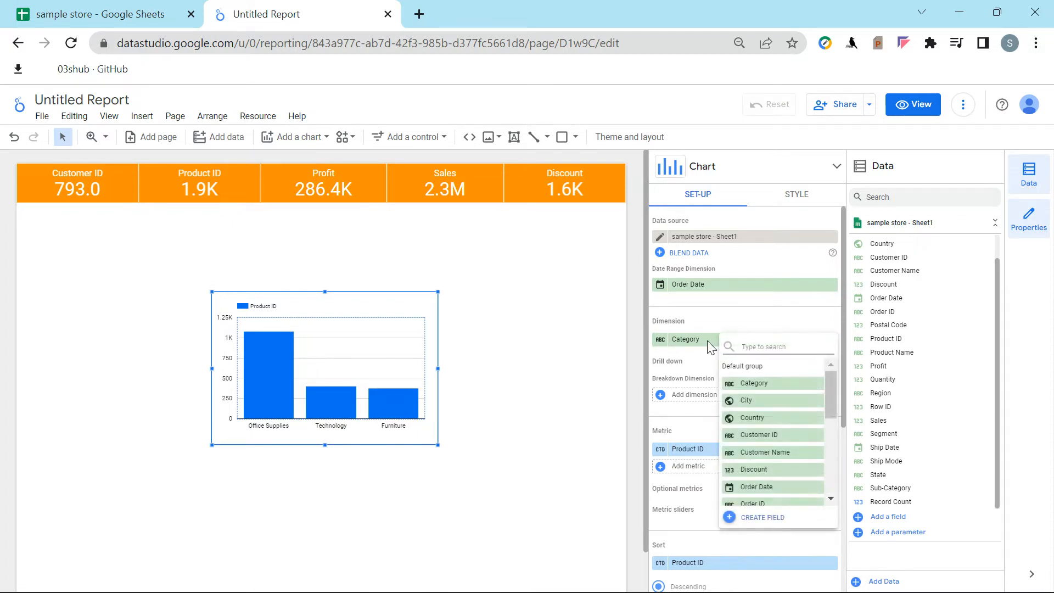
type("sub")
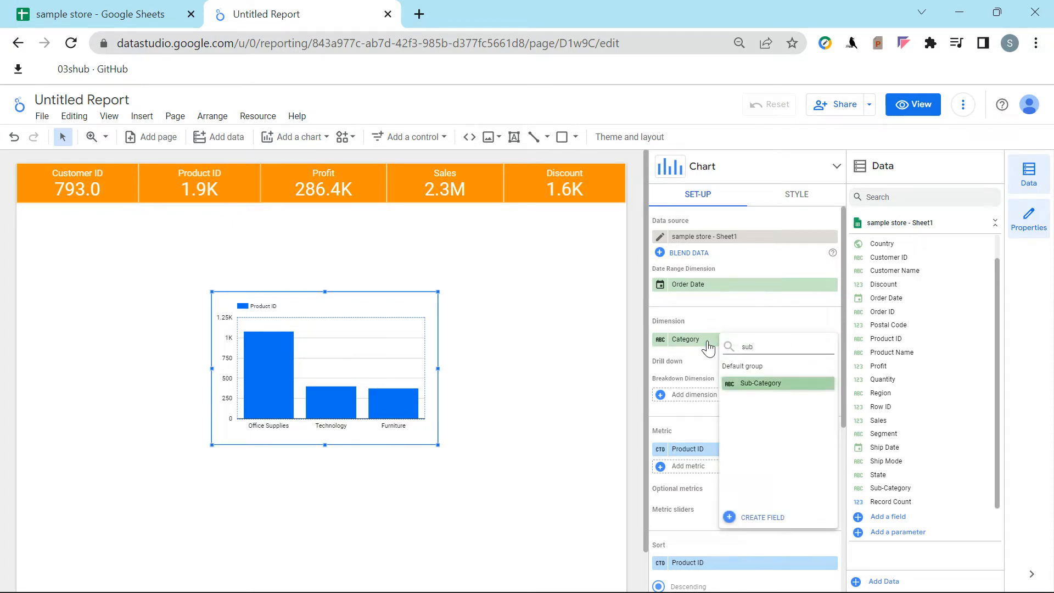
key("Return")
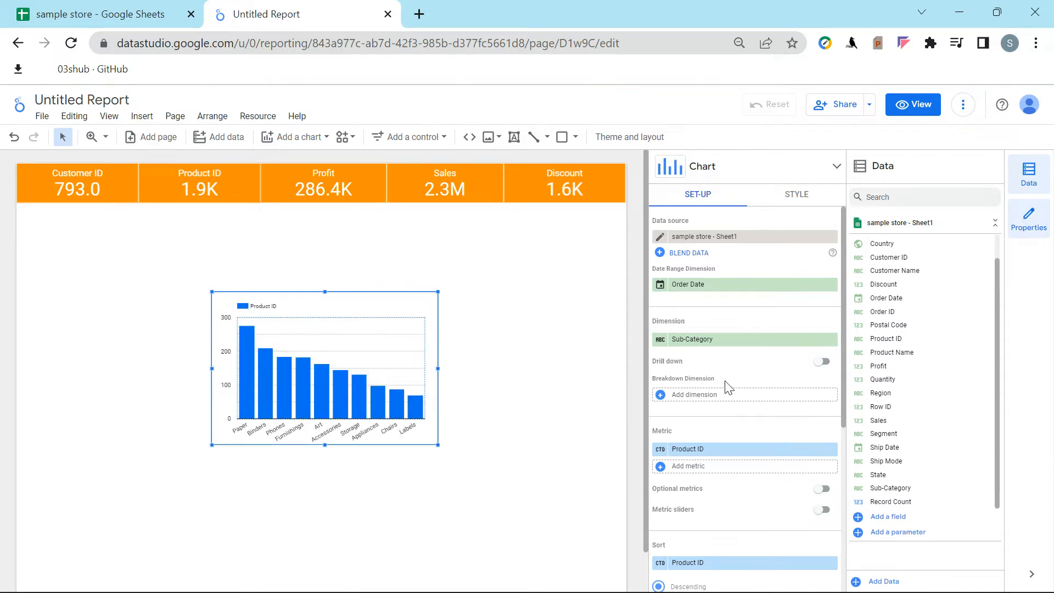
left_click(691, 451)
scroll(769, 508, "down", 5)
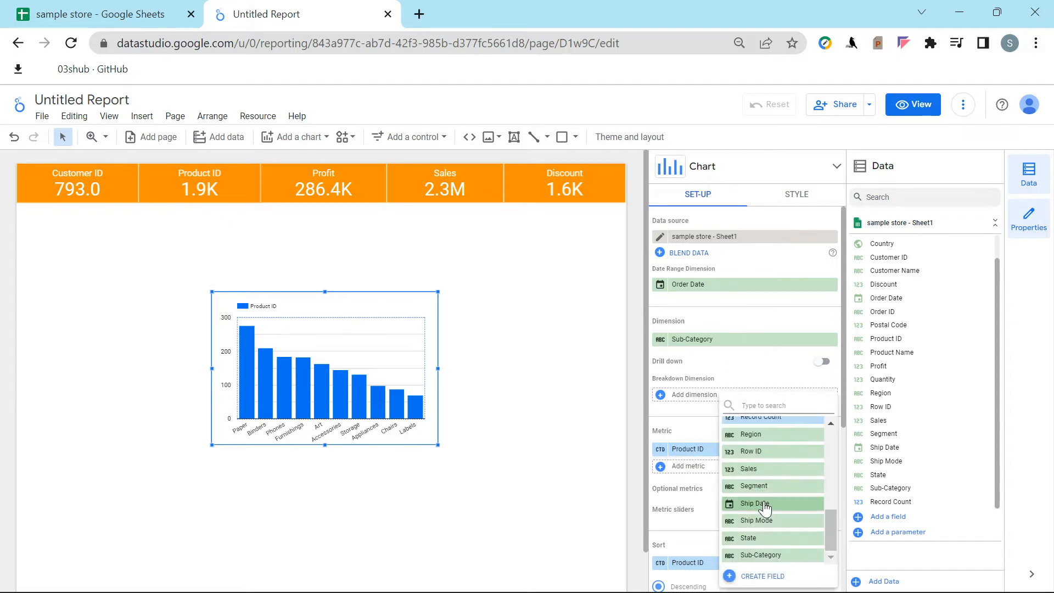
left_click(765, 469)
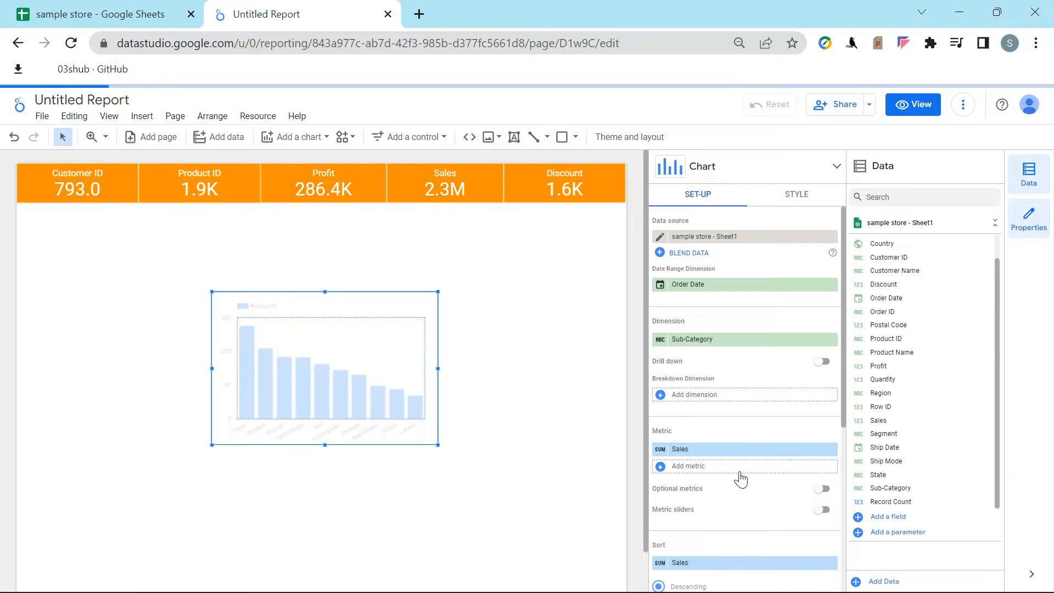
Add Profit as a second metric of the column chart, searching the fields for "prof".
left_click(681, 470)
scroll(766, 513, "down", 5)
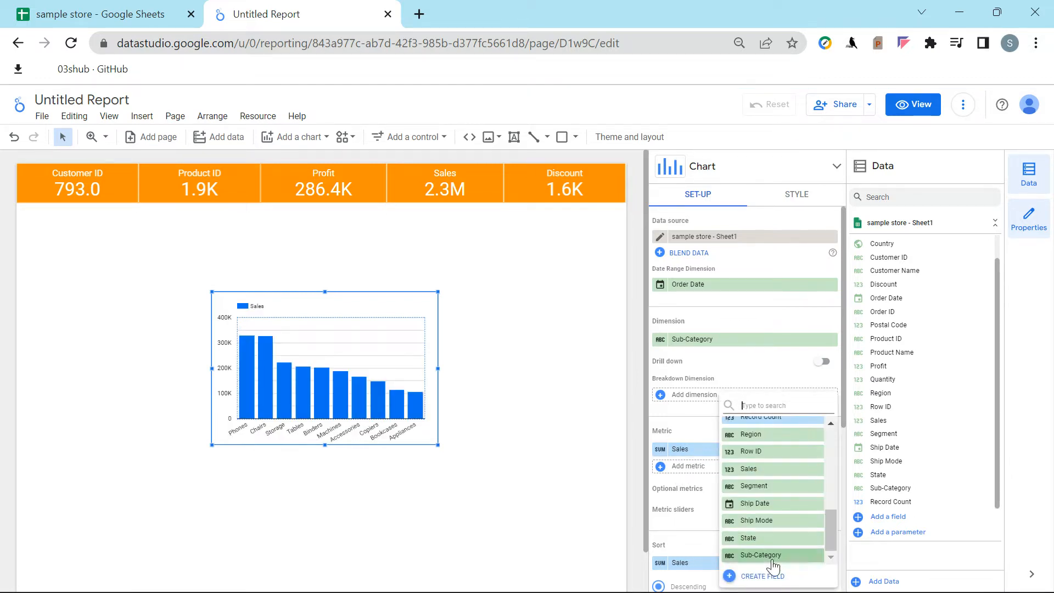
scroll(767, 482, "up", 3)
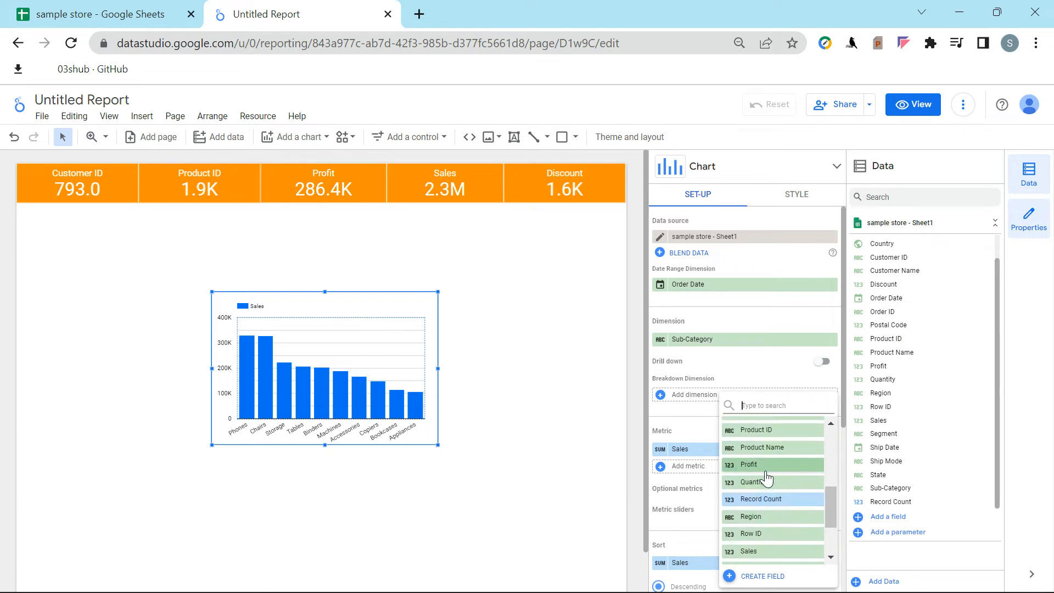
type("prof")
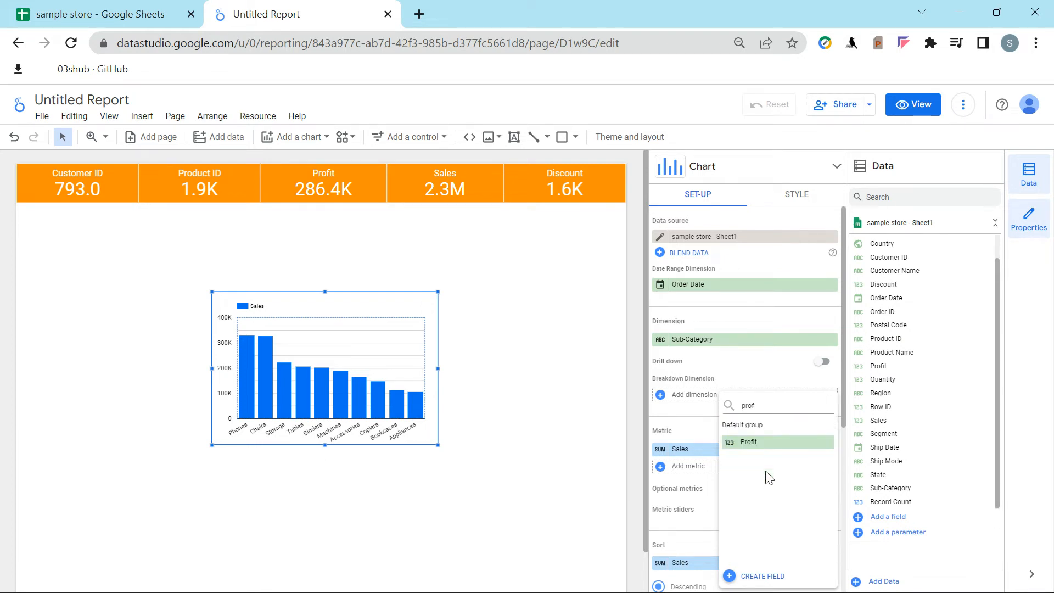
key("Return")
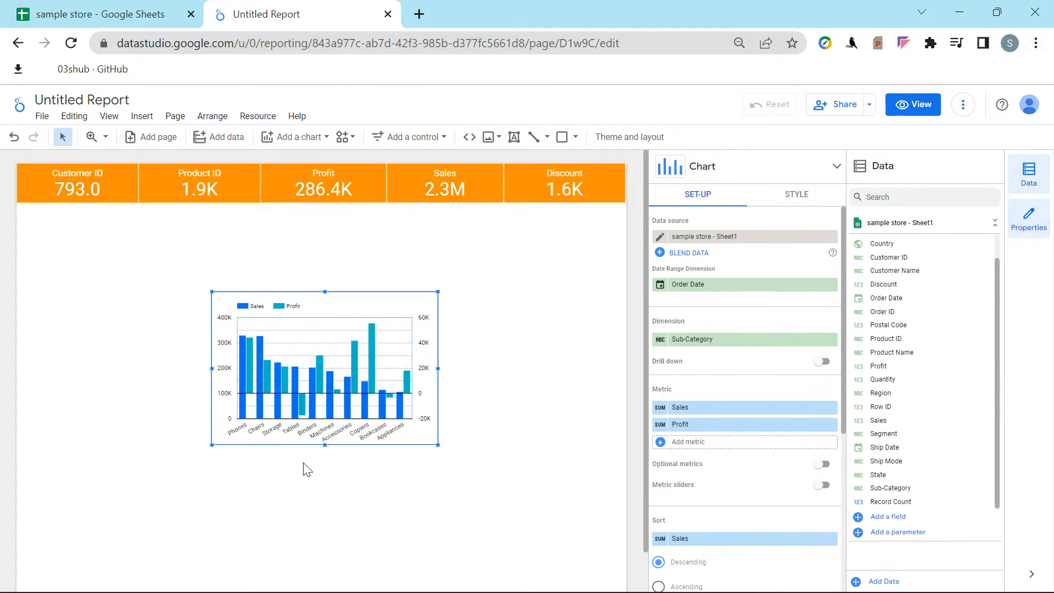
mouse_move(348, 398)
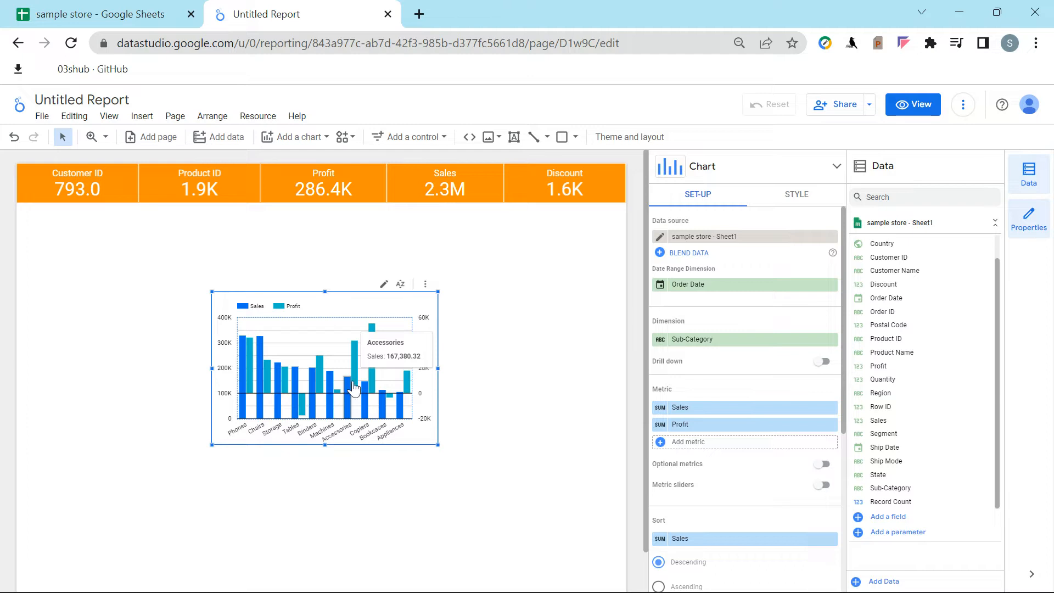
right_click(323, 374)
left_click(340, 128)
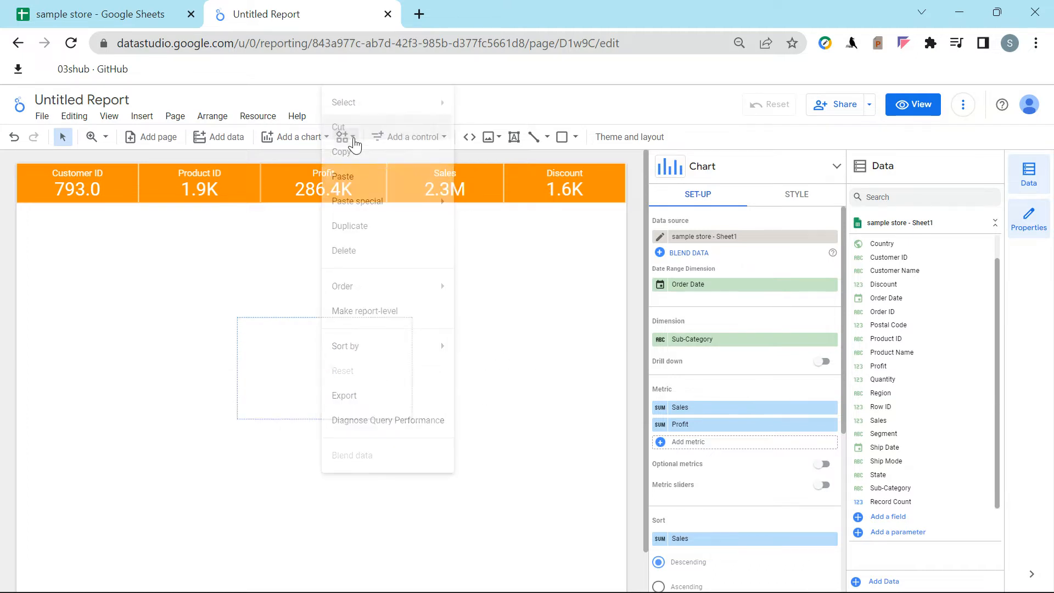
left_click(296, 137)
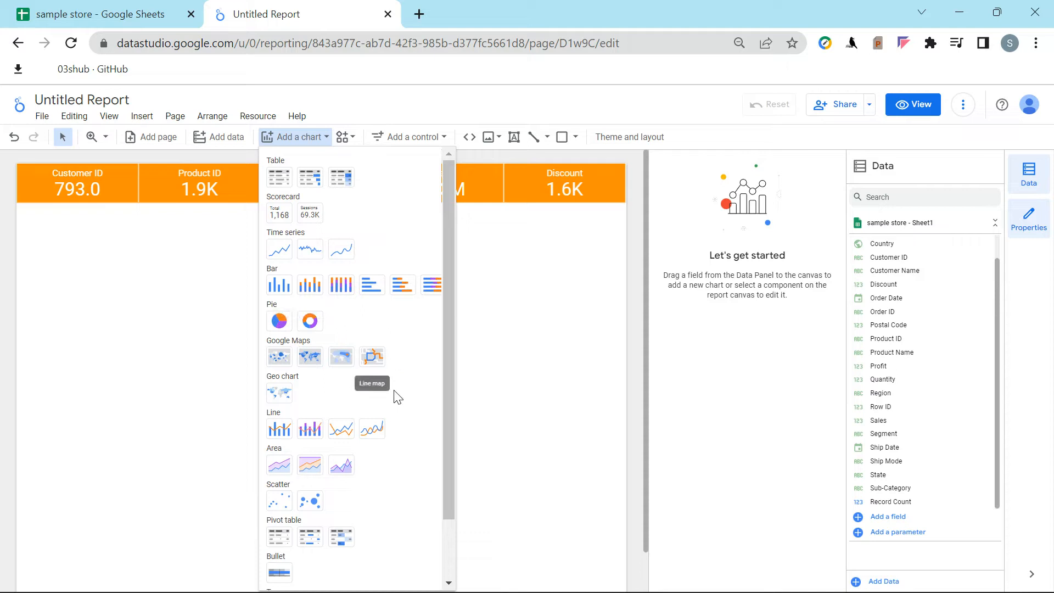
left_click(492, 347)
key("ctrl+z")
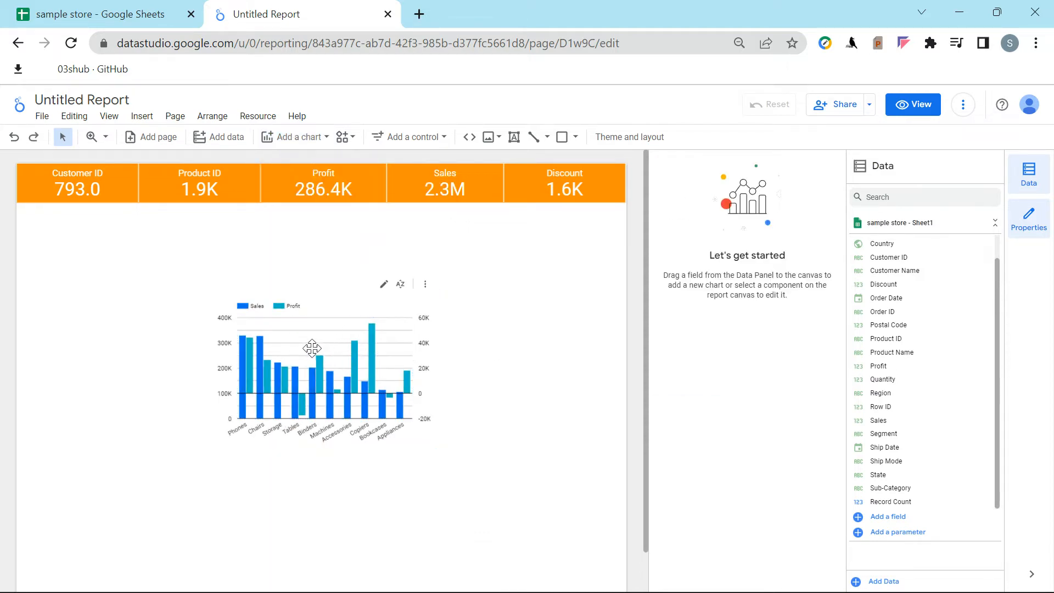
Stretch the Sales and Profit chart into a wide, low shape and move it directly beneath the scorecards, flush with the page's right edge.
left_click(295, 344)
left_click_drag(438, 445, 473, 464)
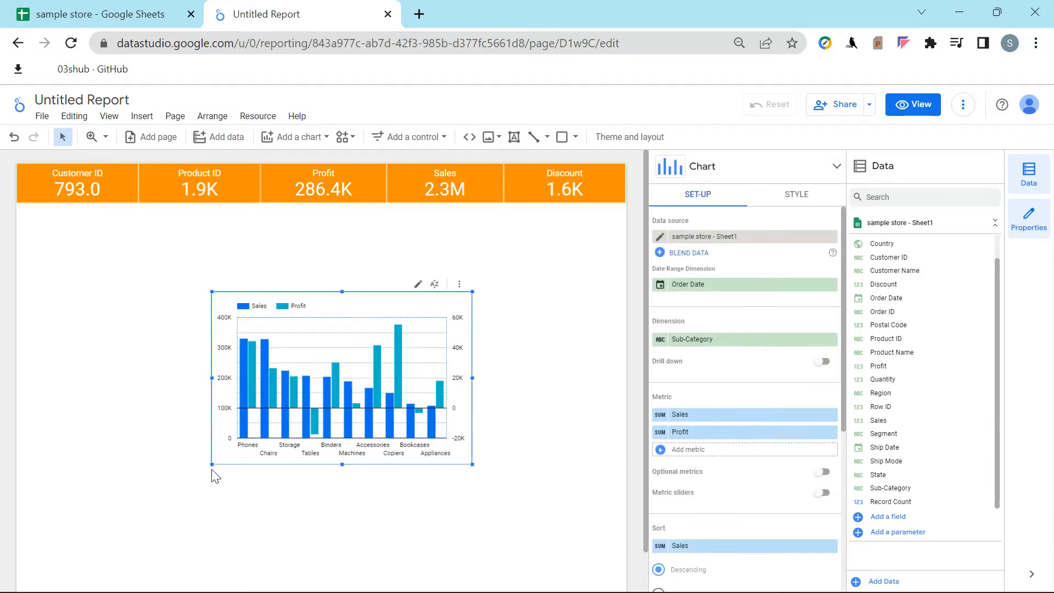
left_click_drag(212, 465, 17, 409)
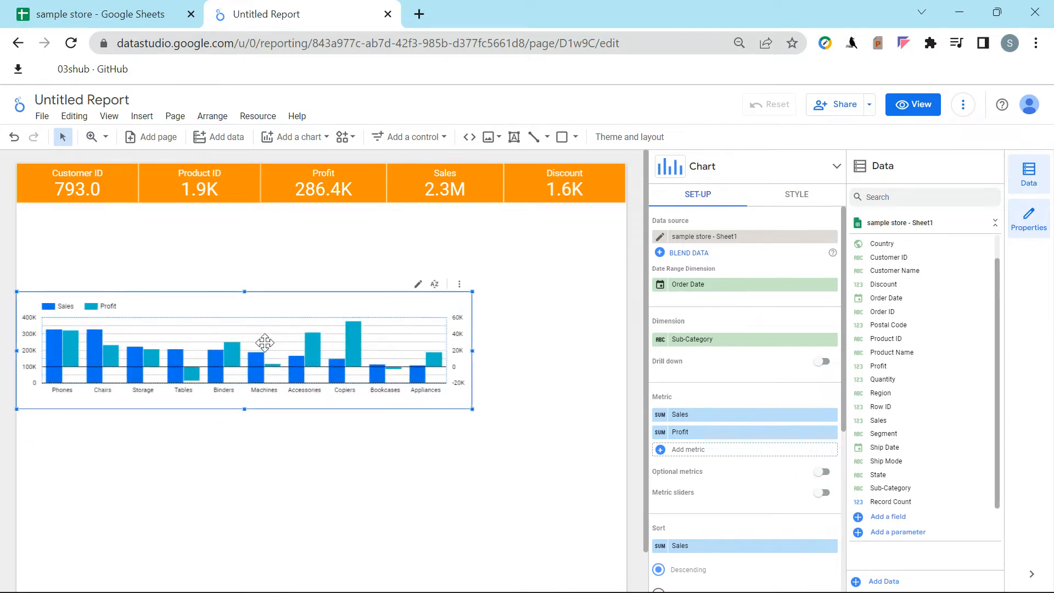
left_click_drag(252, 313, 407, 228)
left_click(372, 452)
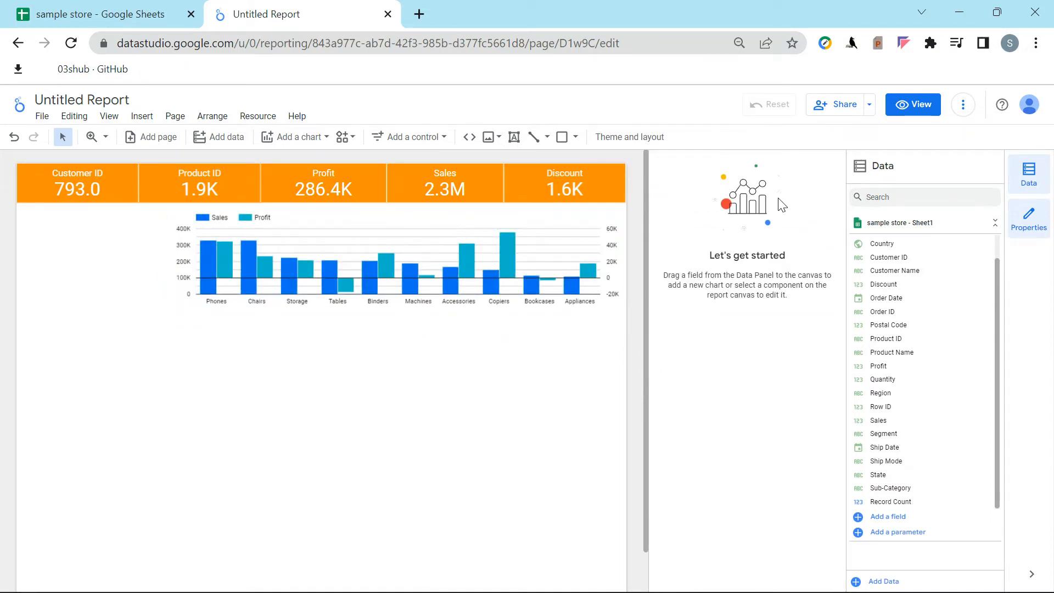
Change the Sales and Profit chart's bar orientation to horizontal.
left_click(439, 217)
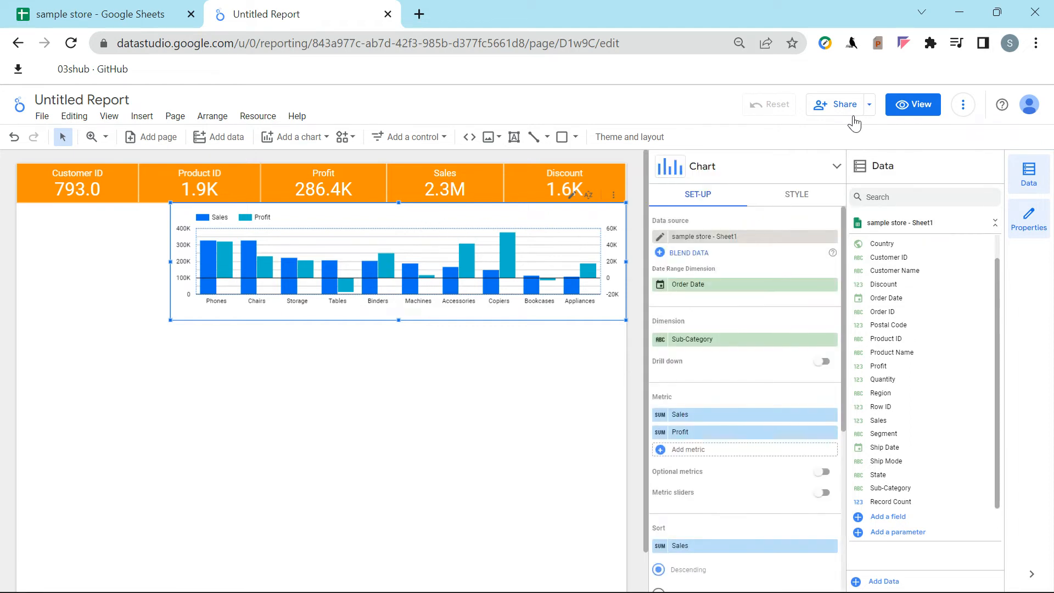
left_click(794, 195)
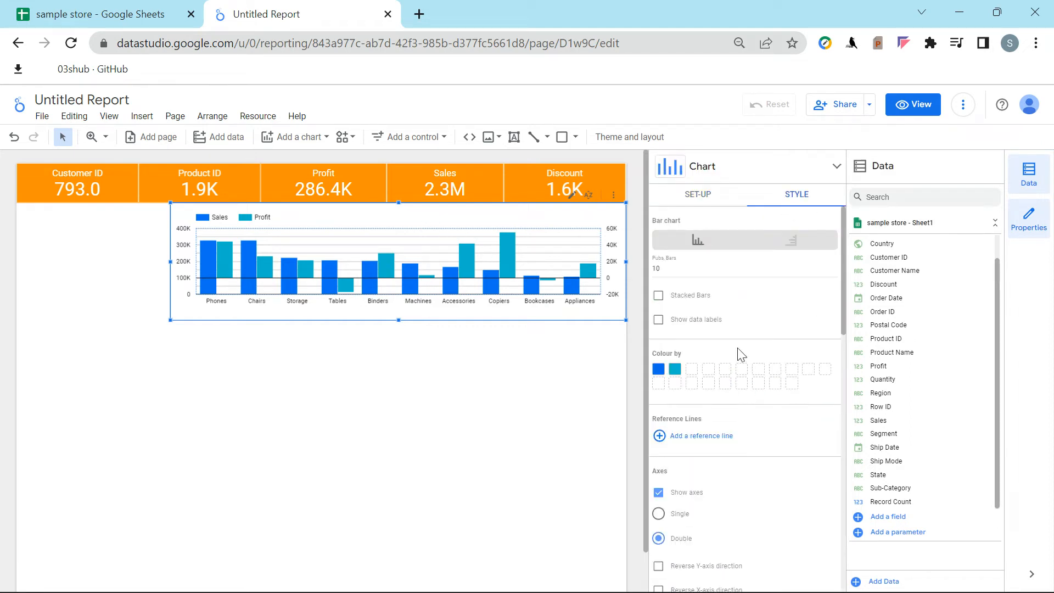
left_click(794, 245)
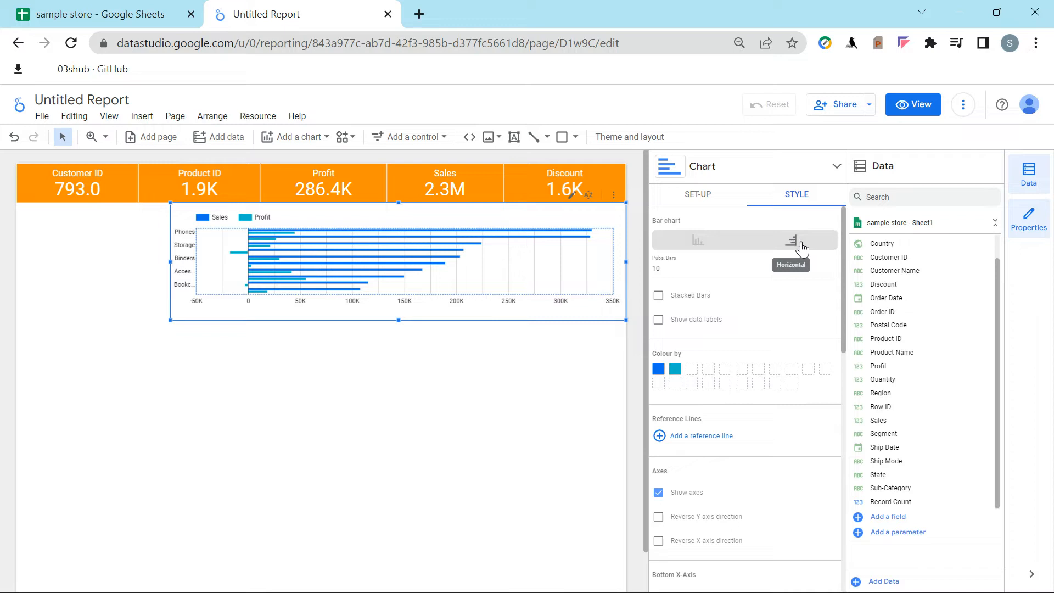
Try stacked bars with 100% stacking, the total card and data labels on the bar chart, and turn these options off again.
left_click(659, 297)
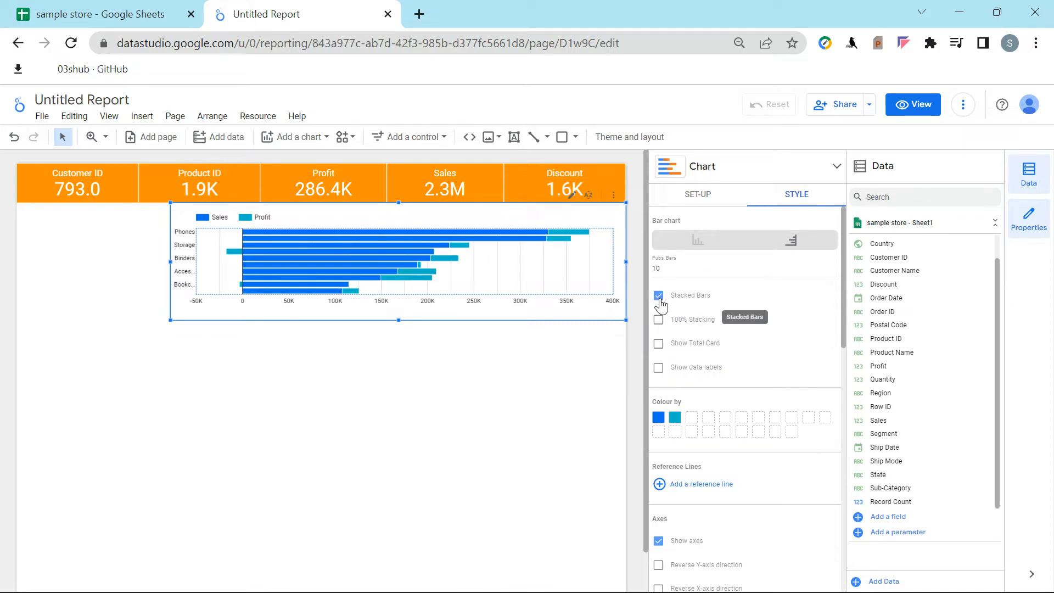
left_click(660, 323)
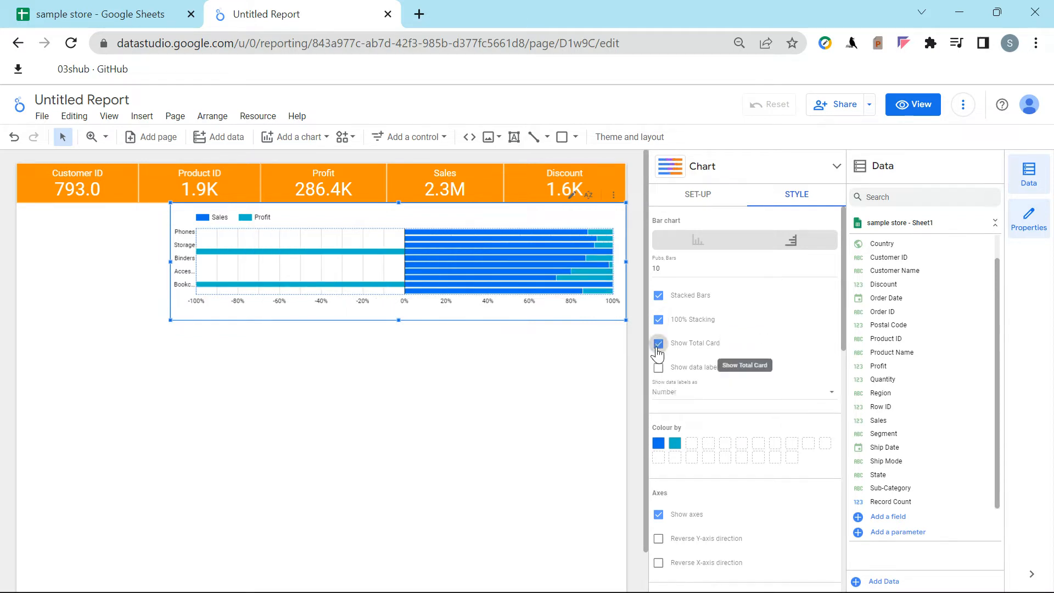
left_click(659, 368)
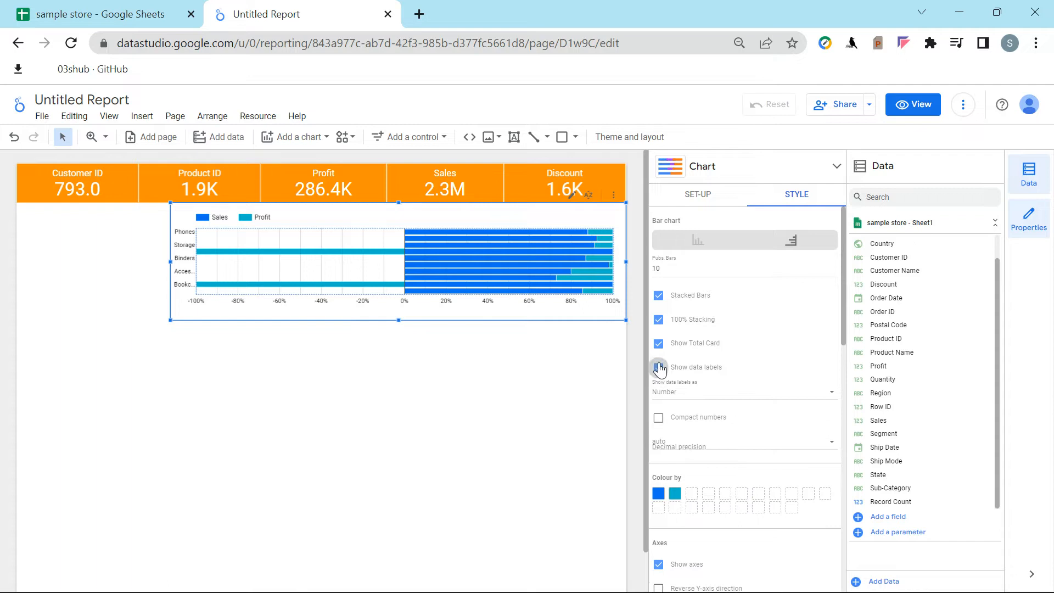
left_click(659, 295)
left_click(659, 319)
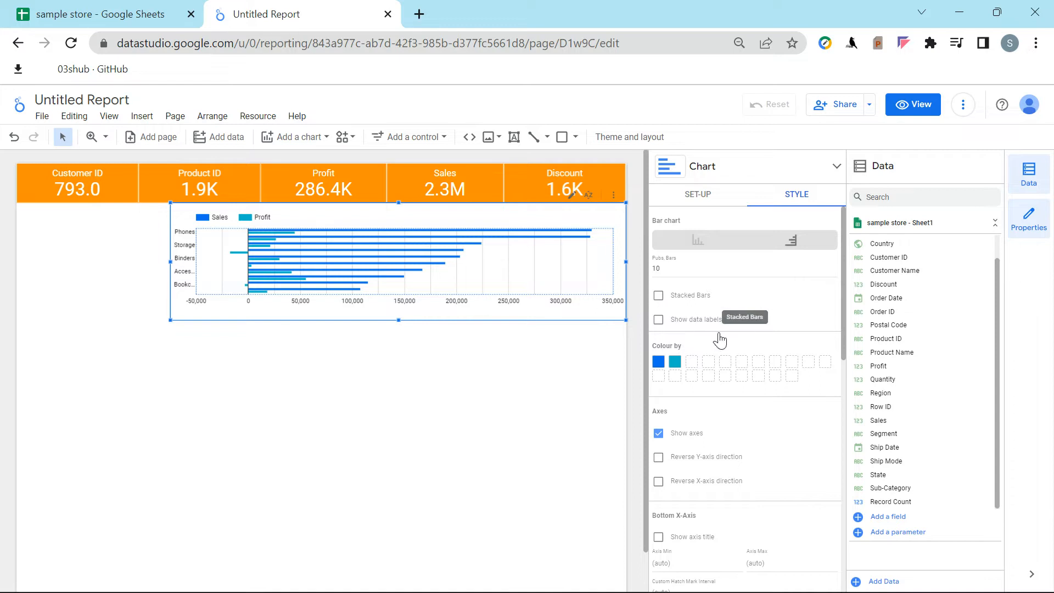
Recolour the bar chart's series, making the Sales bars orange and the Profit bars green.
left_click(671, 366)
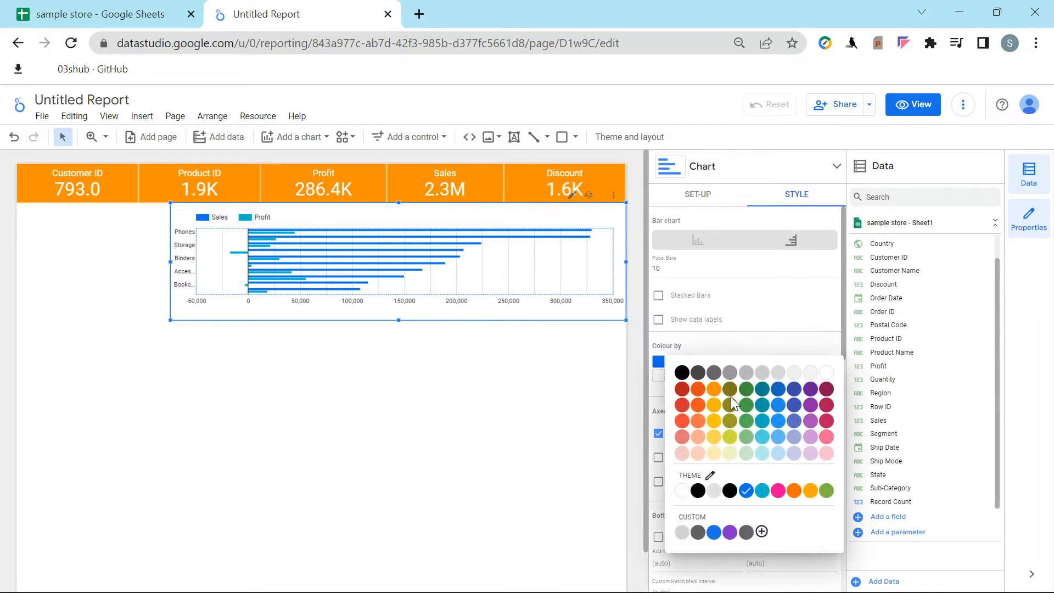
left_click(714, 390)
left_click(677, 366)
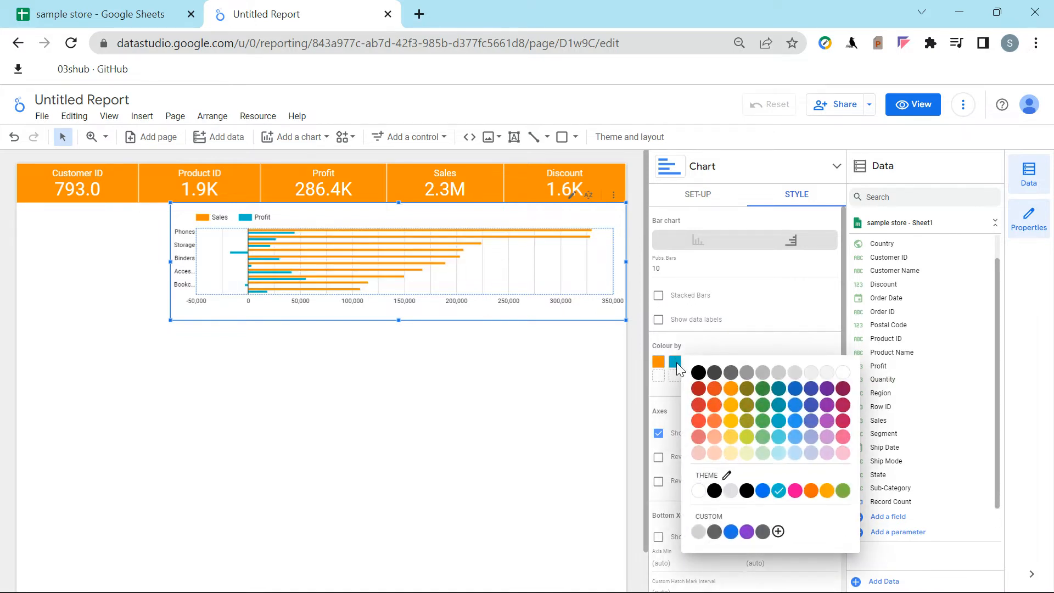
left_click(761, 422)
left_click(552, 411)
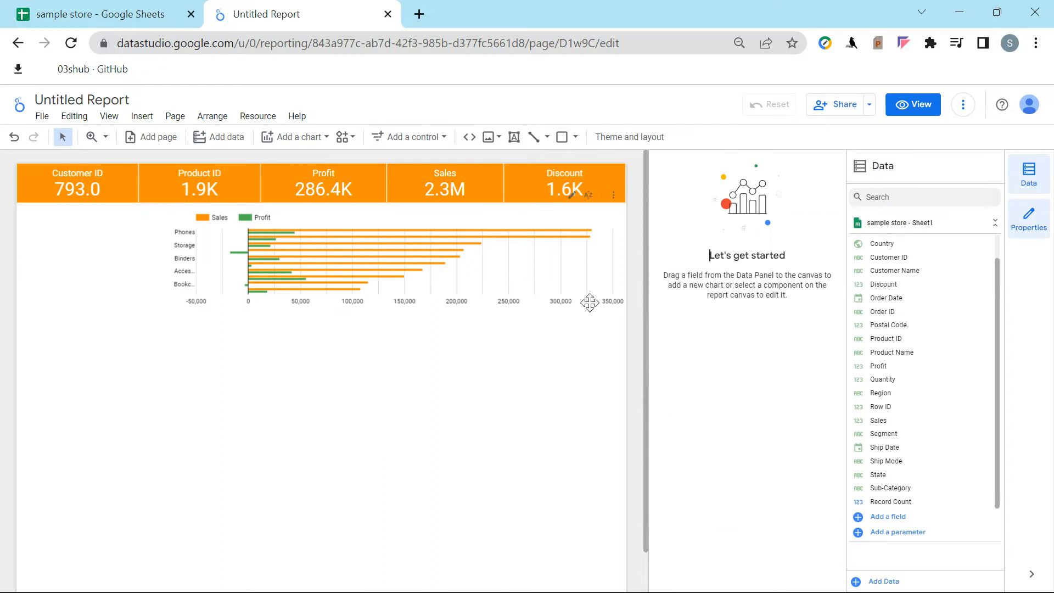
Make the Sales and Profit bar chart taller by extending its lower edge downwards, keeping its width.
left_click(193, 263)
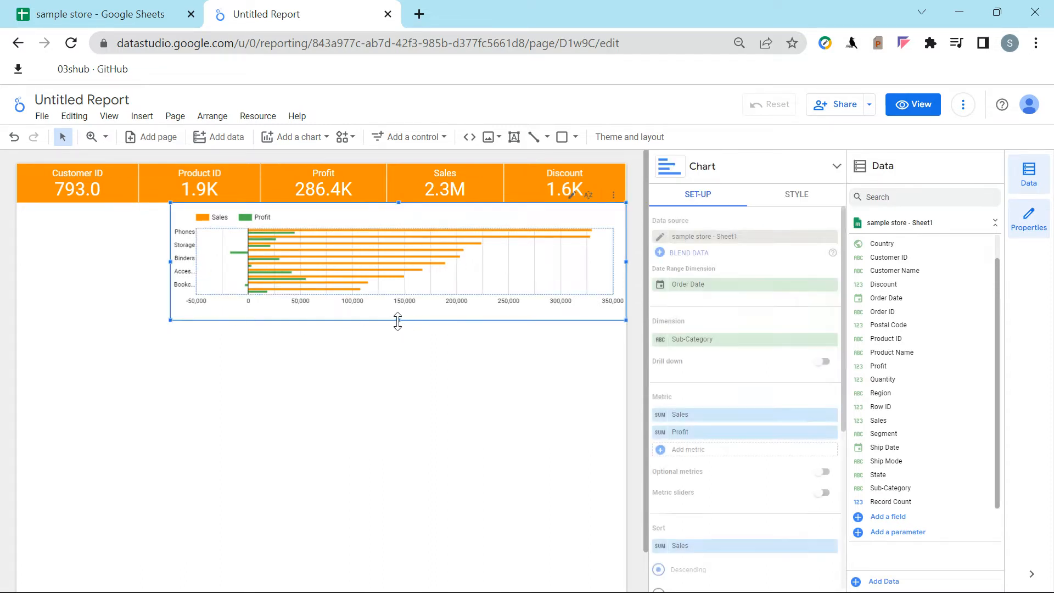
left_click_drag(398, 323, 397, 406)
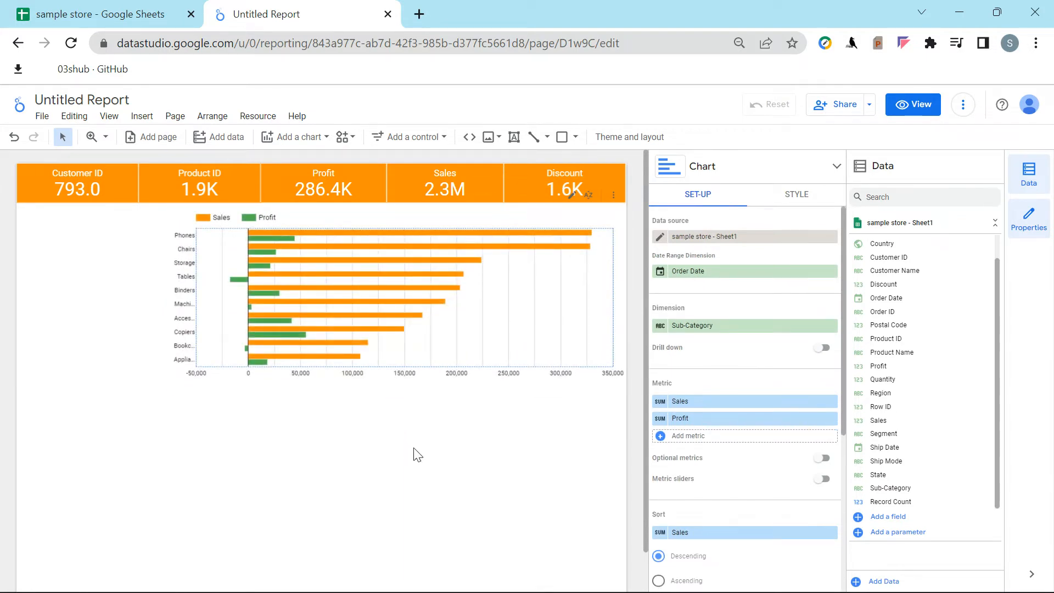
left_click(416, 455)
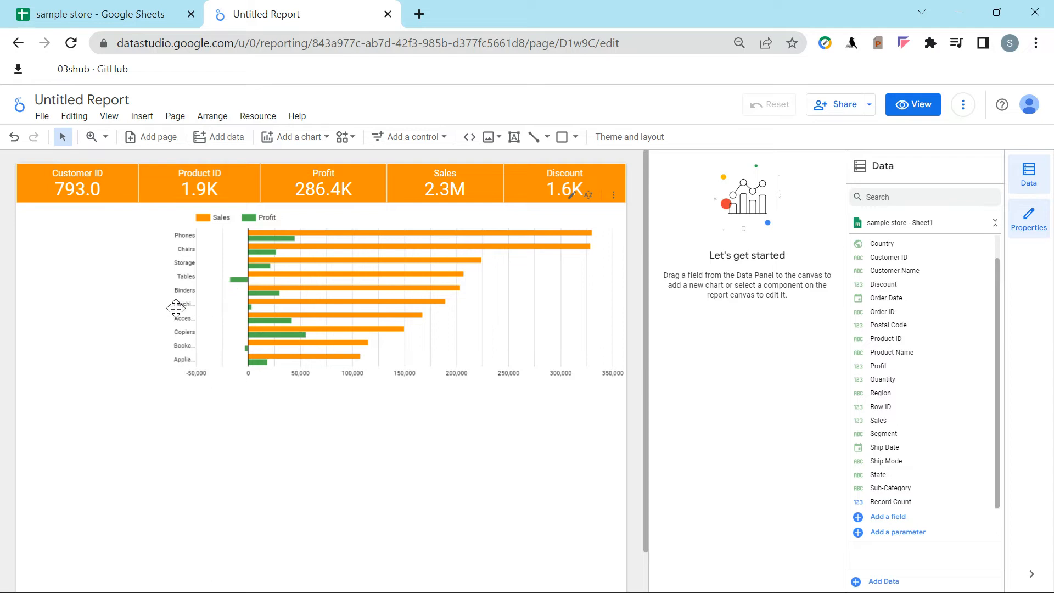
Show the axis titles on the bar chart's bottom X-axis and Y-axis, and widen the label area to fit the full sub-category names.
left_click(537, 332)
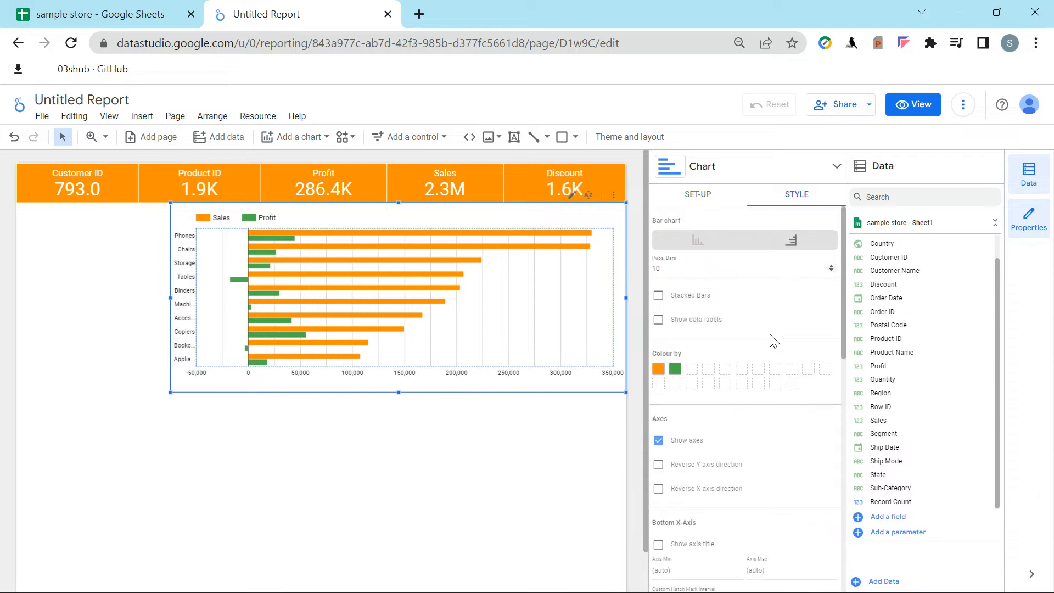
scroll(703, 462, "down", 2)
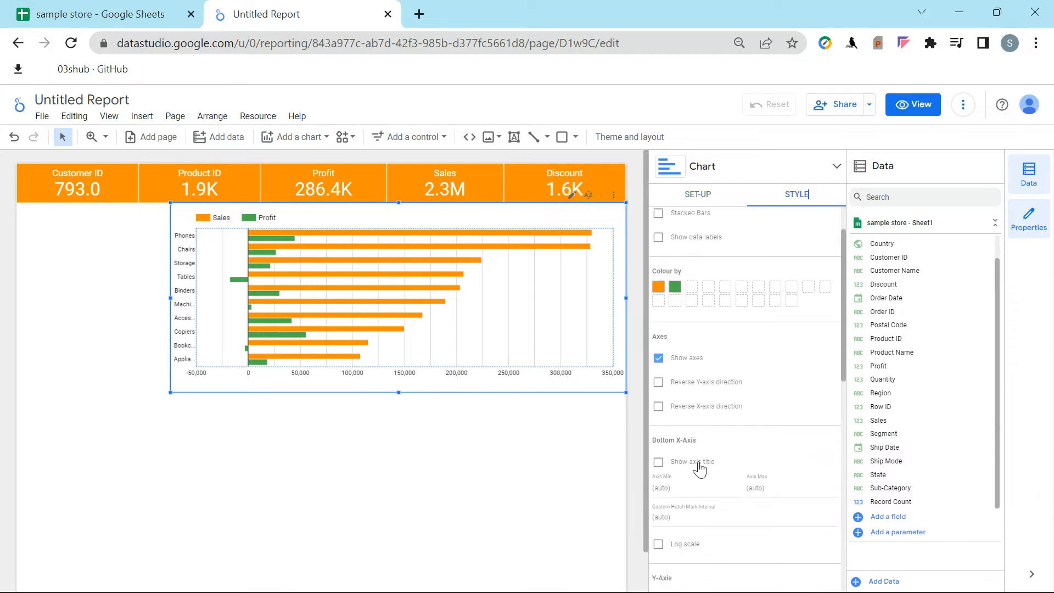
left_click(659, 464)
scroll(714, 451, "down", 2)
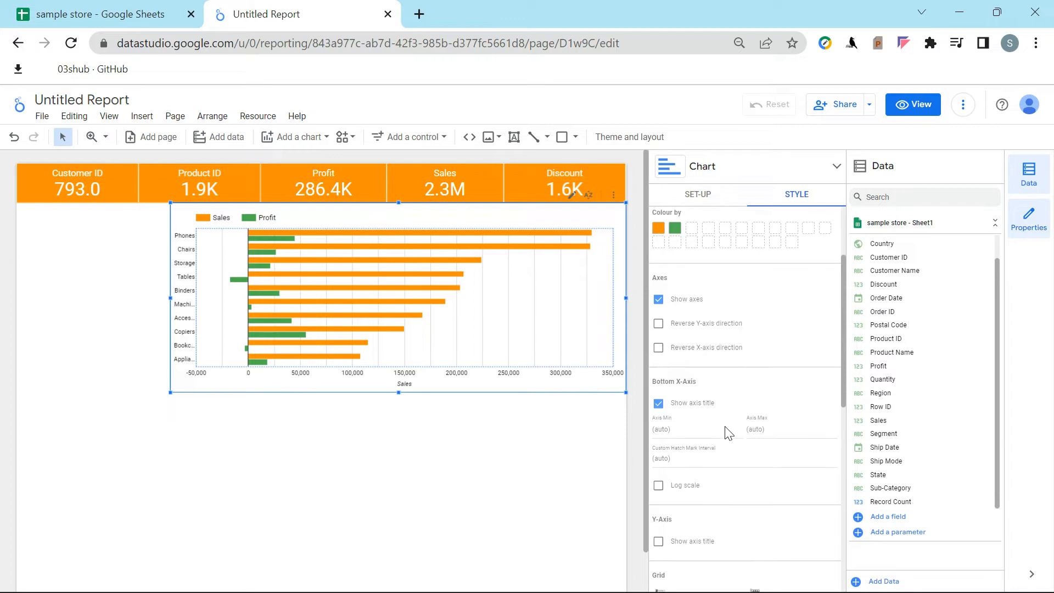
scroll(714, 462, "down", 2)
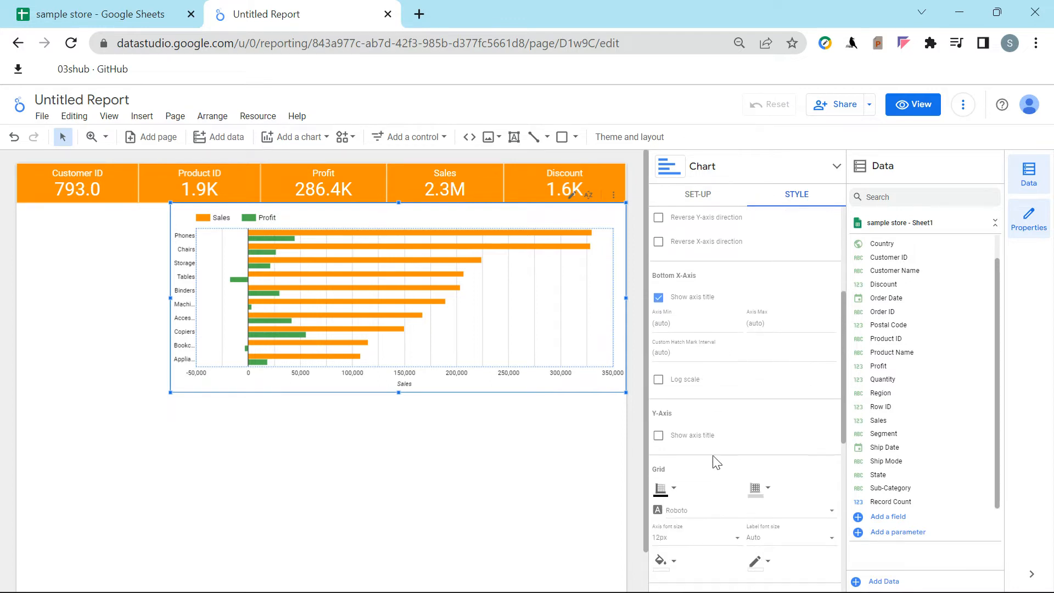
left_click(659, 437)
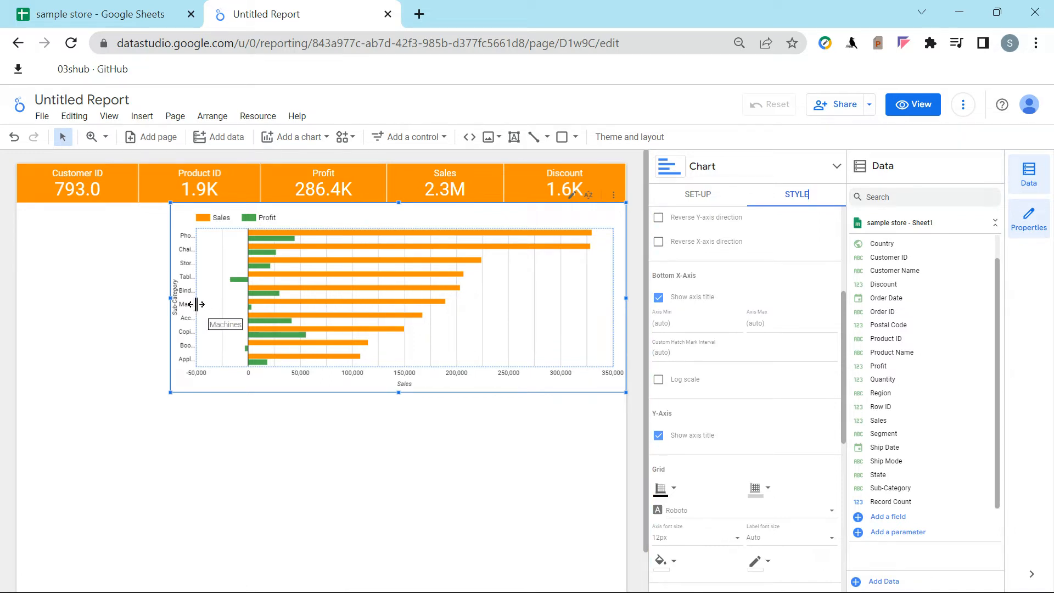
left_click_drag(198, 304, 226, 304)
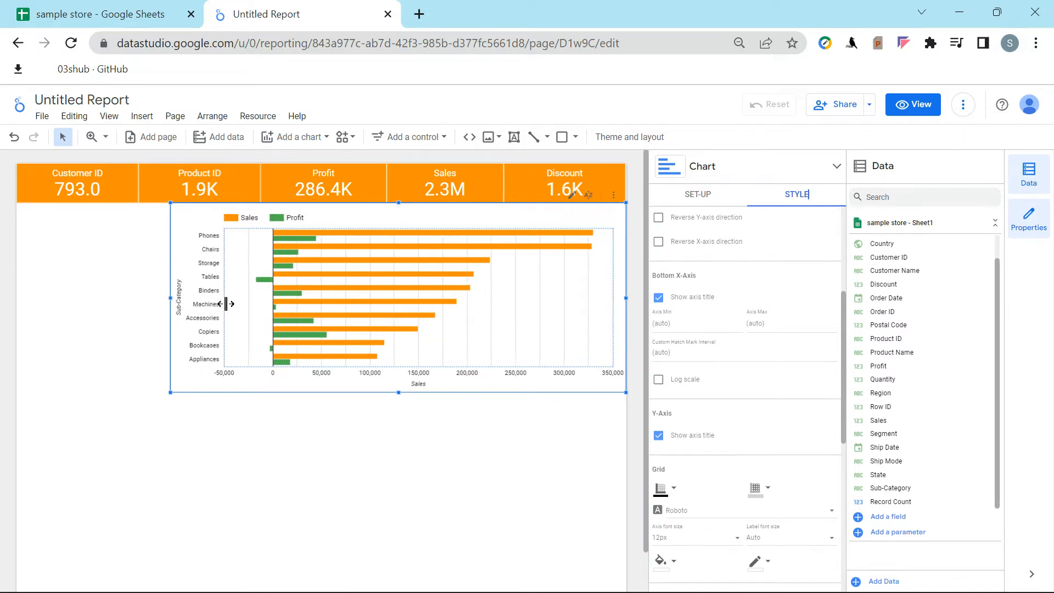
left_click(301, 444)
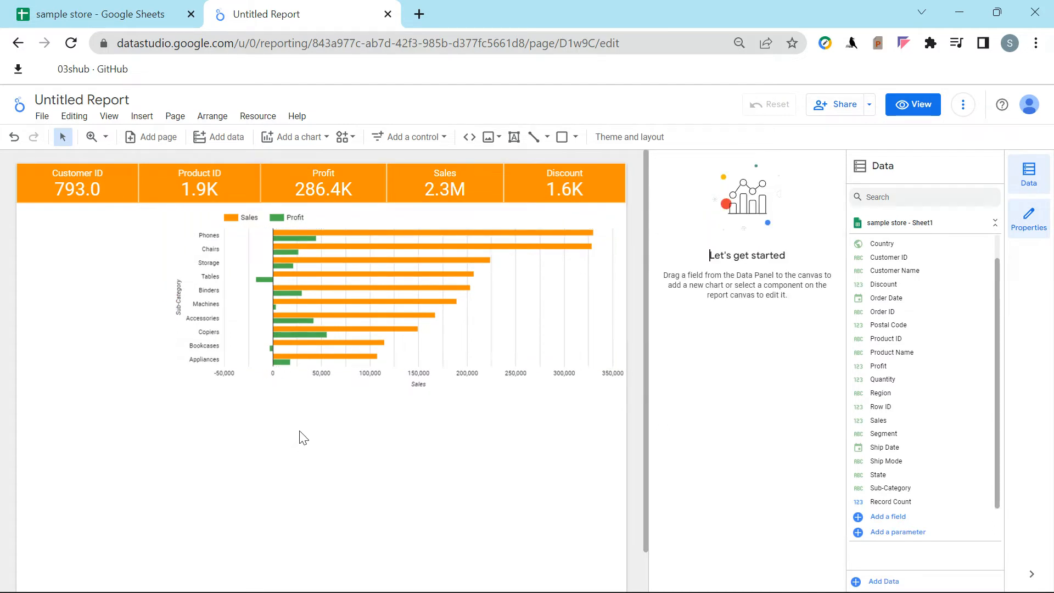
Set the bar chart's axis font size to 14px.
left_click(558, 330)
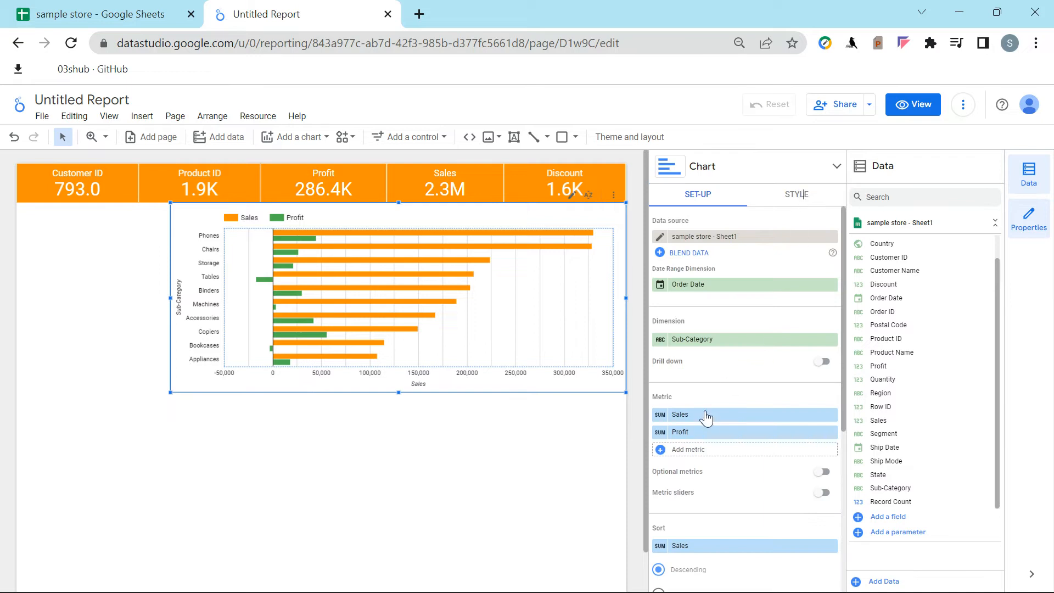
scroll(752, 462, "down", 10)
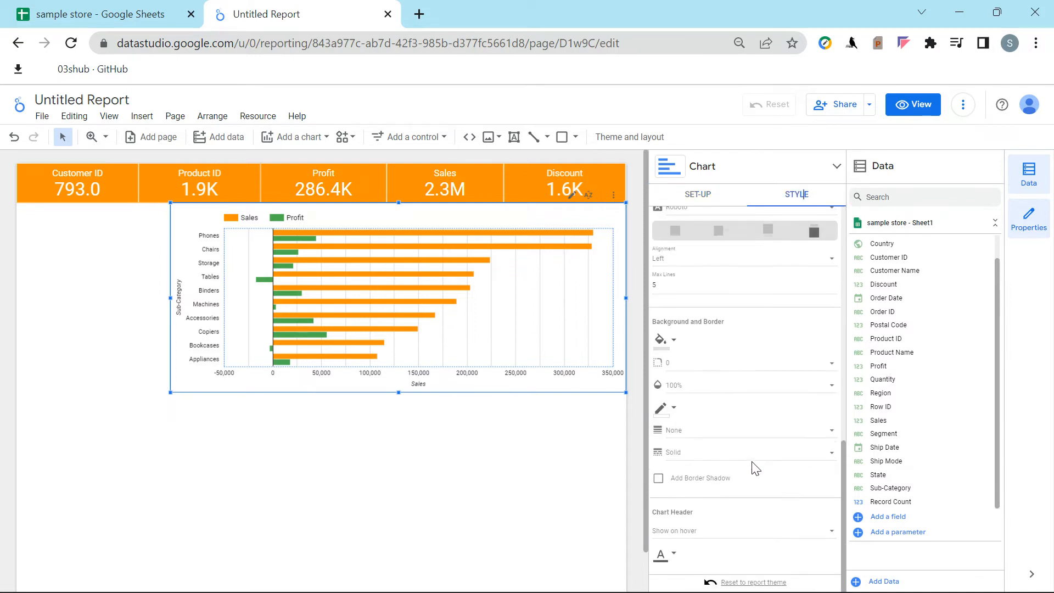
scroll(720, 405, "up", 2)
scroll(714, 396, "up", 3)
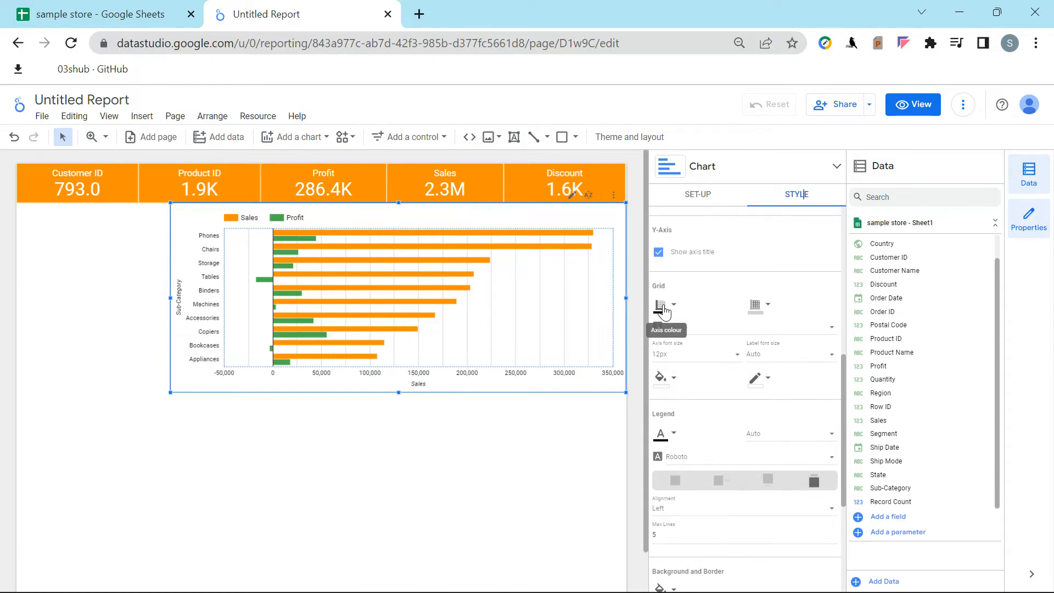
left_click(680, 363)
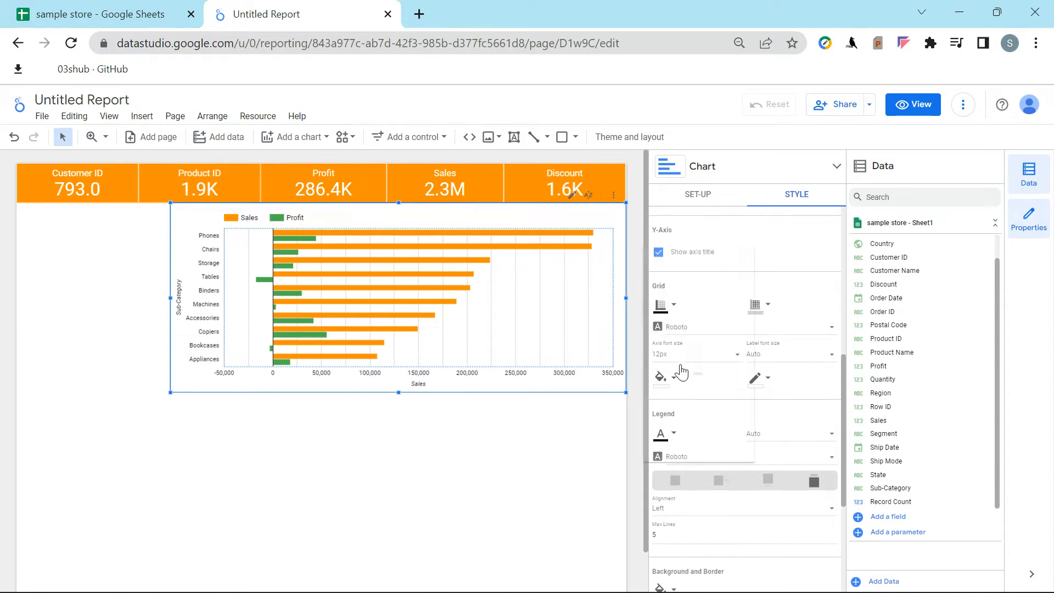
left_click(694, 387)
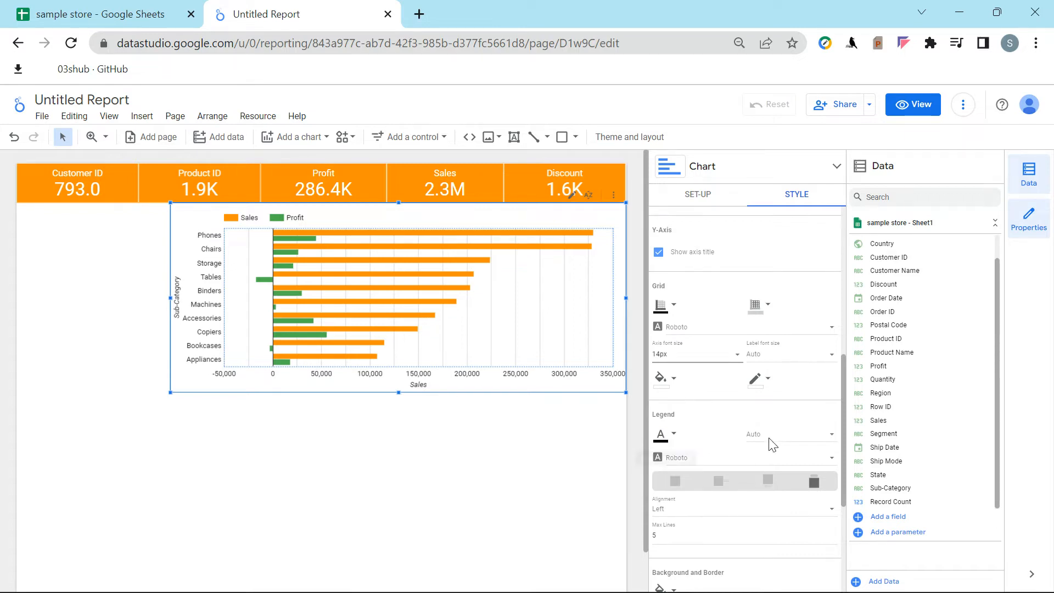
Set the bar chart's background colour to white.
scroll(769, 443, "down", 2)
scroll(773, 445, "down", 2)
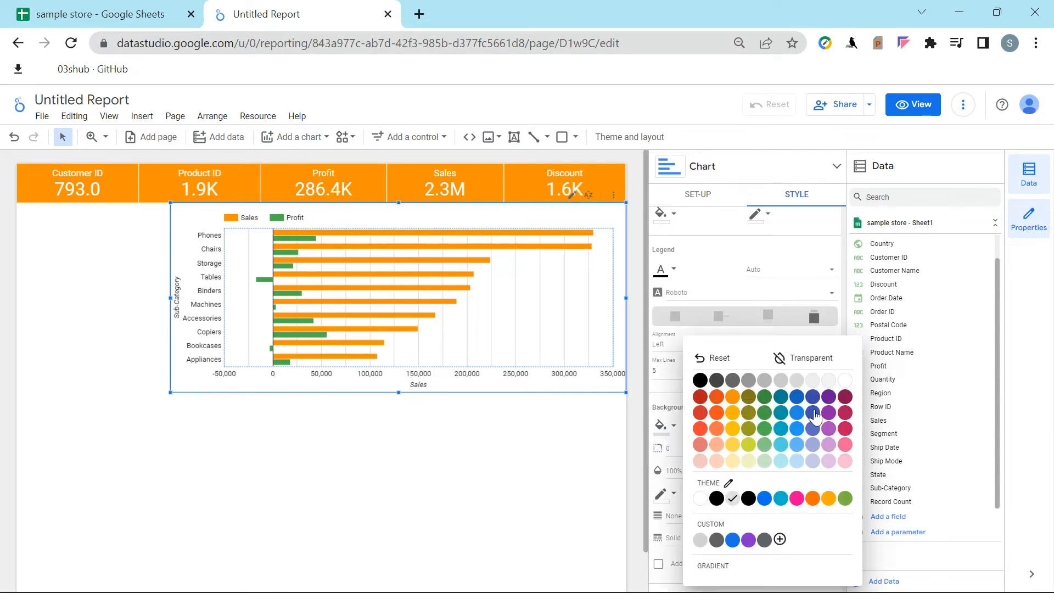
left_click(846, 381)
Try the vertical orientation on the Sales and Profit bar chart and return it to horizontal.
scroll(843, 384, "up", 5)
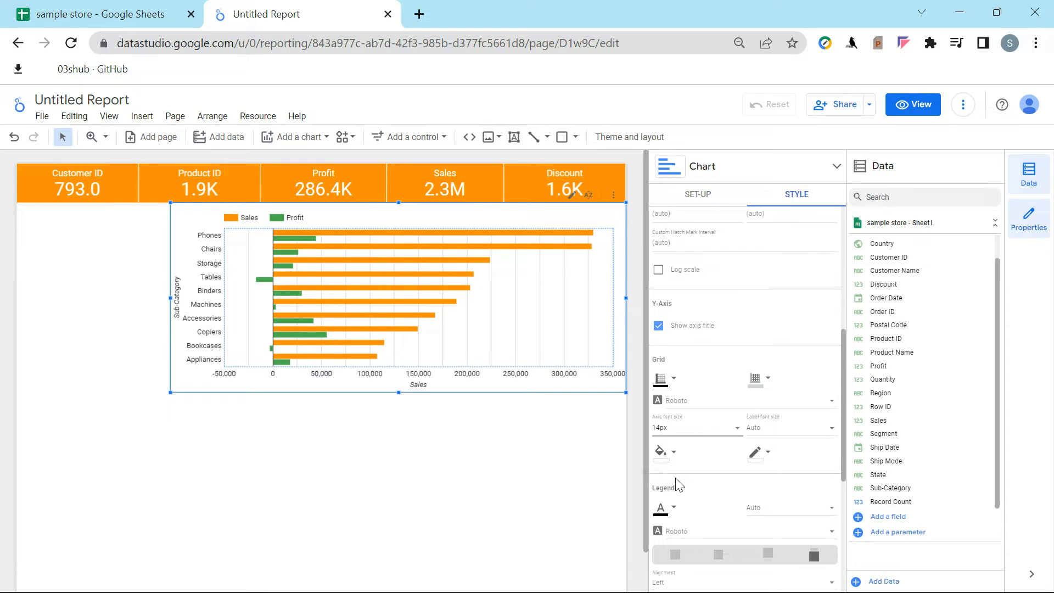
scroll(690, 501, "down", 10)
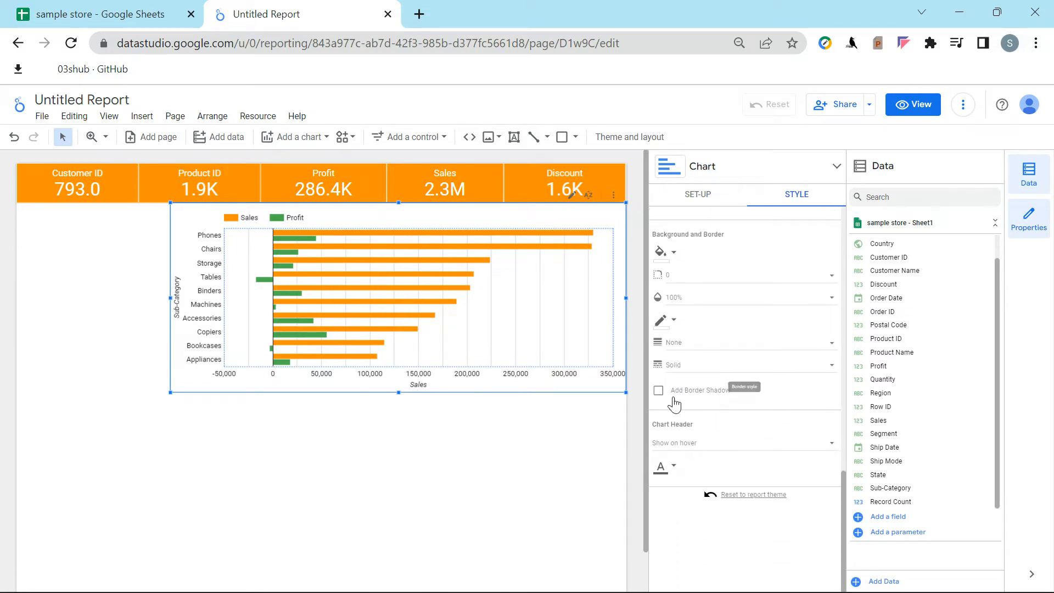
scroll(695, 434, "down", 2)
scroll(674, 434, "up", 12)
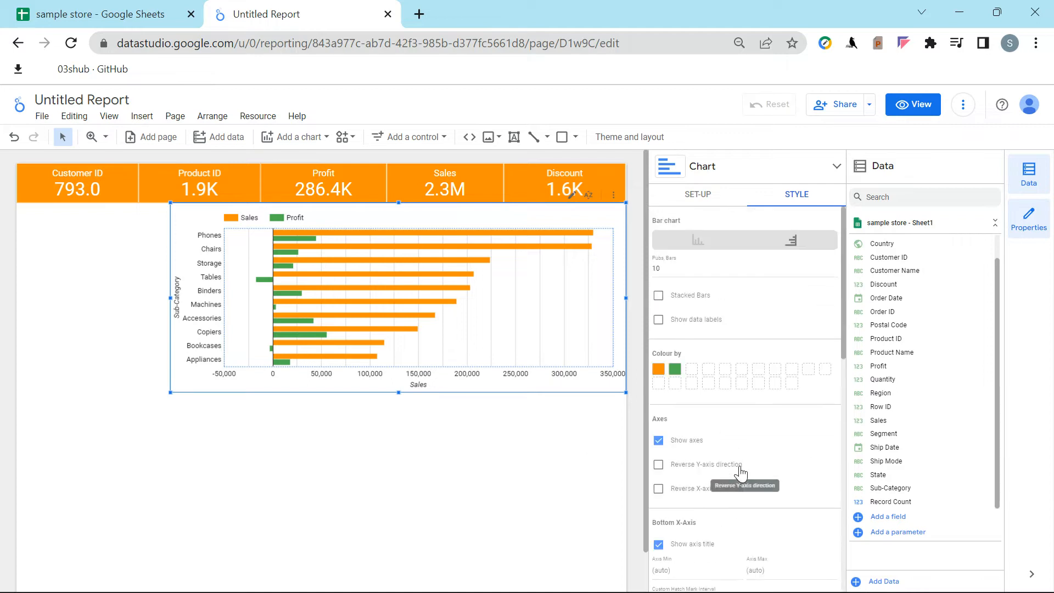
left_click(701, 243)
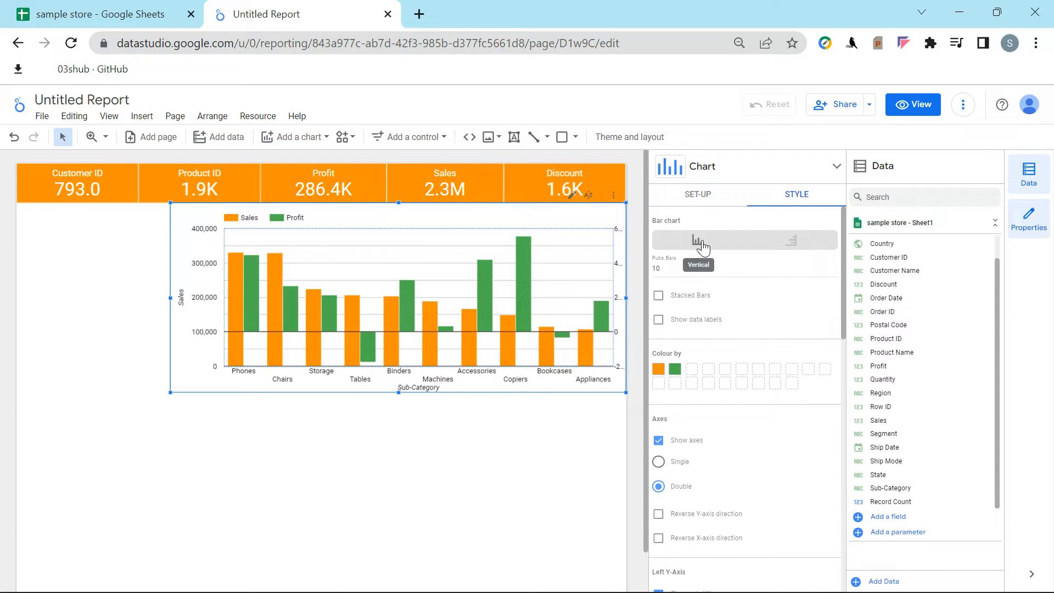
left_click(796, 241)
Deselect the bar chart and examine the Profit values of the Bookcases and Tables sub-categories.
left_click(517, 471)
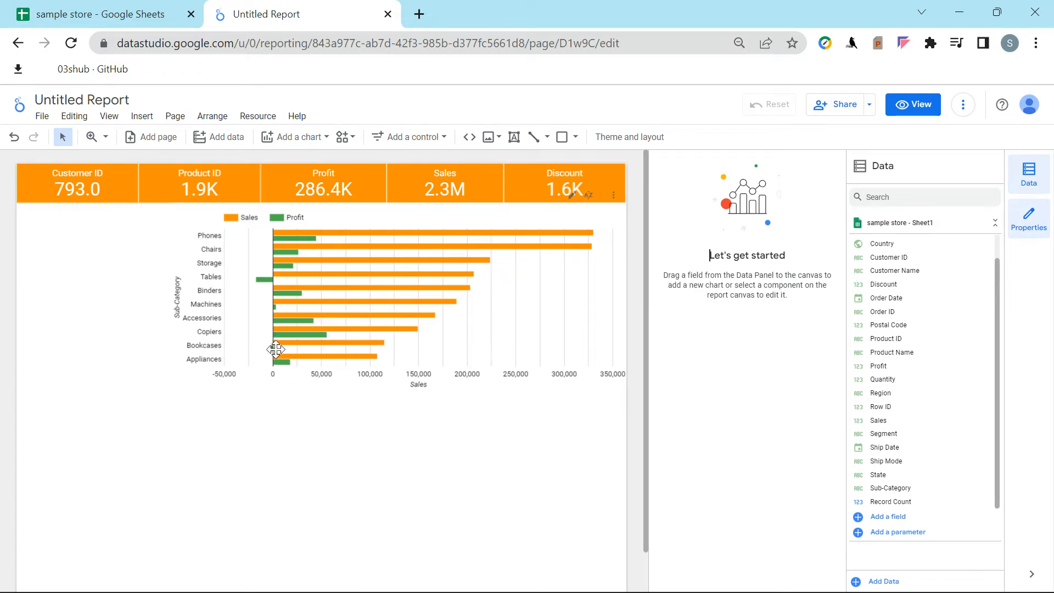
mouse_move(286, 349)
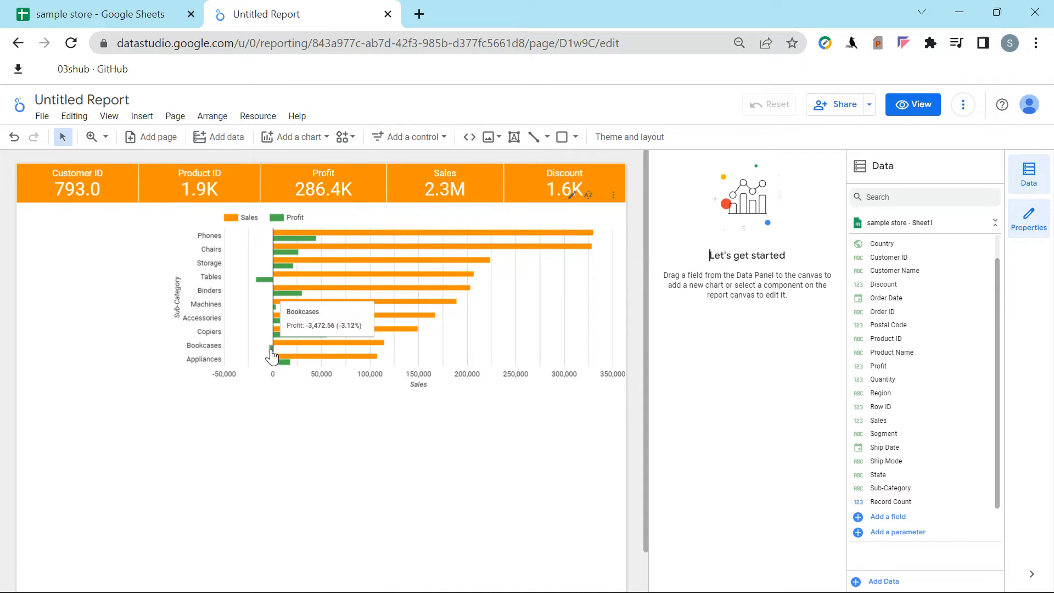
mouse_move(268, 286)
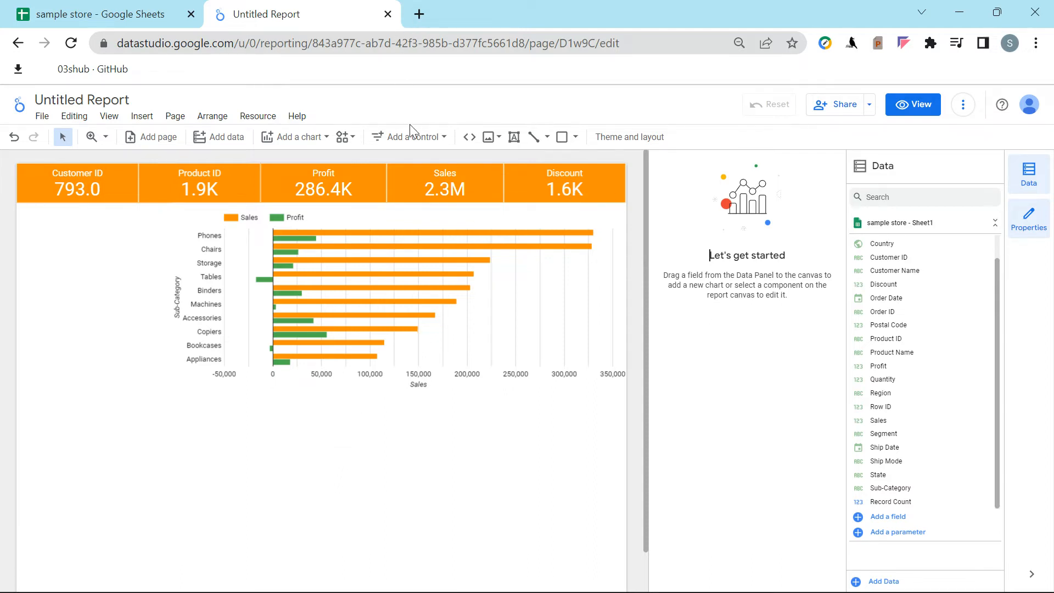
Add a combo chart beneath the Sales and Profit bar chart and widen it towards the page's right side.
left_click(285, 158)
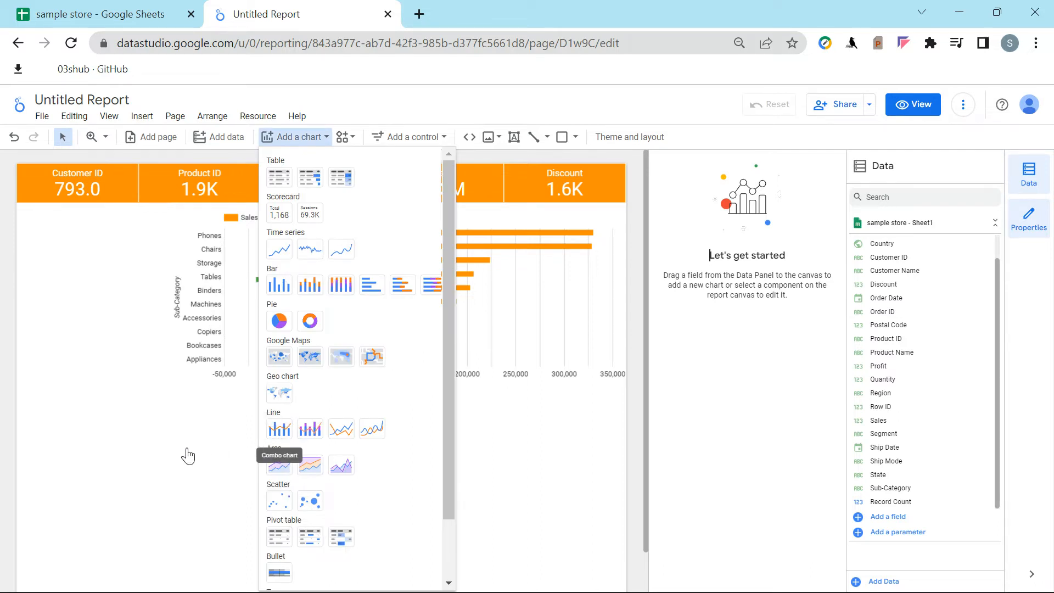
left_click(279, 429)
left_click(140, 428)
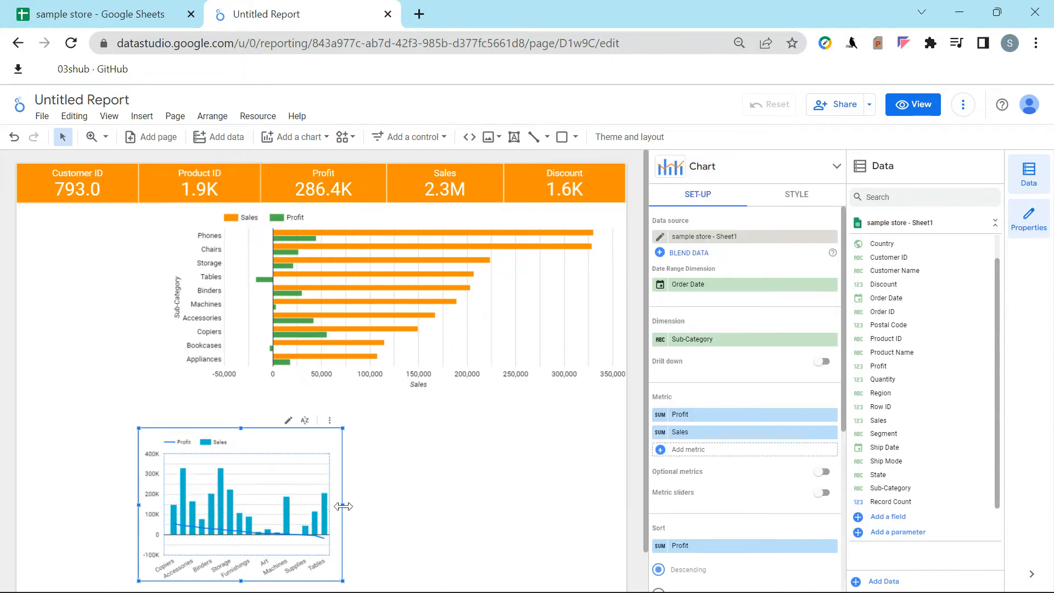
left_click_drag(341, 506, 466, 505)
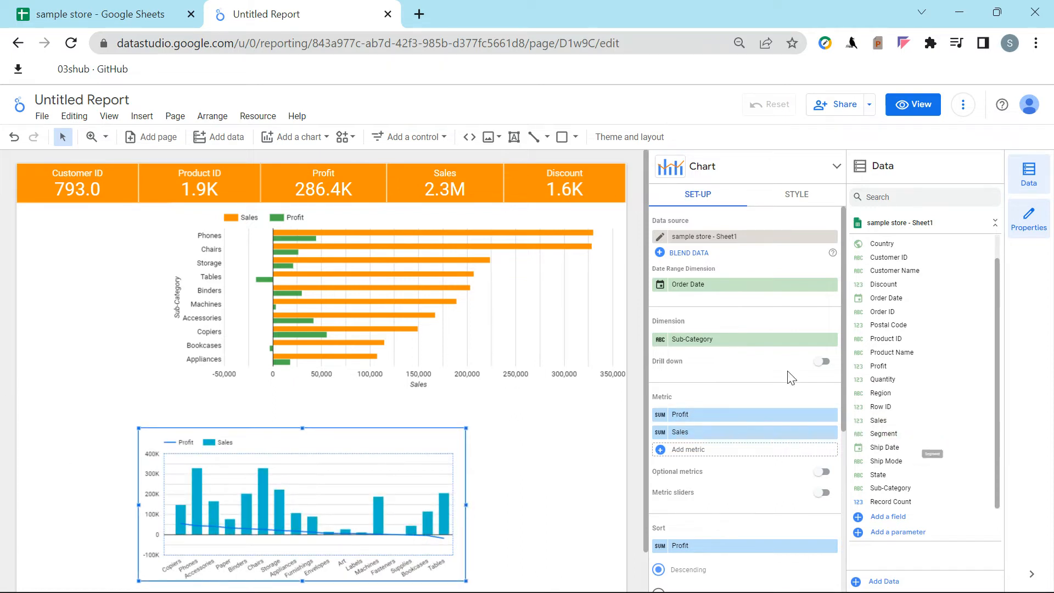
Replace the combo chart's Sub-Category dimension with Ship Date.
left_click(708, 342)
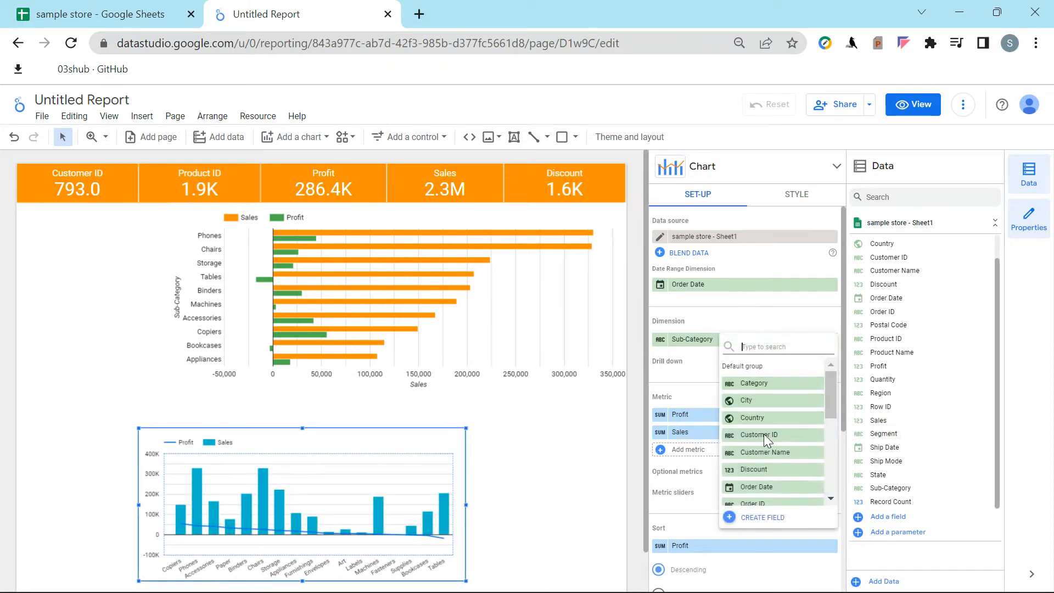
scroll(773, 450, "down", 5)
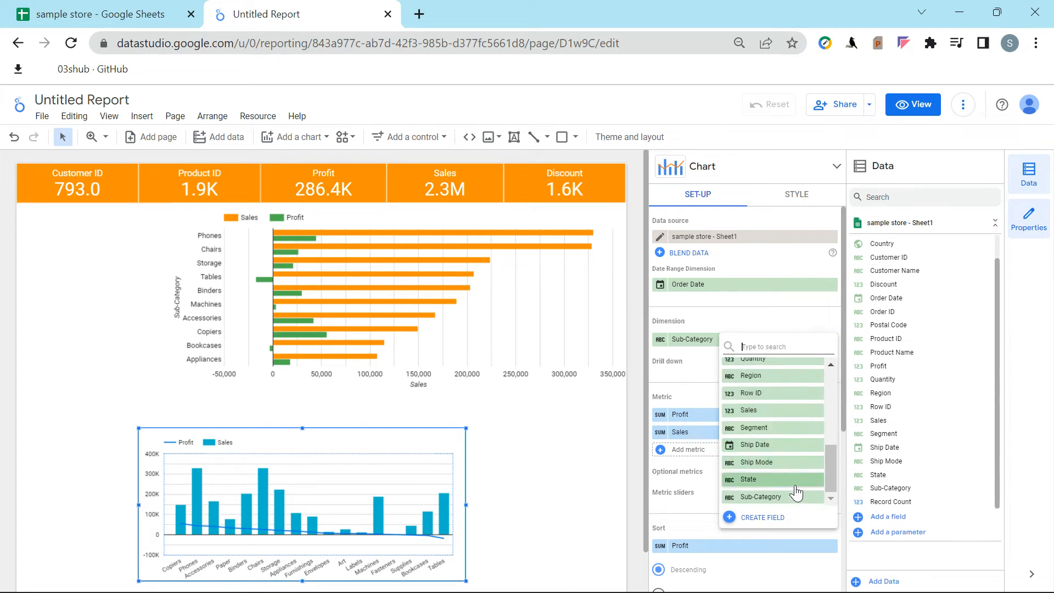
left_click(775, 448)
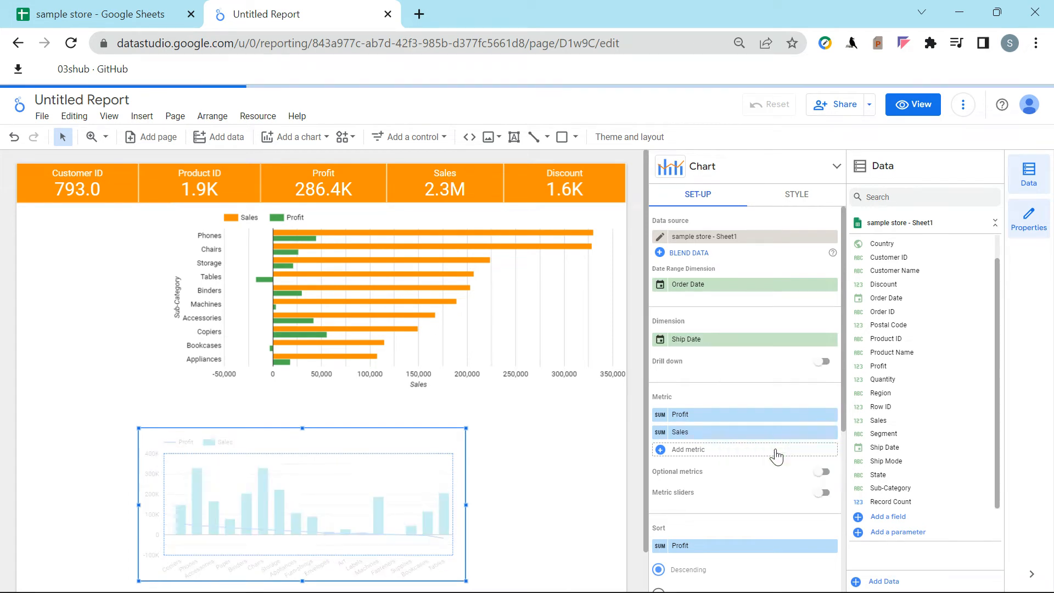
Change the combo chart's Ship Date dimension type to Year and deselect the chart.
left_click(661, 341)
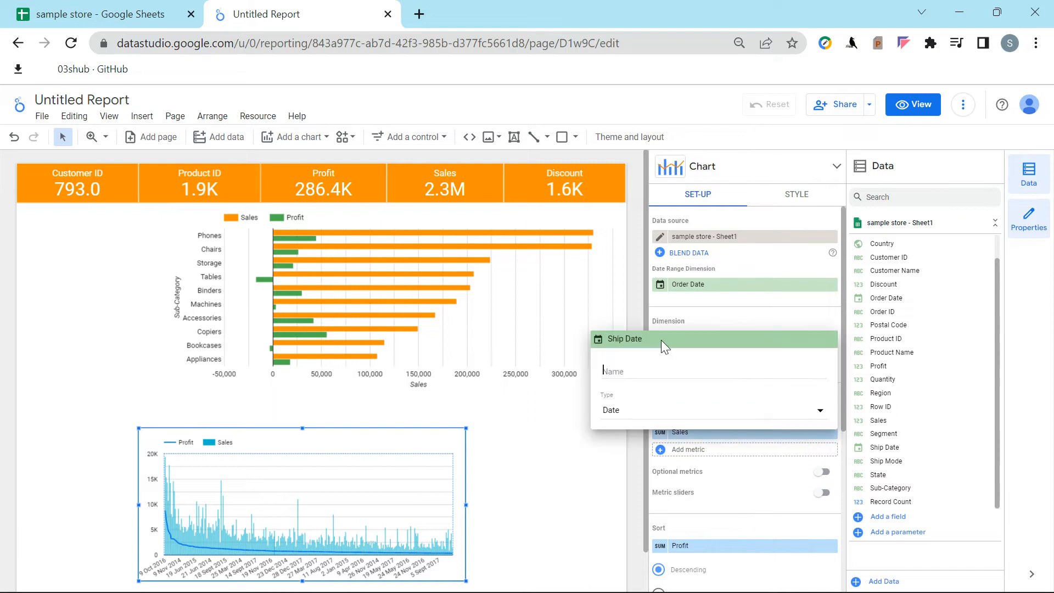
left_click(641, 415)
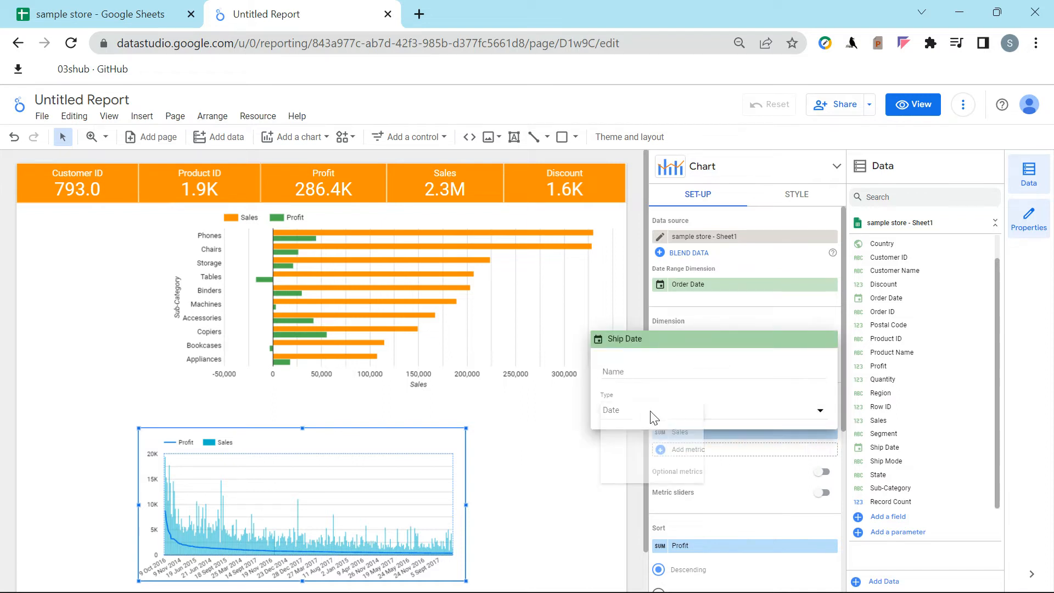
mouse_move(711, 464)
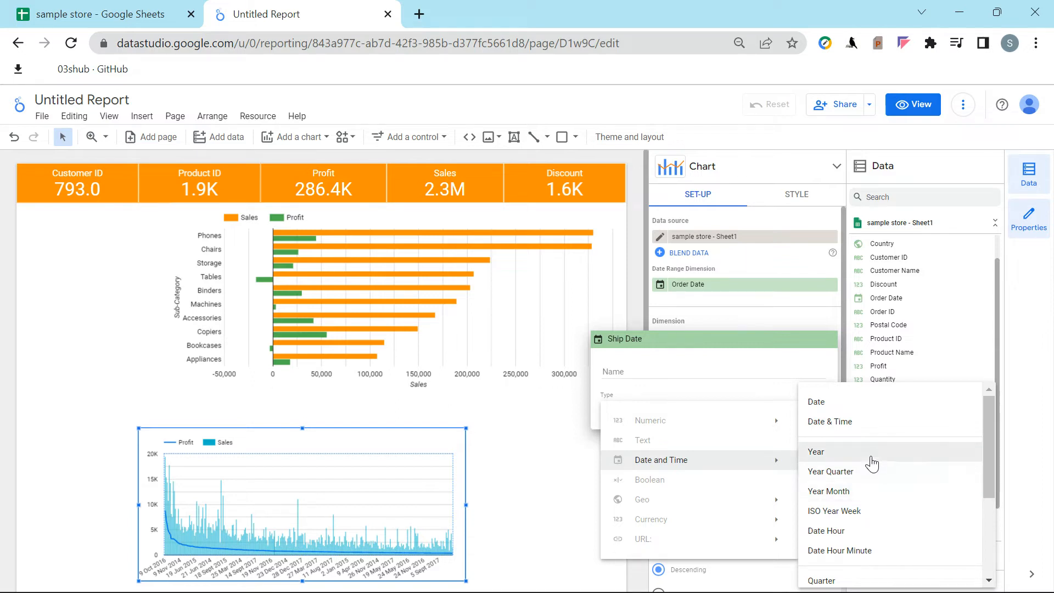
left_click(873, 460)
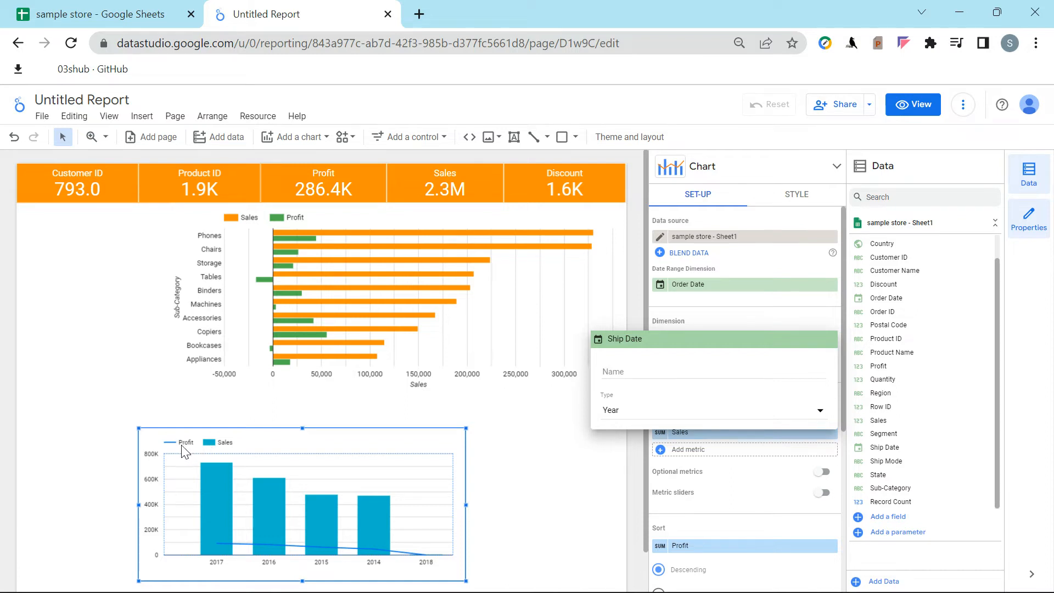
left_click(526, 519)
left_click(498, 525)
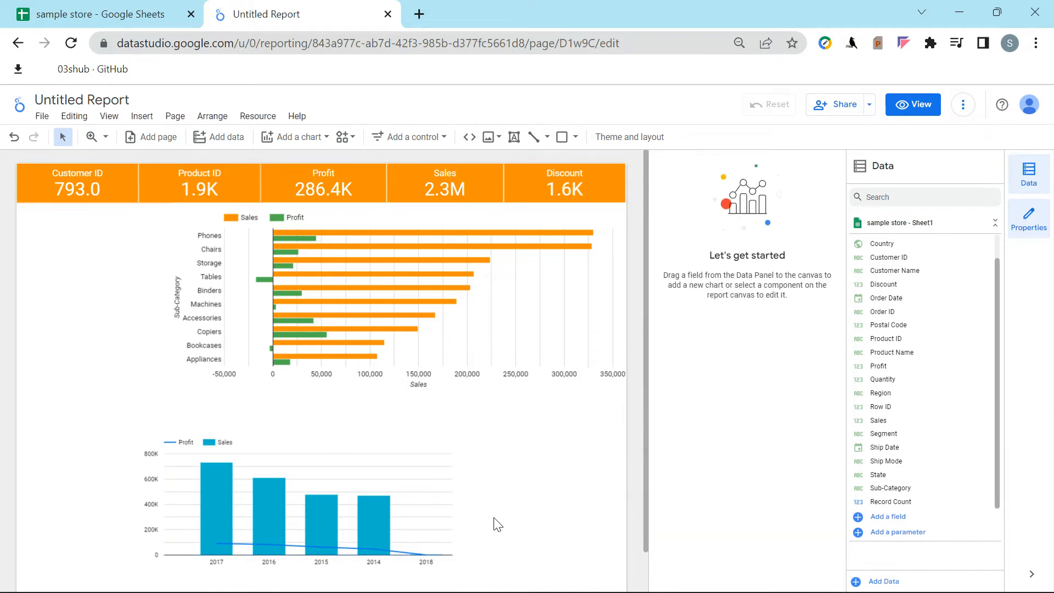
Try bars for the combo chart's Profit series and return it to a line.
left_click(426, 478)
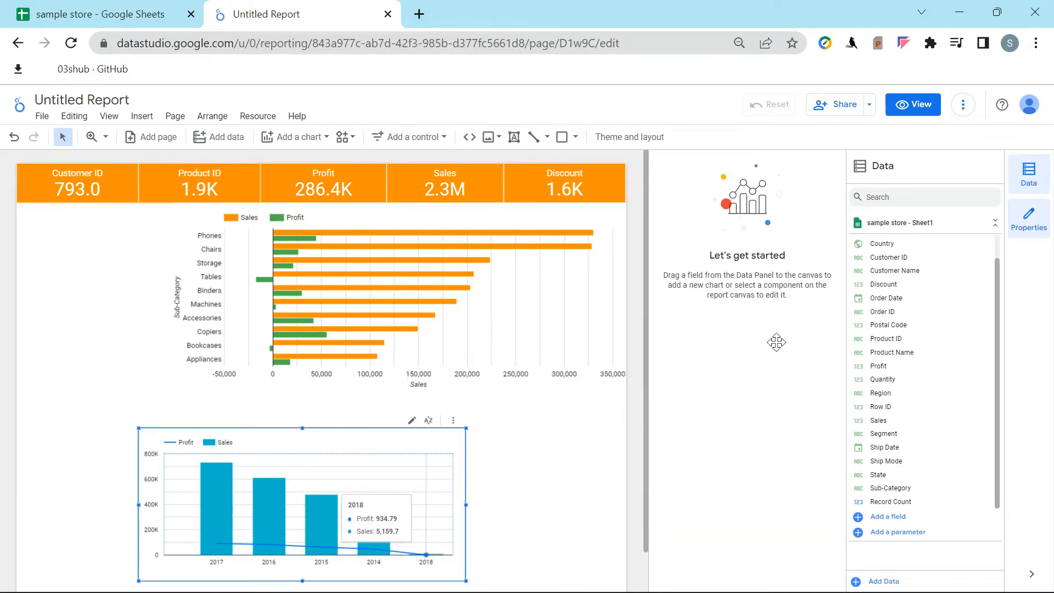
left_click(797, 196)
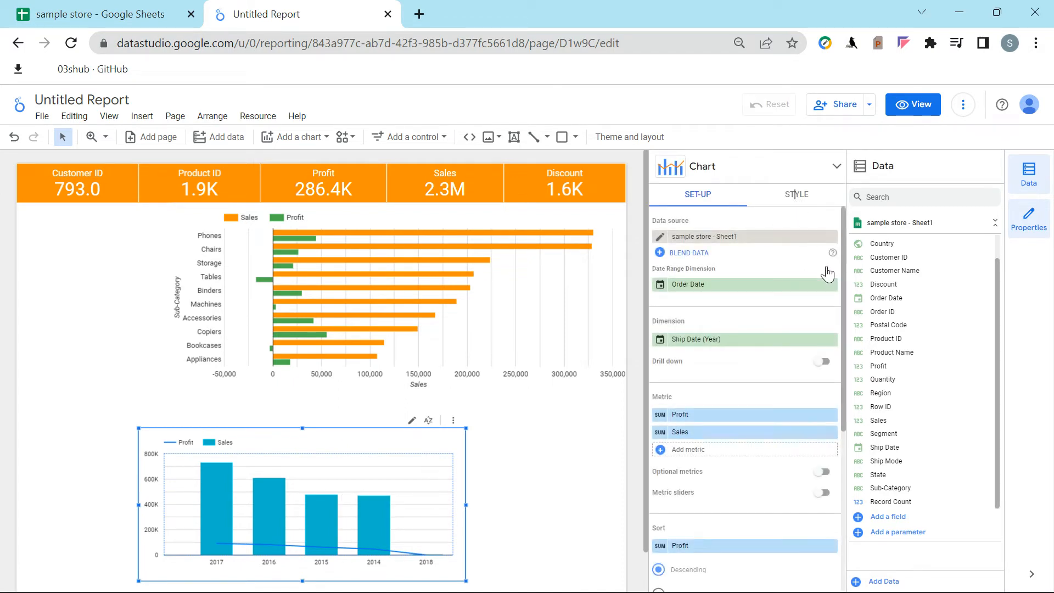
left_click(659, 264)
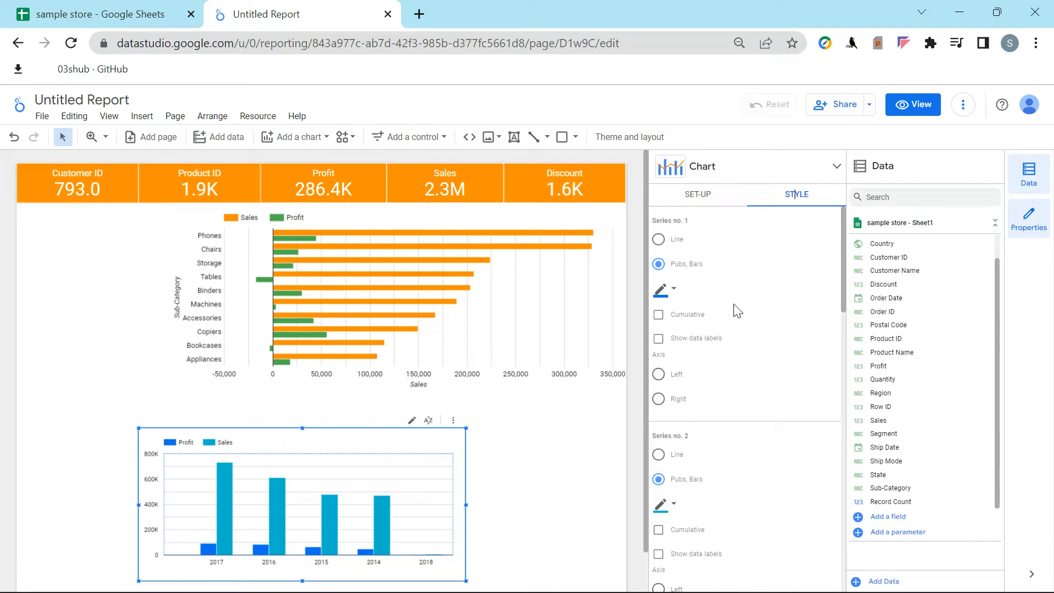
left_click(659, 240)
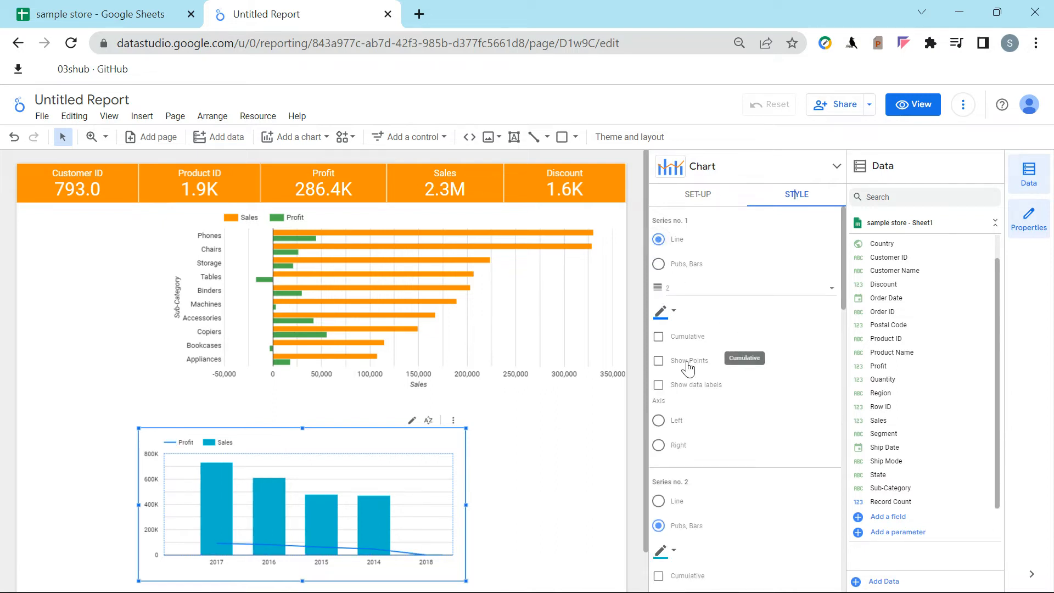
Show points and data labels with compact numbers on the combo chart's Profit line.
left_click(659, 361)
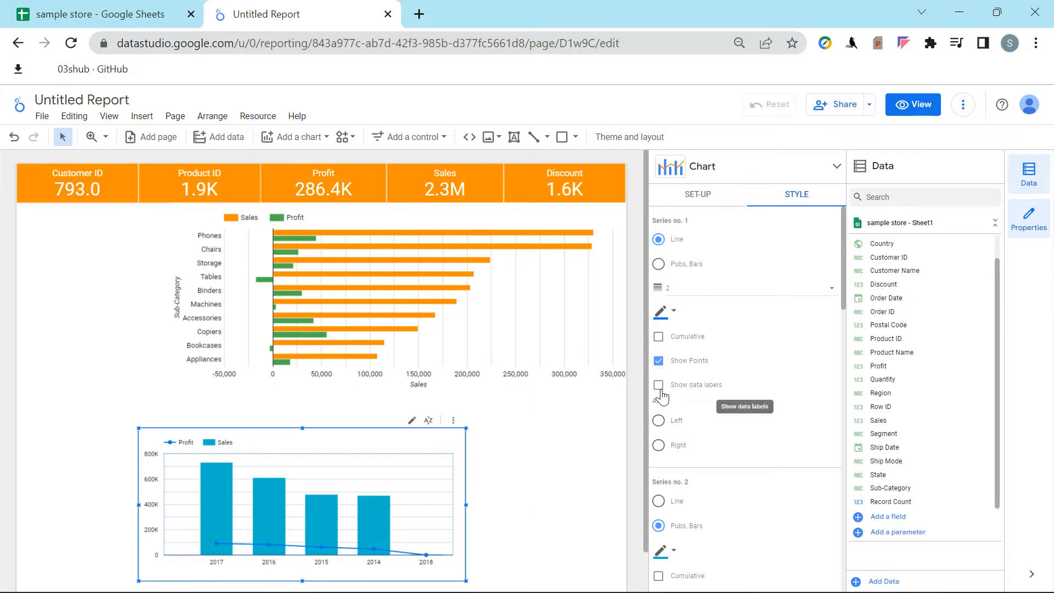
left_click(661, 389)
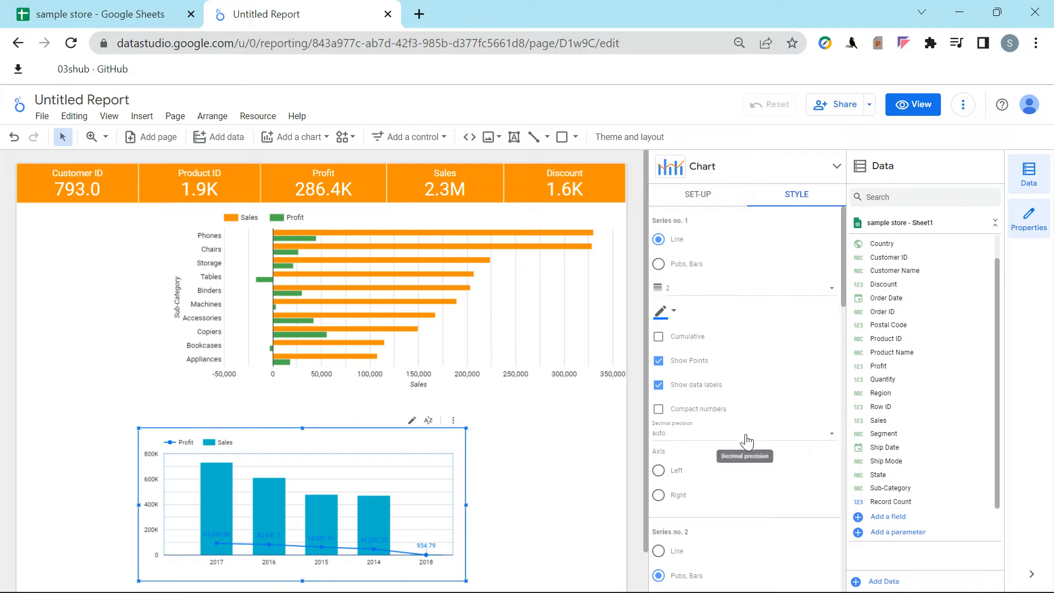
left_click(659, 409)
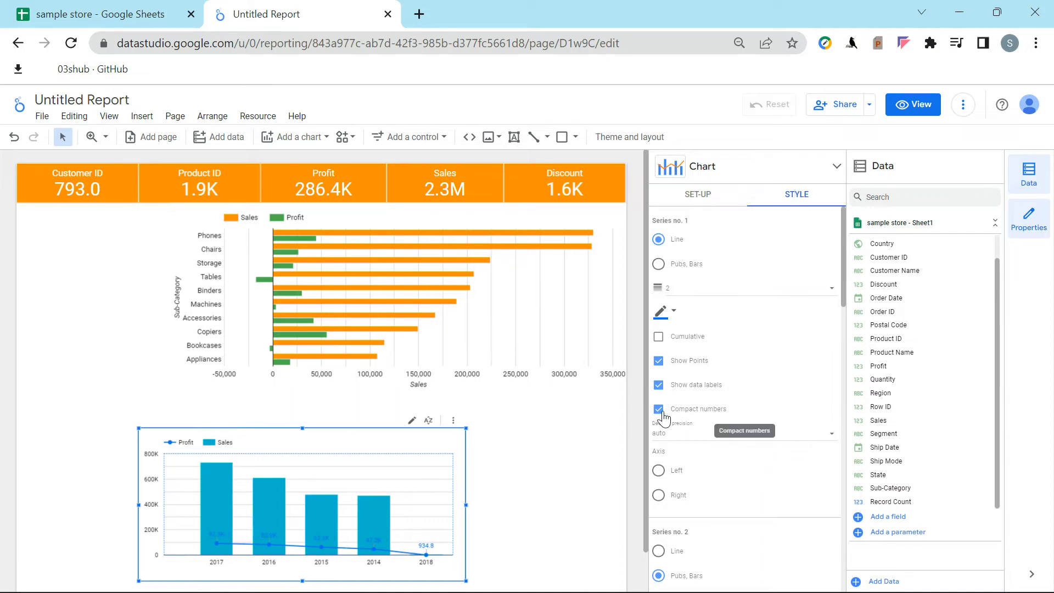
Color the combo chart's Sales bars green and its Profit line orange.
scroll(723, 442, "down", 2)
scroll(706, 459, "down", 2)
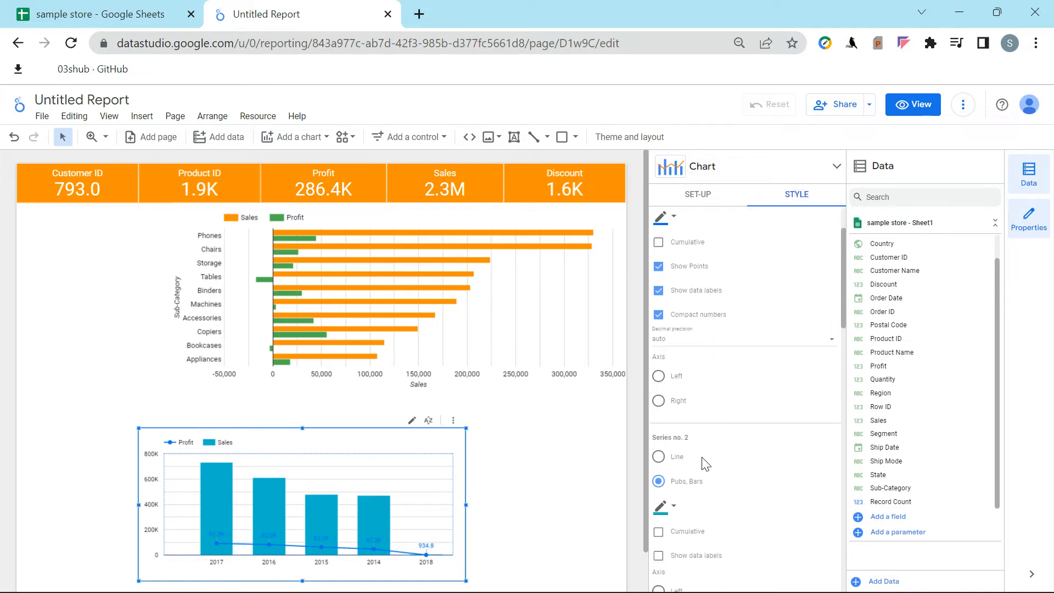
left_click(663, 438)
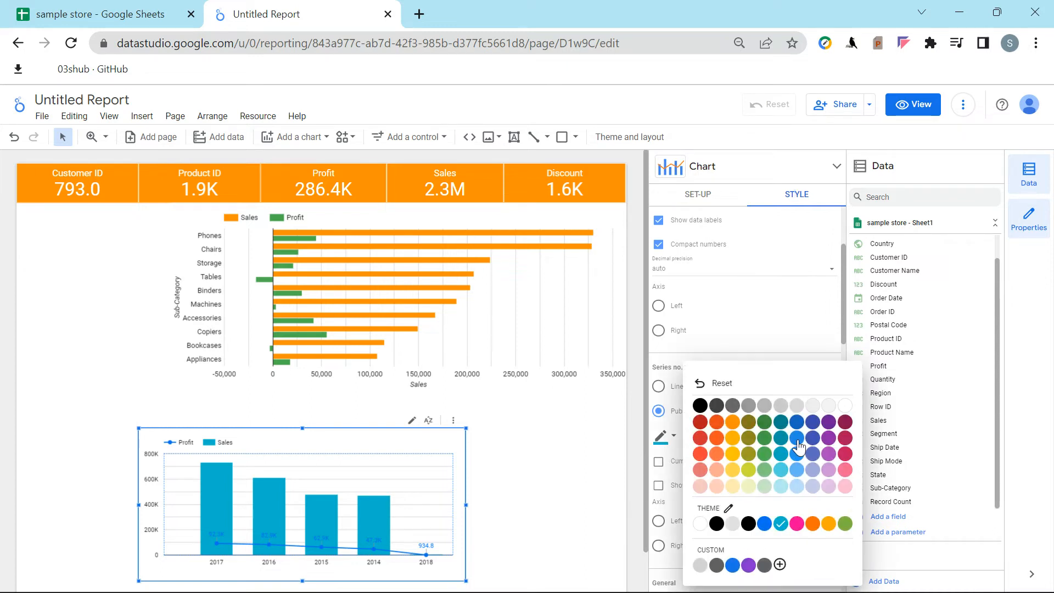
left_click(766, 440)
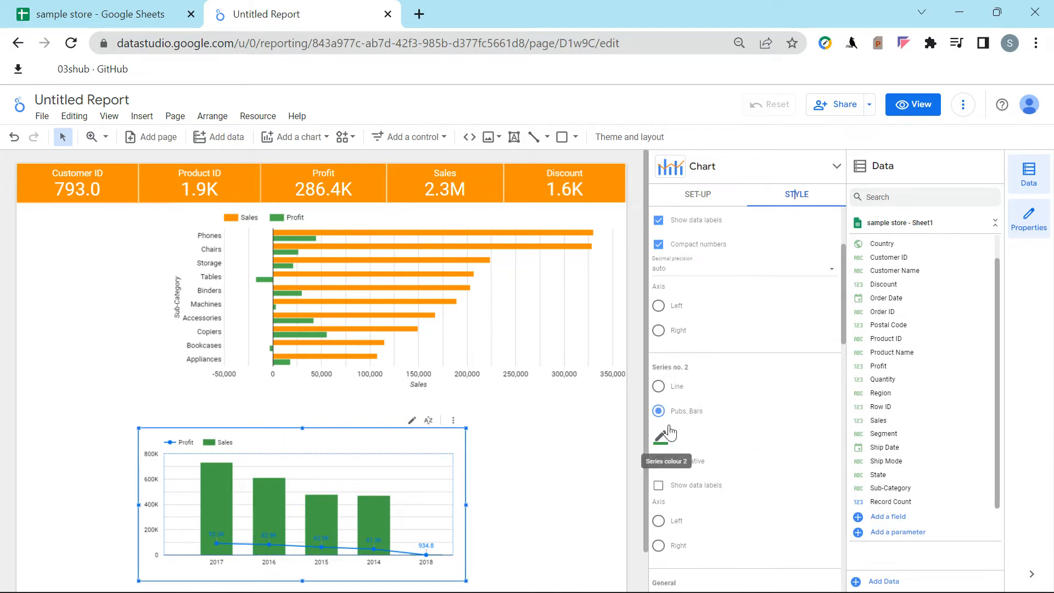
scroll(691, 426, "up", 3)
left_click(660, 311)
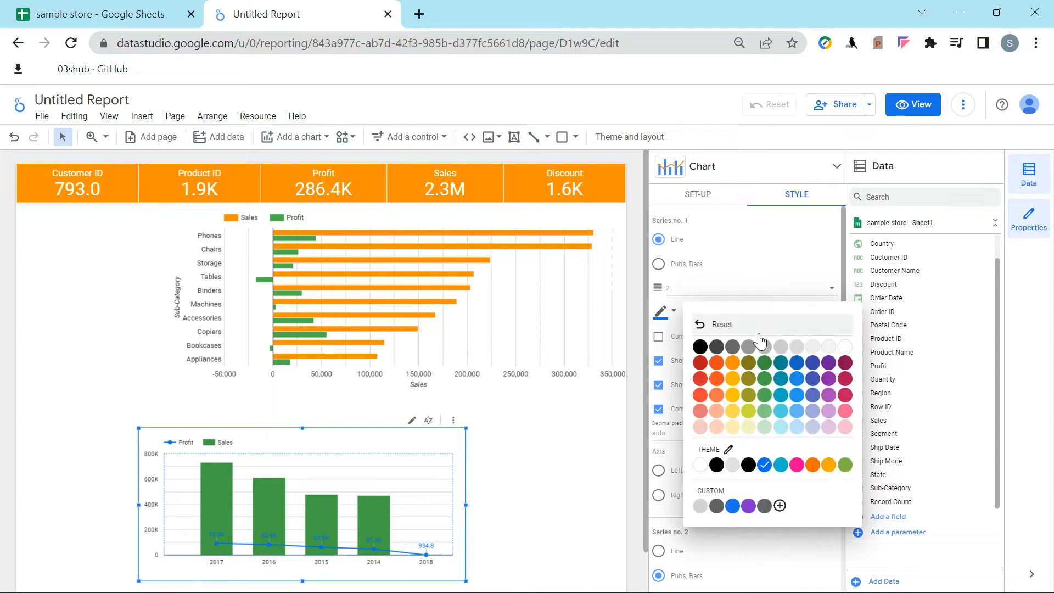
left_click(735, 365)
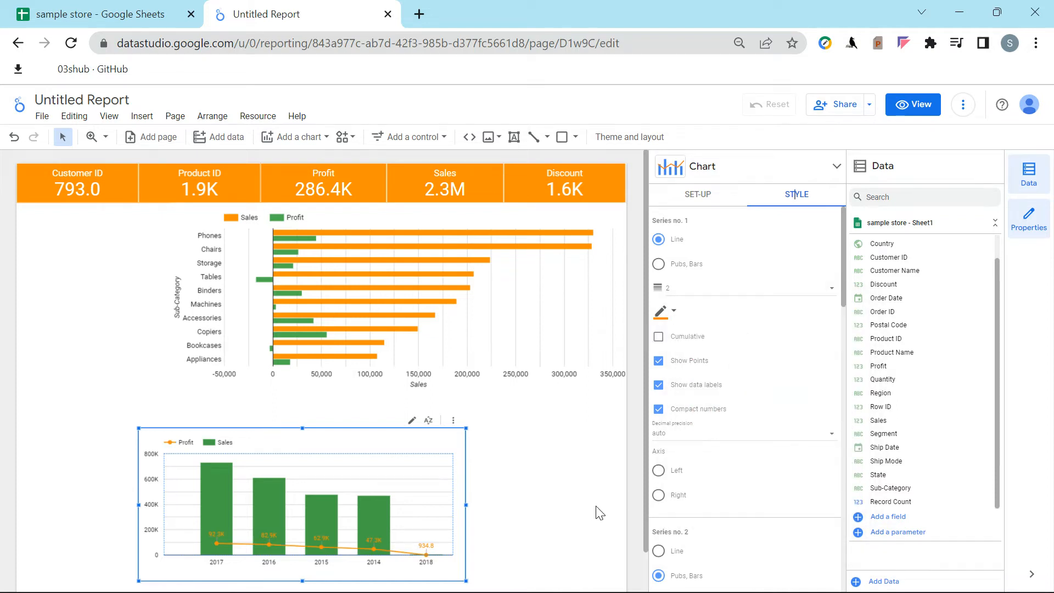
Show data labels on the combo chart's Sales bars and enable stacked bars.
scroll(698, 500, "down", 2)
scroll(692, 510, "down", 2)
left_click(661, 487)
scroll(736, 501, "down", 2)
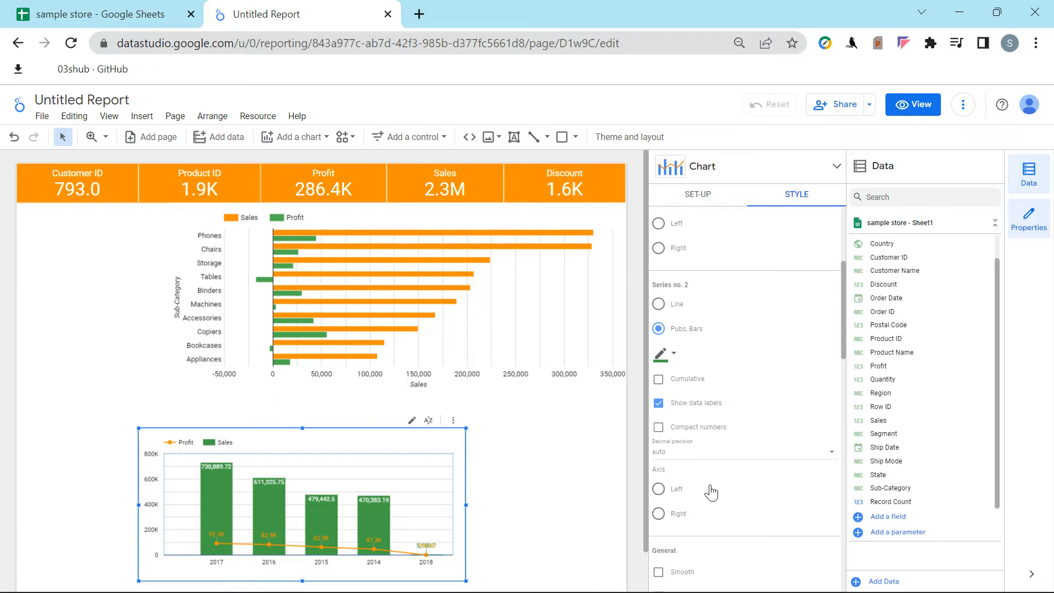
scroll(697, 484, "down", 4)
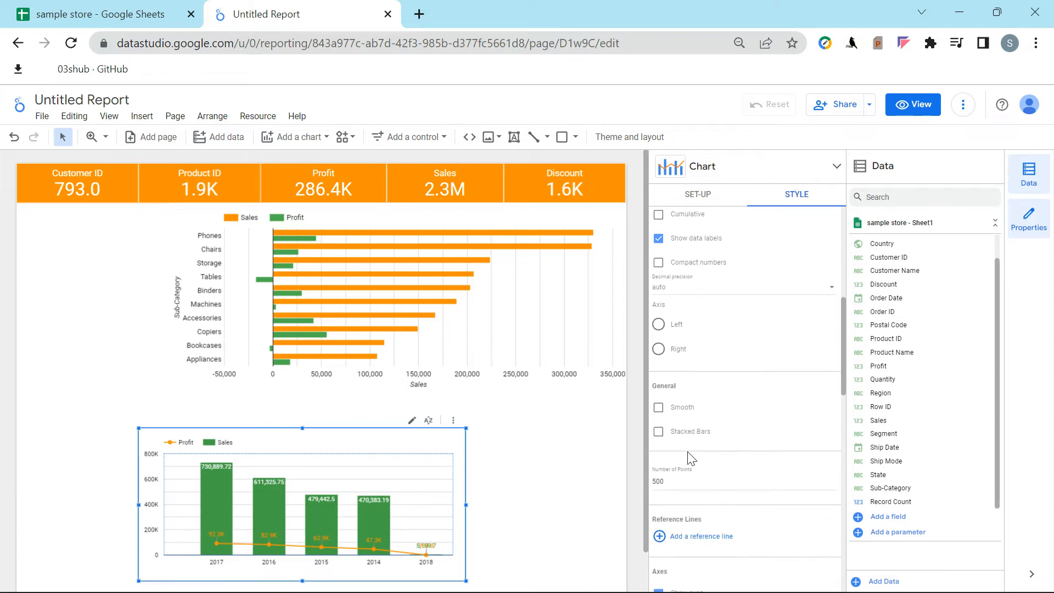
left_click(659, 432)
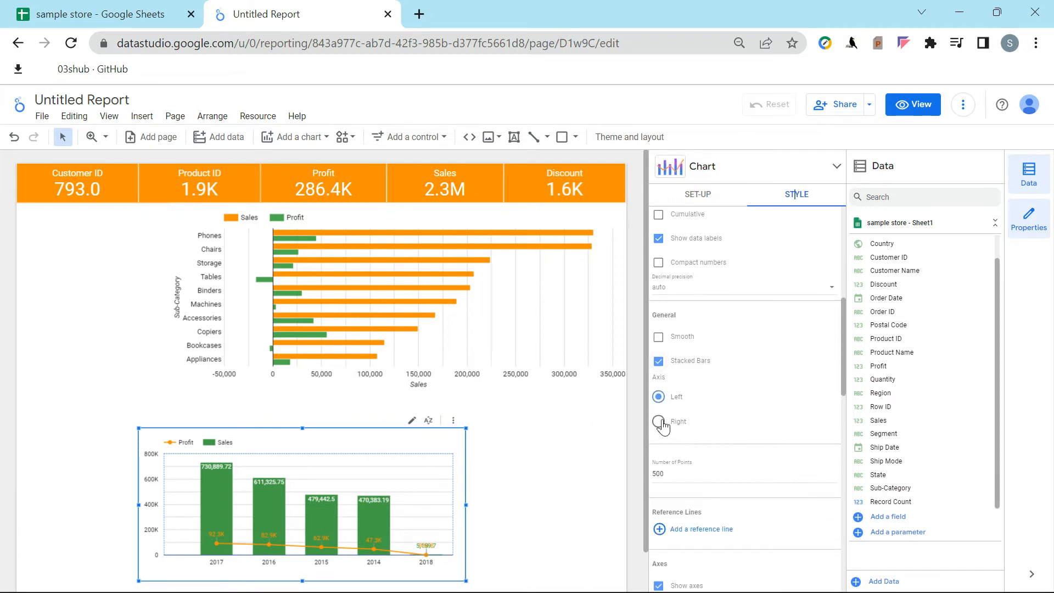
Show the axis titles for the combo chart's left Y-axis and X-axis.
scroll(713, 450, "down", 6)
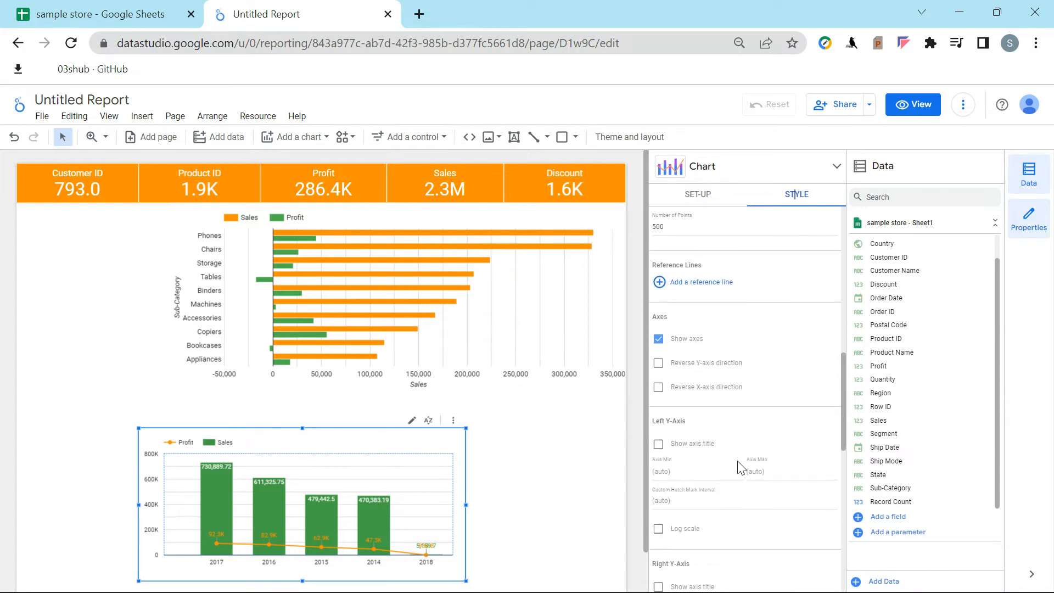
scroll(736, 470, "down", 2)
left_click(660, 363)
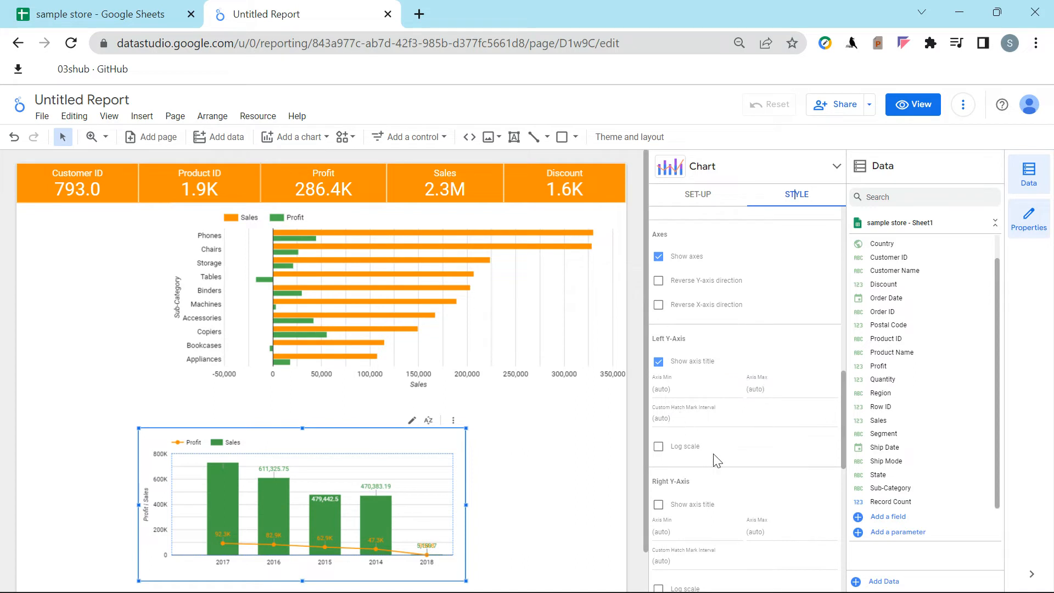
scroll(718, 461, "down", 2)
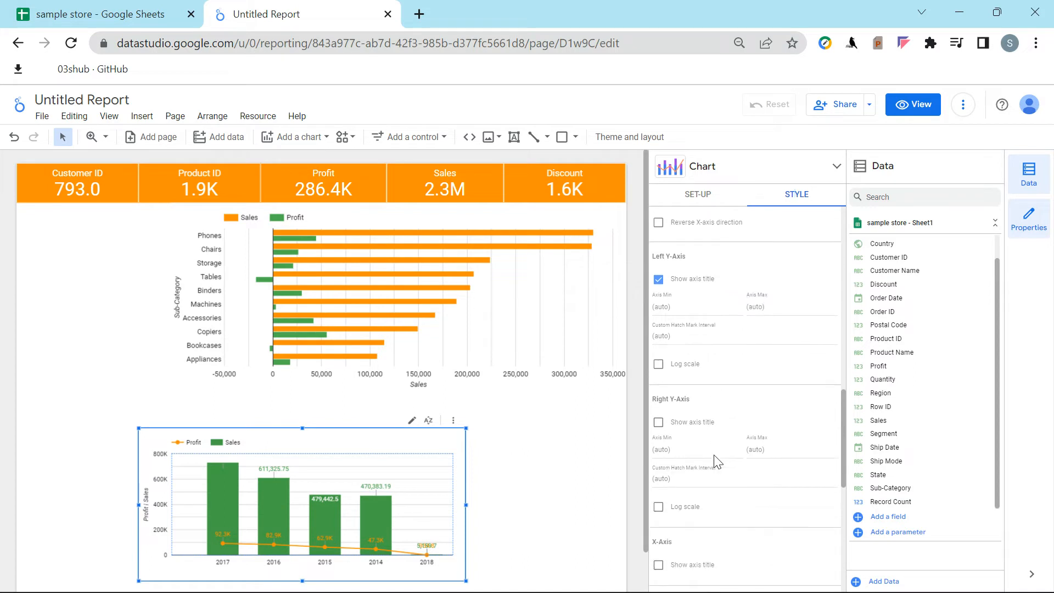
left_click(660, 432)
left_click(673, 426)
scroll(731, 469, "down", 1)
scroll(731, 470, "down", 3)
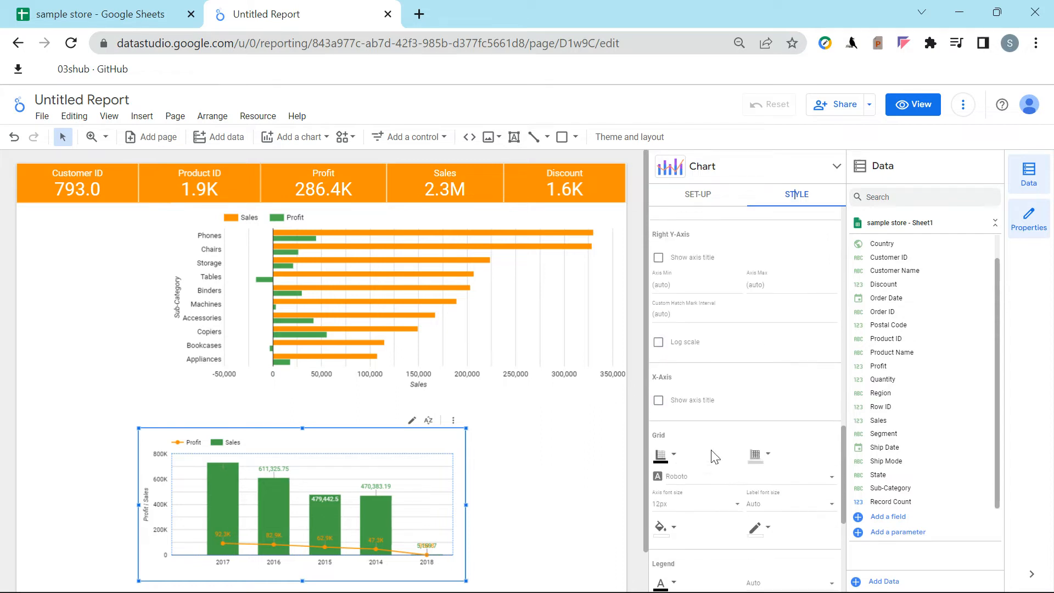
left_click(659, 400)
scroll(709, 420, "down", 3)
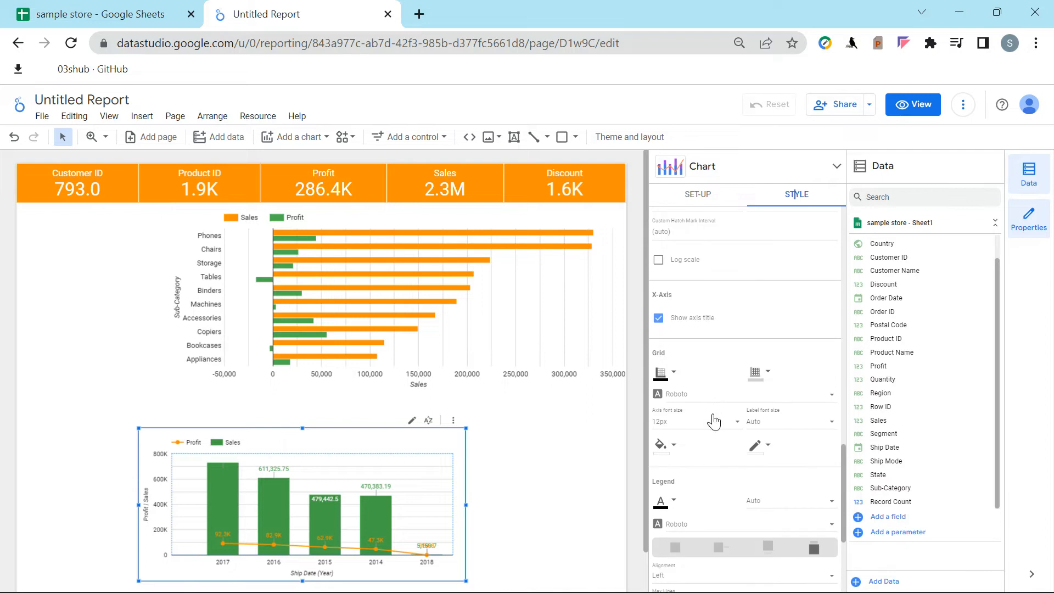
Examine the combo chart's remaining grid, legend, background, border and chart header style options, and deselect the chart.
scroll(726, 493, "down", 3)
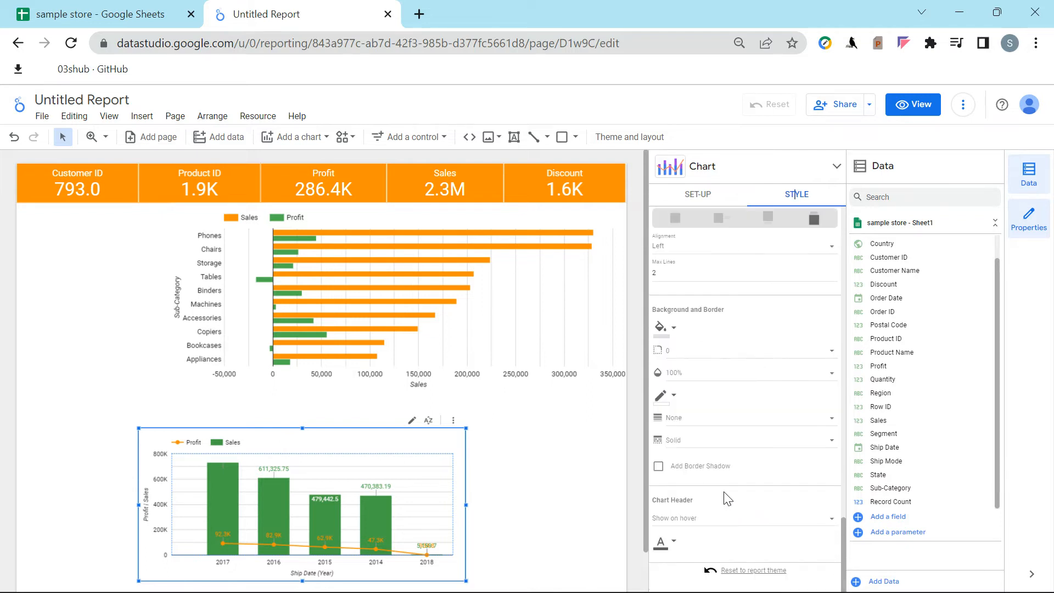
scroll(738, 410, "up", 5)
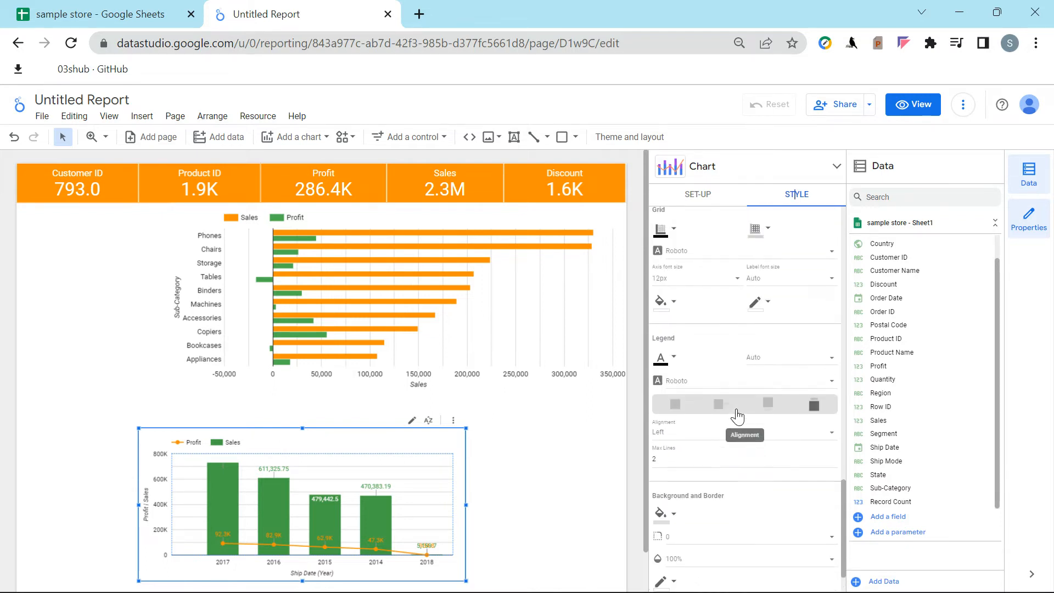
scroll(738, 416, "down", 7)
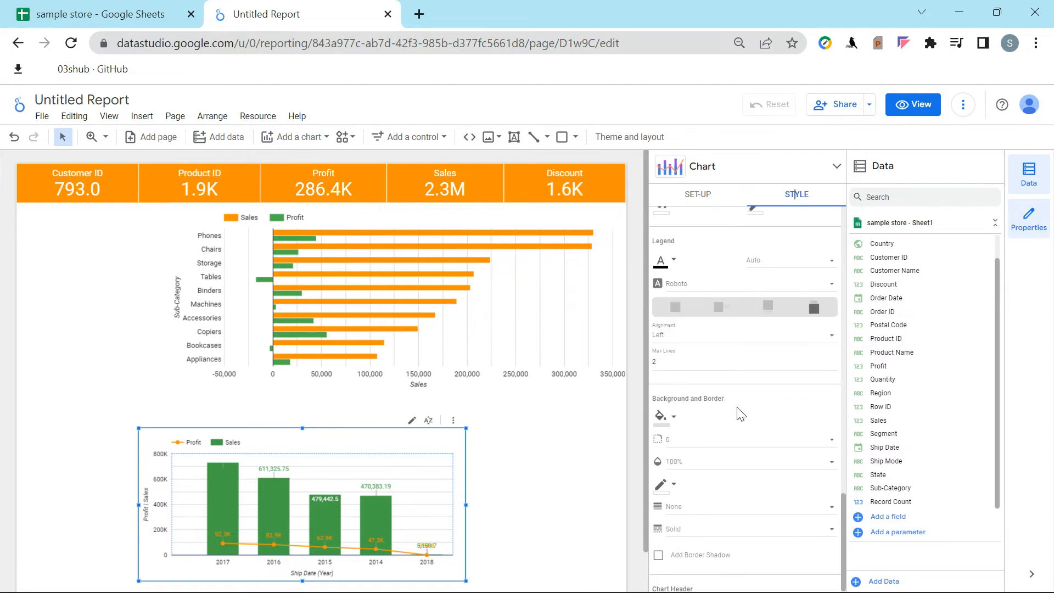
scroll(738, 416, "up", 6)
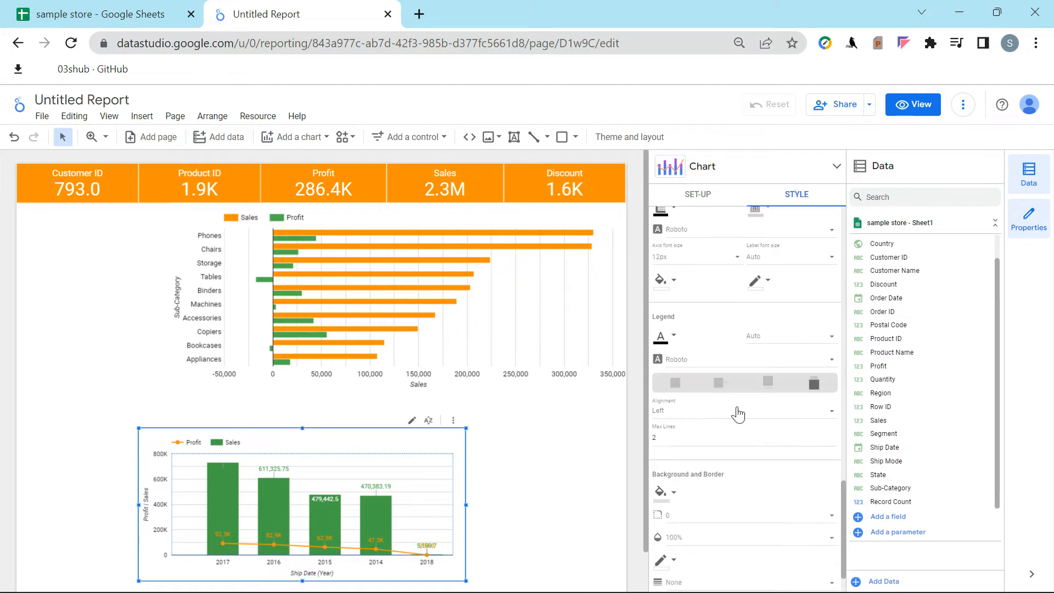
scroll(739, 416, "up", 5)
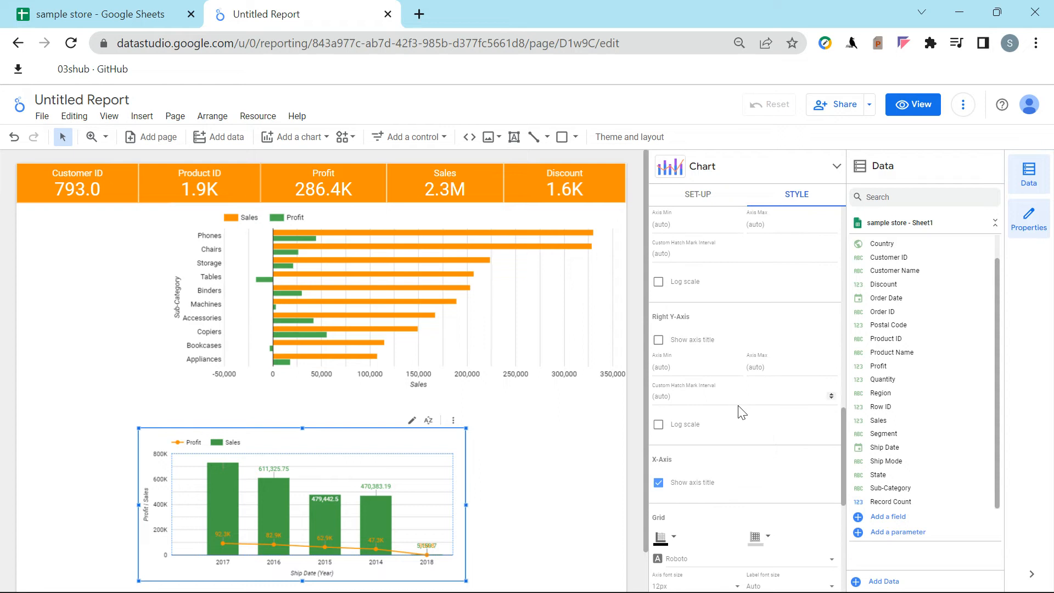
scroll(758, 421, "up", 2)
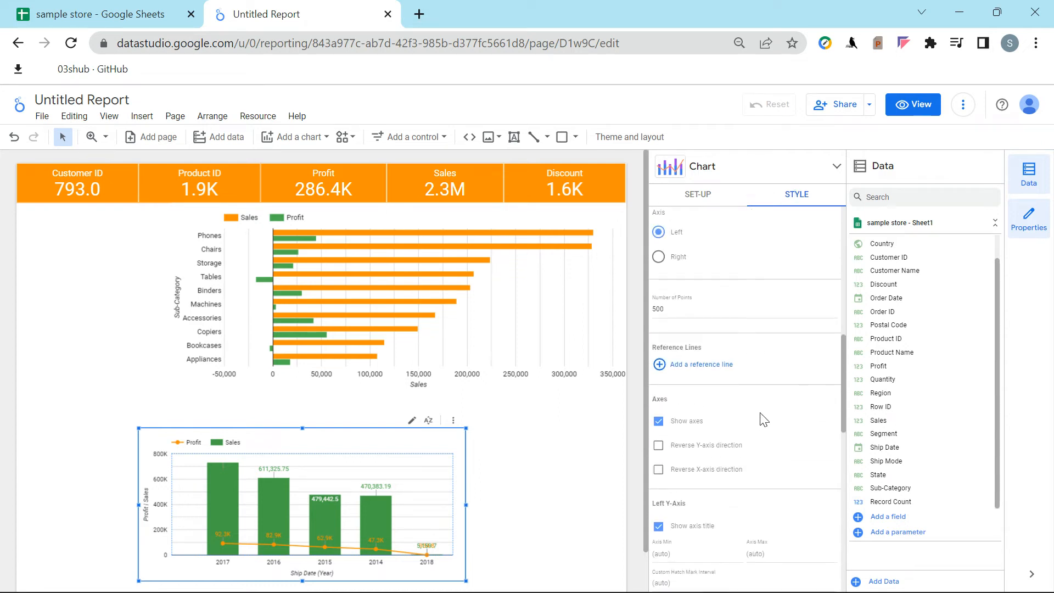
scroll(768, 406, "up", 5)
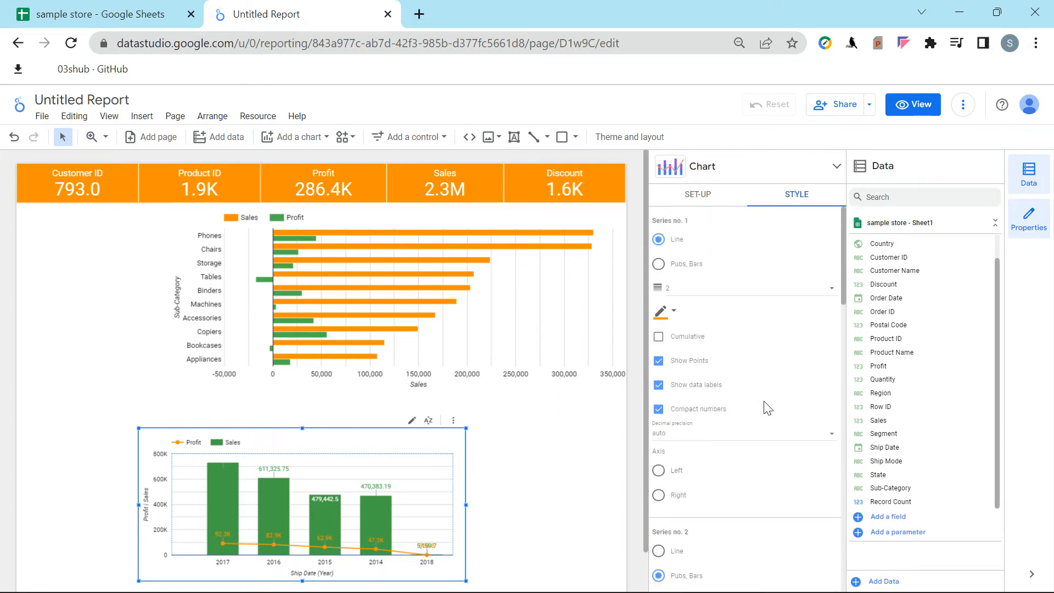
left_click(602, 473)
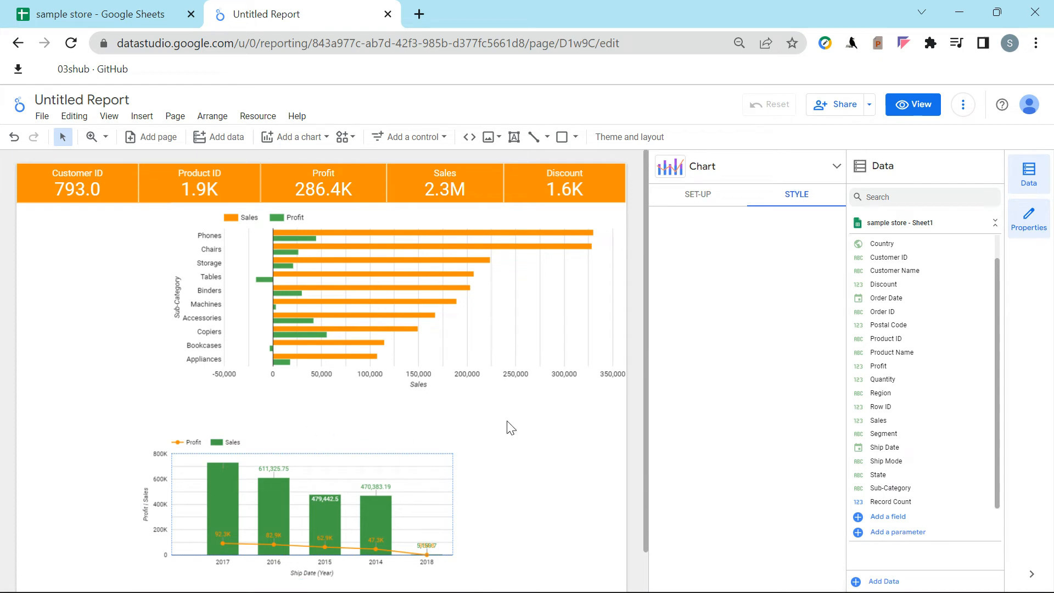
Narrow the bar chart toward the page's right edge and fit a smaller combo chart into the upper-left corner beneath the scorecards.
left_click(260, 324)
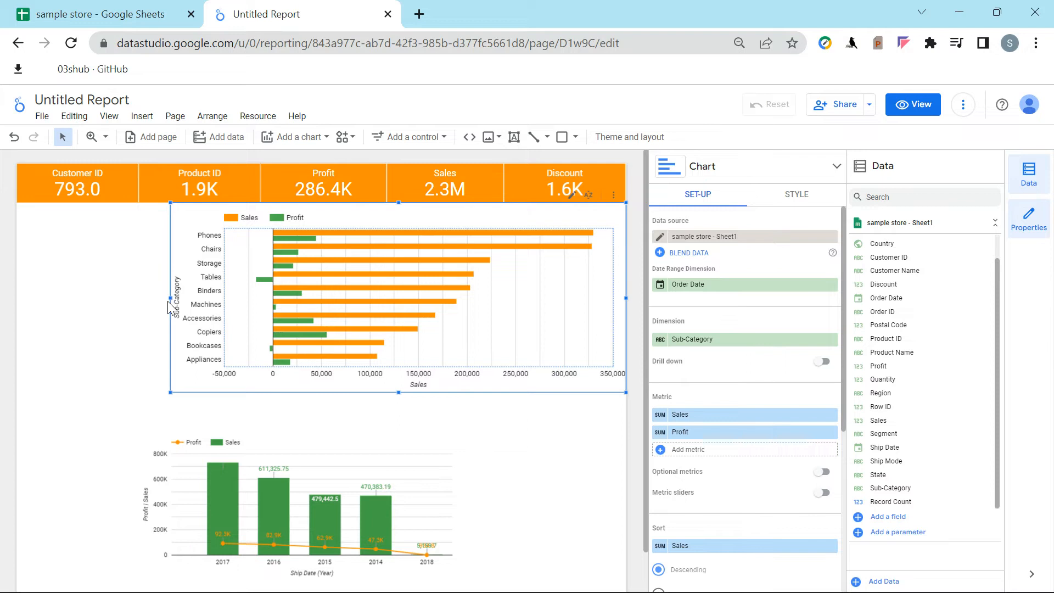
left_click_drag(171, 298, 393, 318)
left_click_drag(336, 448, 292, 364)
left_click(324, 447)
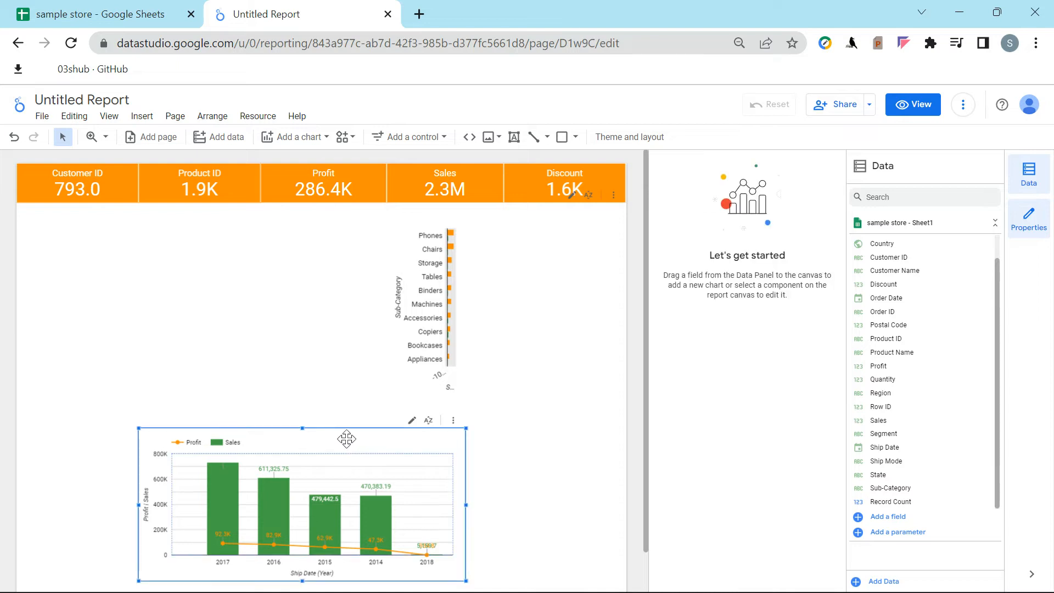
left_click_drag(277, 434, 157, 219)
left_click_drag(342, 280, 242, 282)
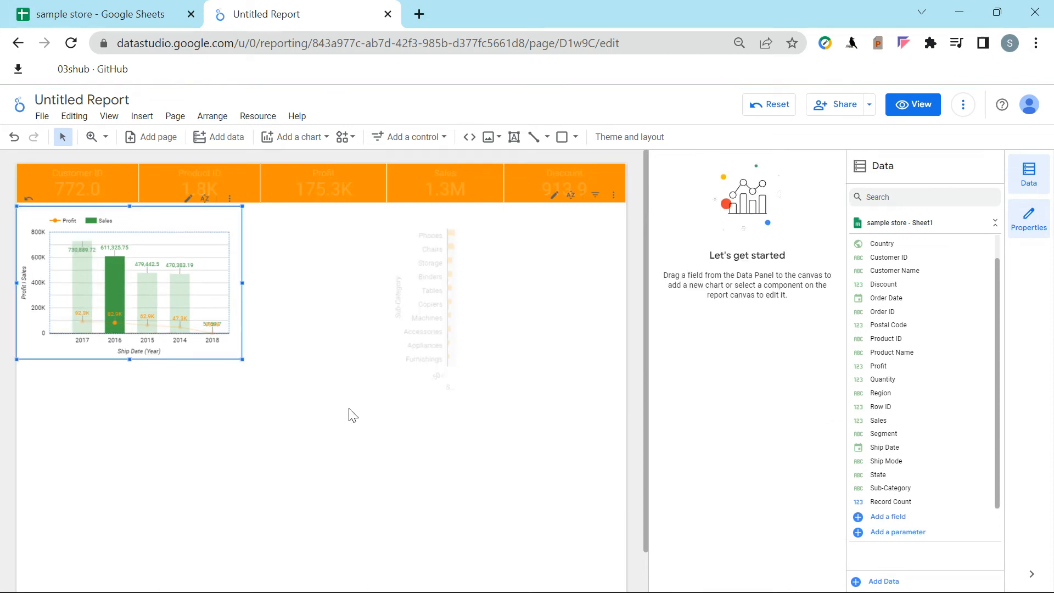
left_click(113, 272)
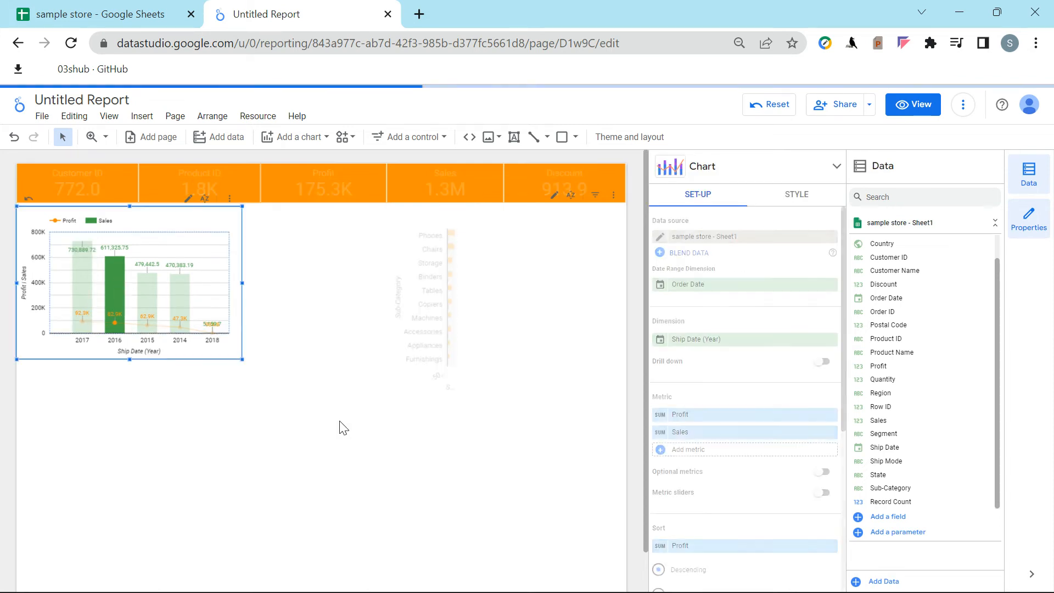
Add a treemap chart to the report, placing it below the combo chart.
left_click(307, 143)
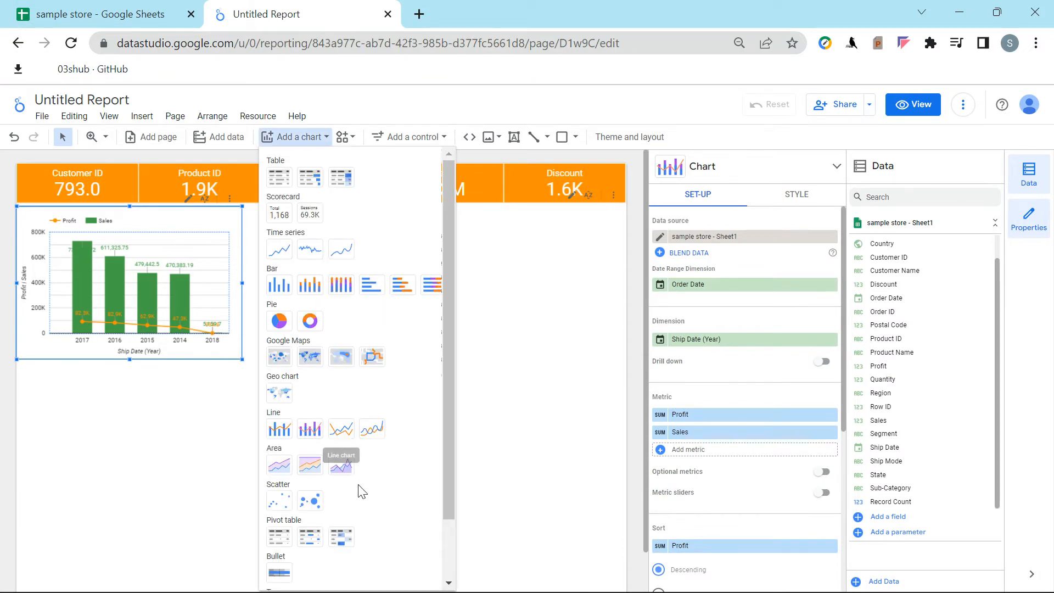
scroll(390, 519, "down", 2)
left_click(279, 537)
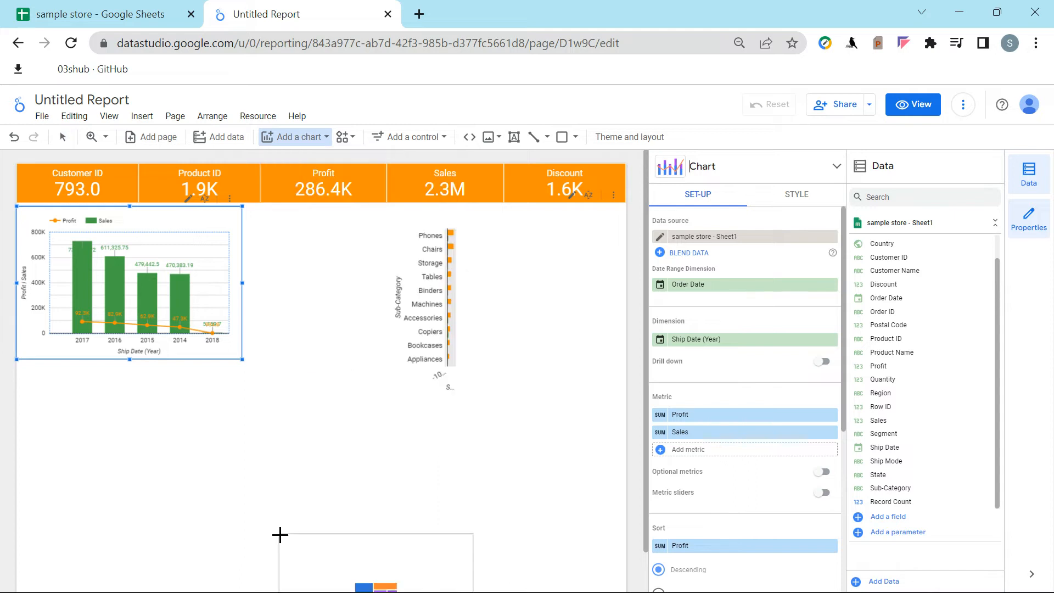
left_click_drag(31, 420, 235, 573)
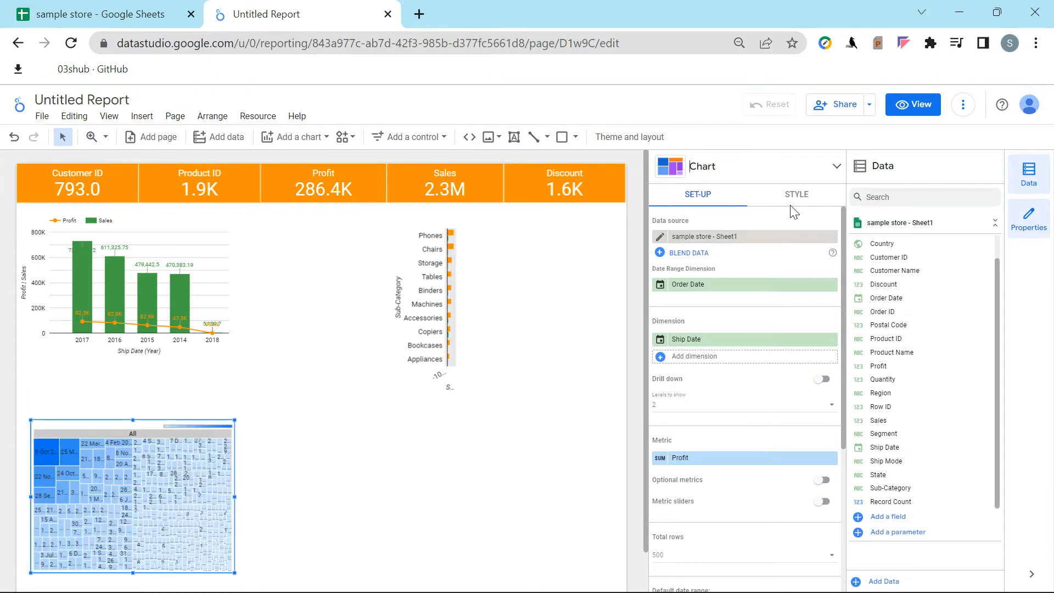
Try Sub-Category and Category as the treemap's dimension.
left_click(725, 345)
scroll(777, 470, "down", 3)
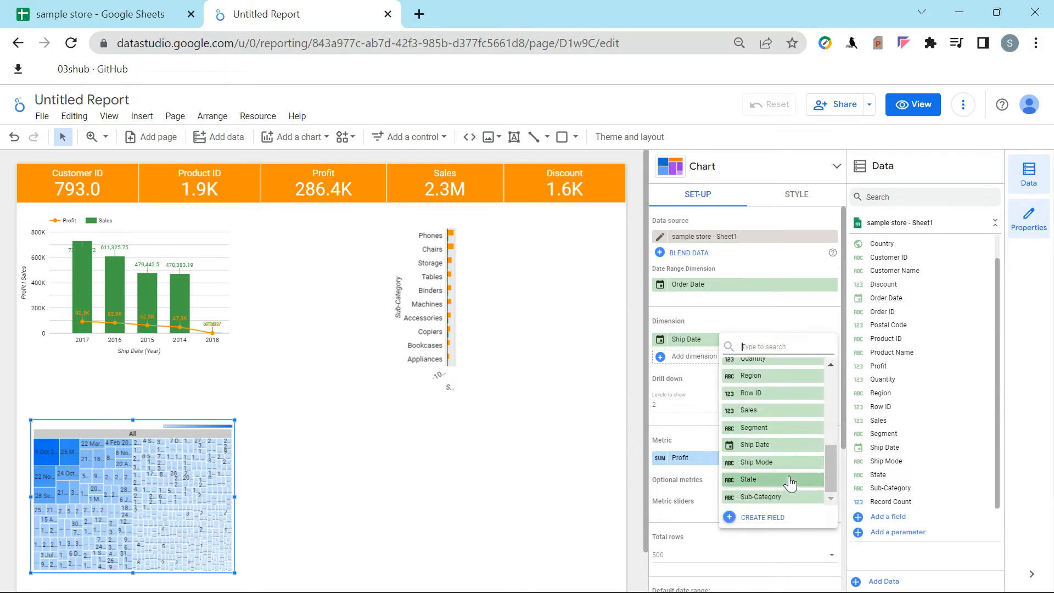
scroll(788, 478, "up", 3)
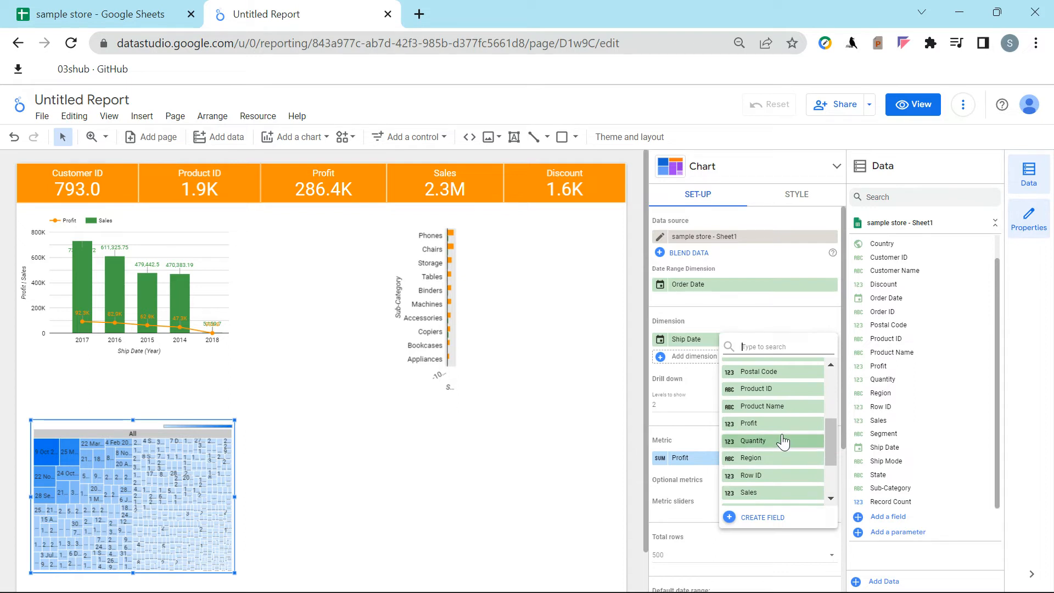
scroll(780, 437, "up", 2)
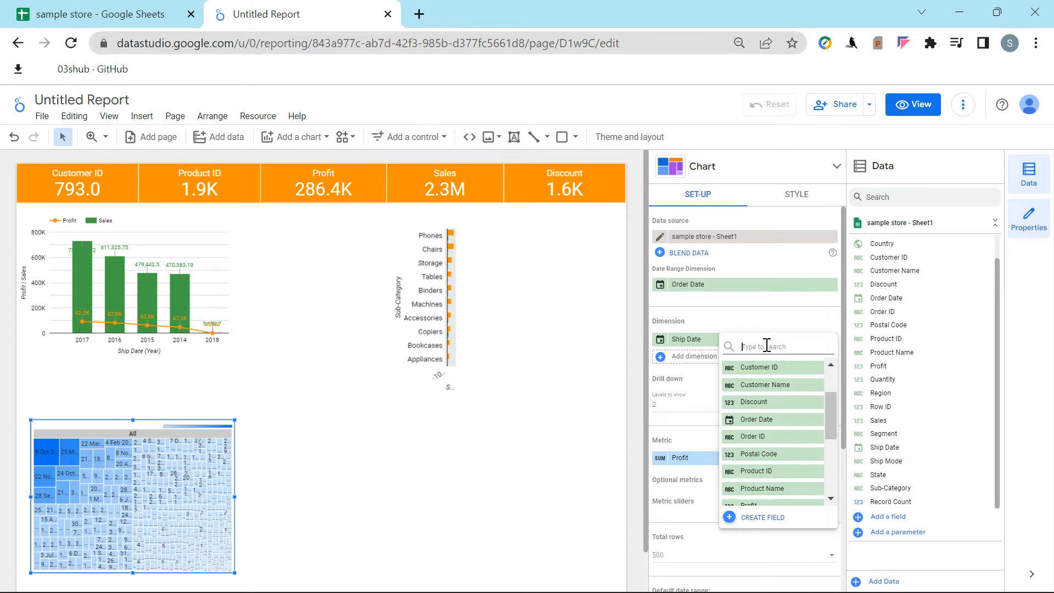
type("sub")
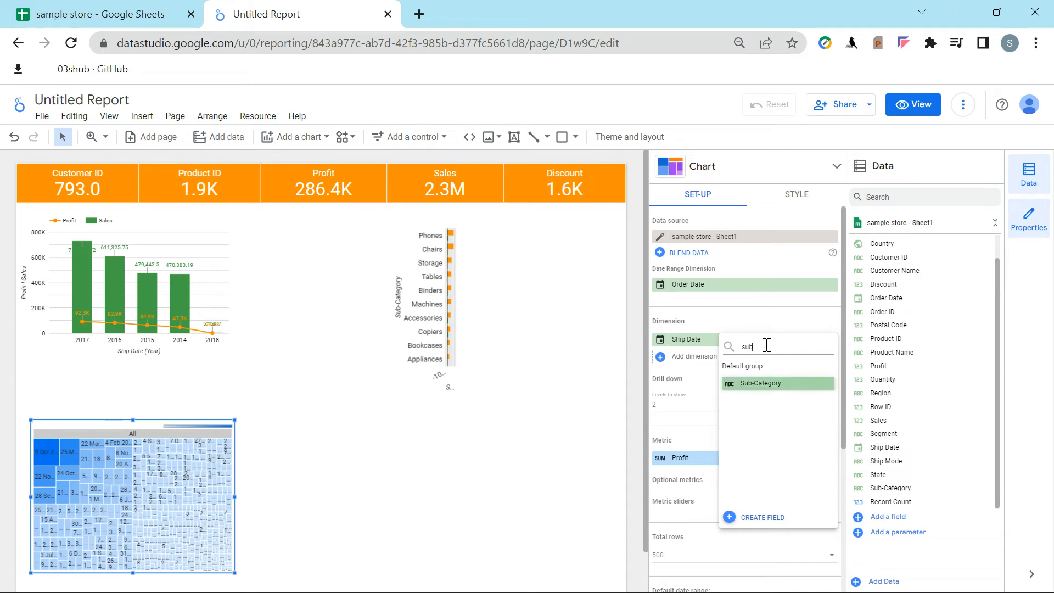
left_click(760, 383)
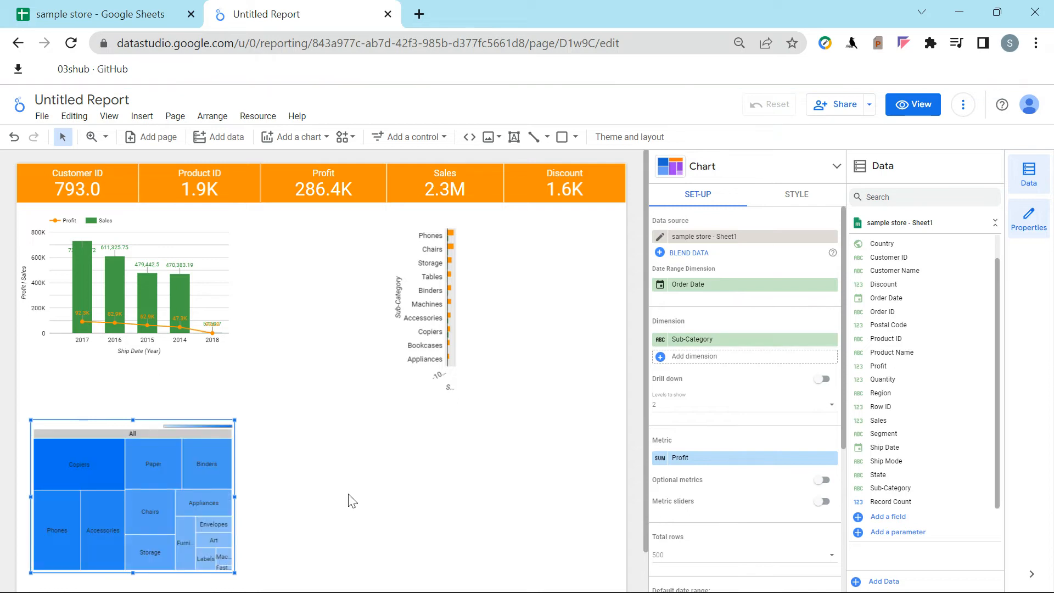
left_click(737, 339)
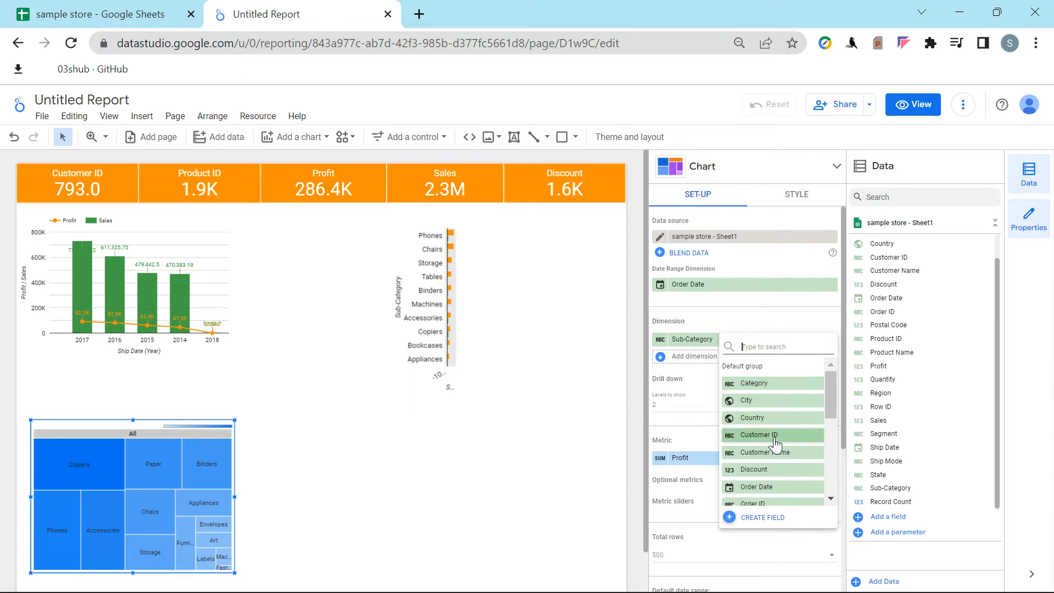
left_click(771, 384)
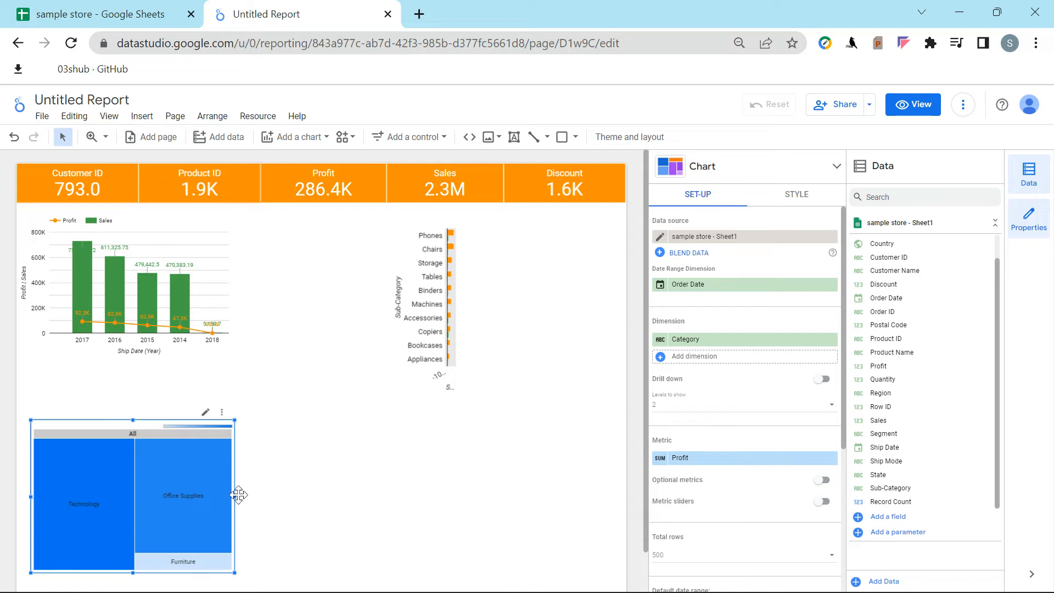
Enlarge the treemap in width and height and set its dimension to Region.
left_click_drag(234, 497, 459, 505)
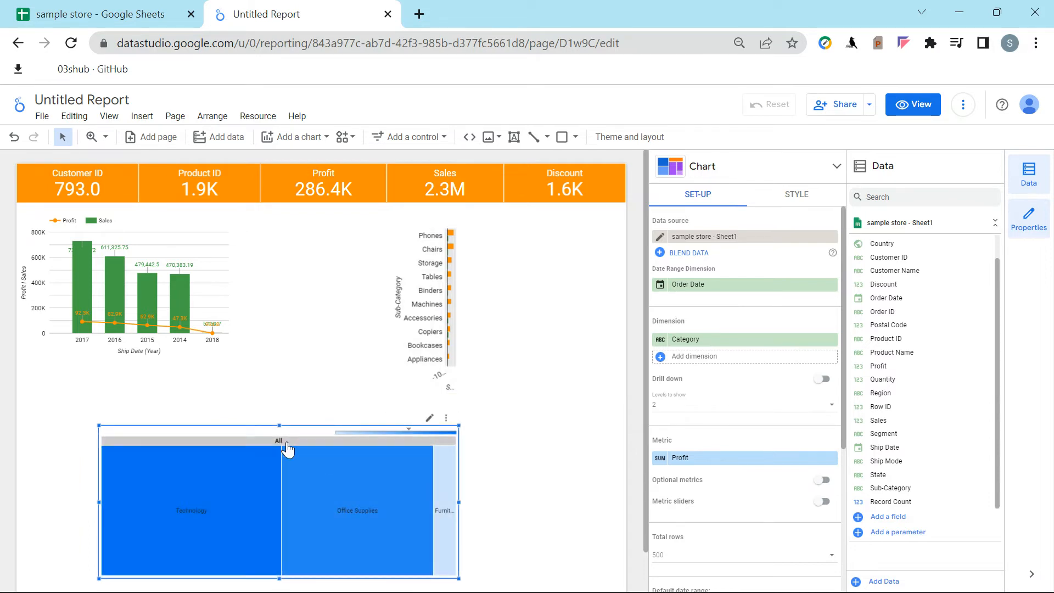
left_click_drag(278, 421, 278, 388)
left_click(685, 345)
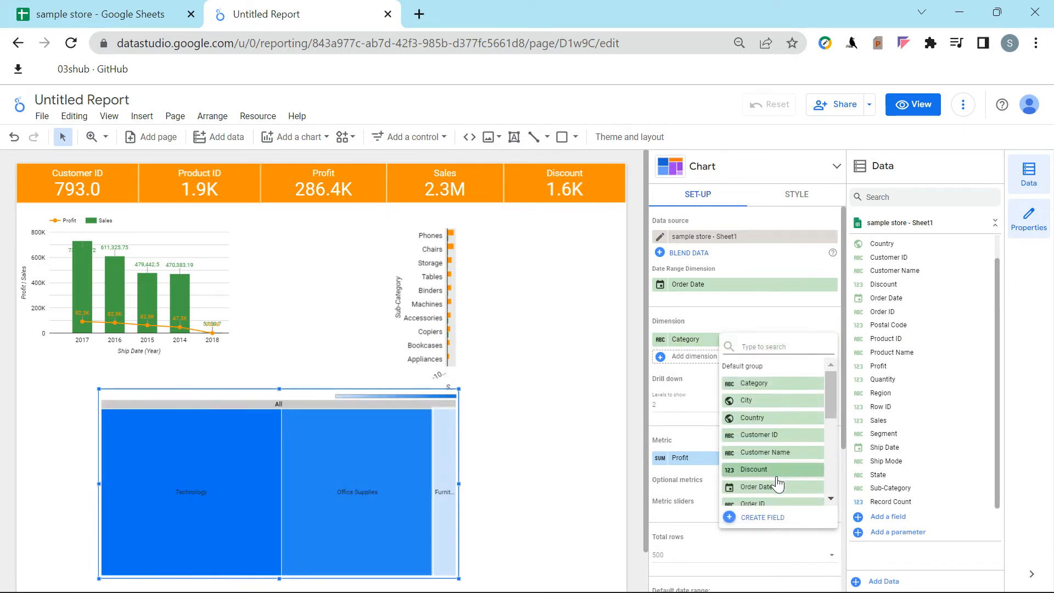
scroll(777, 483, "down", 2)
scroll(778, 472, "down", 2)
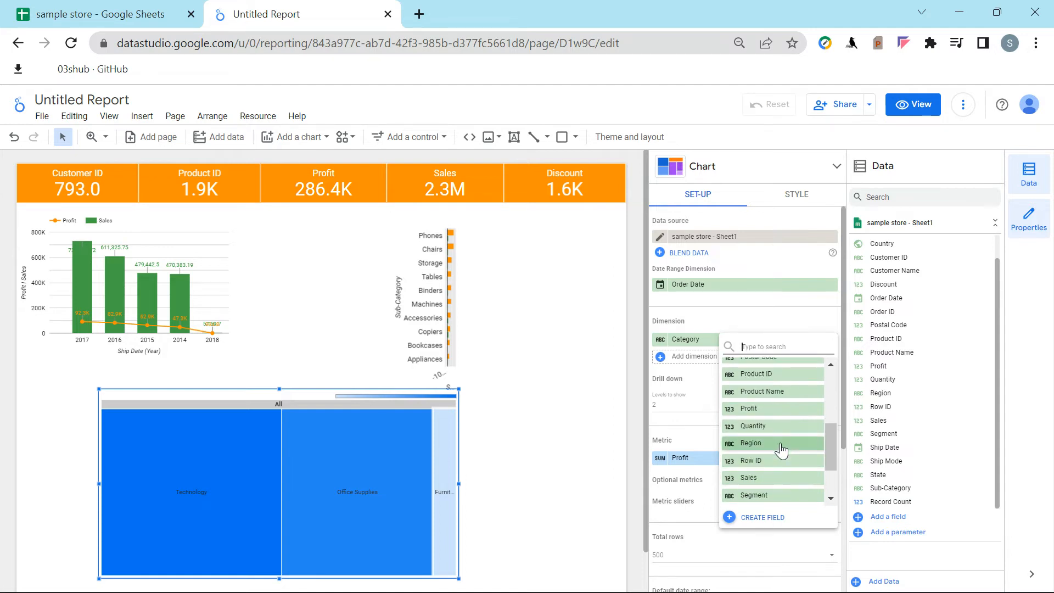
scroll(780, 443, "down", 2)
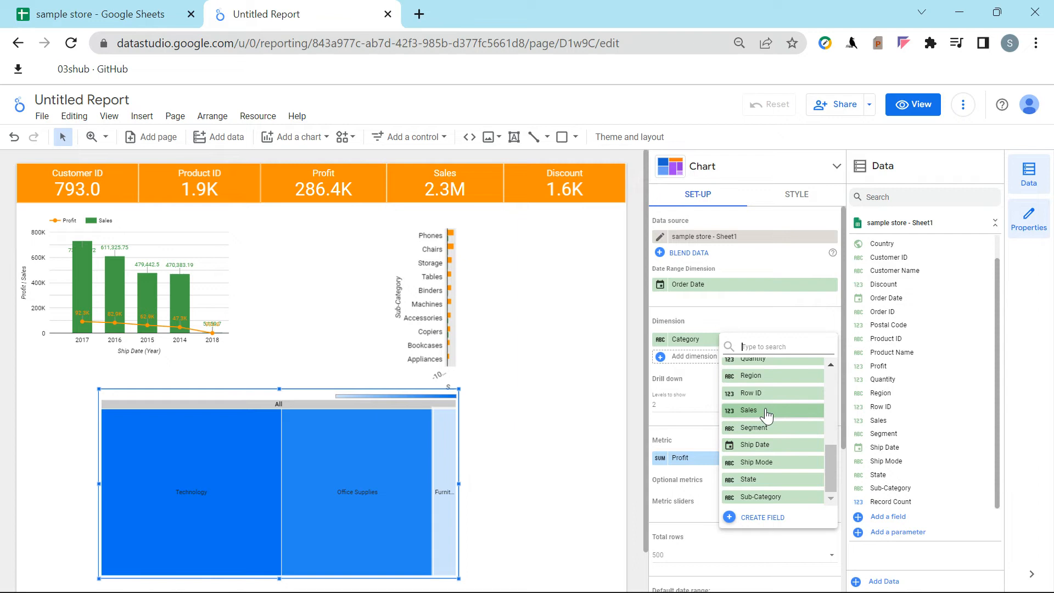
left_click(761, 376)
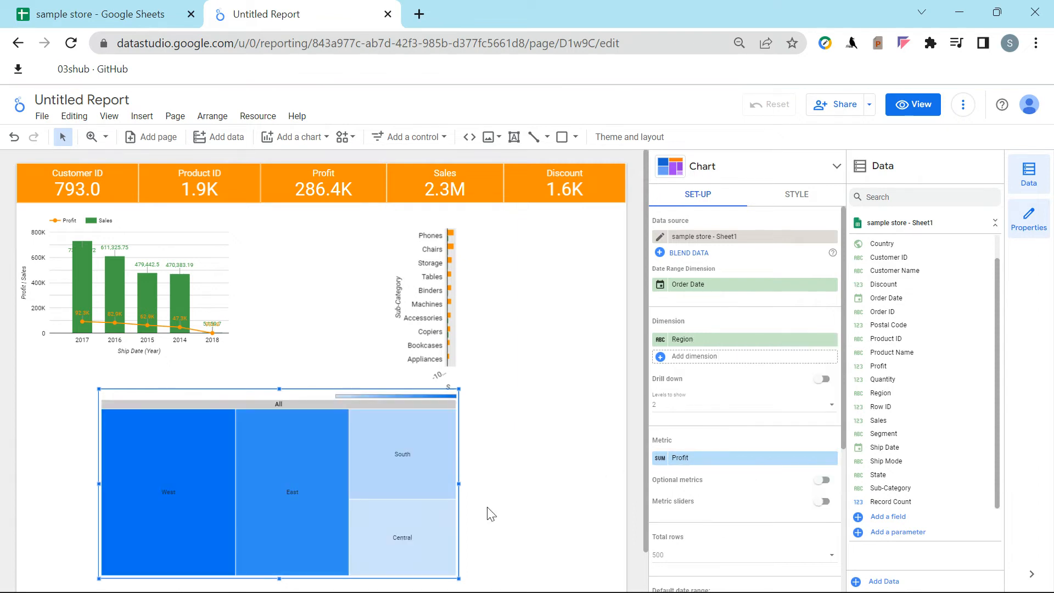
left_click(500, 527)
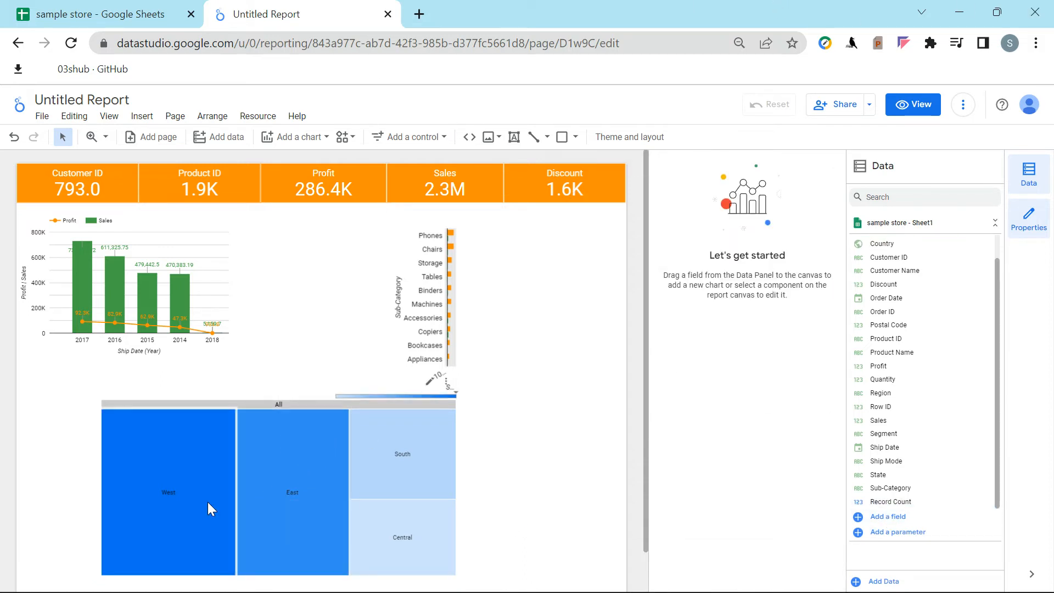
Set the treemap's maximum color to orange and its minimum color to green.
mouse_move(231, 483)
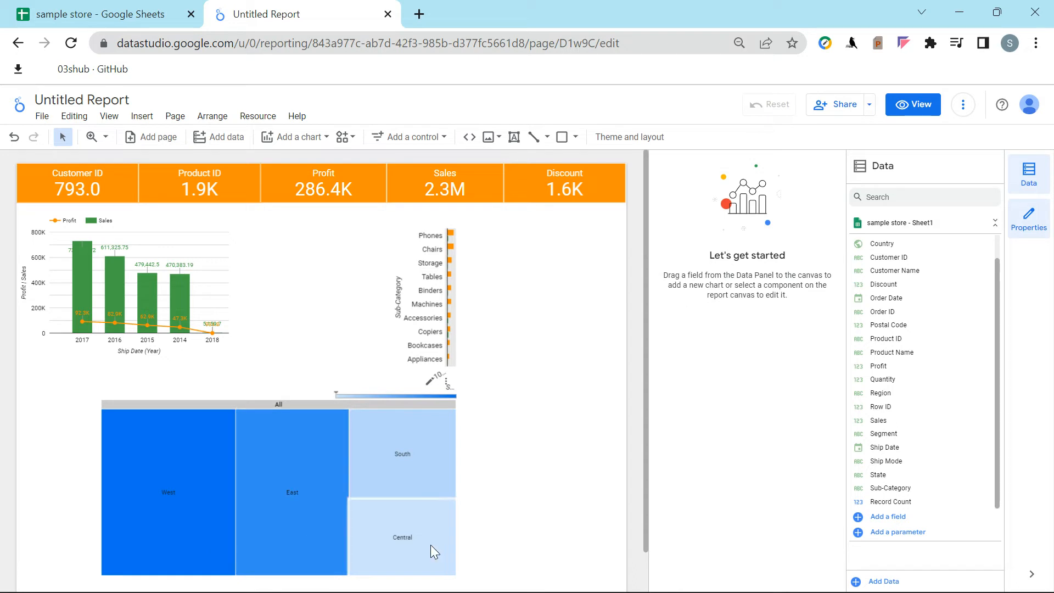
mouse_move(434, 536)
mouse_move(421, 488)
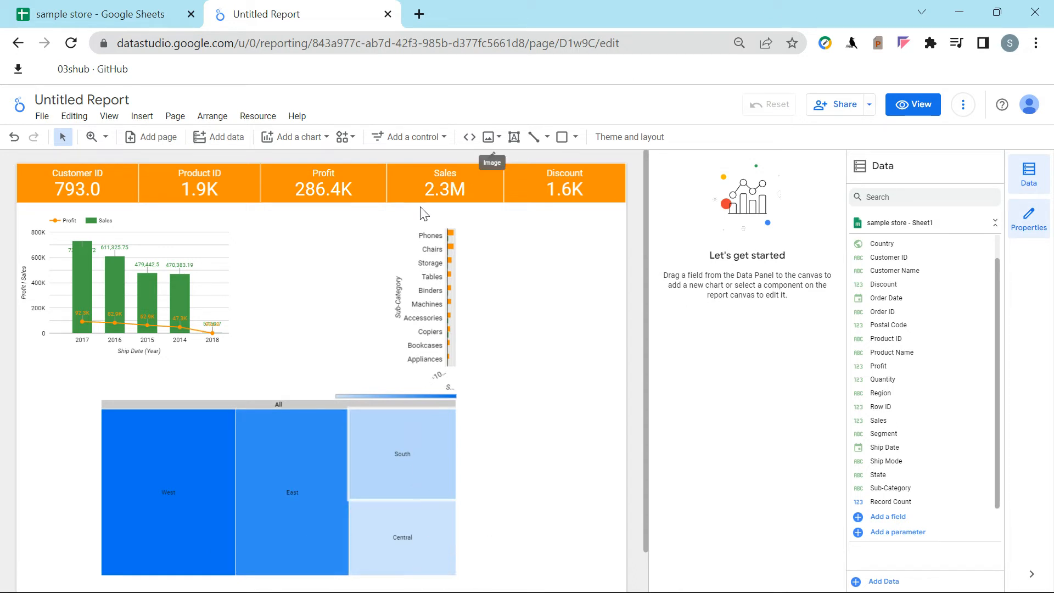
left_click(192, 396)
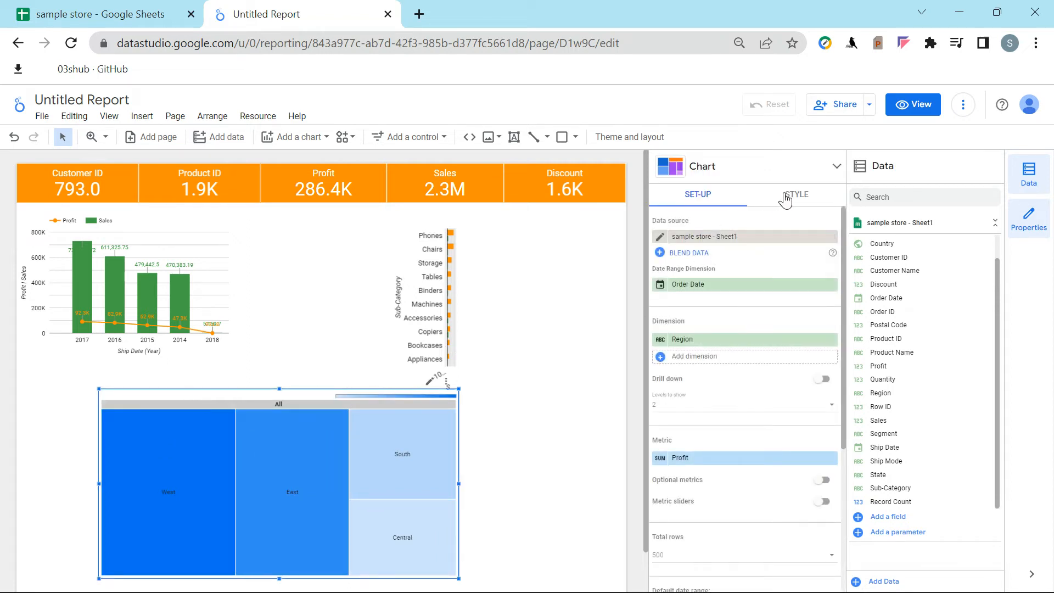
left_click(786, 199)
left_click(666, 264)
left_click(734, 292)
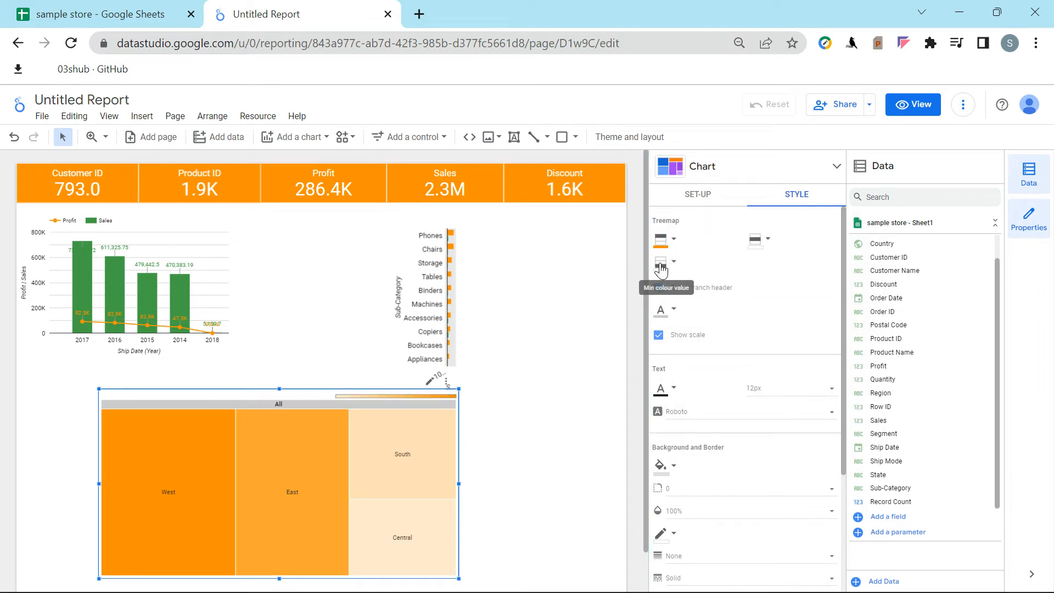
left_click(661, 264)
left_click(765, 314)
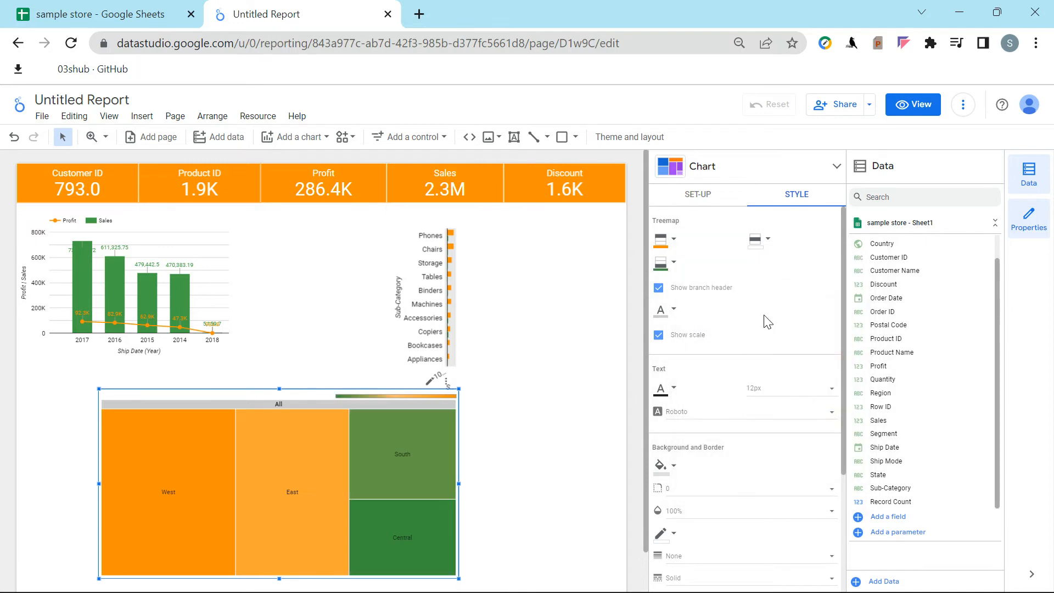
left_click(537, 515)
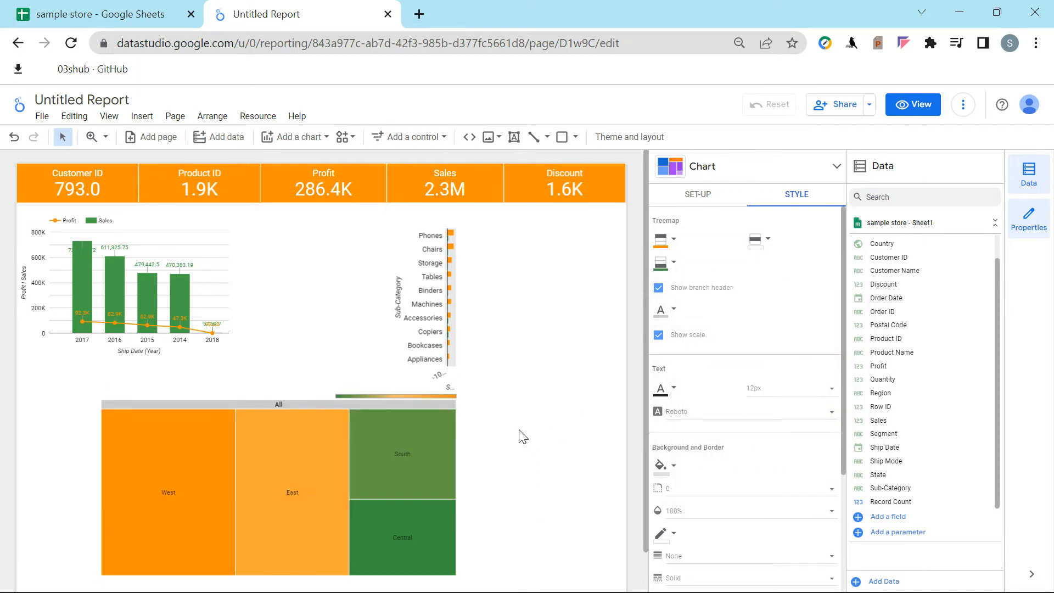
Widen the Sub-Category bar chart toward the combo chart and reduce its height.
left_click(455, 330)
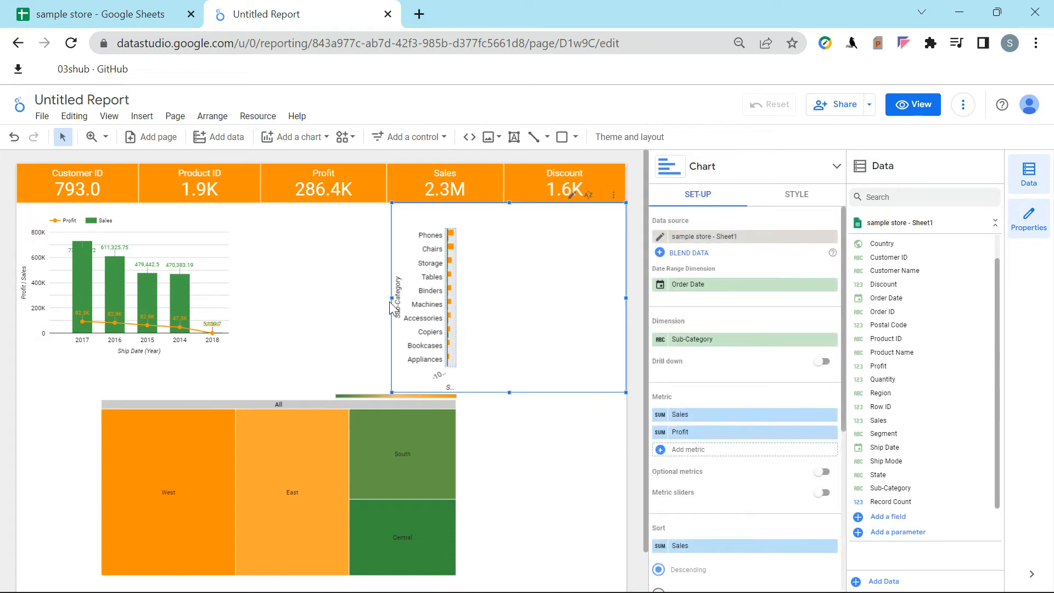
left_click_drag(389, 300, 327, 298)
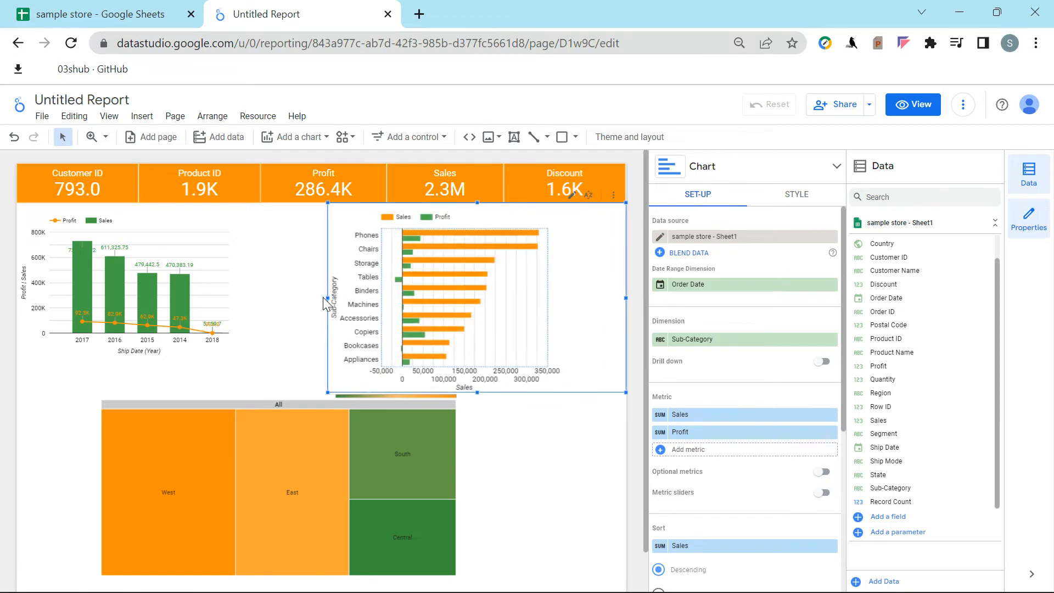
left_click_drag(477, 392, 478, 330)
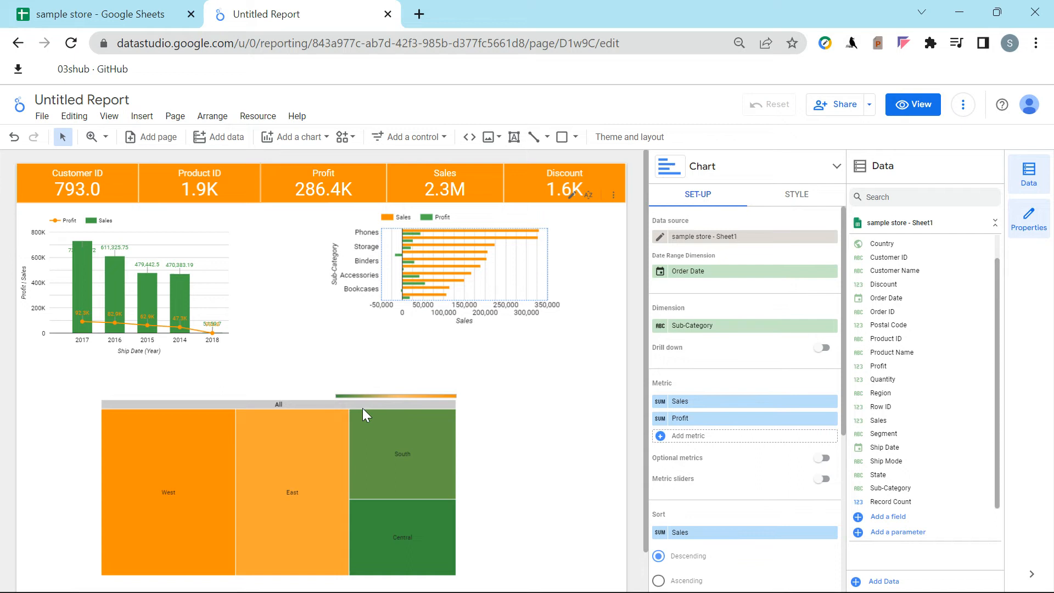
Shrink the treemap and move it directly beneath the combo chart at the page's left edge.
left_click(386, 418)
left_click_drag(459, 484, 295, 467)
left_click_drag(198, 576, 207, 511)
left_click_drag(186, 390, 104, 371)
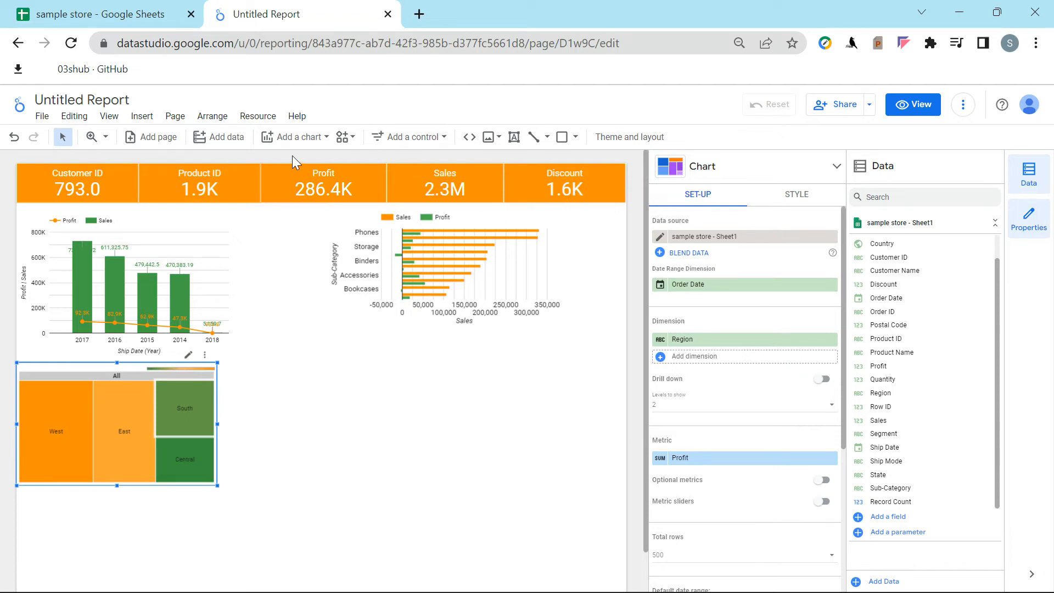
Add a doughnut chart in the empty area beneath the bar chart.
left_click(295, 136)
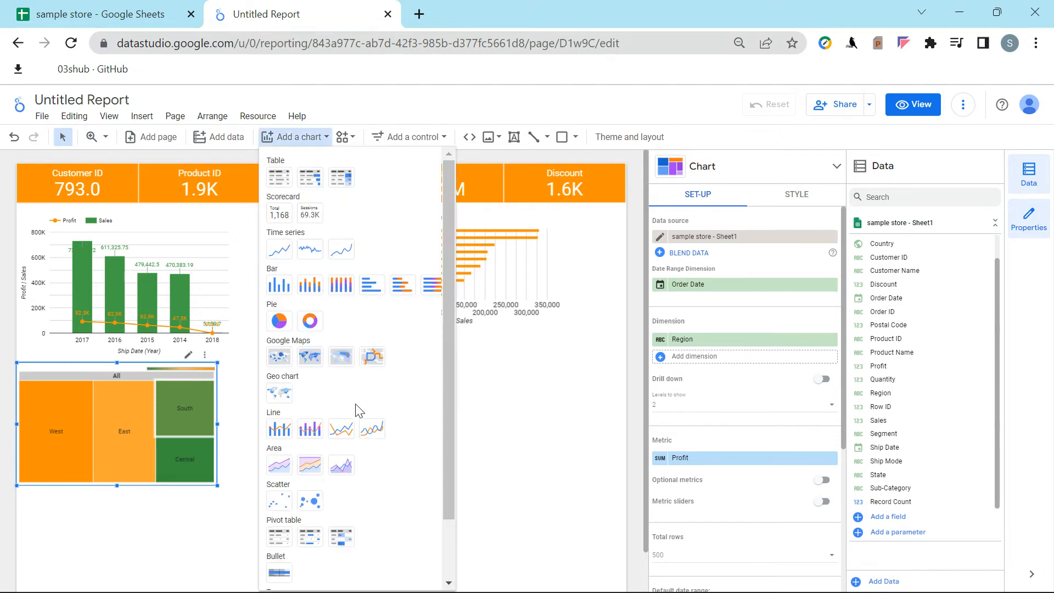
left_click(310, 321)
left_click(402, 422)
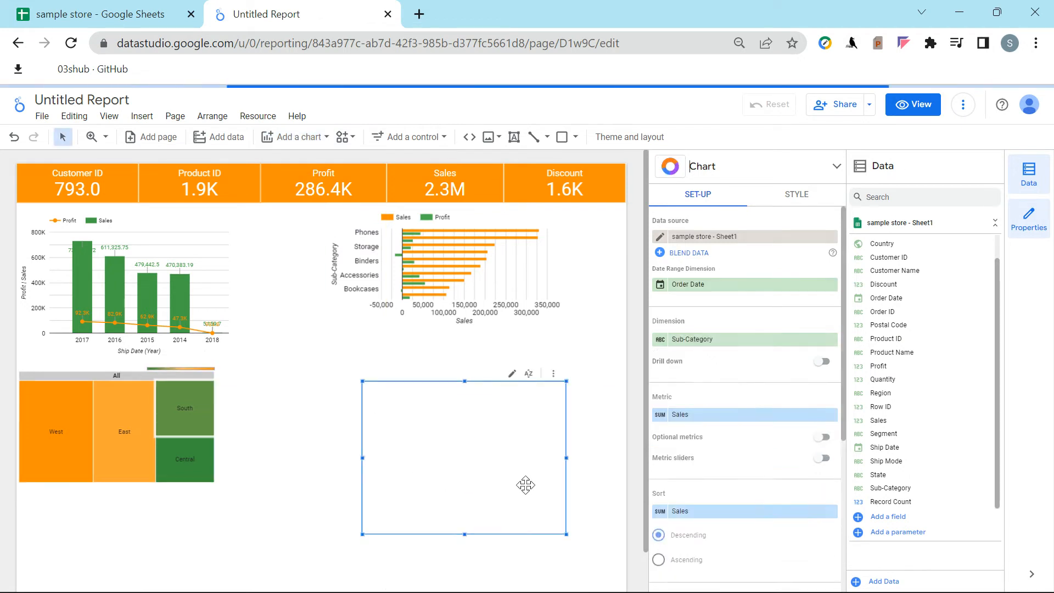
Set the doughnut chart's dimension to Segment.
left_click(731, 340)
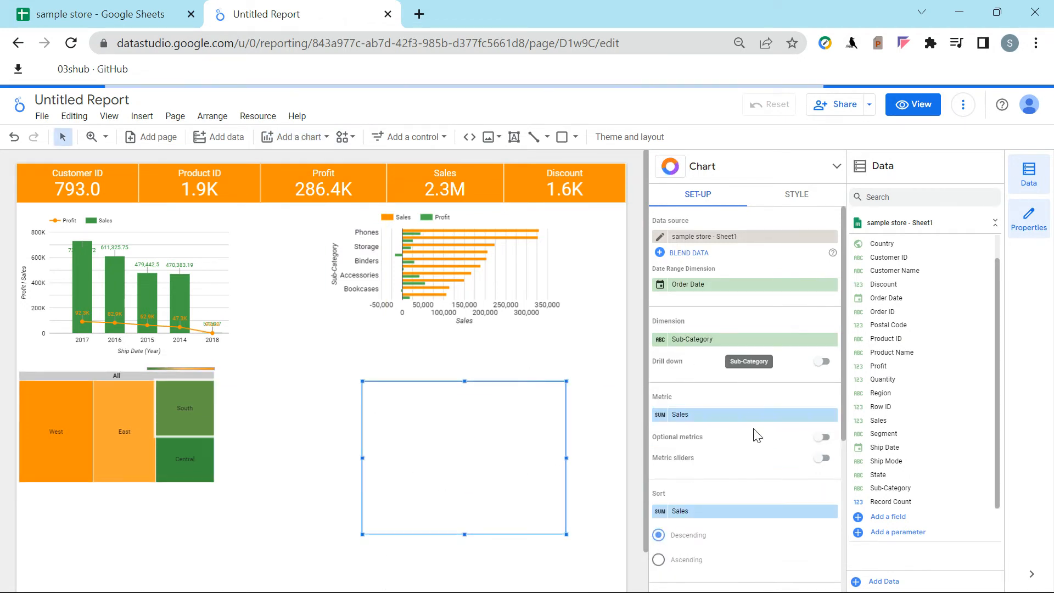
scroll(756, 462, "down", 5)
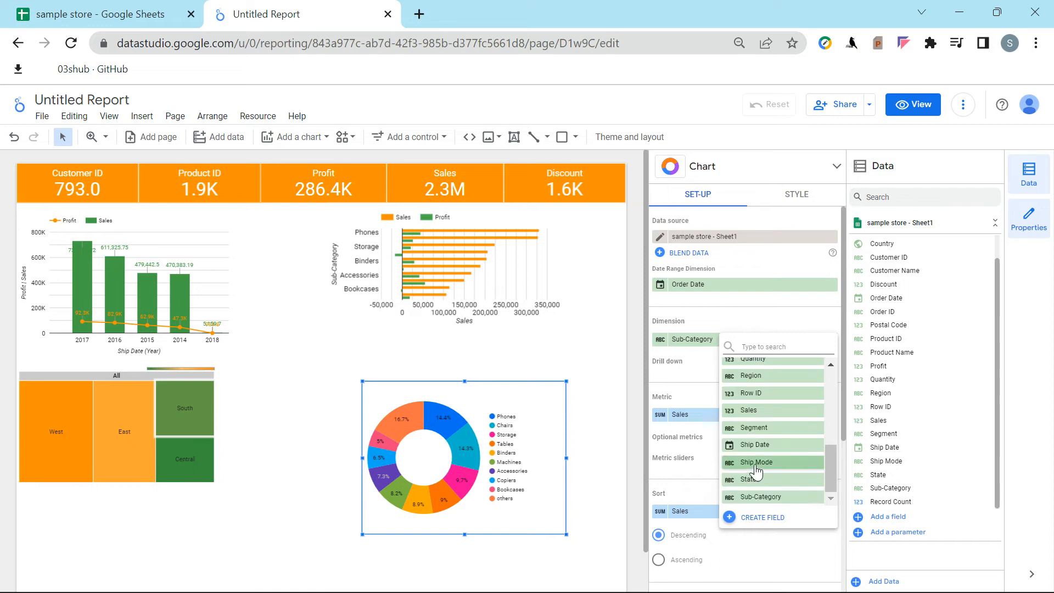
scroll(771, 468, "up", 4)
scroll(773, 468, "down", 4)
left_click(775, 429)
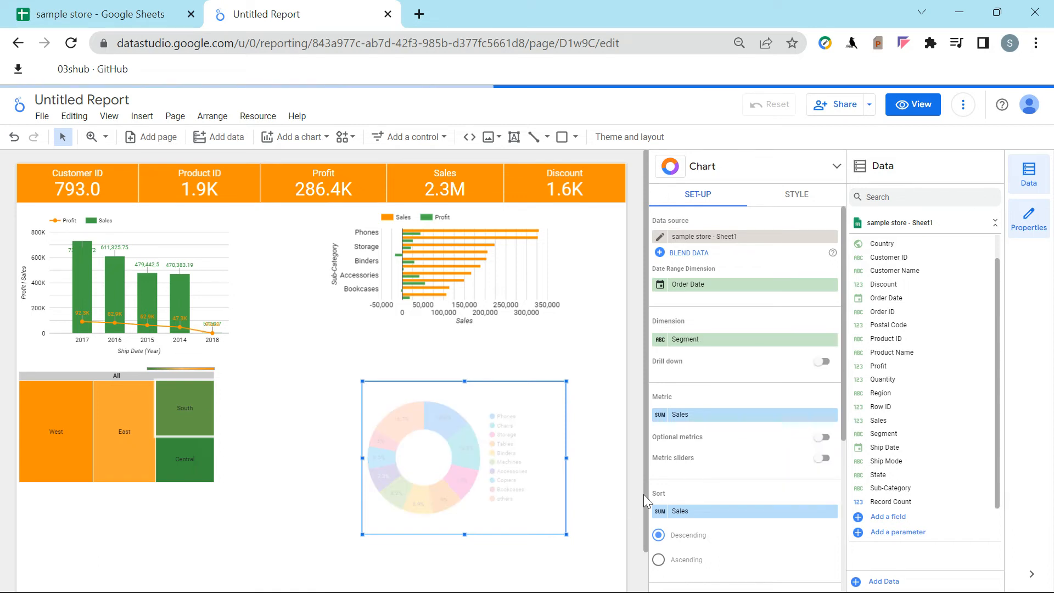
Examine the doughnut chart's style options, including the content choices for its slice labels.
left_click(809, 199)
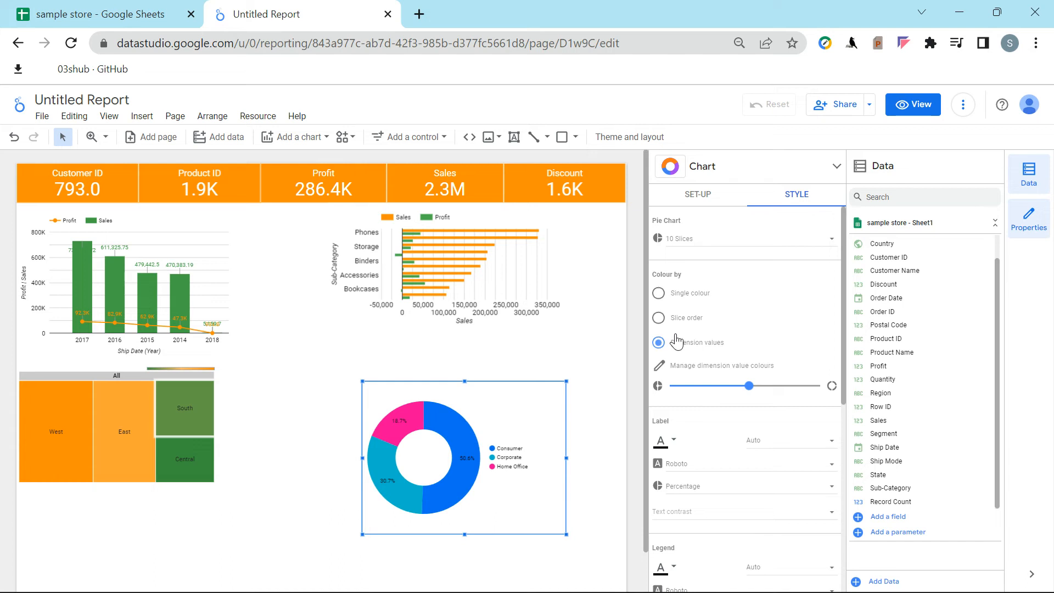
scroll(730, 473, "down", 3)
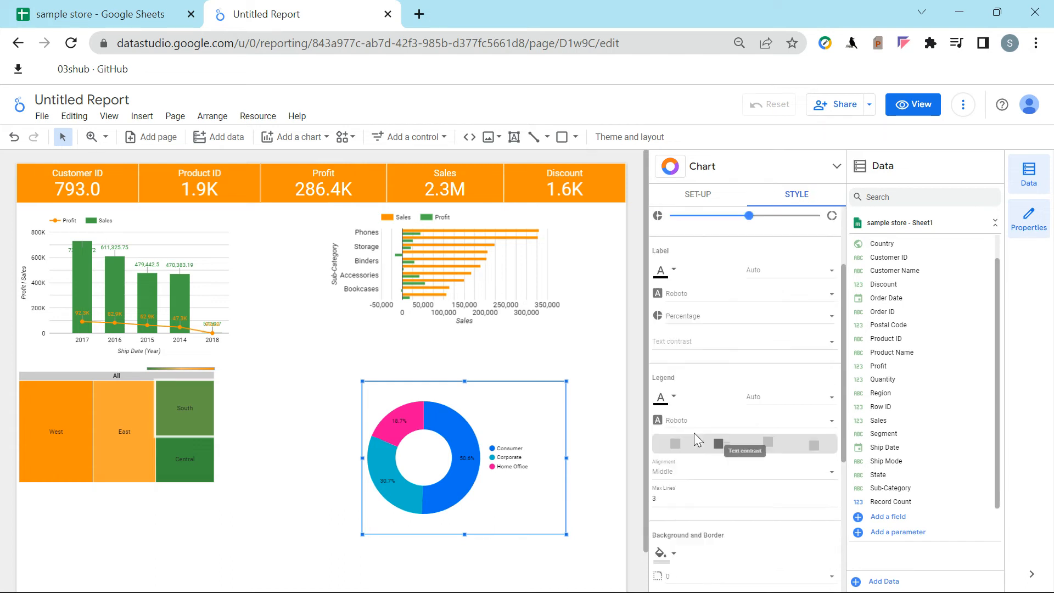
scroll(714, 418, "up", 2)
scroll(714, 417, "up", 2)
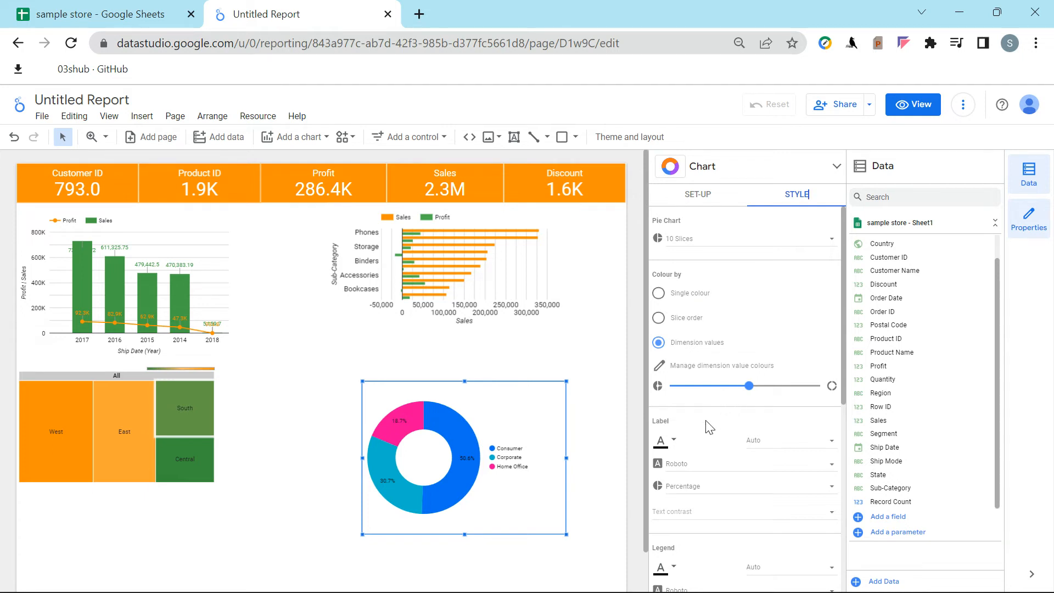
left_click(674, 487)
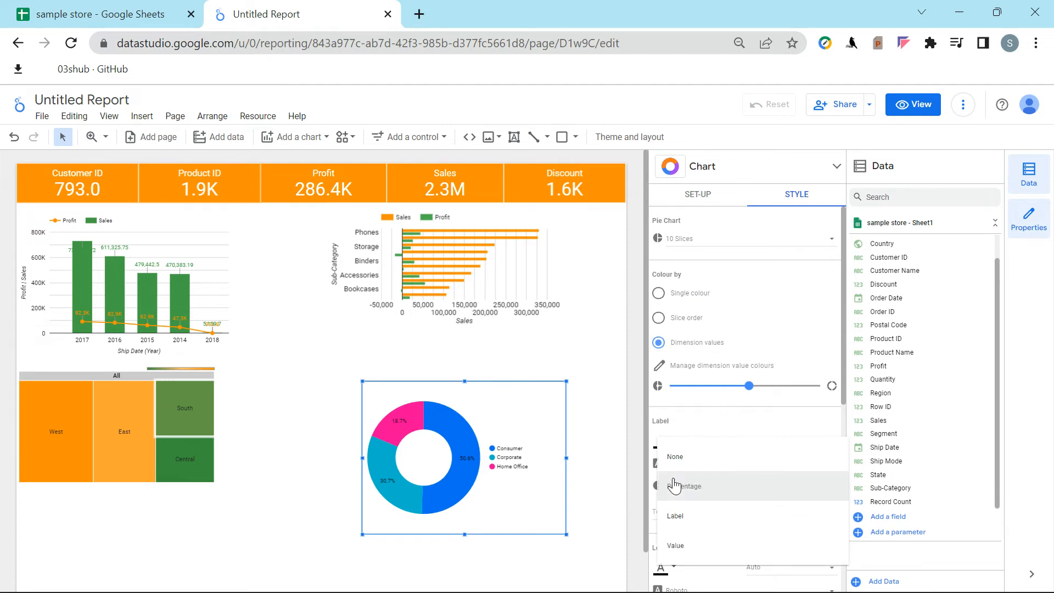
left_click(622, 346)
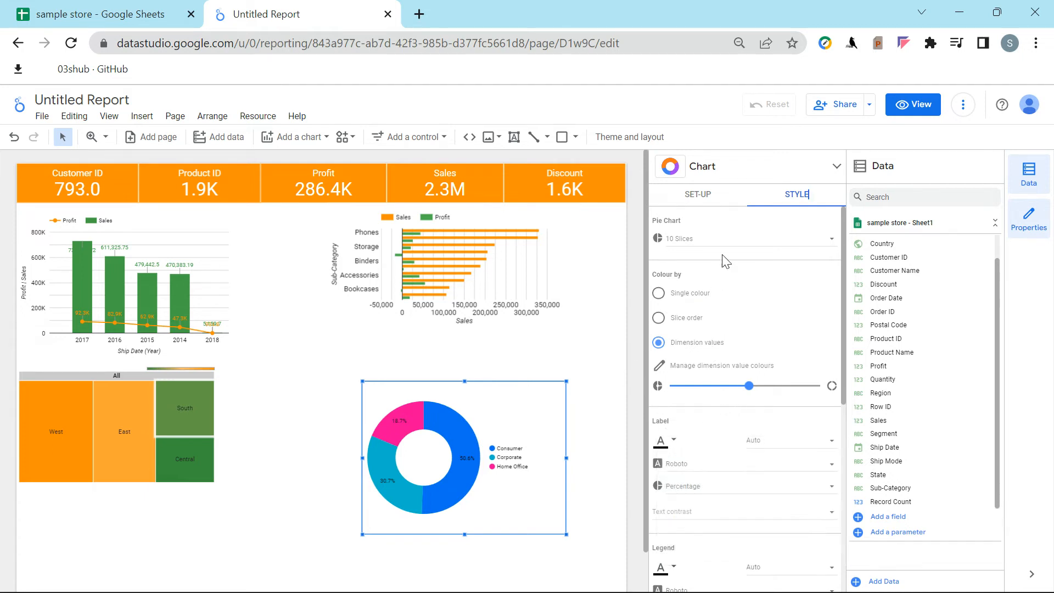
scroll(777, 430, "down", 3)
scroll(776, 439, "up", 3)
Set the dimension value colours to orange for Phones, green for Chairs and blue for Storage.
left_click(694, 373)
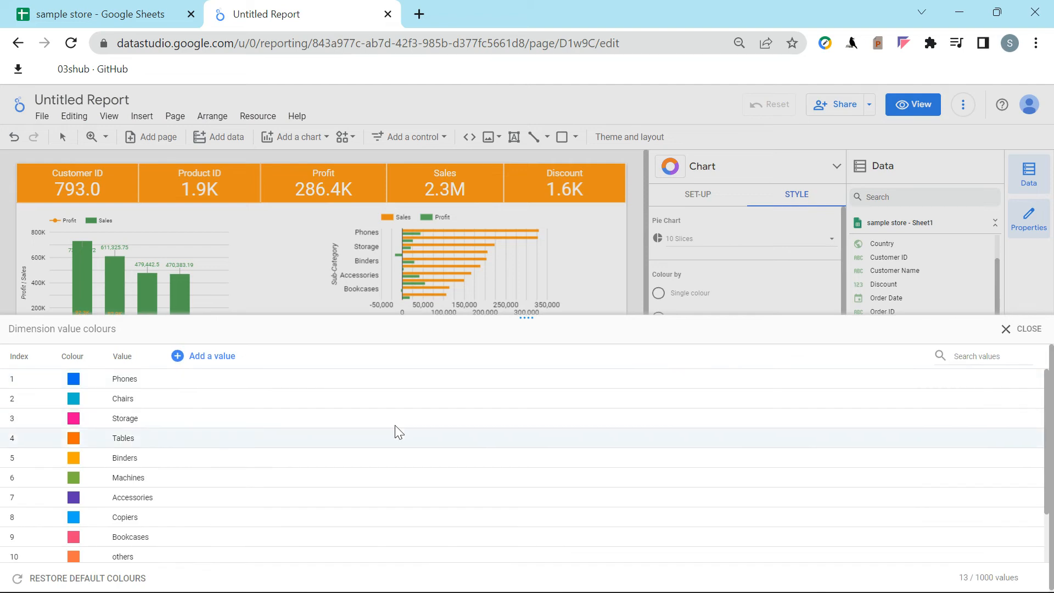
left_click(77, 380)
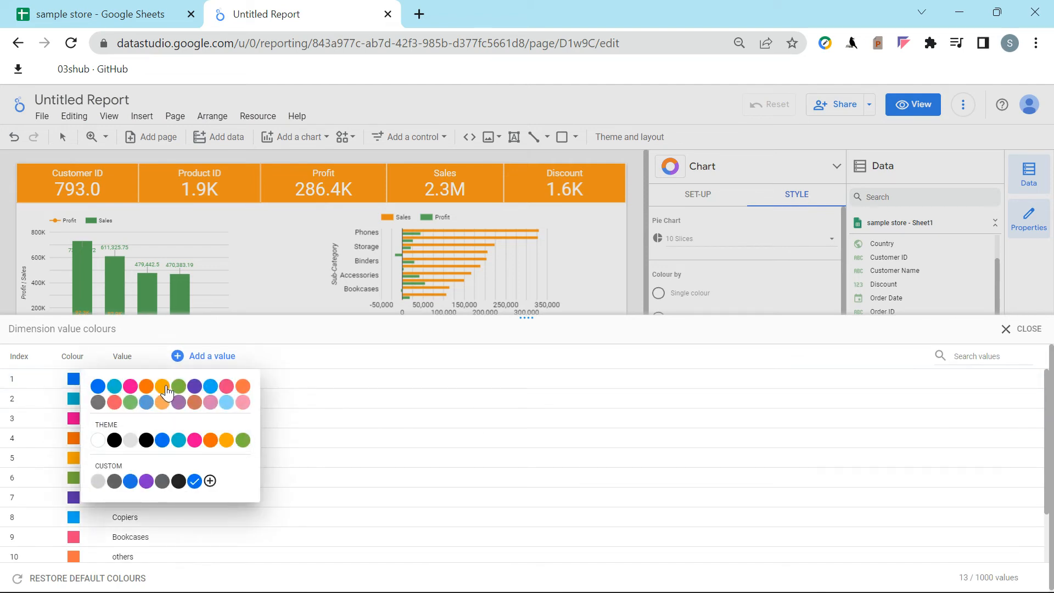
left_click(150, 387)
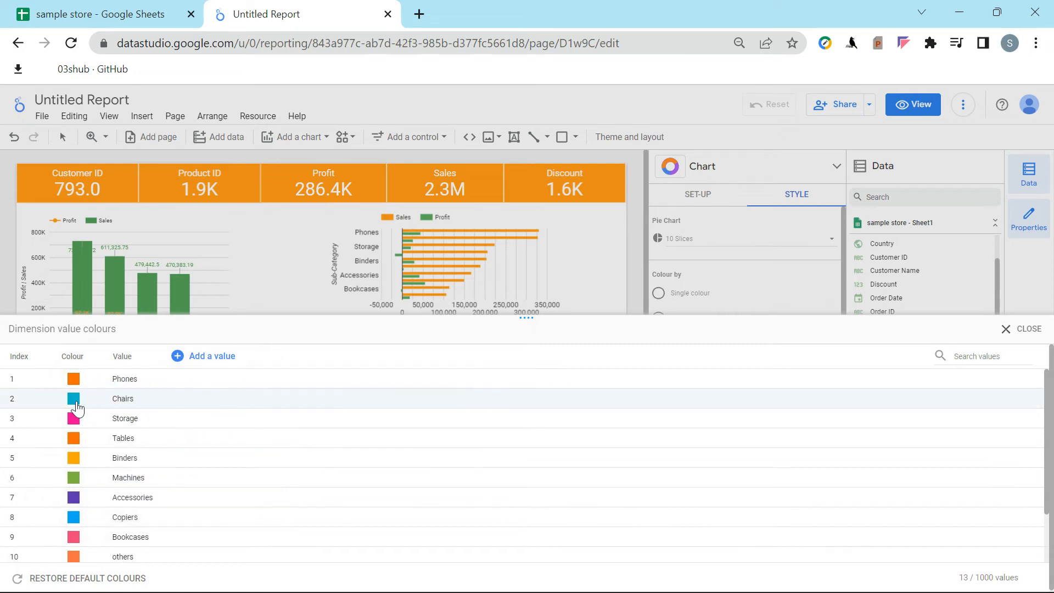
left_click(74, 406)
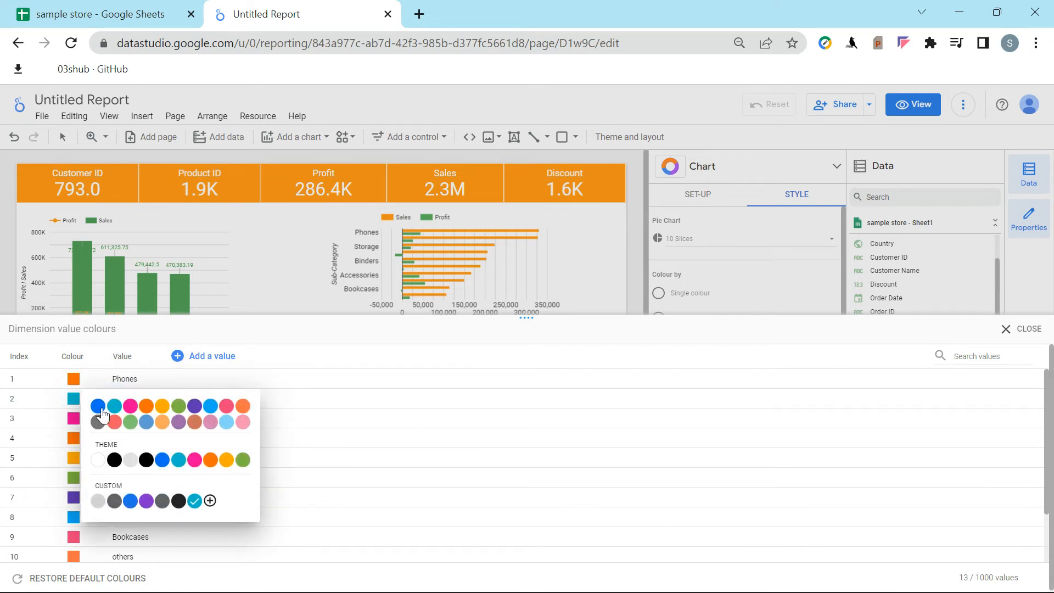
left_click(179, 407)
left_click(74, 418)
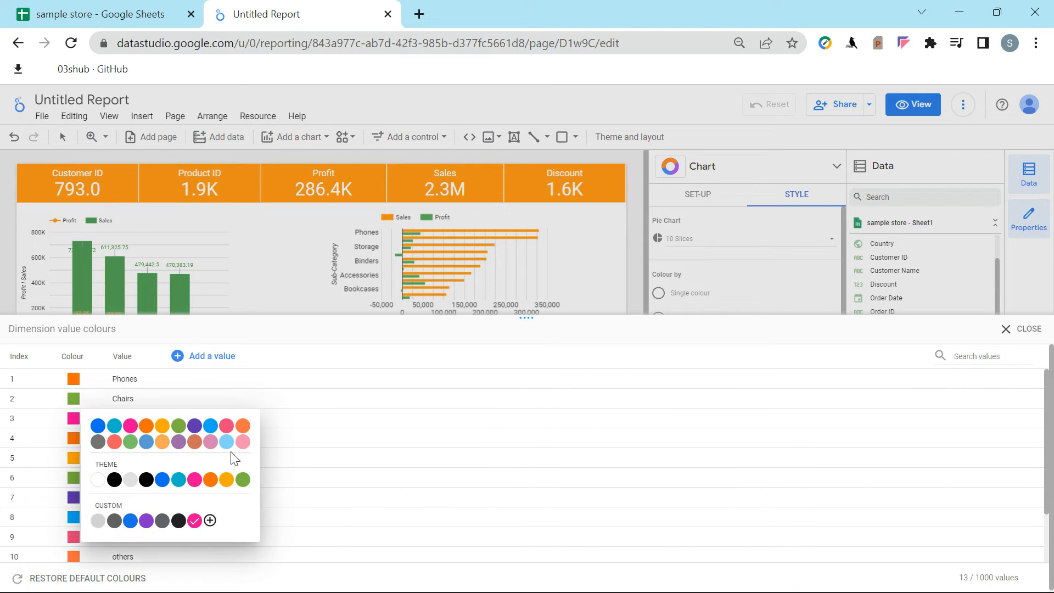
left_click(209, 426)
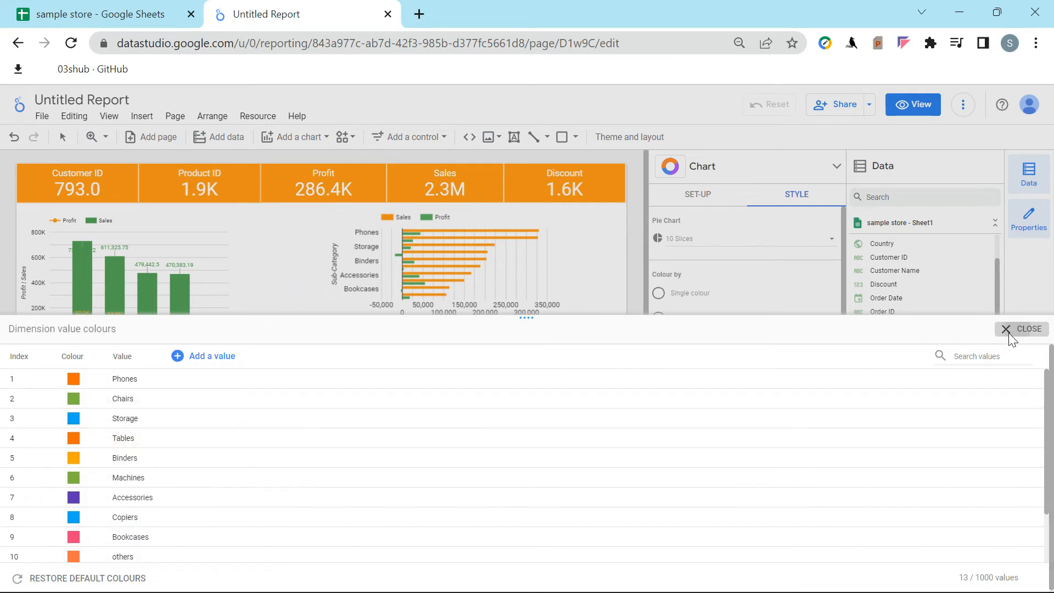
left_click(1026, 330)
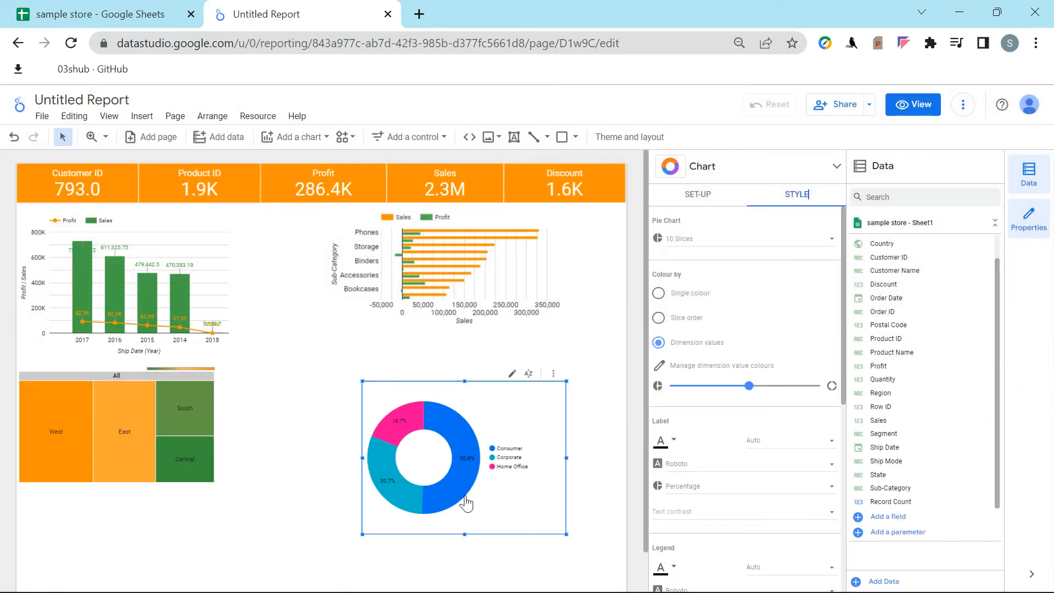
Colour the doughnut chart by slice order, using orange, green and blue for the first three slices.
left_click(462, 443)
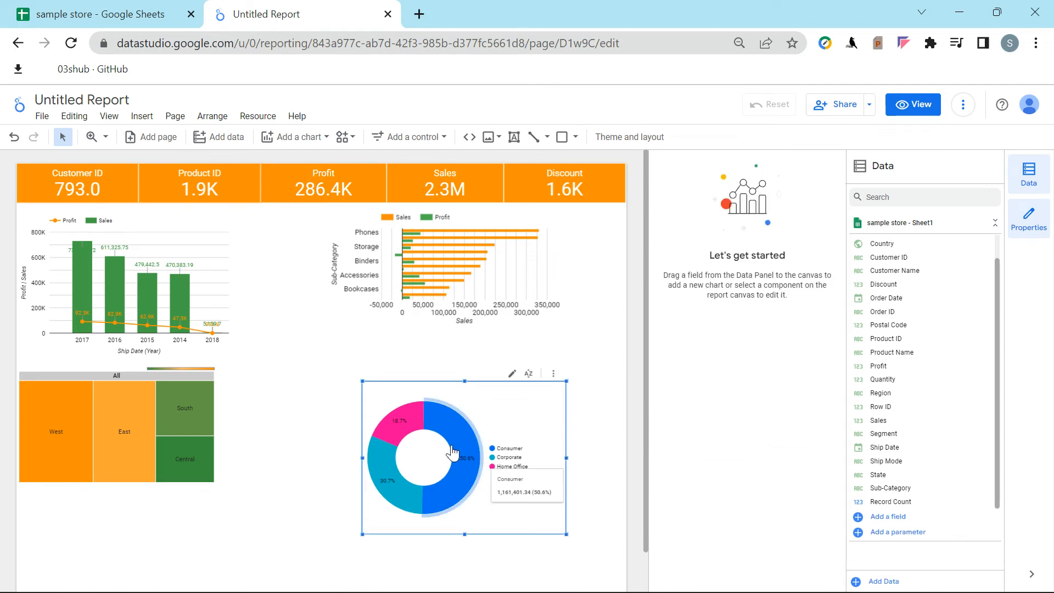
left_click(453, 452)
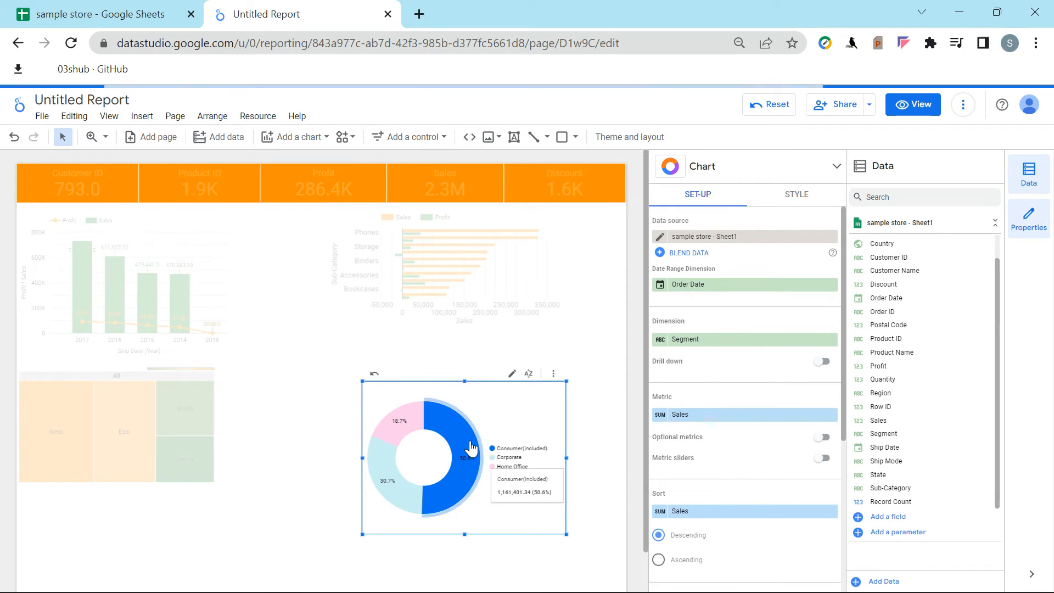
left_click(471, 449)
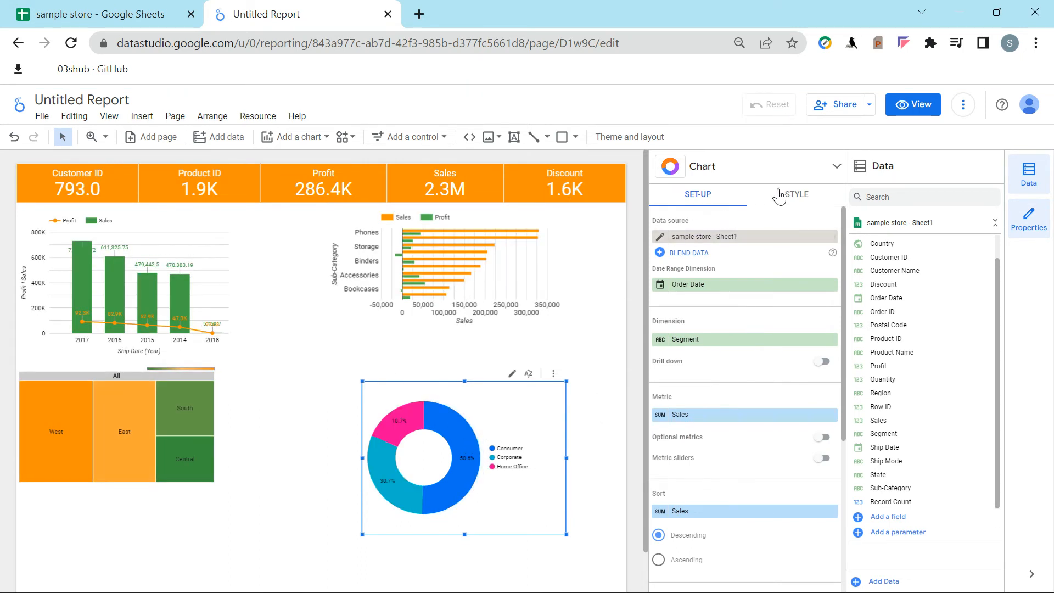
left_click(814, 205)
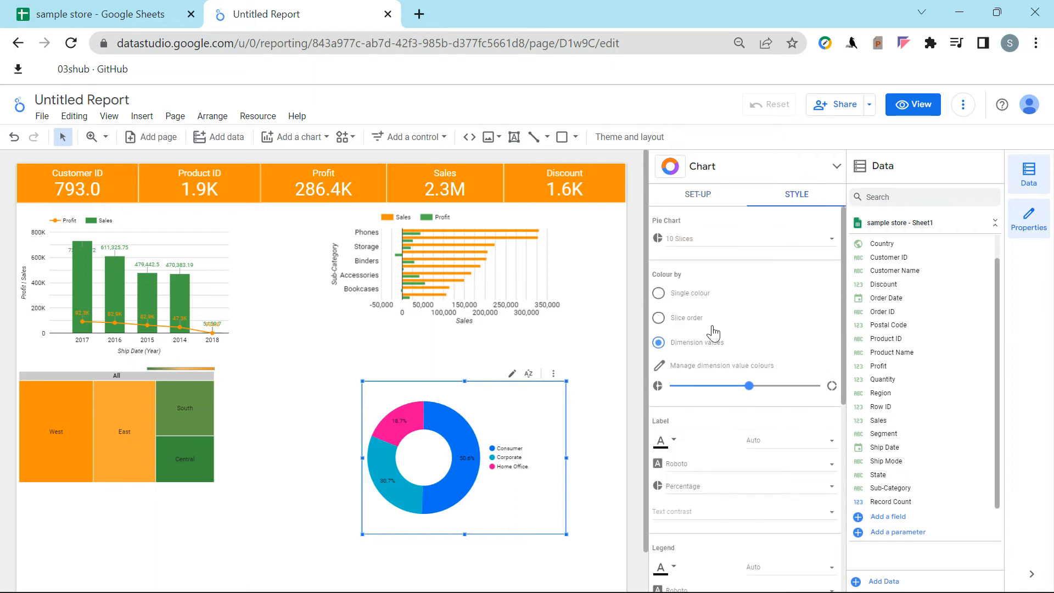
left_click(687, 319)
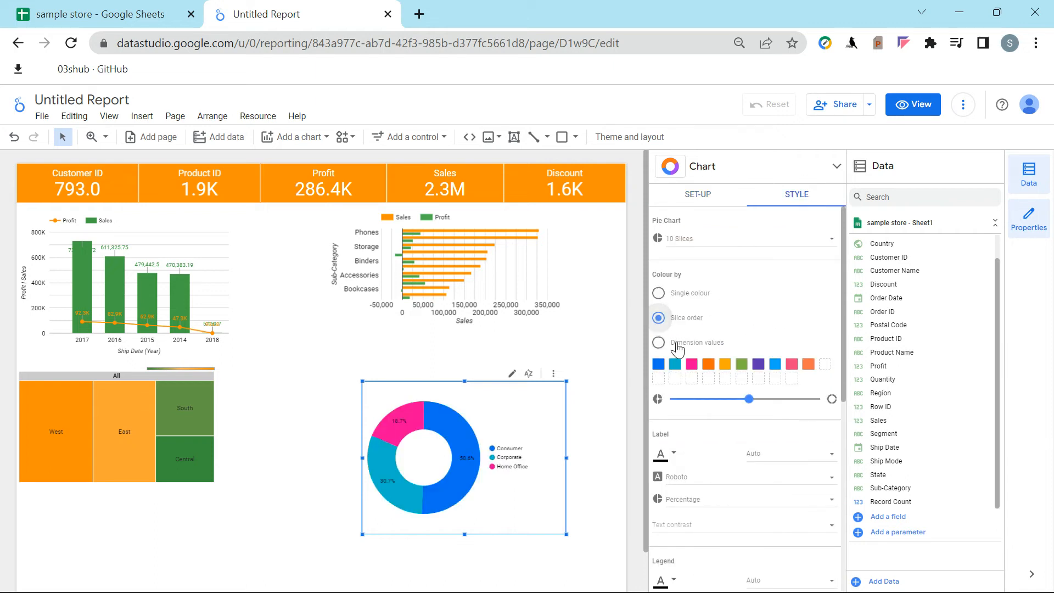
left_click(660, 365)
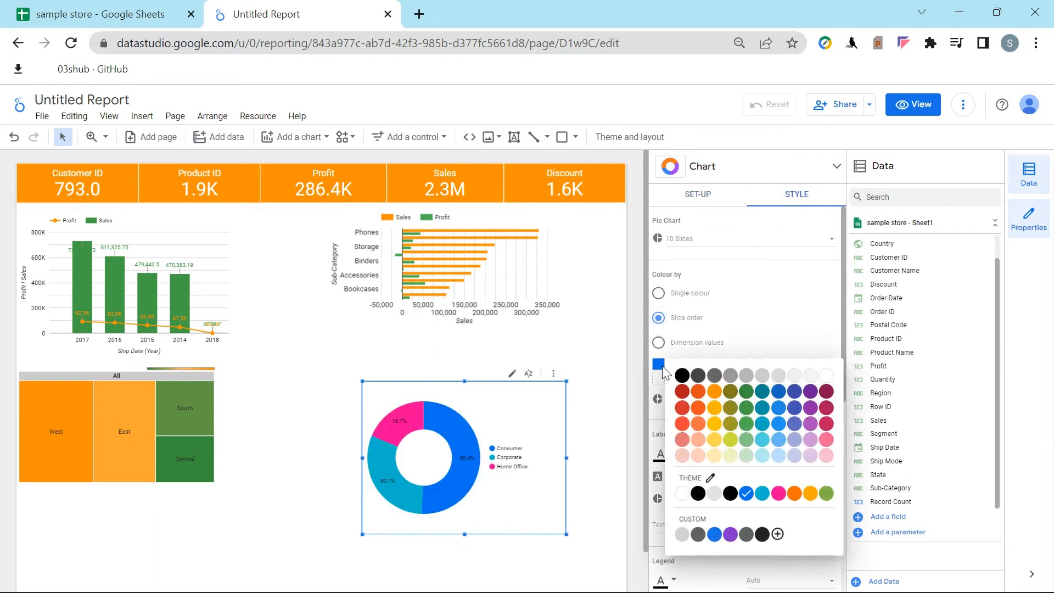
left_click(714, 396)
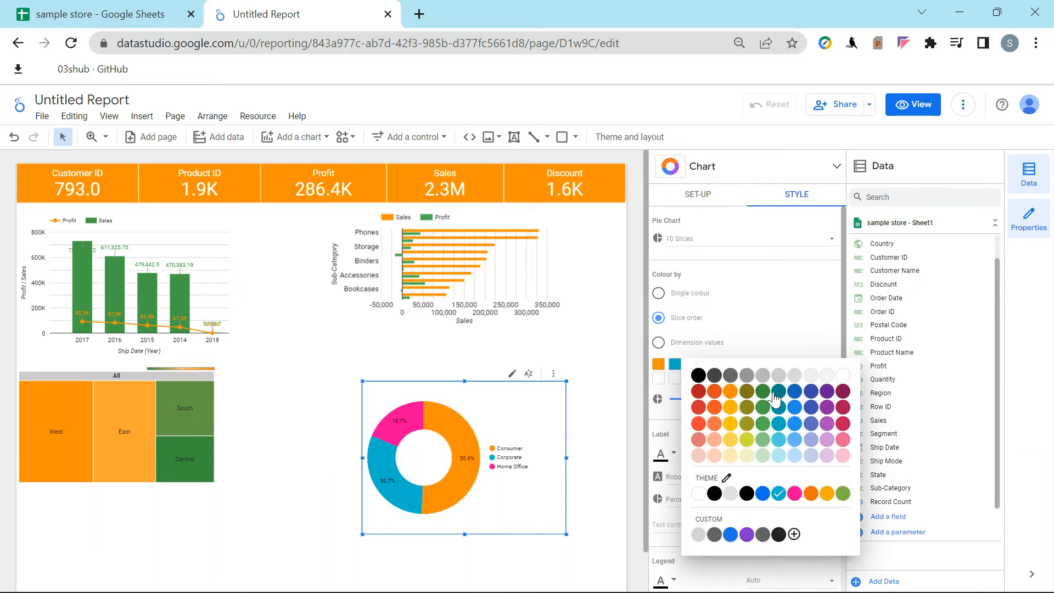
left_click(770, 409)
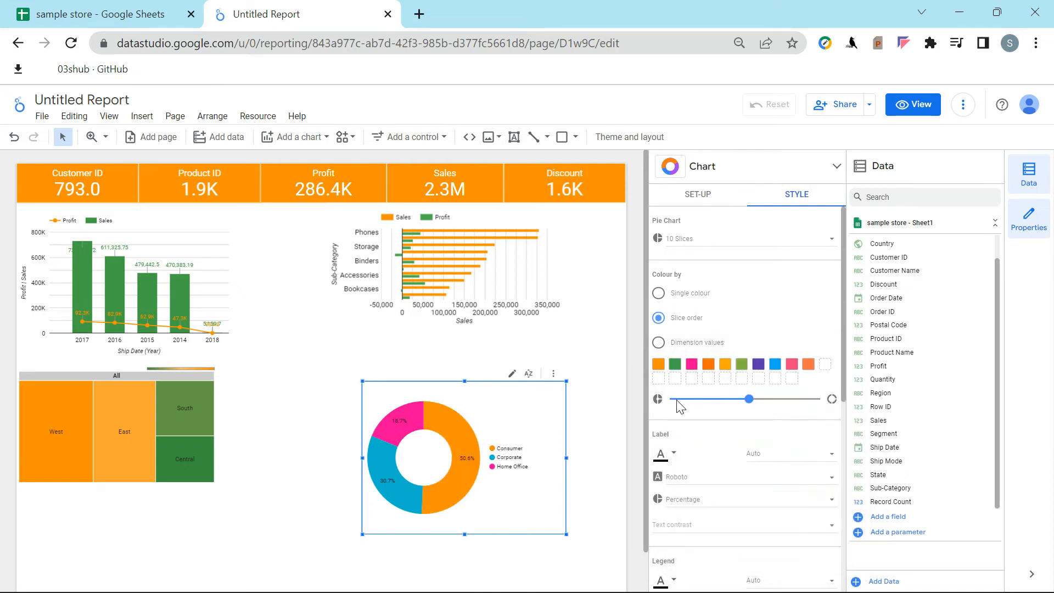
left_click(693, 364)
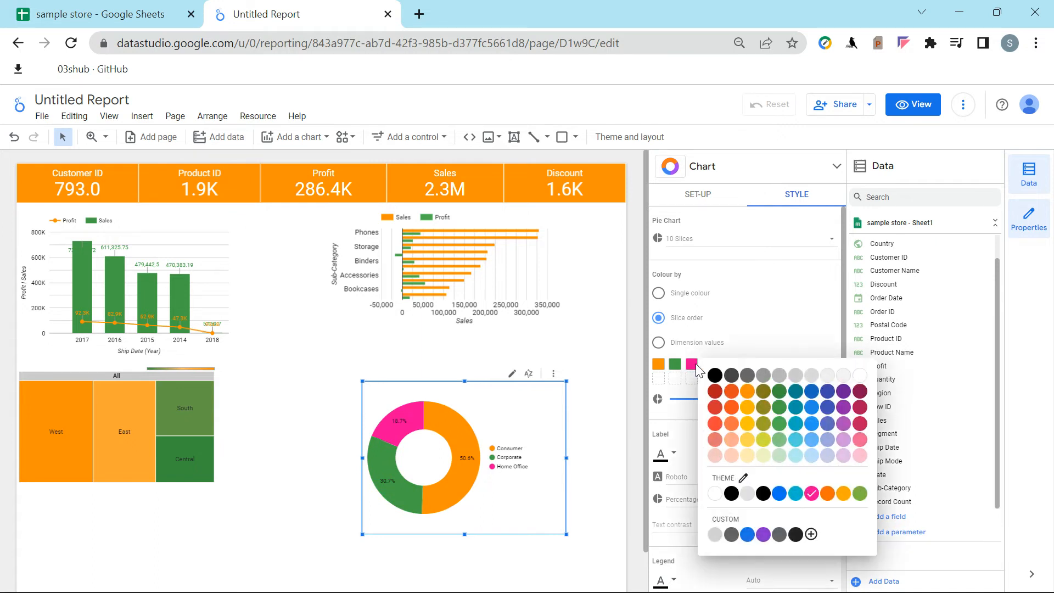
left_click(812, 408)
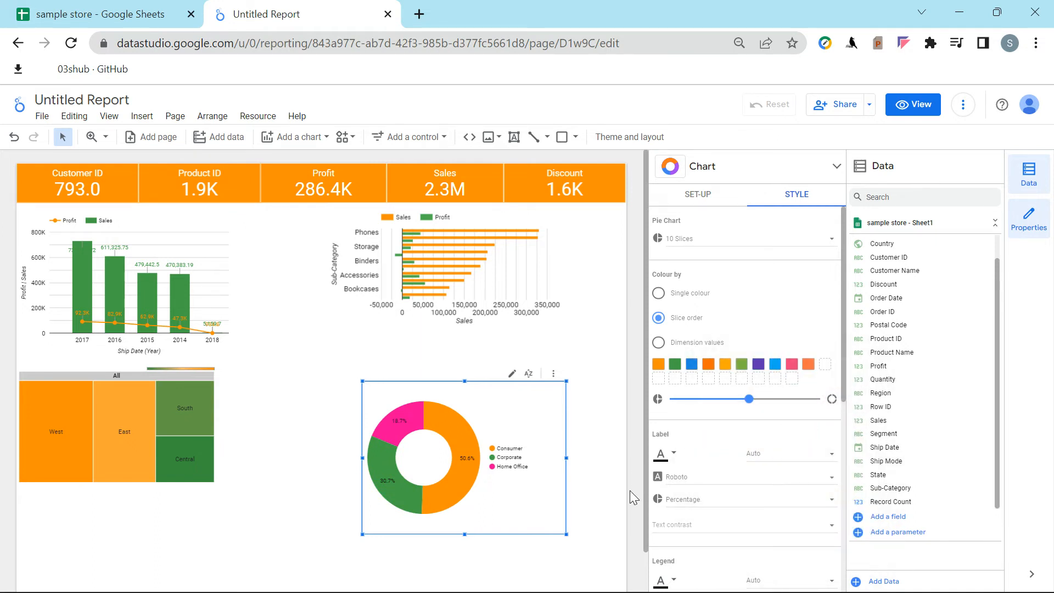
left_click(434, 575)
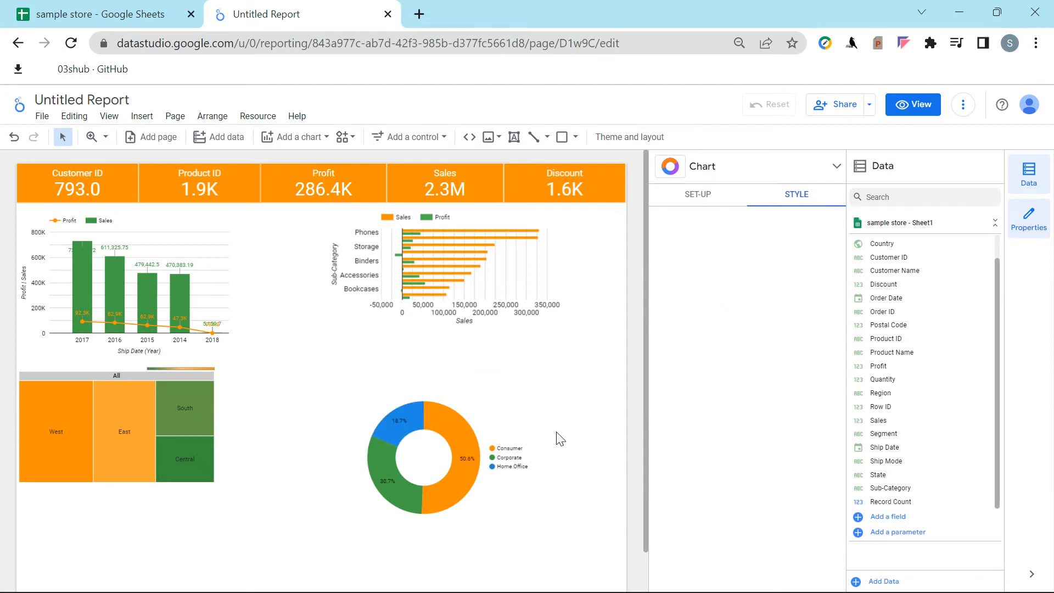
Shrink the doughnut chart and move it into the gap between the combo chart and the Sub-Category bar chart.
left_click(509, 415)
left_click_drag(509, 416, 394, 405)
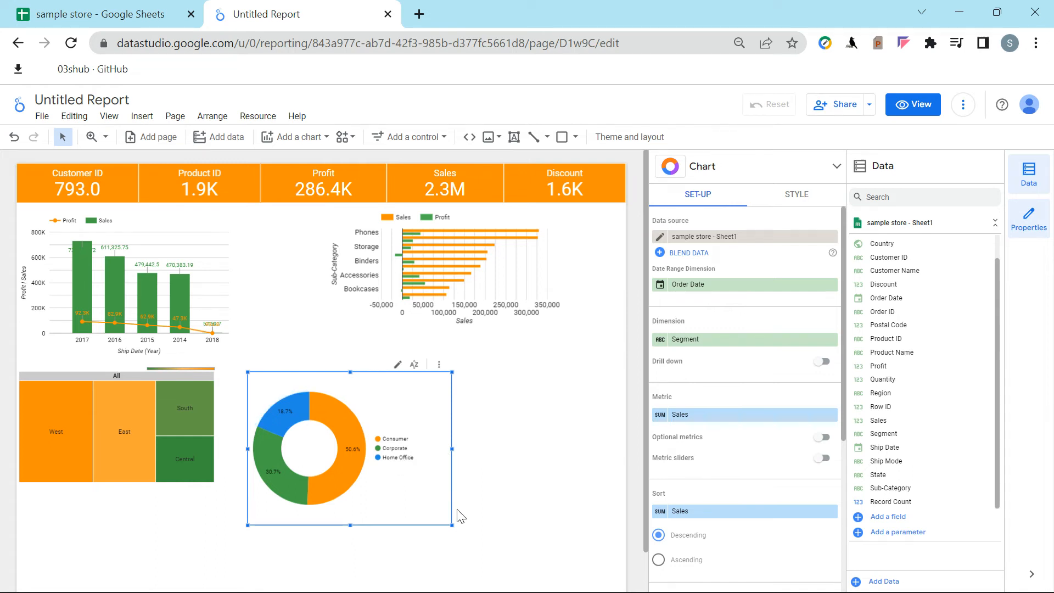
left_click_drag(455, 528, 431, 488)
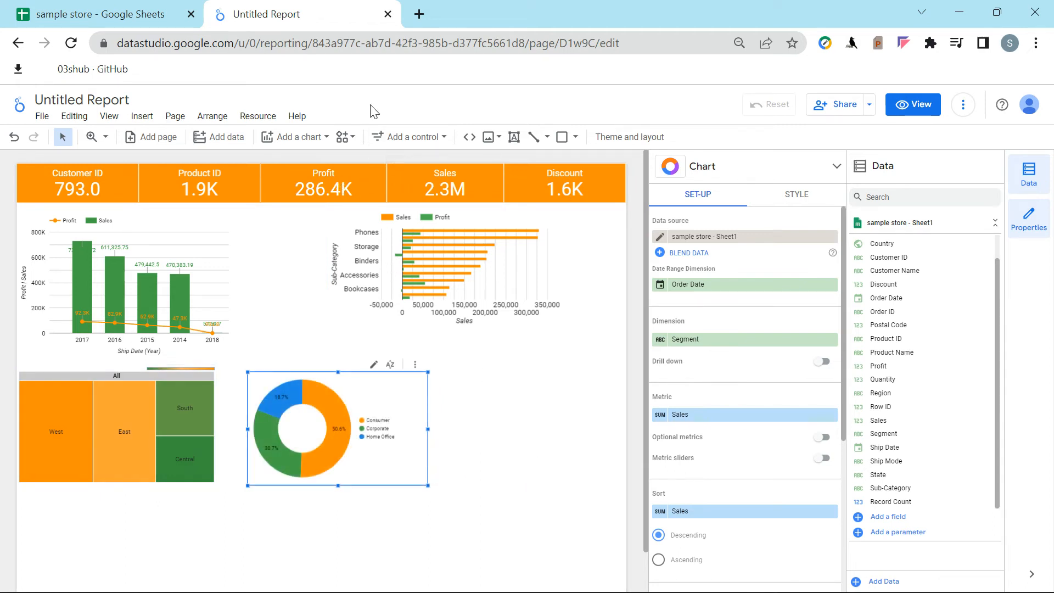
left_click(305, 137)
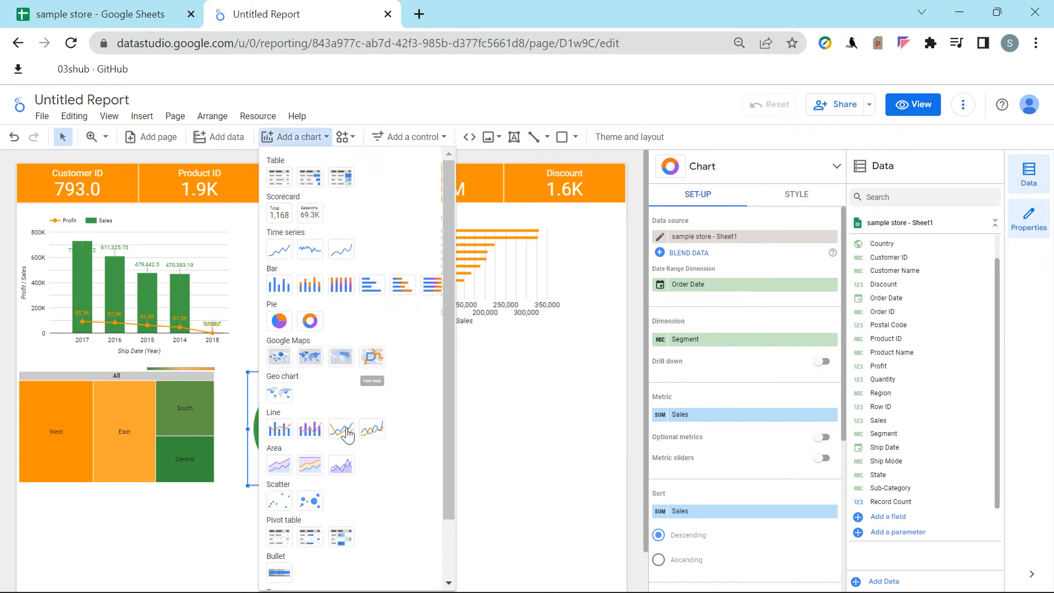
left_click(542, 403)
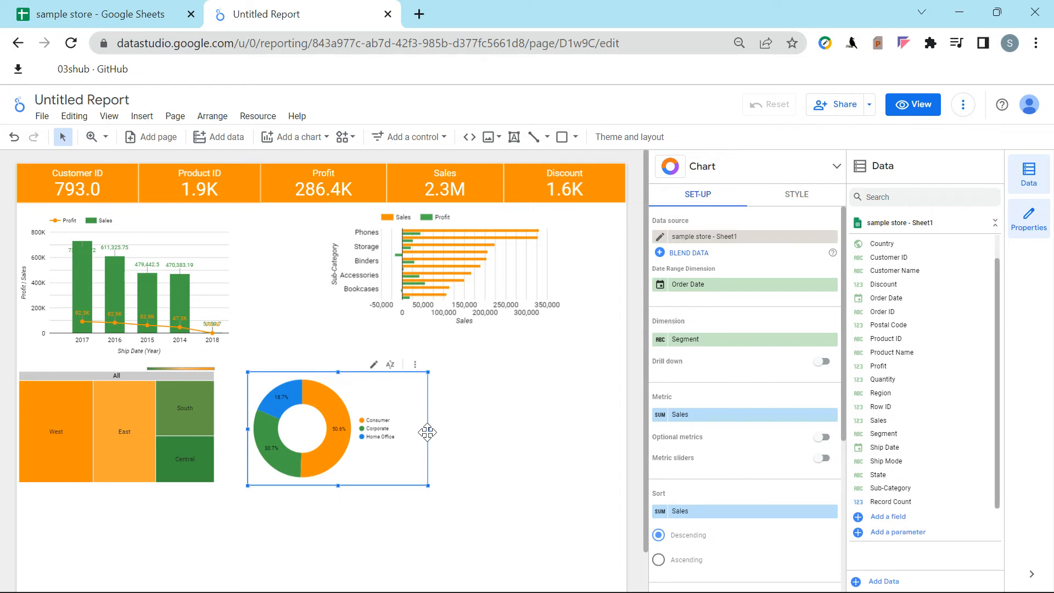
left_click_drag(429, 430, 379, 430)
left_click_drag(319, 379, 291, 220)
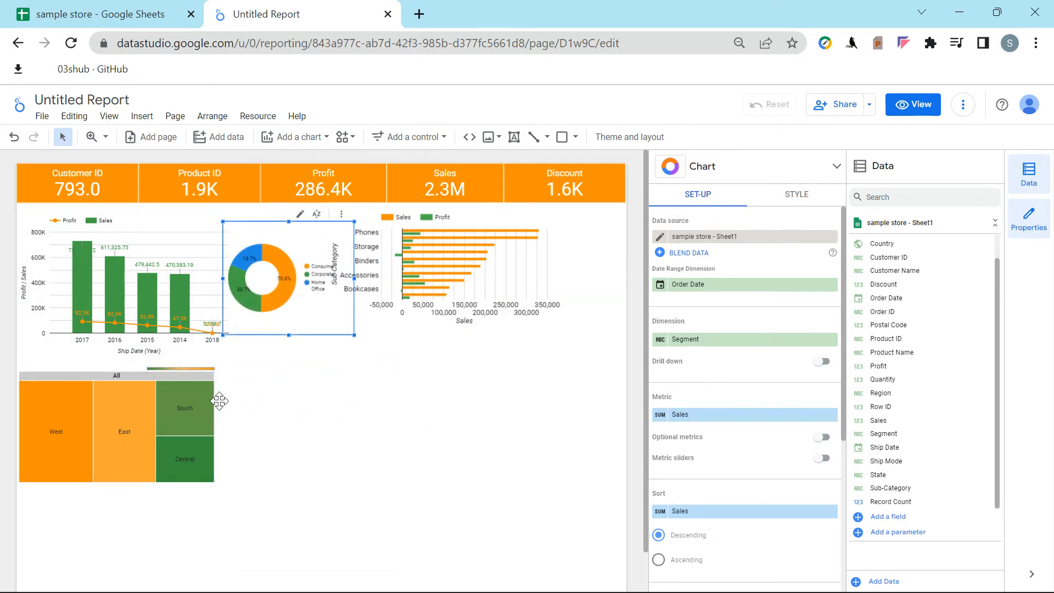
Add a Google Maps bubble map in the empty area beside the treemap, beneath the doughnut and bar charts.
left_click(301, 138)
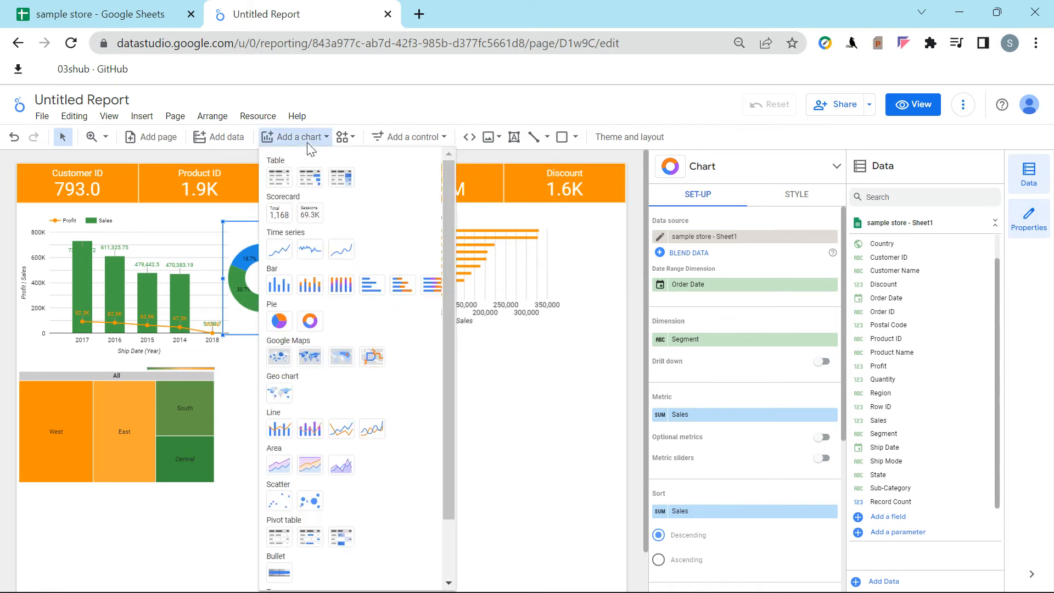
left_click(279, 358)
left_click(282, 378)
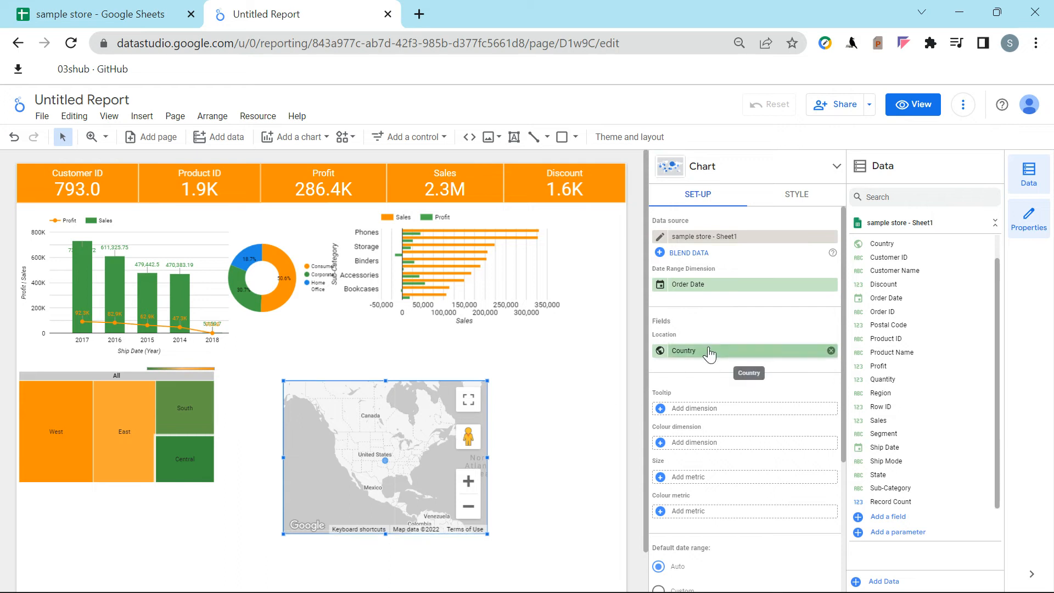
scroll(377, 467, "up", 1)
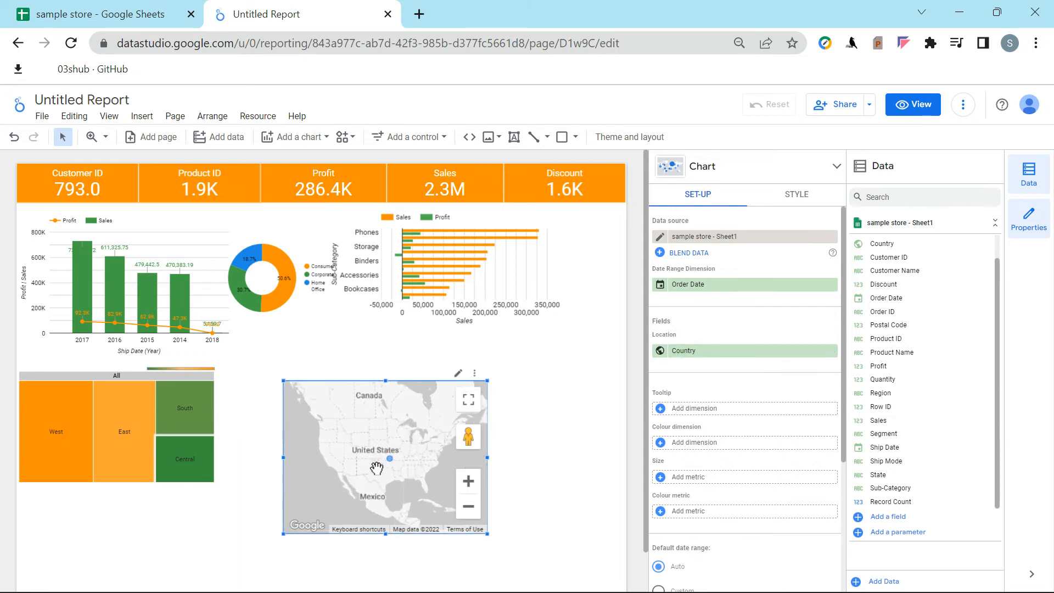
scroll(377, 467, "up", 1)
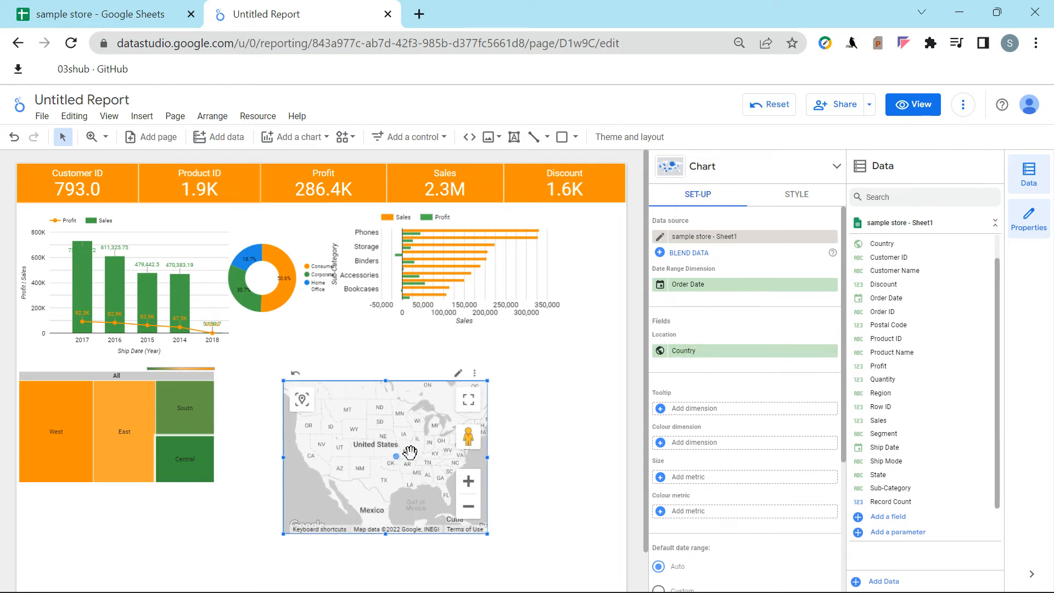
Set the bubble map's location field to City and enlarge the map in width and height across the empty area.
left_click(705, 356)
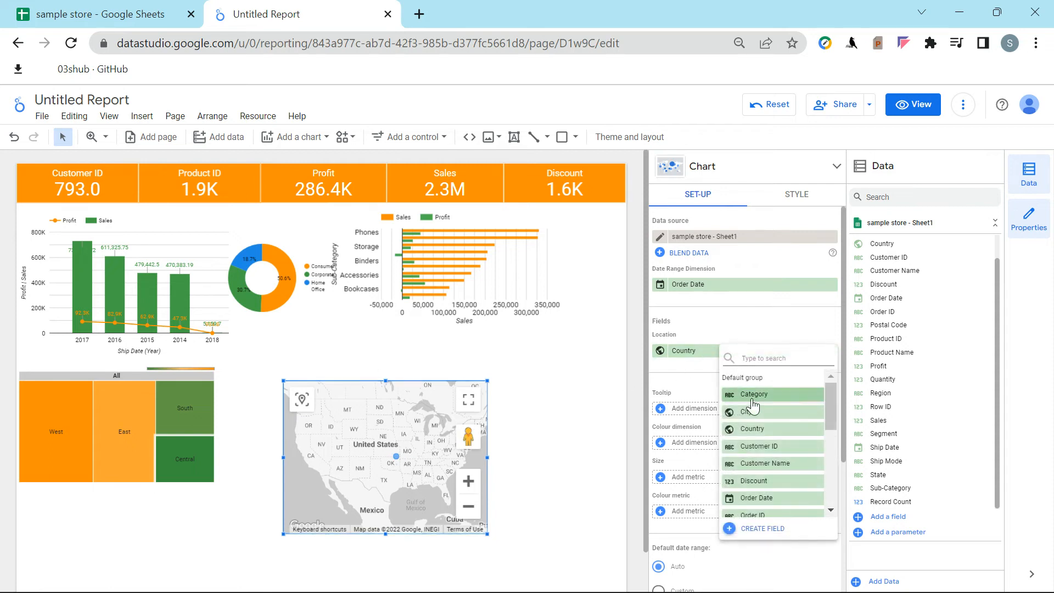
left_click(753, 412)
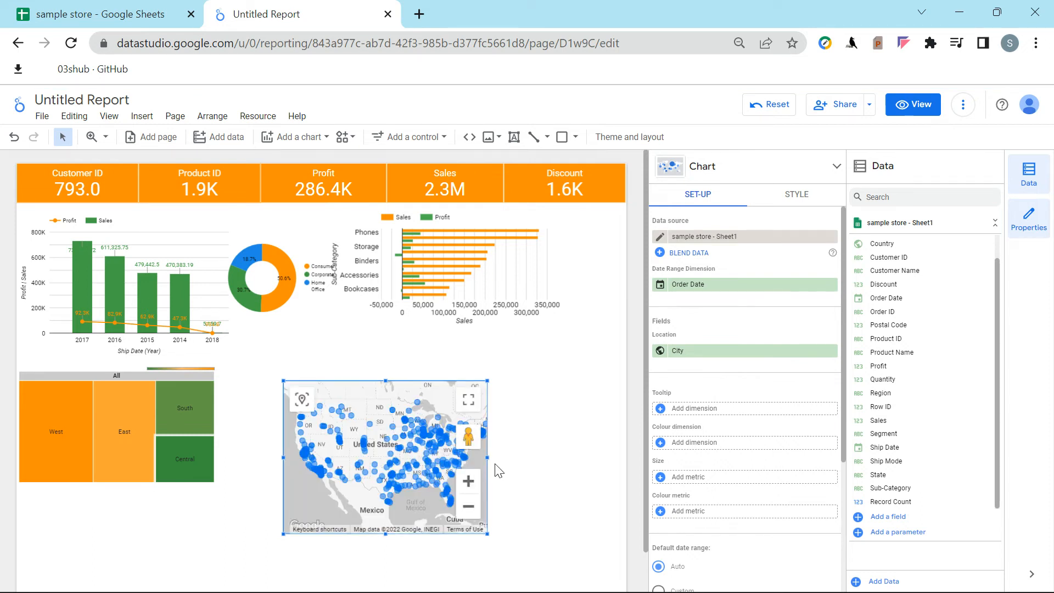
left_click_drag(487, 458, 582, 458)
left_click_drag(432, 534, 434, 592)
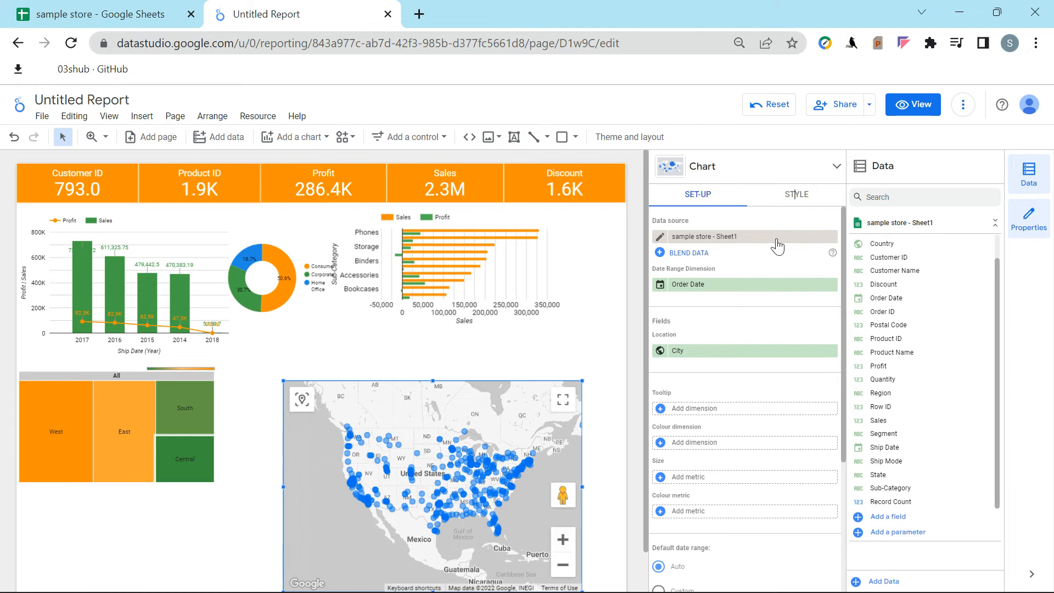
Try the Satellite background and a larger bubble size on the City map, returning to the Map type and the middle bubble size.
left_click(797, 195)
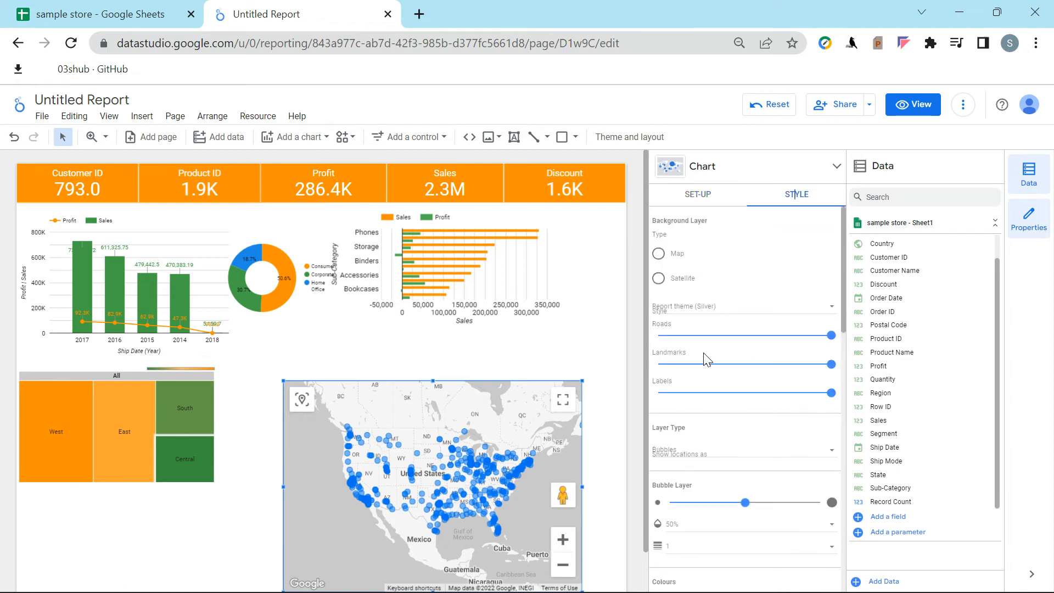
left_click(659, 280)
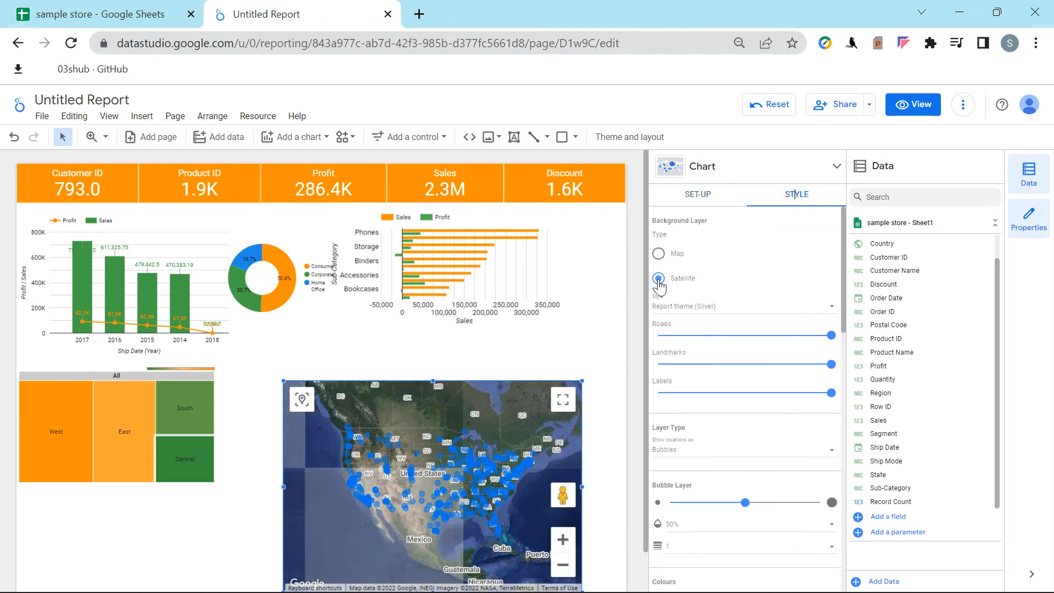
left_click(659, 255)
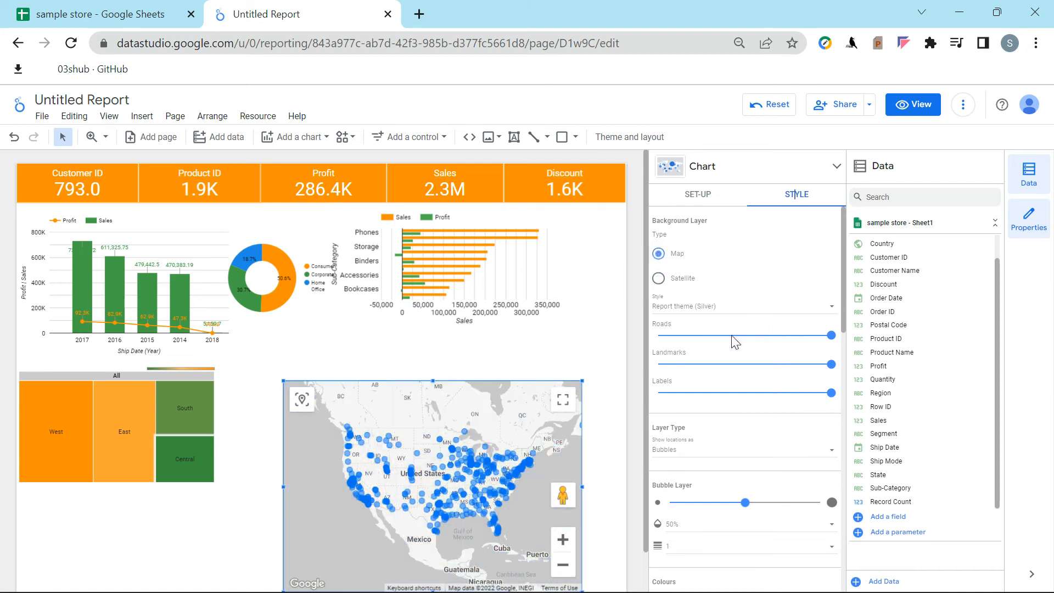
scroll(750, 491, "down", 2)
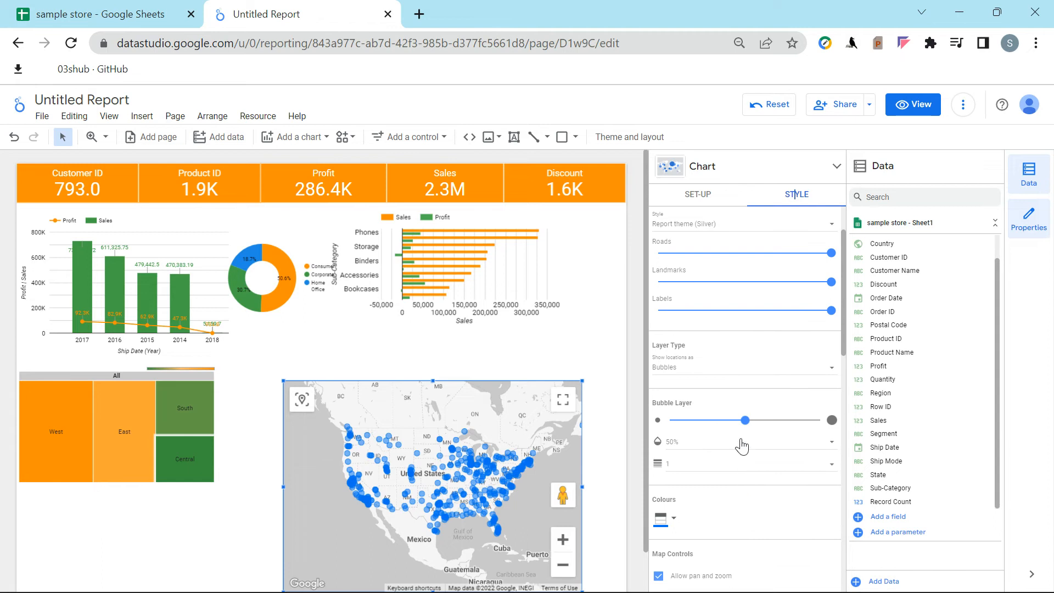
left_click_drag(747, 421, 768, 421)
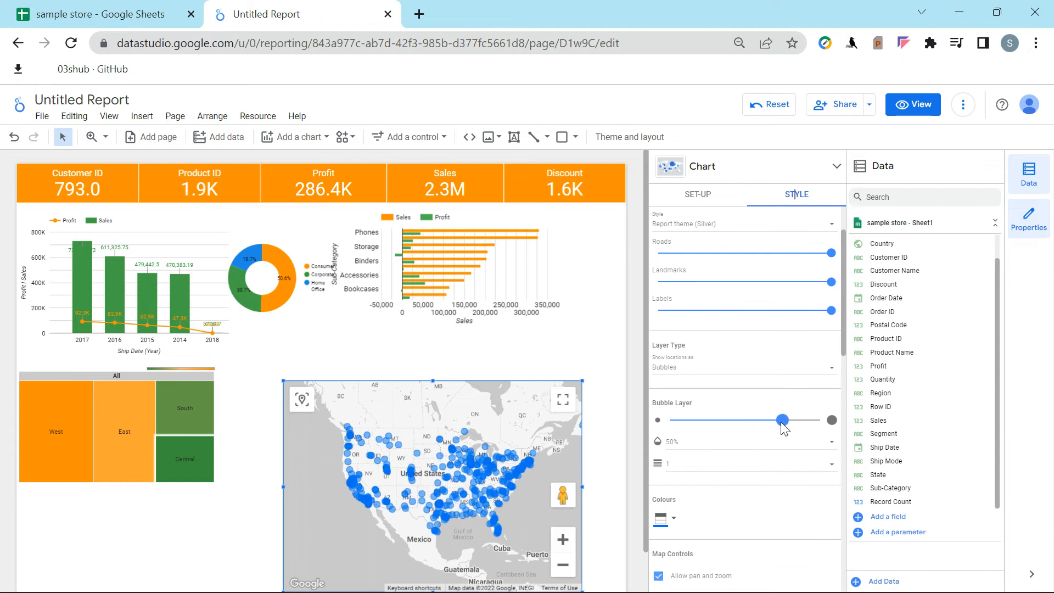
left_click(746, 421)
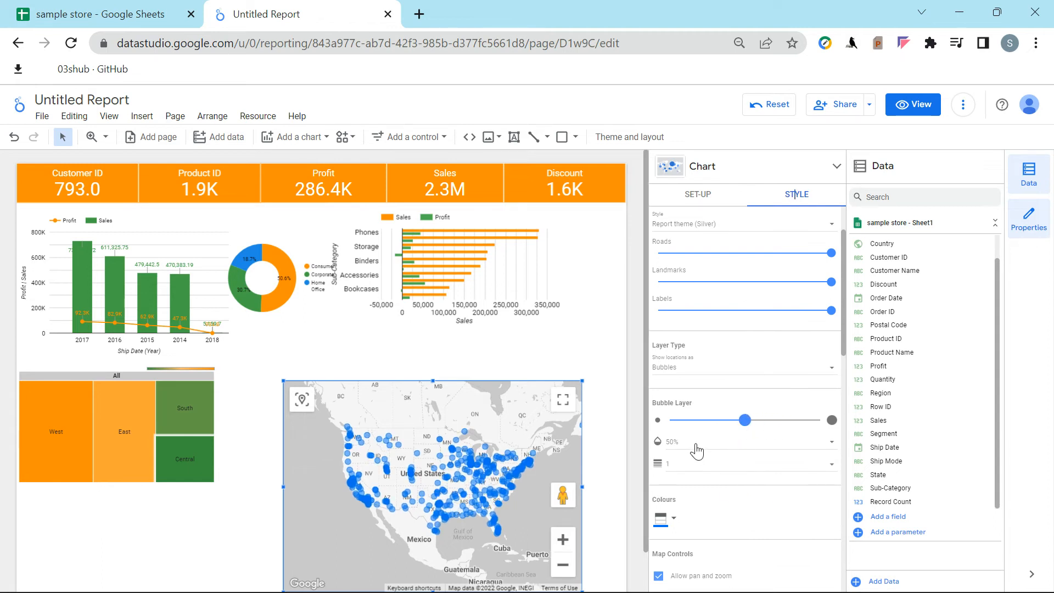
Colour the City map's bubbles orange and deselect the map.
left_click(674, 519)
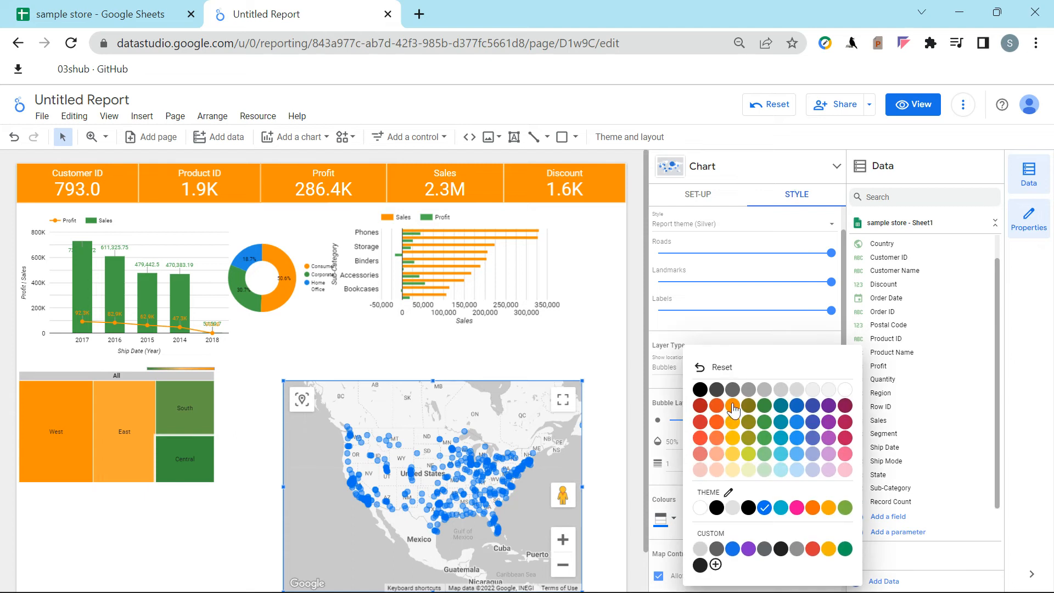
left_click(727, 406)
mouse_move(532, 470)
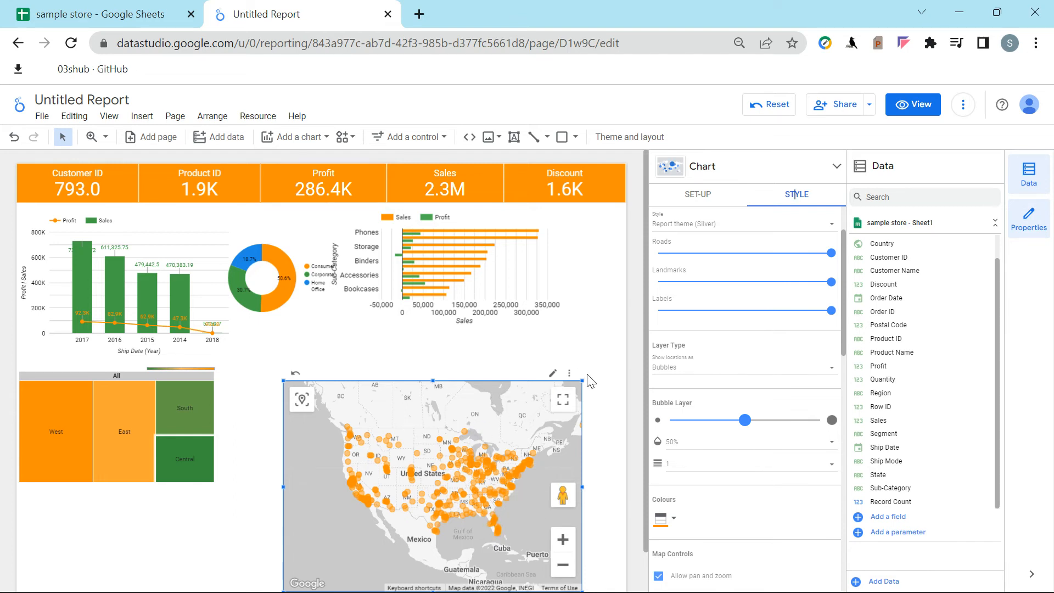
left_click(604, 347)
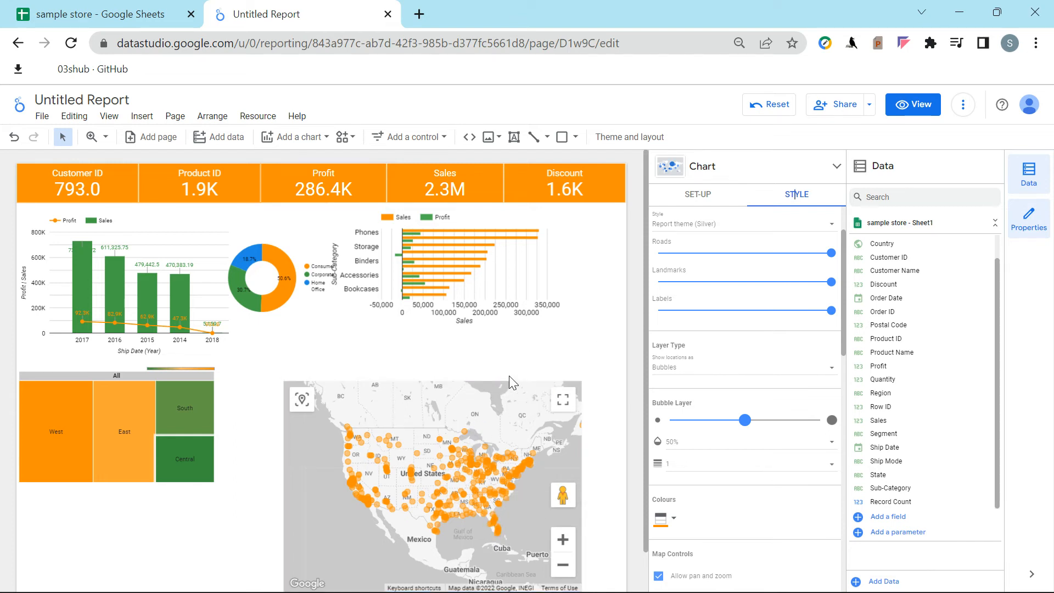
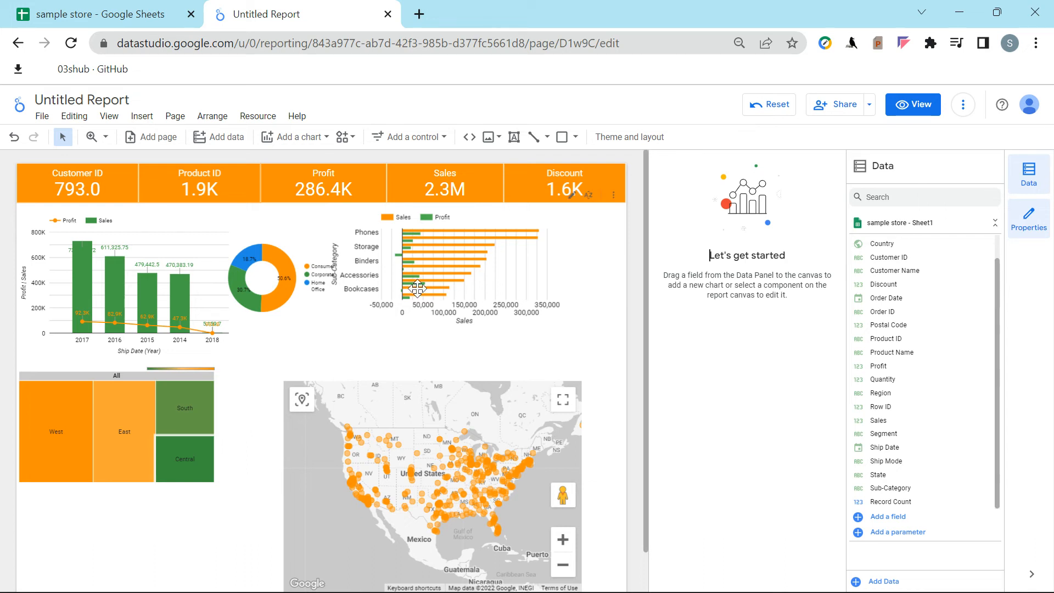
Move the treemap out of the way beneath the Sub-Category bar chart and place the bubble map directly beneath the combo chart.
left_click_drag(163, 384, 596, 339)
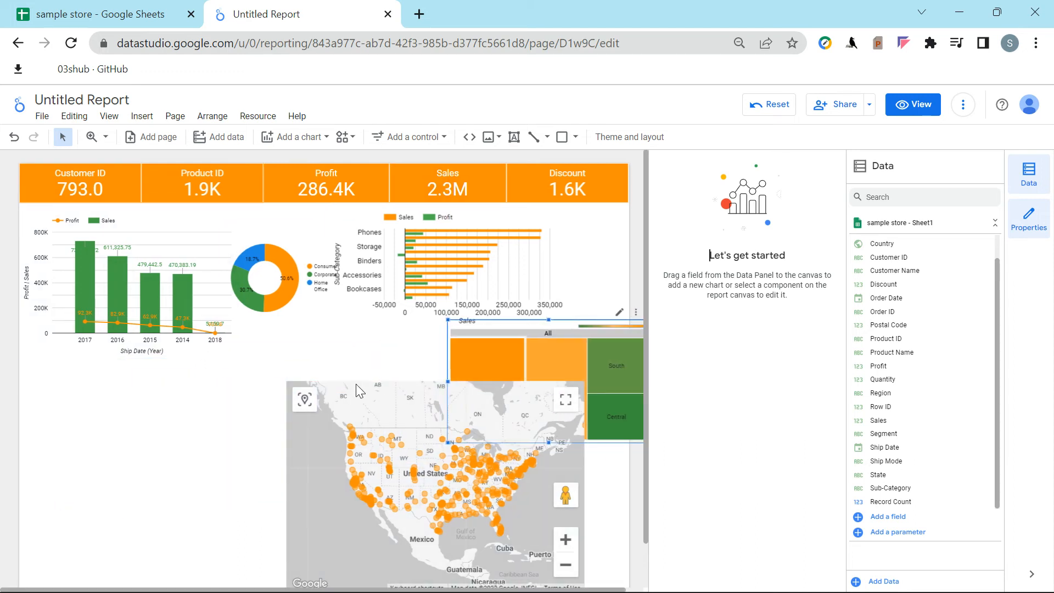
mouse_move(296, 443)
left_mouse_down()
mouse_move(217, 449)
mouse_move(219, 461)
mouse_move(310, 478)
mouse_move(306, 459)
left_mouse_up()
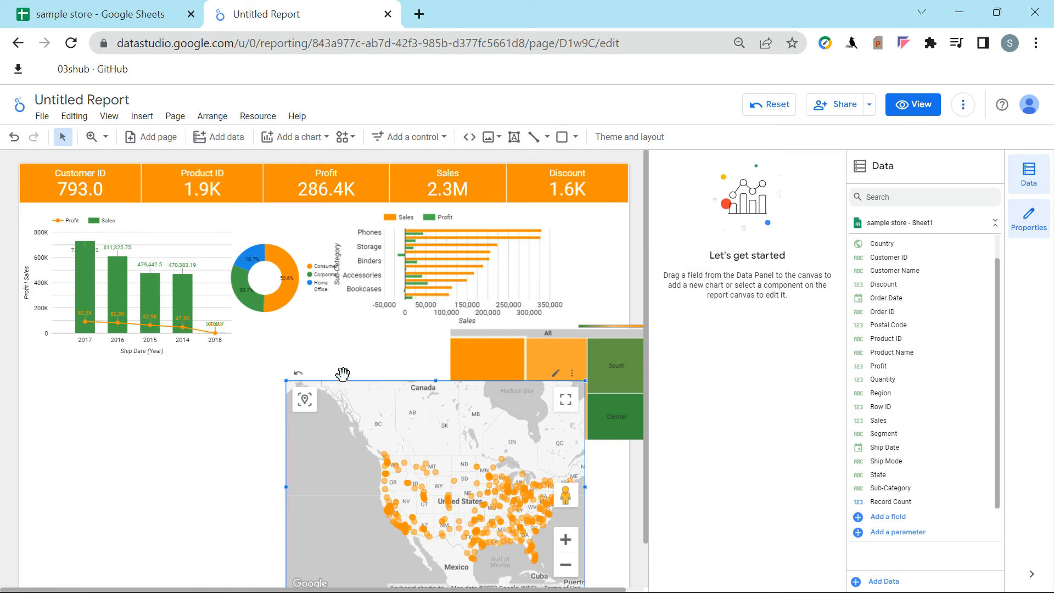
left_click_drag(316, 380, 88, 374)
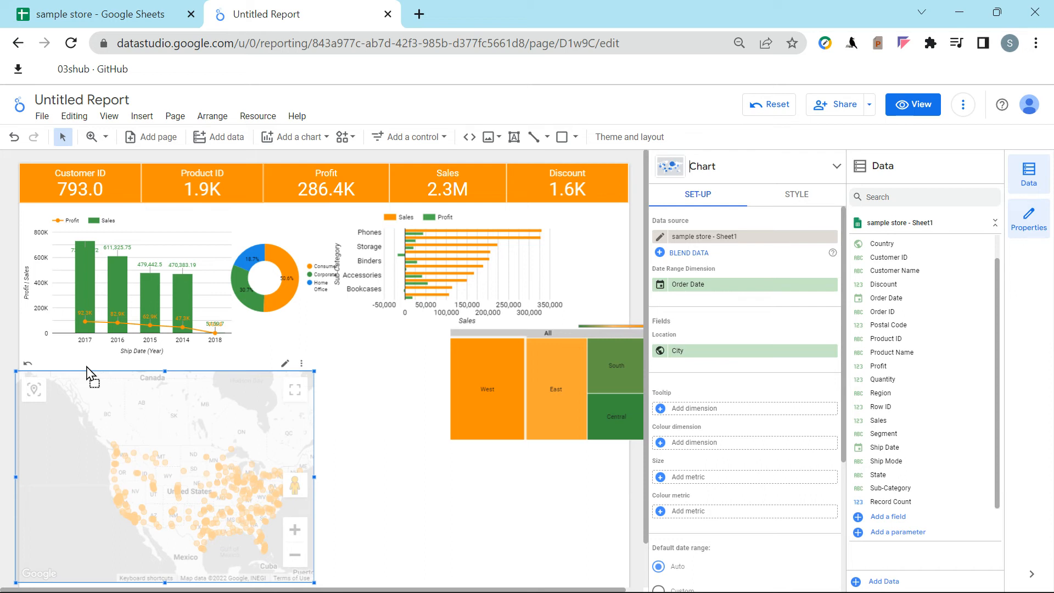
left_click_drag(86, 367, 87, 365)
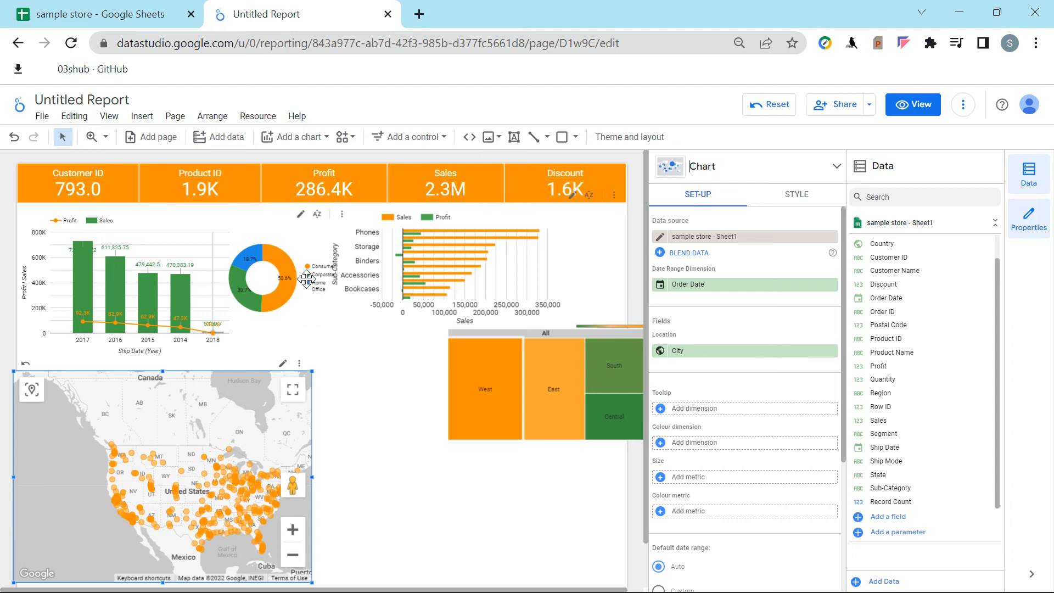
Place the doughnut chart beside the bubble map near the page bottom, with the treemap next to it.
left_click_drag(315, 310, 407, 560)
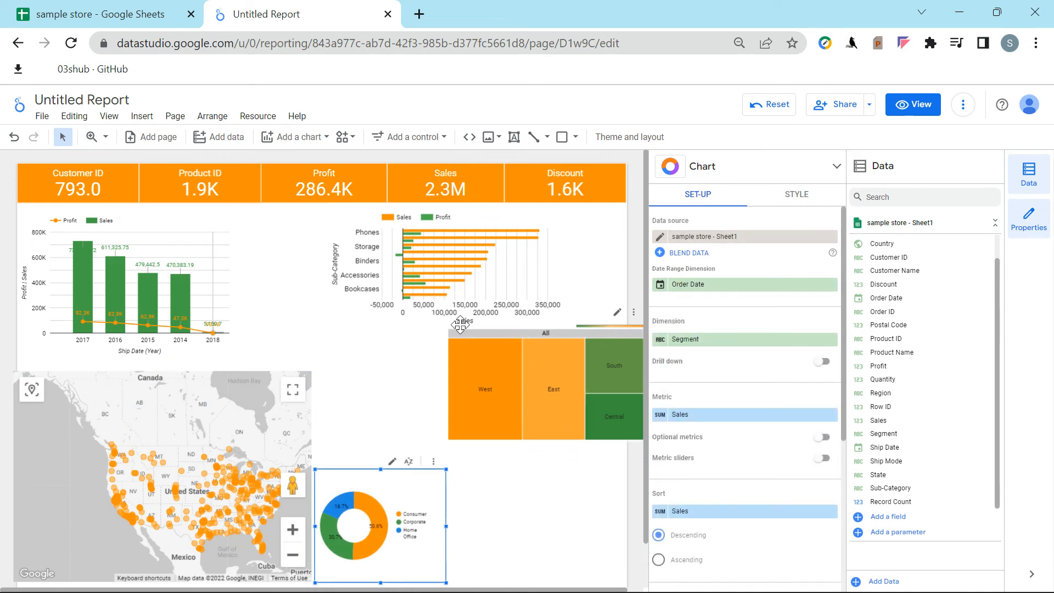
left_click_drag(552, 371, 490, 471)
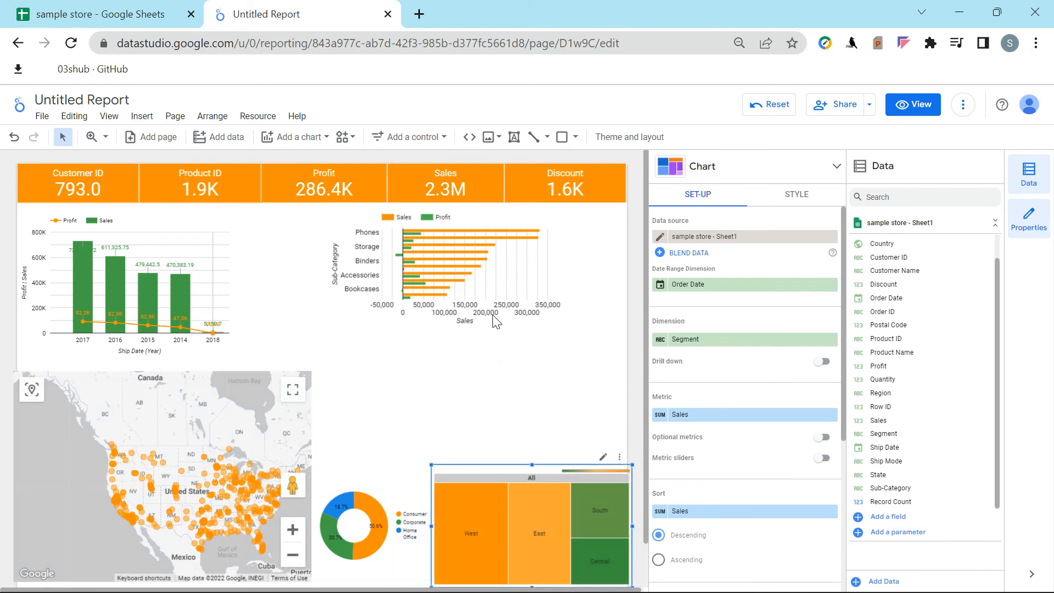
Widen the Sub-Category bar chart past the page's right edge and clear the cross-filter on its bars.
left_click(557, 292)
left_click_drag(587, 316, 595, 320)
left_click_drag(636, 267, 613, 305)
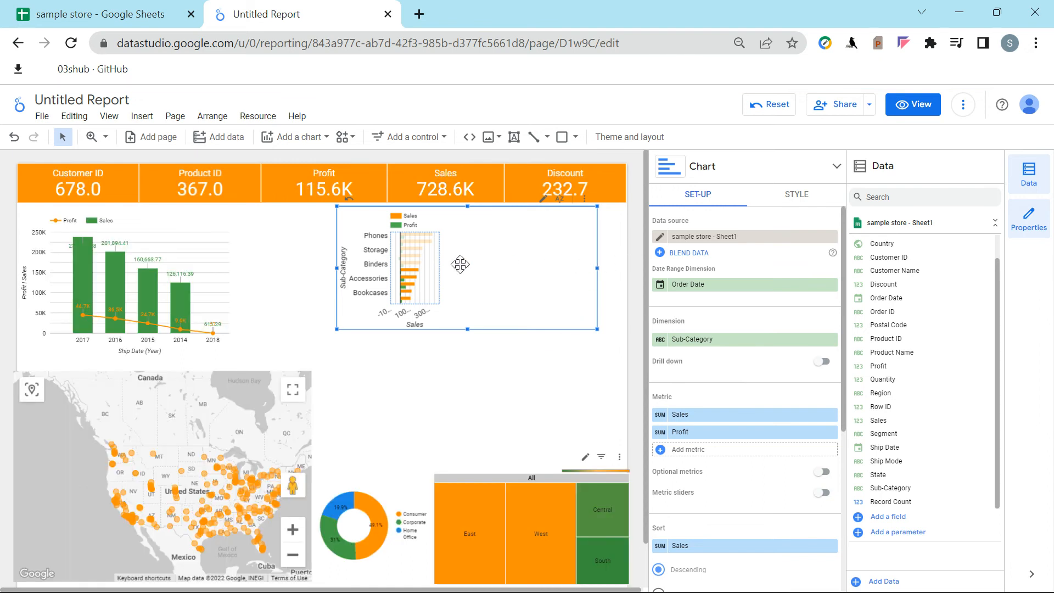
left_click_drag(596, 269, 646, 271)
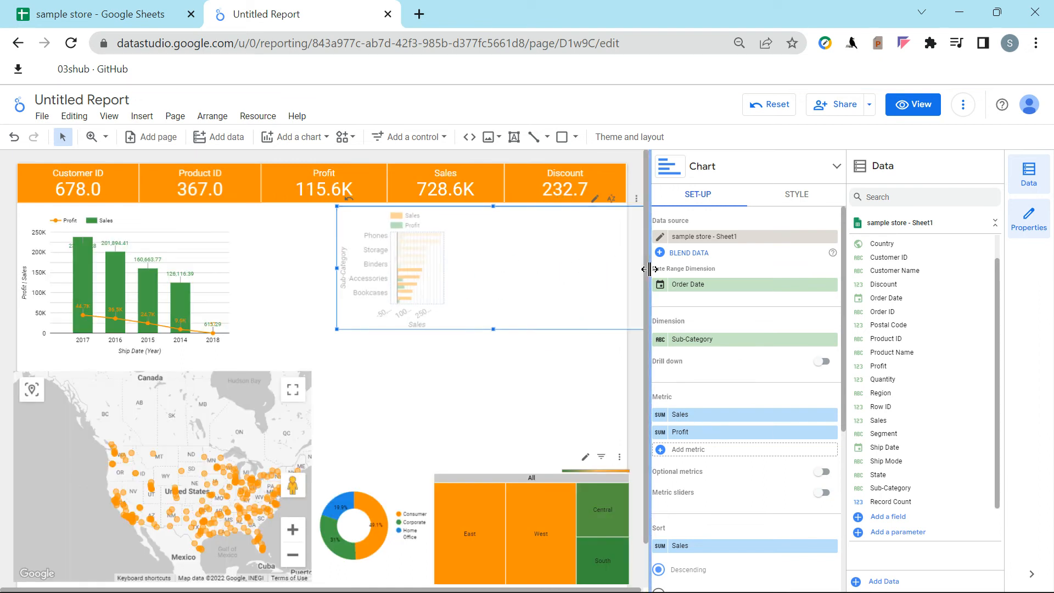
left_click(504, 392)
left_click(459, 270)
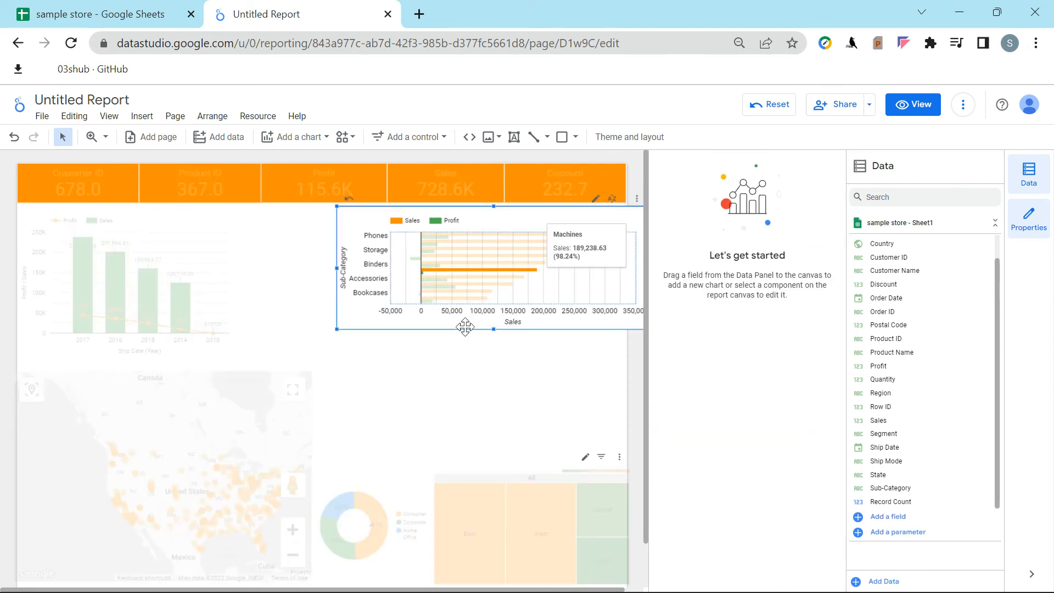
left_click(469, 272)
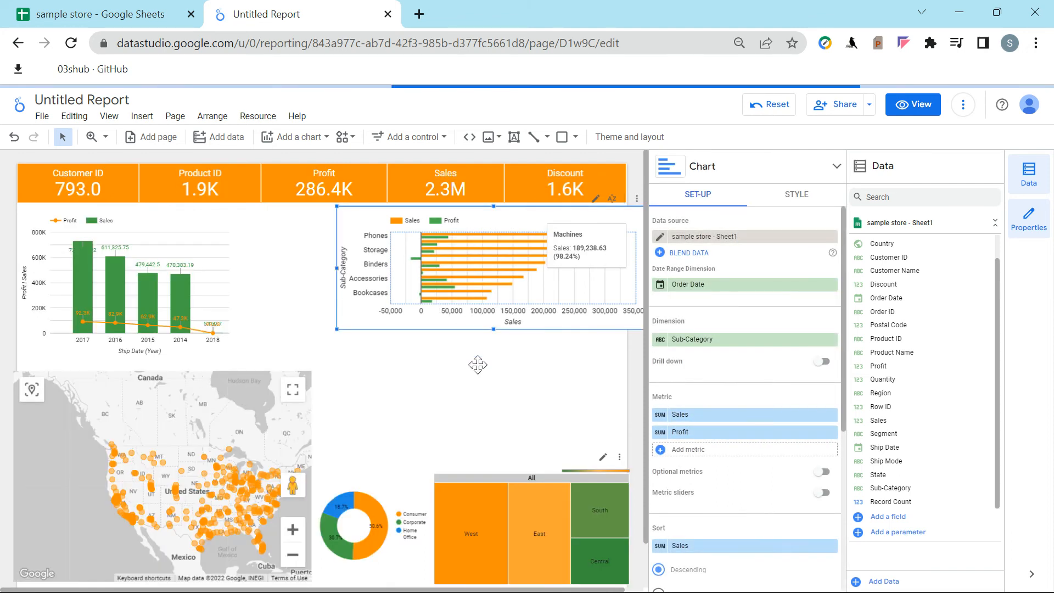
Move the combo chart into the gap between the Sub-Category bar chart and the treemap.
left_click(328, 327)
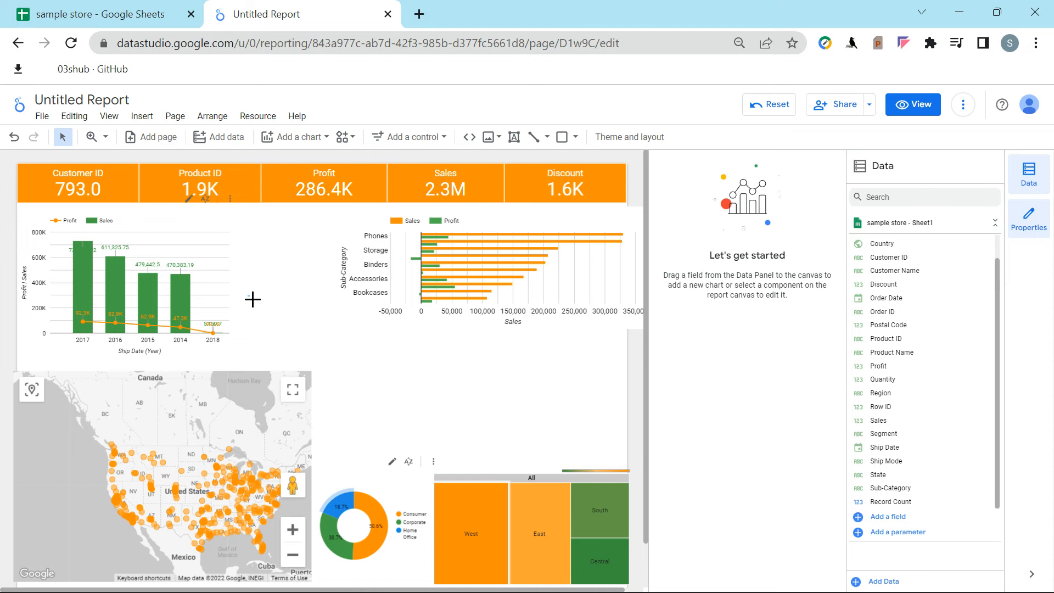
left_click(175, 221)
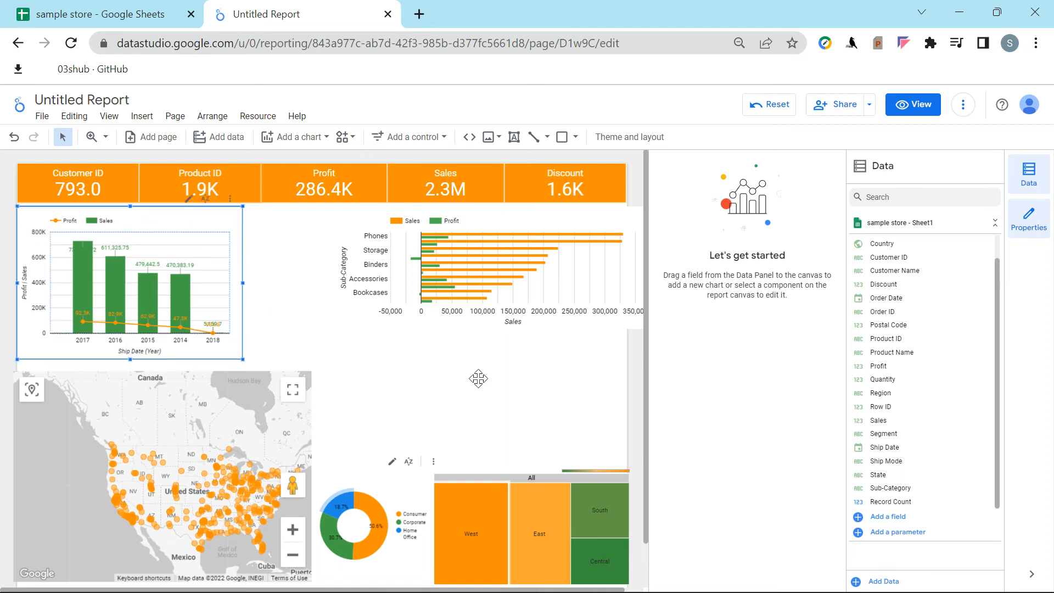
left_click_drag(178, 229, 556, 363)
Stretch the bubble map up to the scorecard row and align its left edge with the scorecards.
left_click(143, 374)
left_click_drag(163, 371, 155, 202)
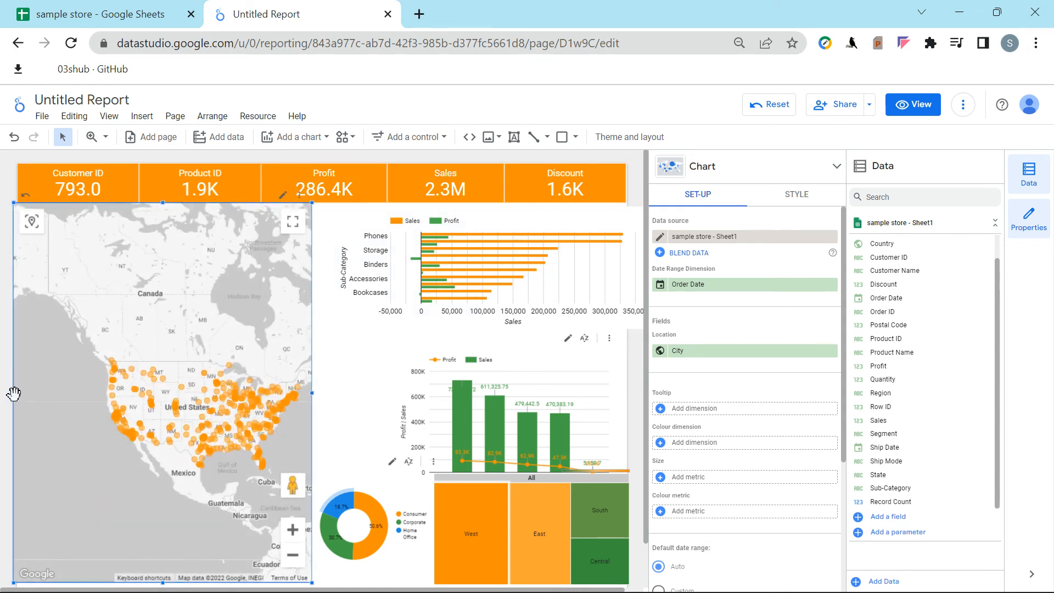
left_click_drag(11, 395, 18, 394)
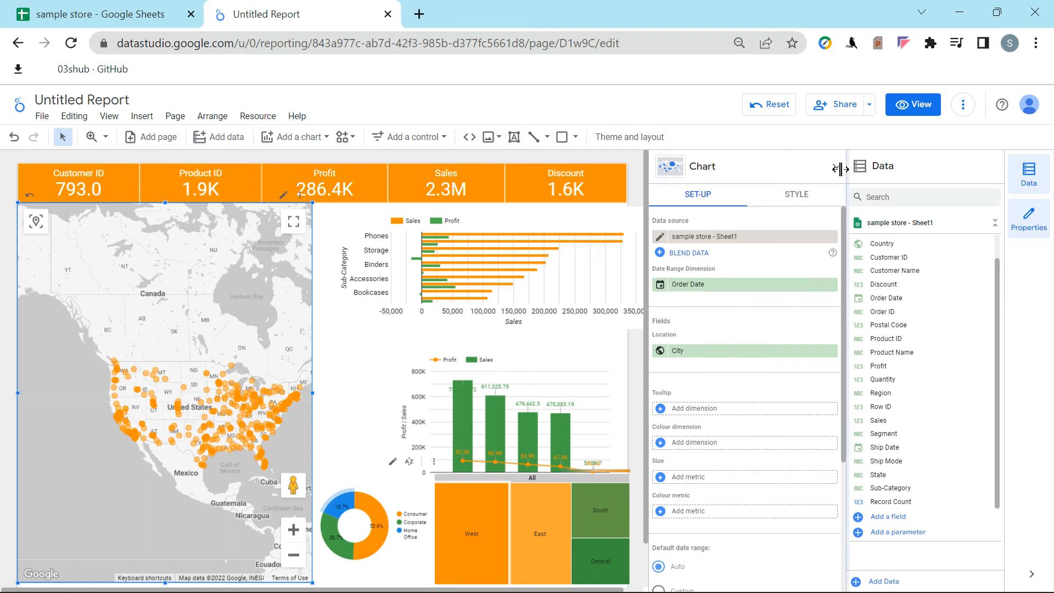
Enlarge the report canvas area, reduce the bubble map's width by about a third and extend the map down to the page bottom.
left_click_drag(650, 266, 855, 265)
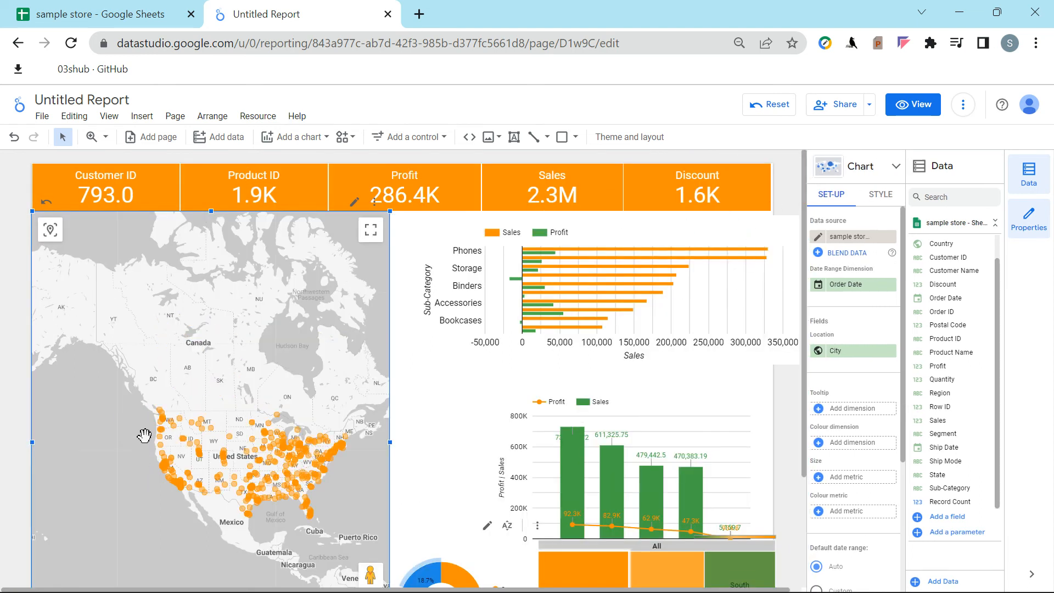
scroll(190, 397, "down", 2)
scroll(191, 397, "up", 2)
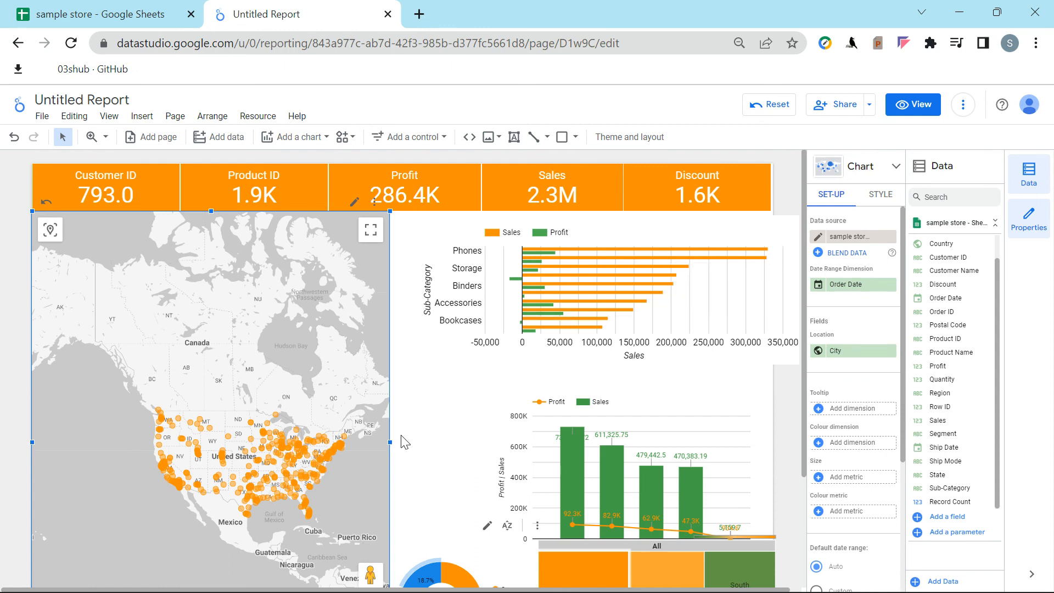
left_click_drag(392, 443, 281, 462)
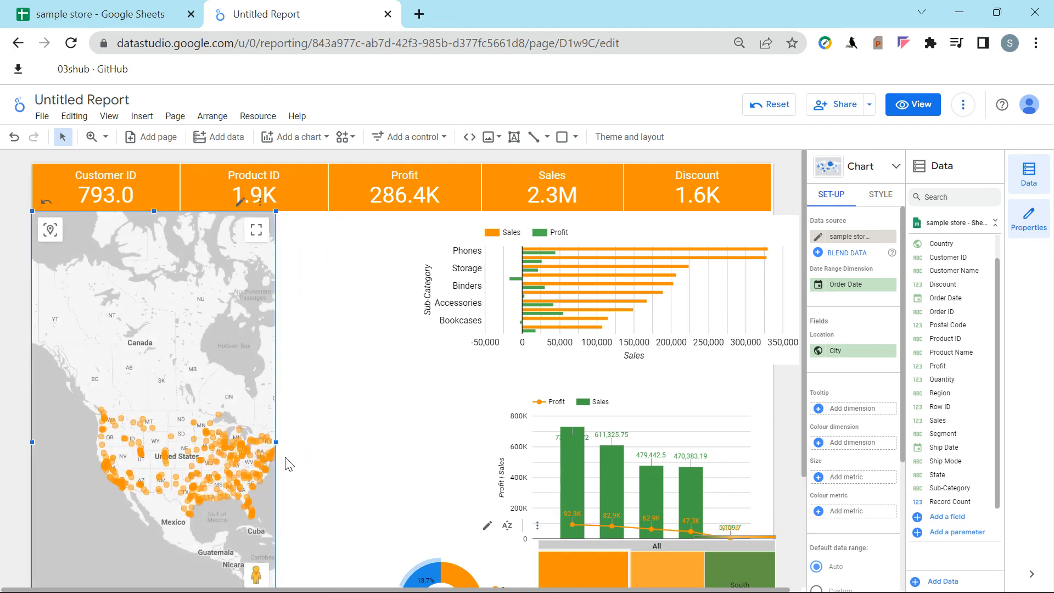
scroll(325, 433, "down", 3)
left_click_drag(155, 528, 148, 576)
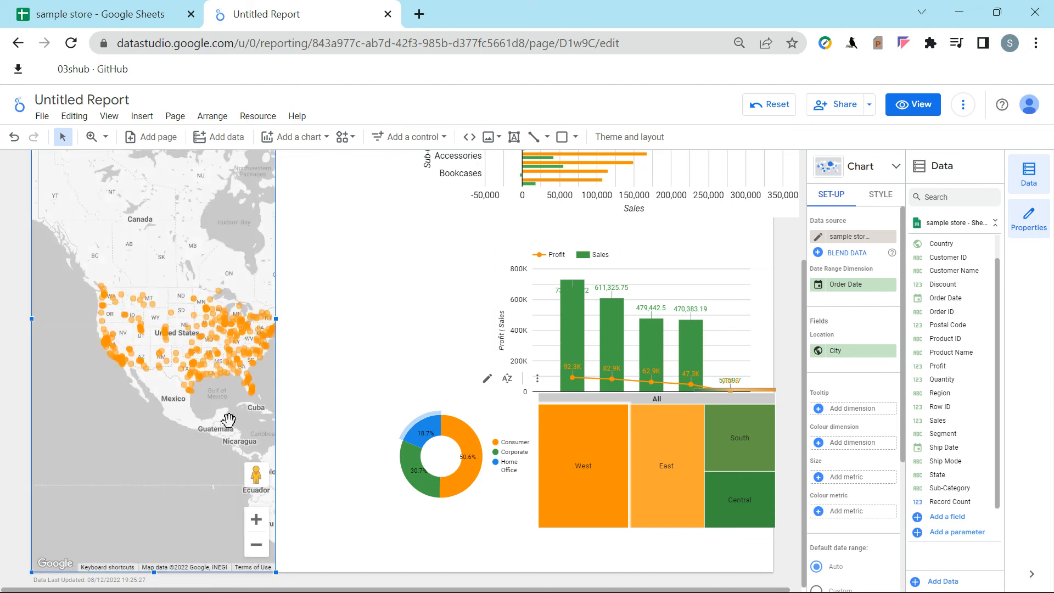
left_click(344, 306)
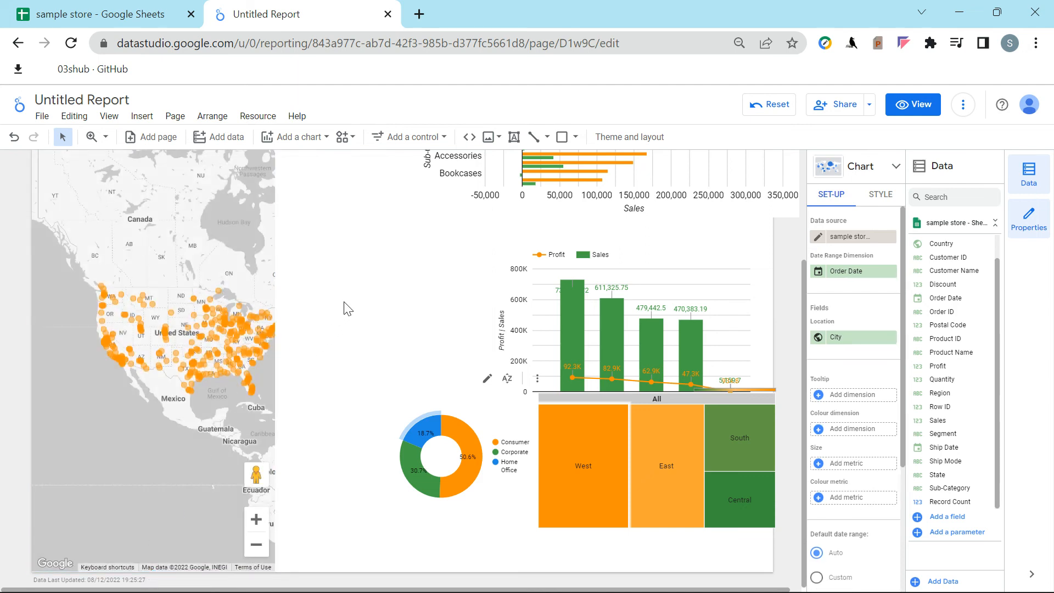
scroll(344, 299, "up", 3)
left_click(172, 117)
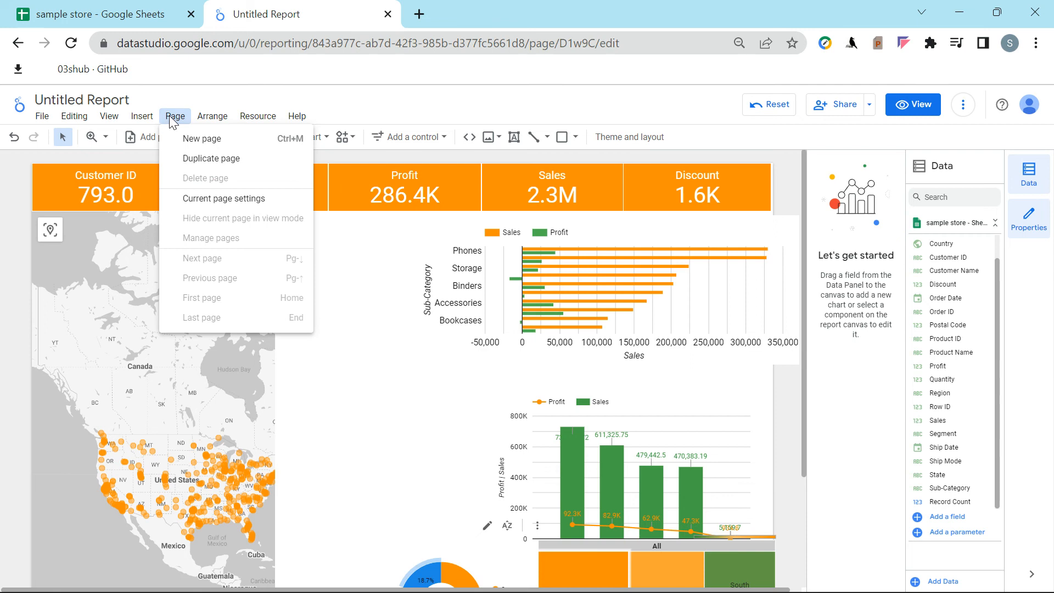
key("Escape")
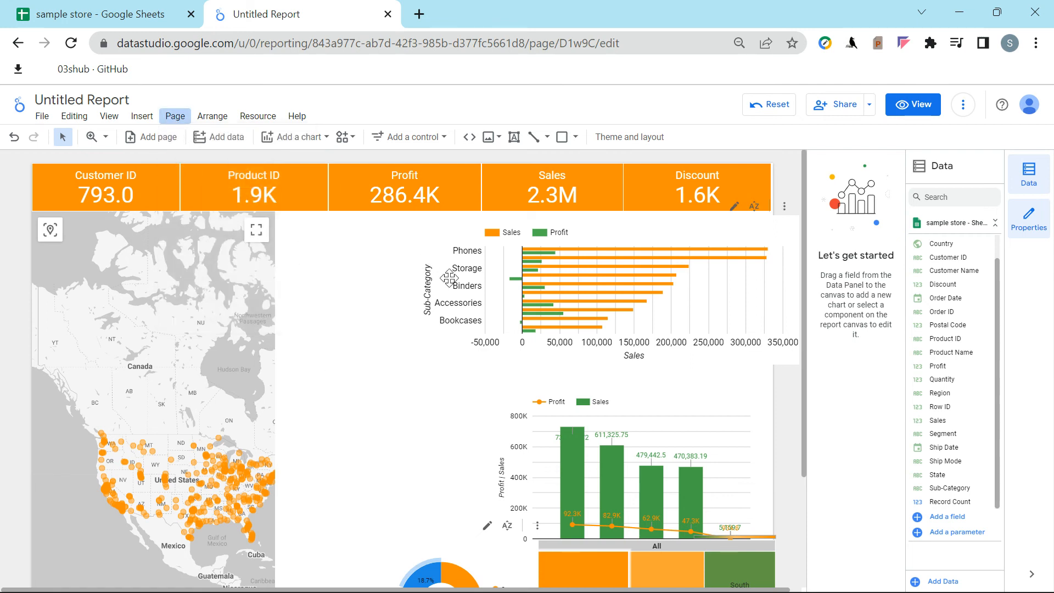
Move the Sub-Category bar chart against the bubble map beneath the scorecards and widen it to the page's right edge.
left_click(502, 312)
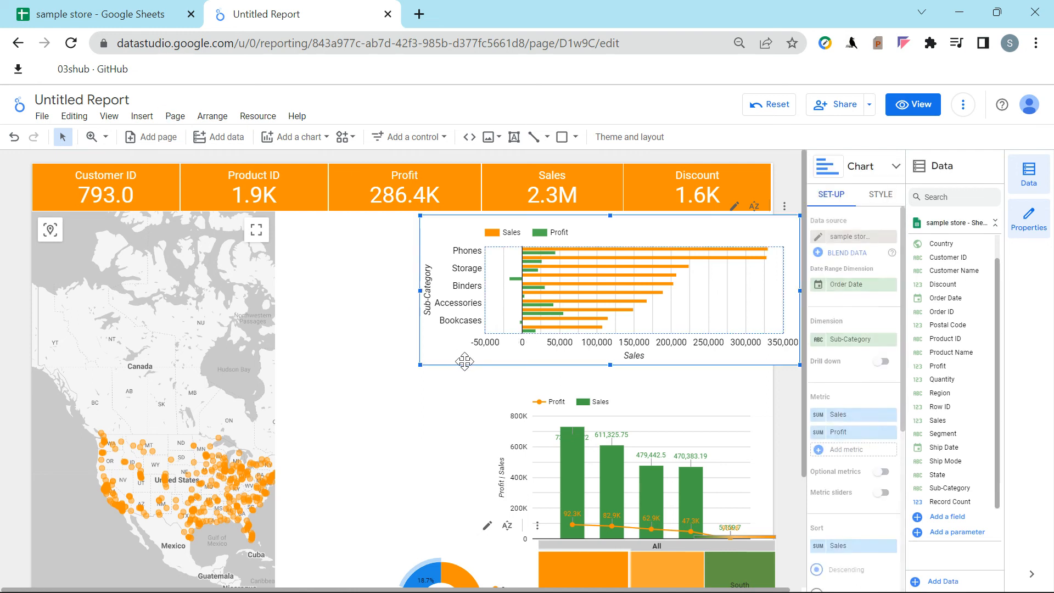
left_click_drag(464, 360, 321, 352)
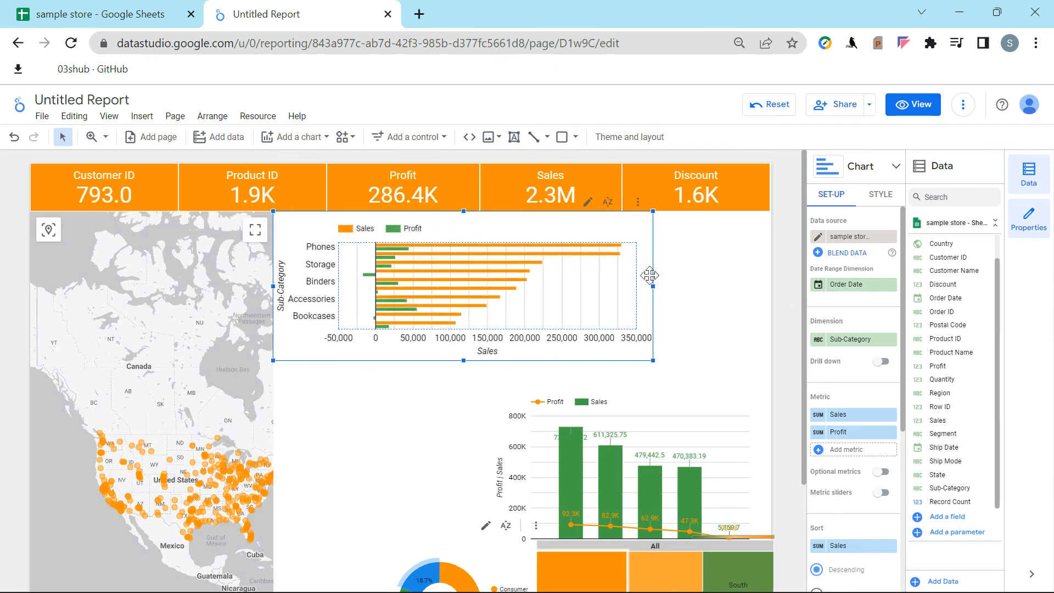
left_click_drag(654, 288, 618, 294)
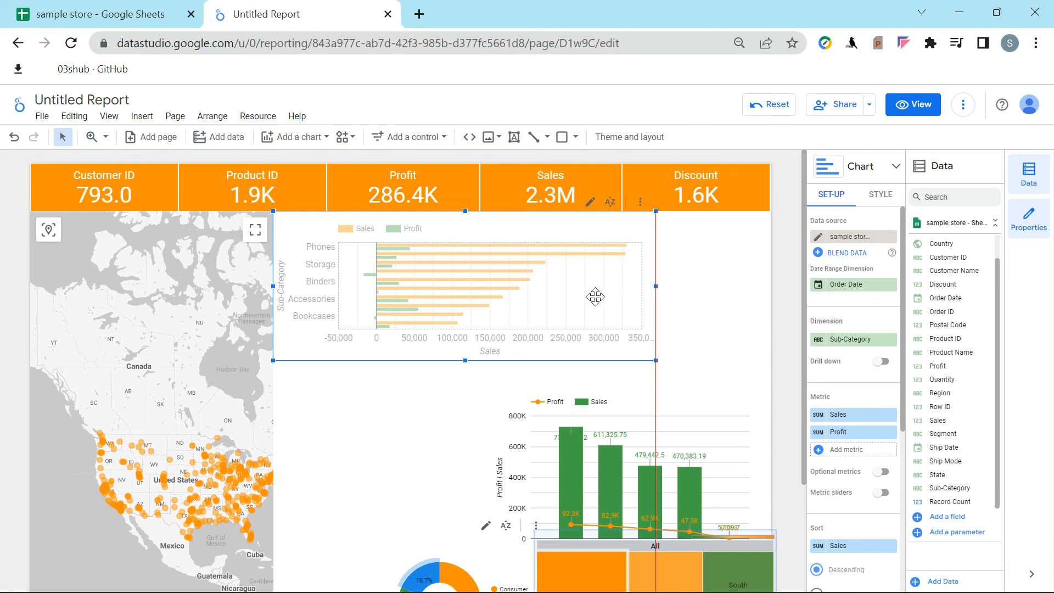
left_click_drag(611, 294, 773, 272)
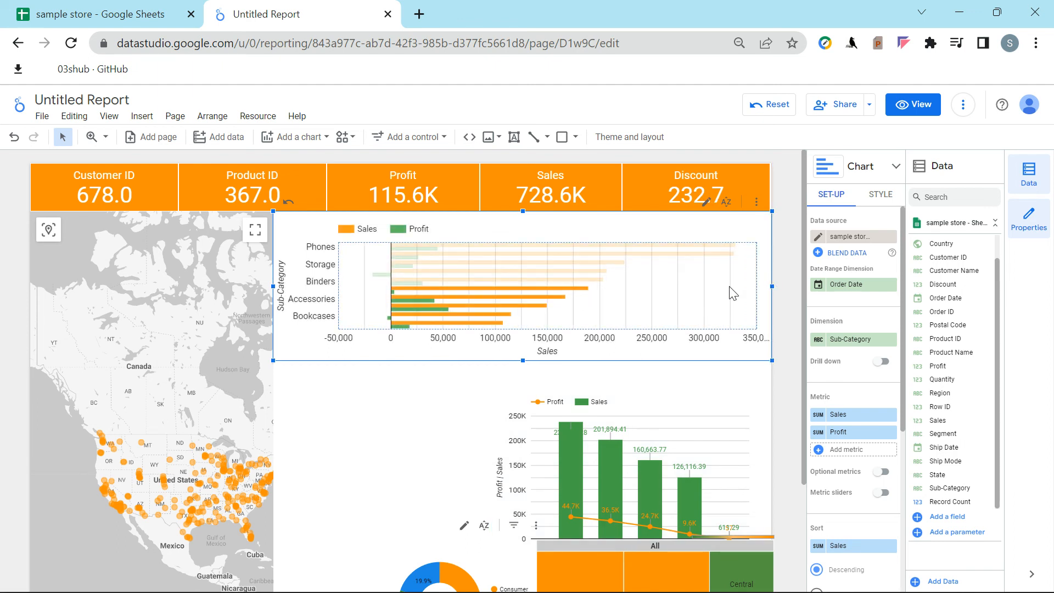
Clear the bar selection in the Sub-Category bar chart that cross-filters the report.
left_click(474, 301)
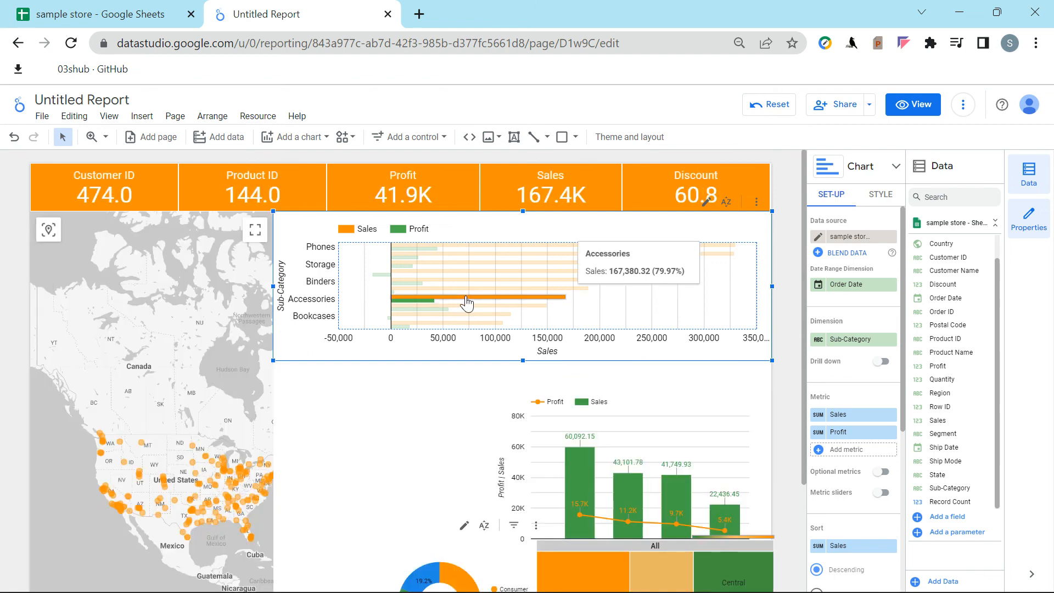
left_click(467, 302)
Move the Profit and Sales combo chart against the bubble map below the bar chart and widen it to the page's right edge.
scroll(406, 449, "down", 3)
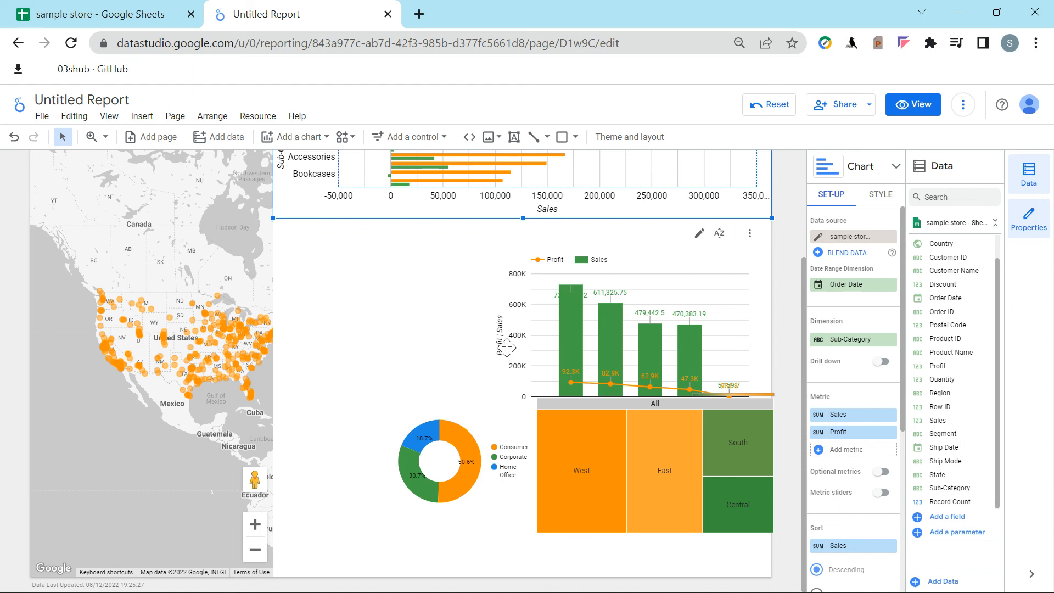
left_click(512, 286)
left_click_drag(507, 283, 288, 258)
left_click_drag(548, 310, 764, 301)
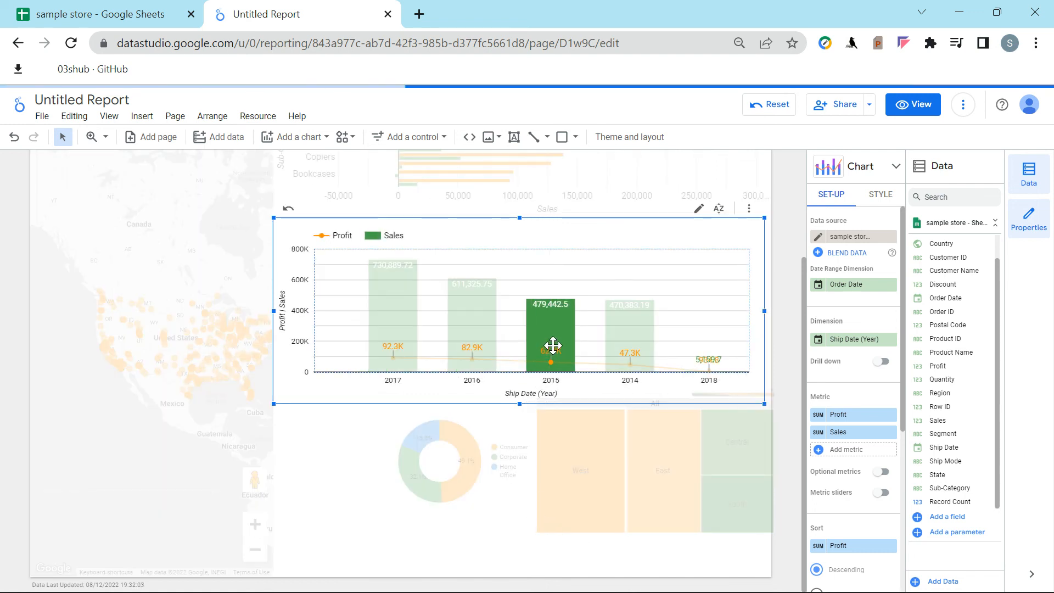
left_click(553, 345)
Move the Segment doughnut chart beside the bubble map under the combo chart, enlarge it and extend it down to the page bottom.
left_click_drag(492, 506, 381, 518)
left_click_drag(434, 477, 481, 476)
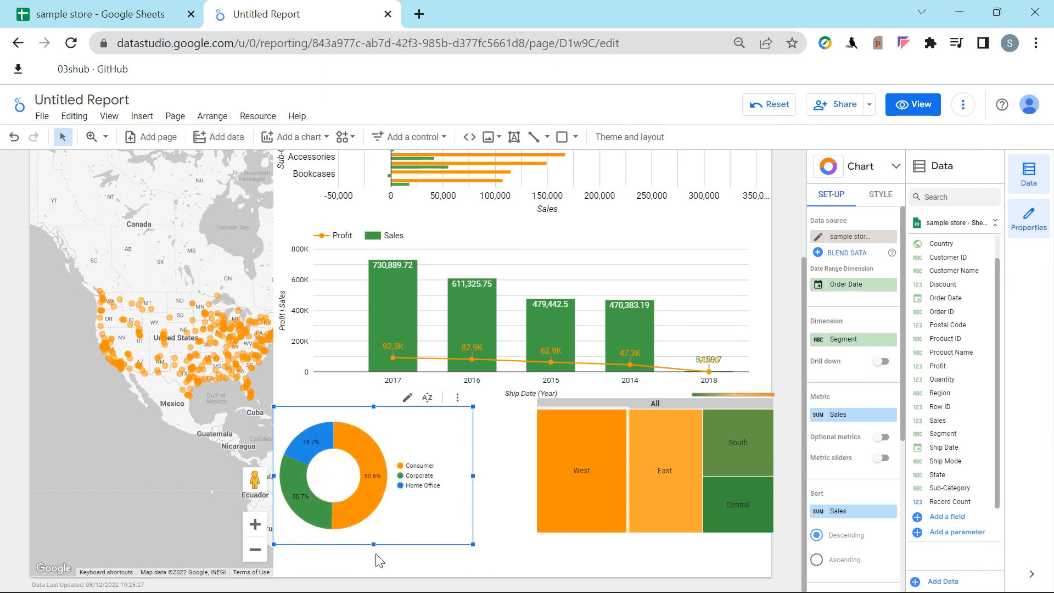
left_click_drag(373, 544, 373, 577)
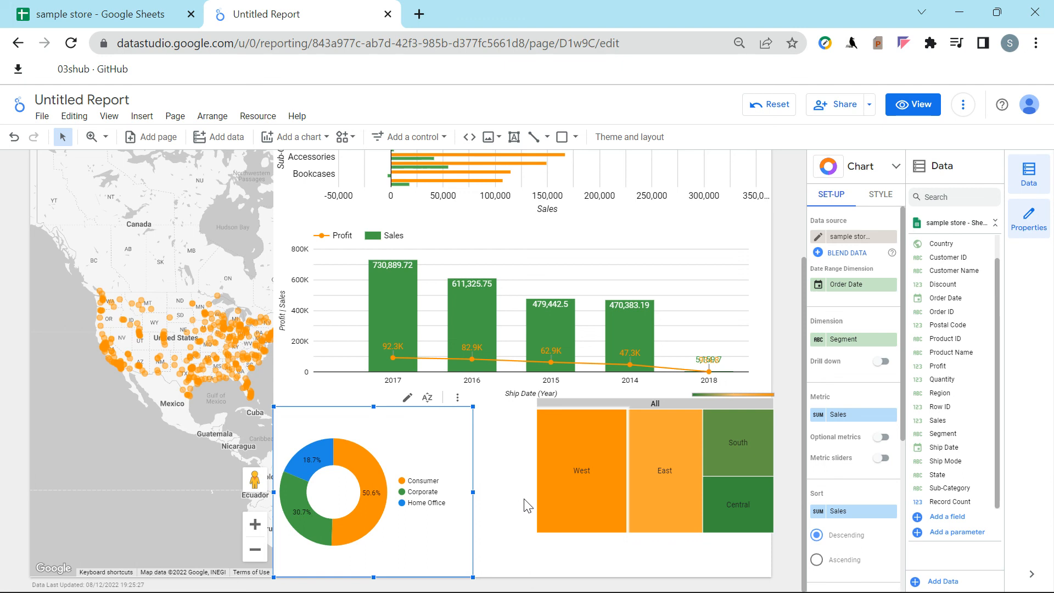
Widen the Region treemap towards the doughnut chart and extend it down to the page bottom.
left_click(528, 504)
left_click(539, 436)
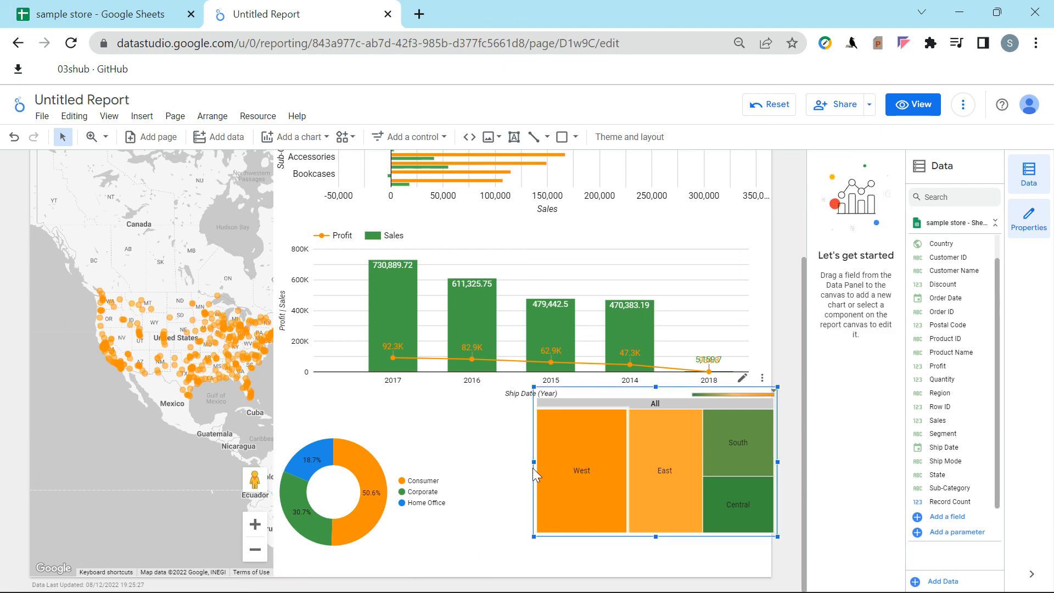
left_click_drag(535, 465, 489, 476)
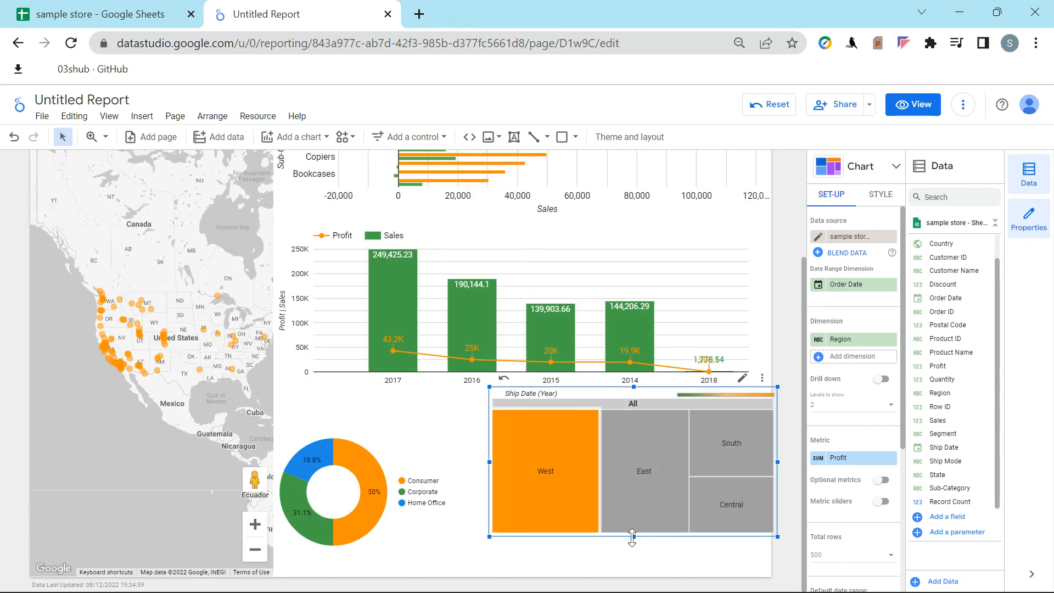
left_click_drag(632, 536, 632, 578)
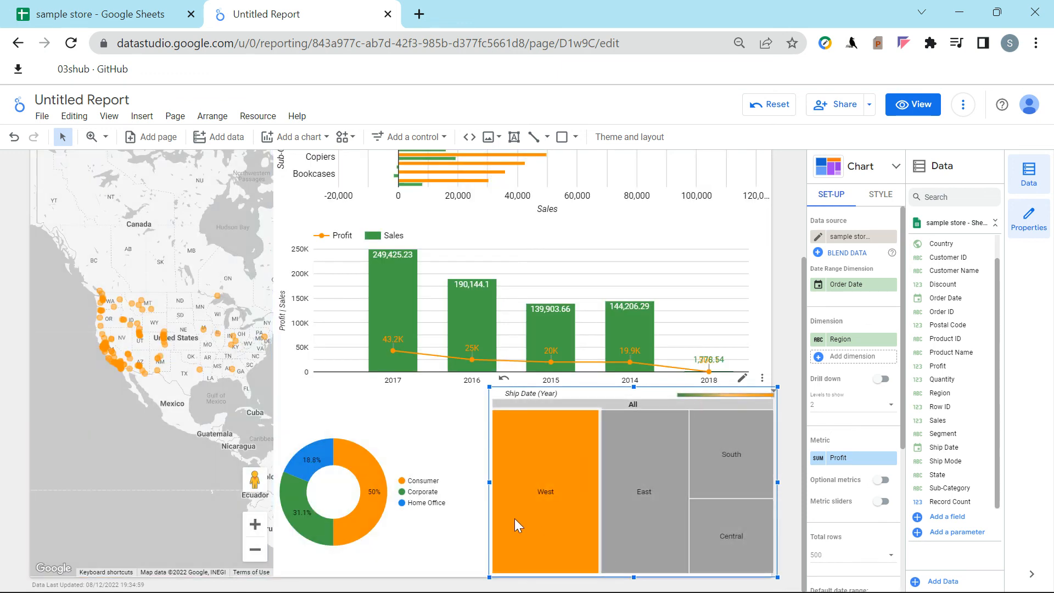
left_click_drag(489, 485, 493, 485)
Examine the arrangement of the scorecards, map and charts over the full report page.
scroll(429, 410, "up", 3)
scroll(429, 410, "down", 3)
scroll(428, 407, "up", 3)
scroll(427, 407, "down", 3)
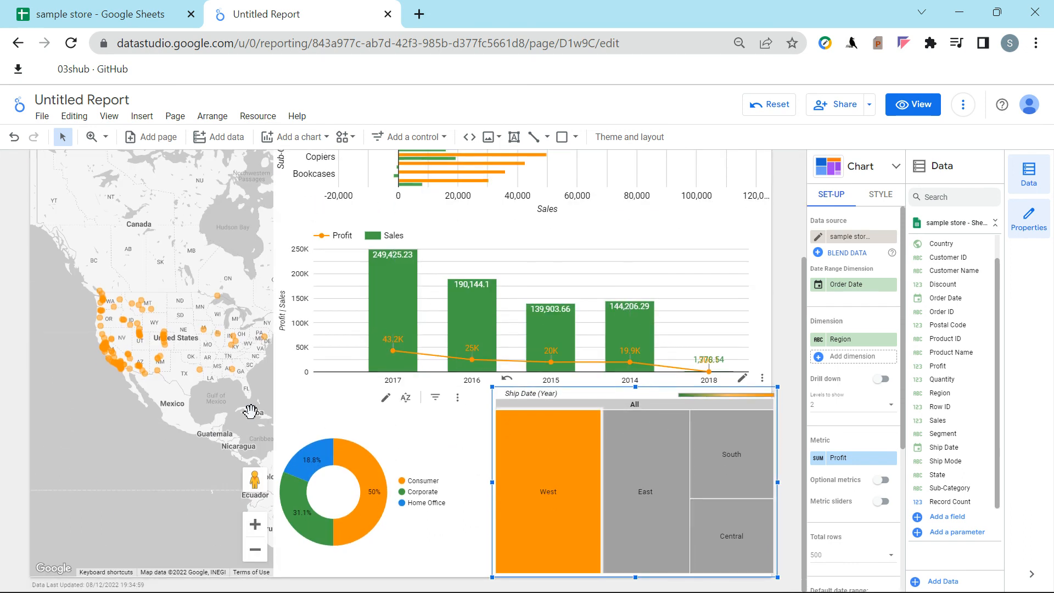
scroll(604, 408, "up", 3)
scroll(437, 386, "down", 3)
scroll(471, 402, "up", 3)
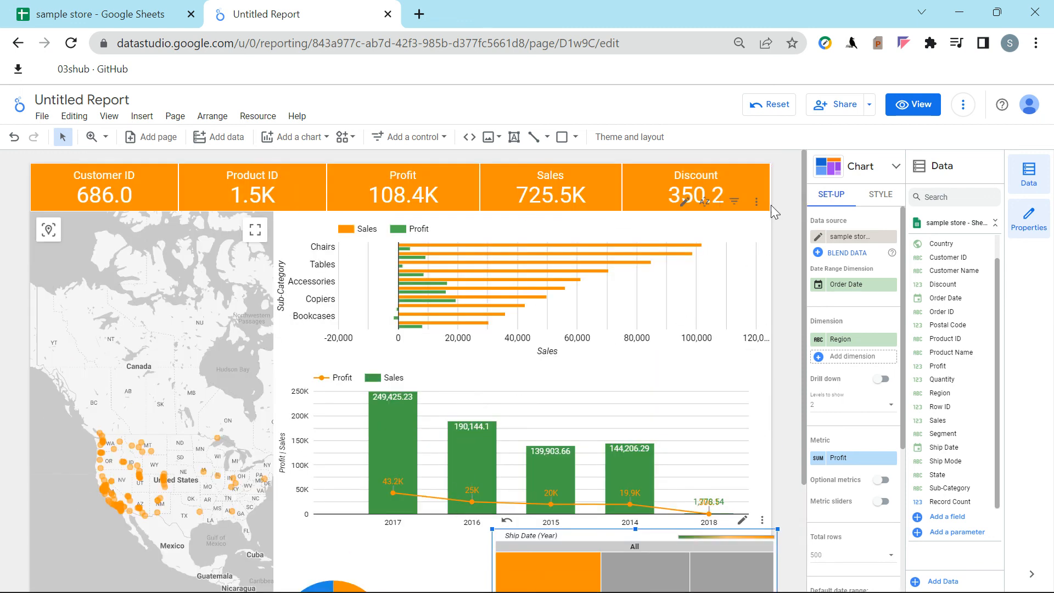
Switch the report to view mode and look over the page.
left_click(913, 112)
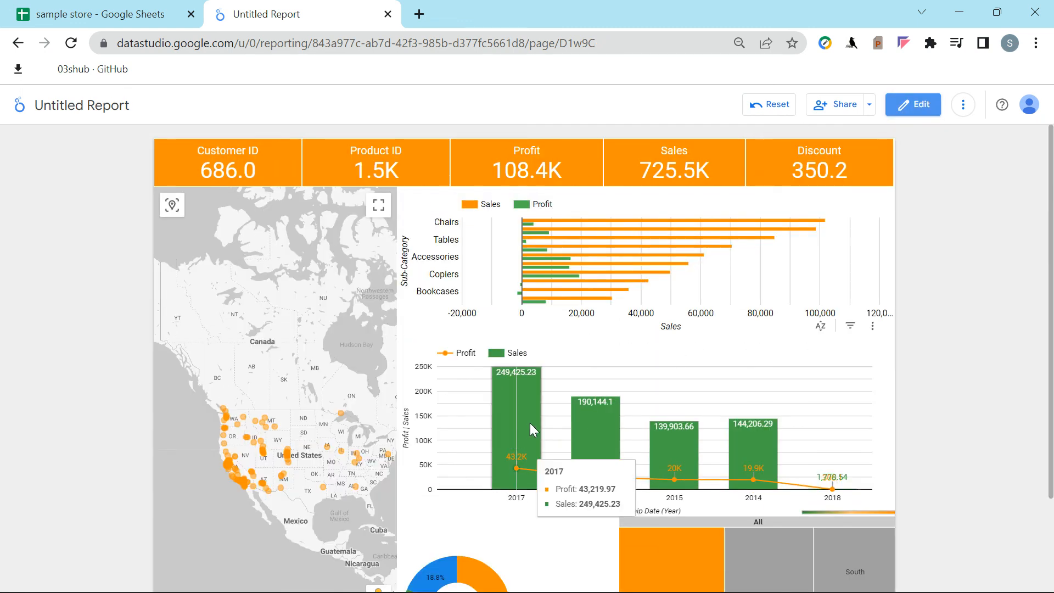
scroll(530, 423, "down", 3)
scroll(725, 449, "up", 2)
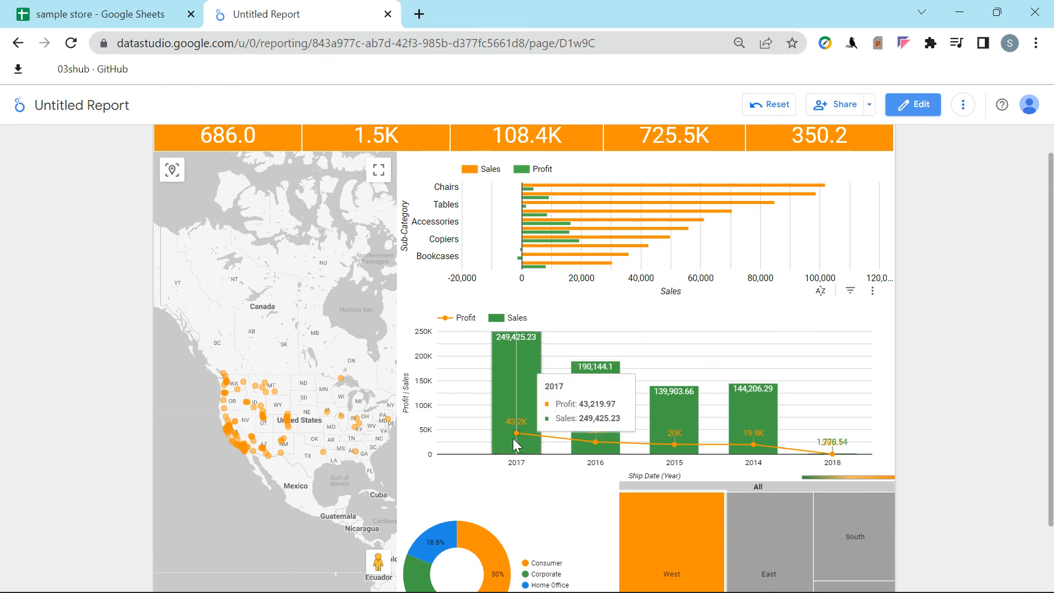
Cross-filter the report by the 2017 bar of the combo chart to examine the other charts, and clear that filter.
left_click(514, 391)
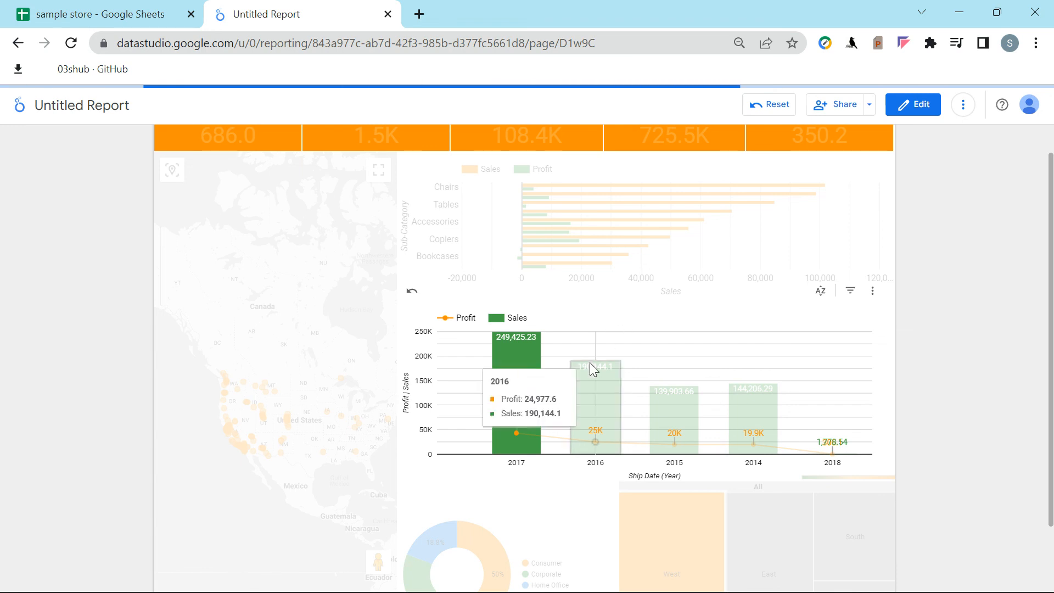
scroll(566, 376, "up", 1)
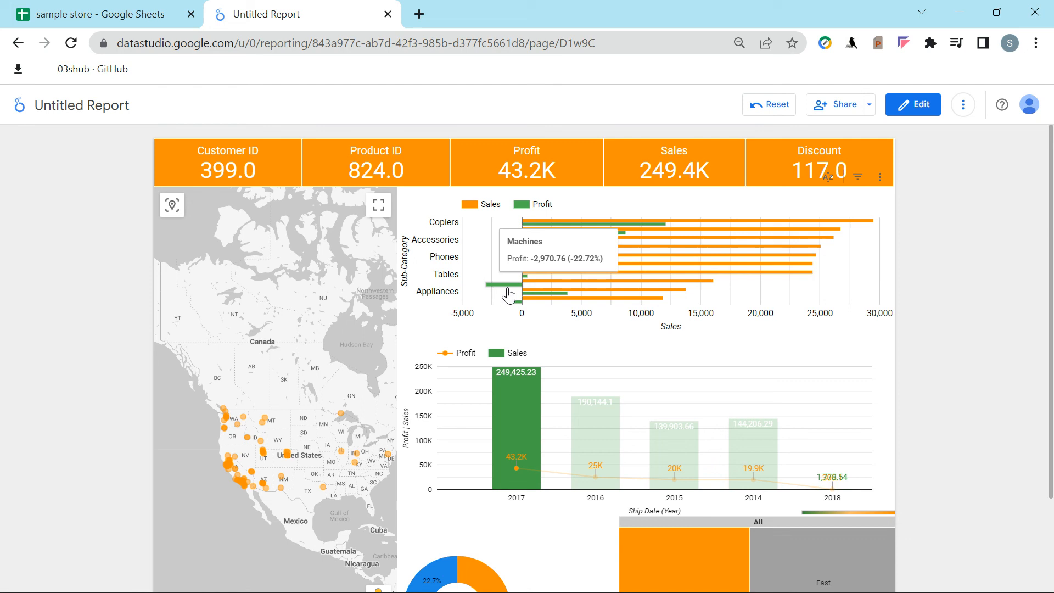
mouse_move(522, 410)
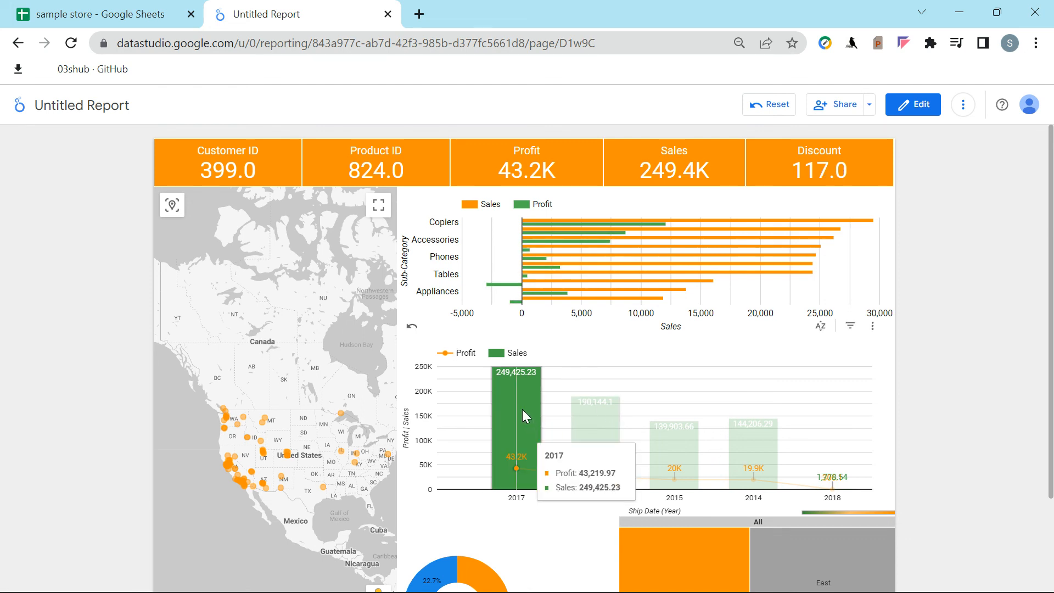
scroll(522, 409, "down", 2)
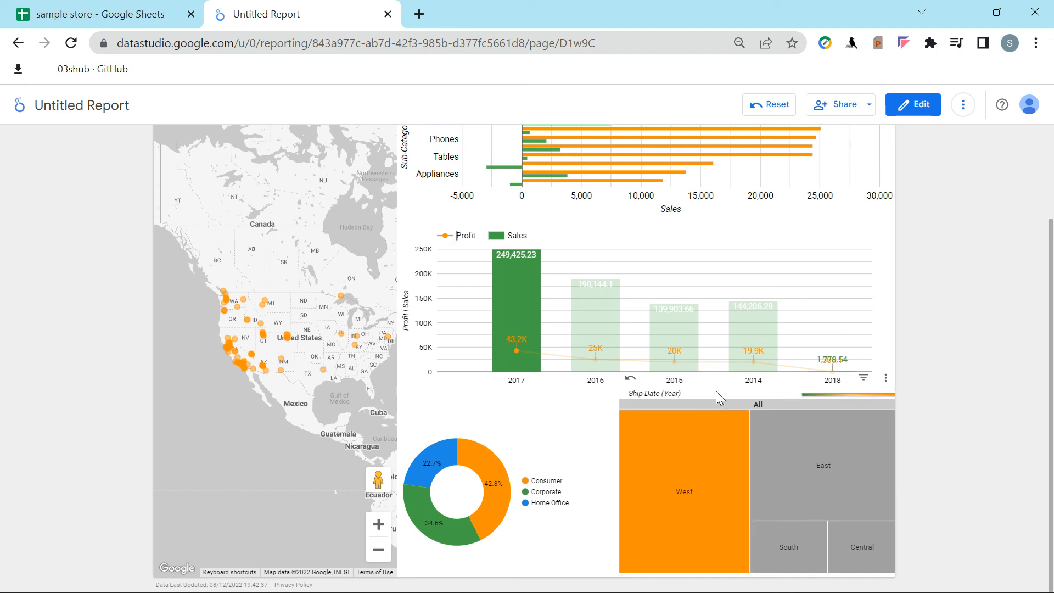
mouse_move(693, 490)
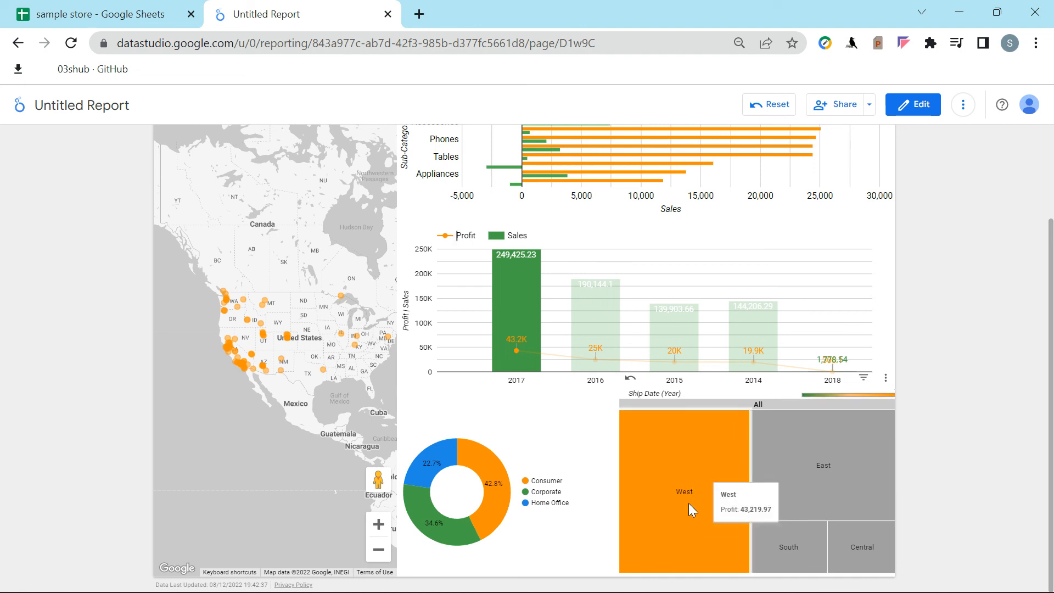
left_click(519, 312)
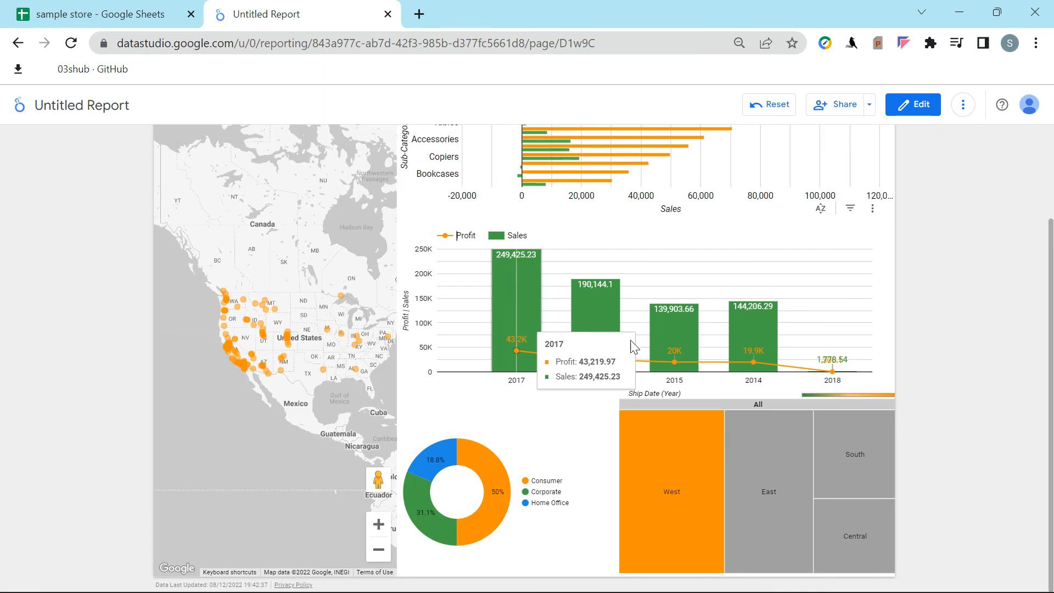
Cross-filter the report by the 2014 bar of the combo chart to compare the scorecards and charts, and clear that filter.
left_click(757, 338)
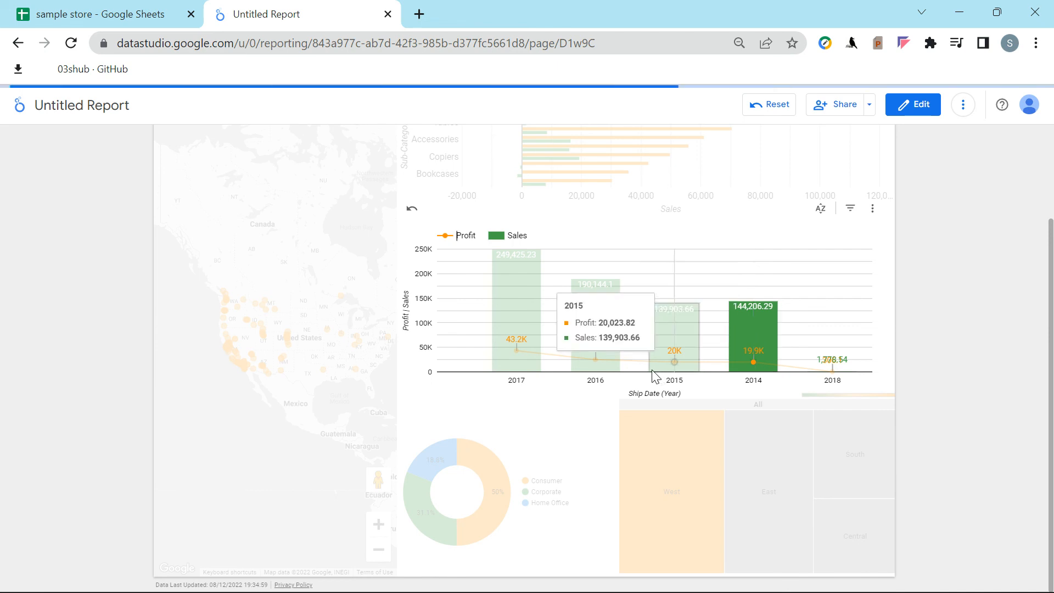
scroll(672, 384, "up", 2)
scroll(671, 376, "up", 1)
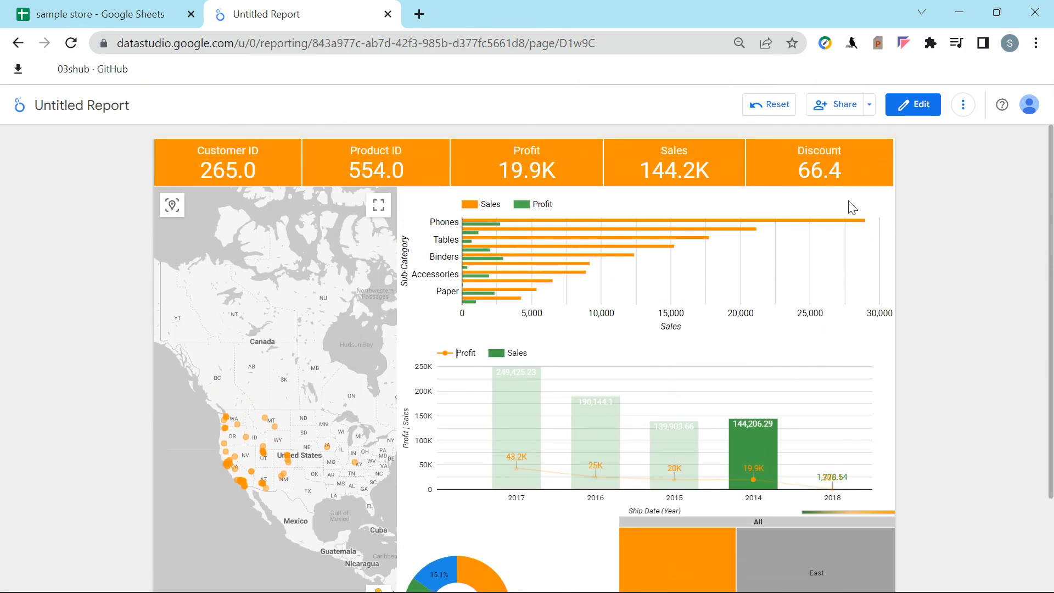
scroll(585, 348, "down", 2)
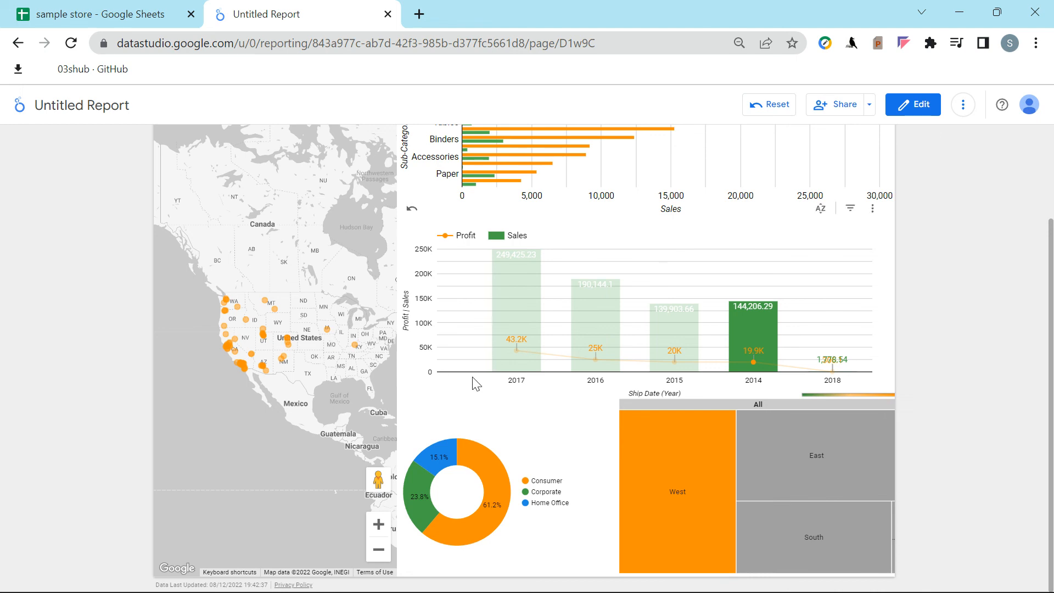
scroll(513, 367, "up", 2)
scroll(516, 363, "down", 2)
scroll(518, 366, "up", 2)
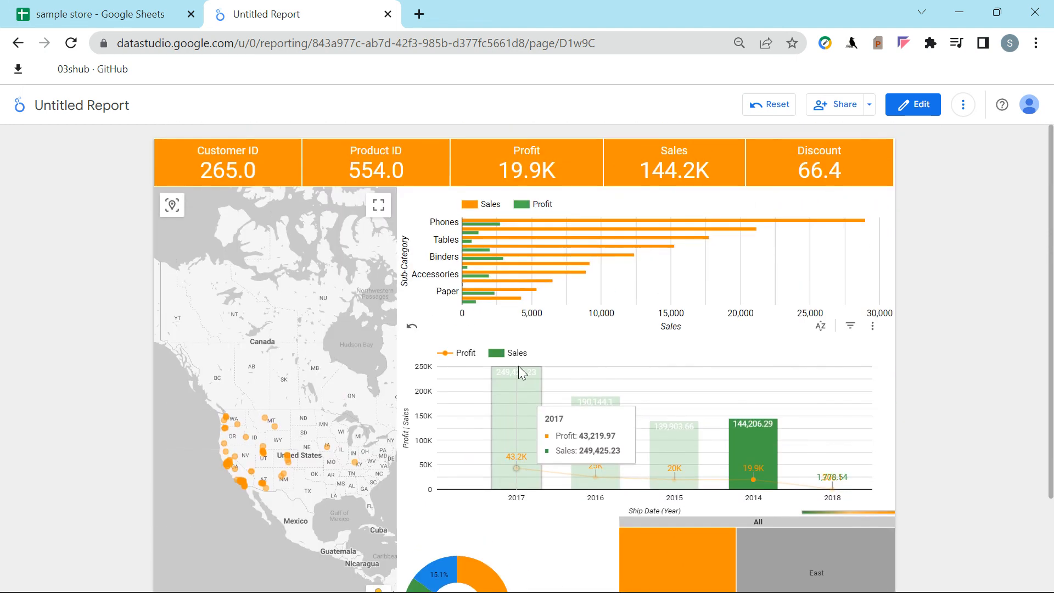
scroll(519, 365, "down", 2)
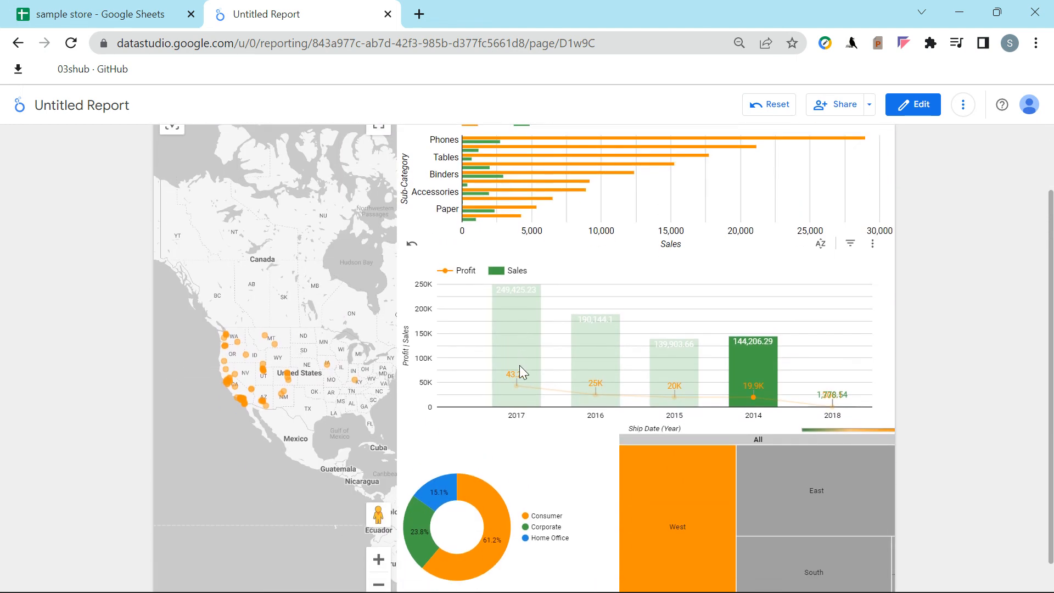
left_click(741, 382)
scroll(536, 366, "up", 2)
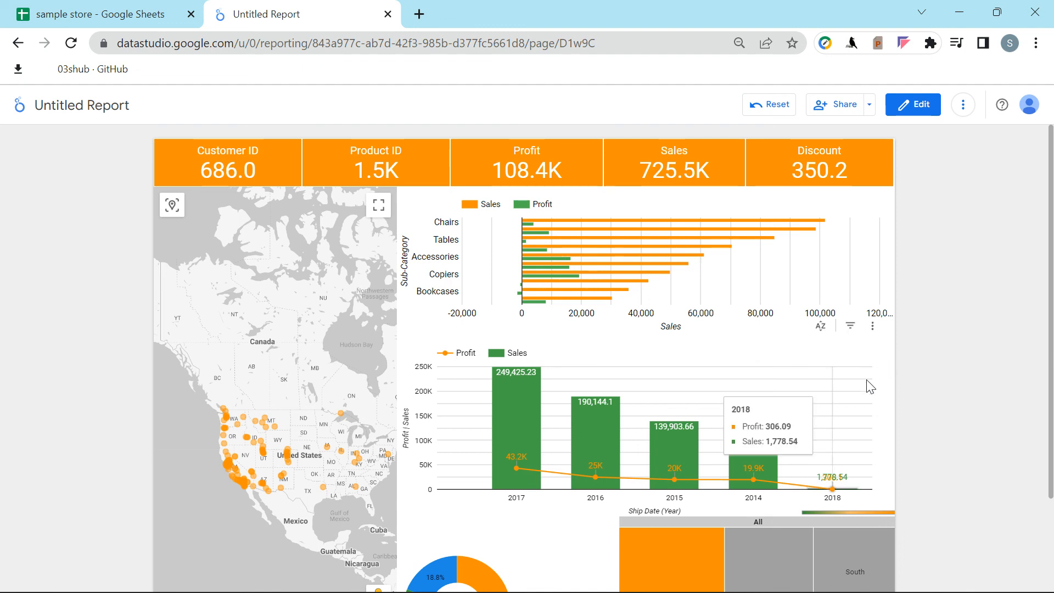
scroll(849, 365, "down", 2)
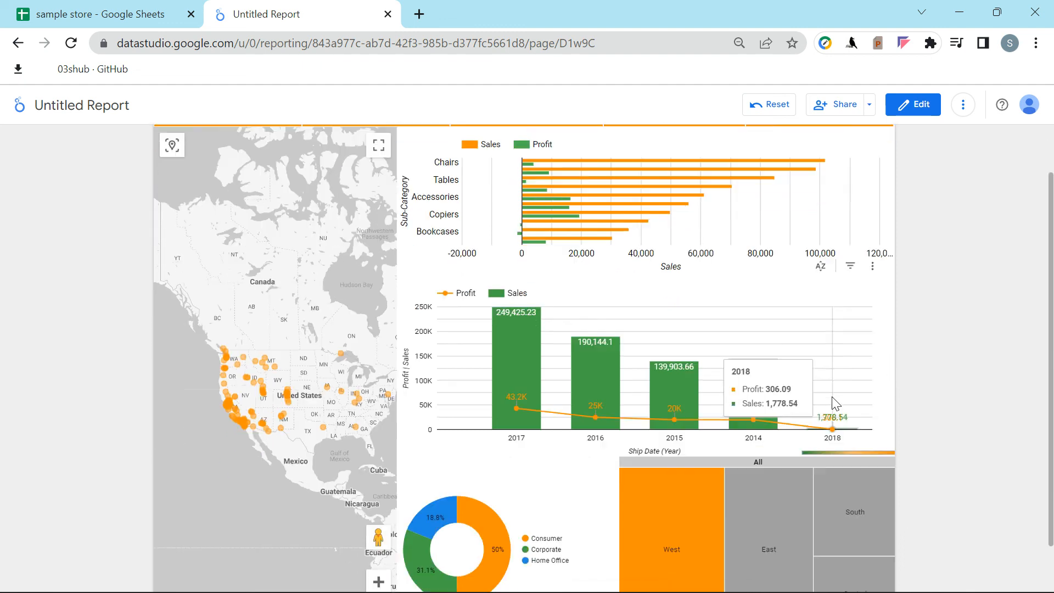
scroll(821, 417, "up", 2)
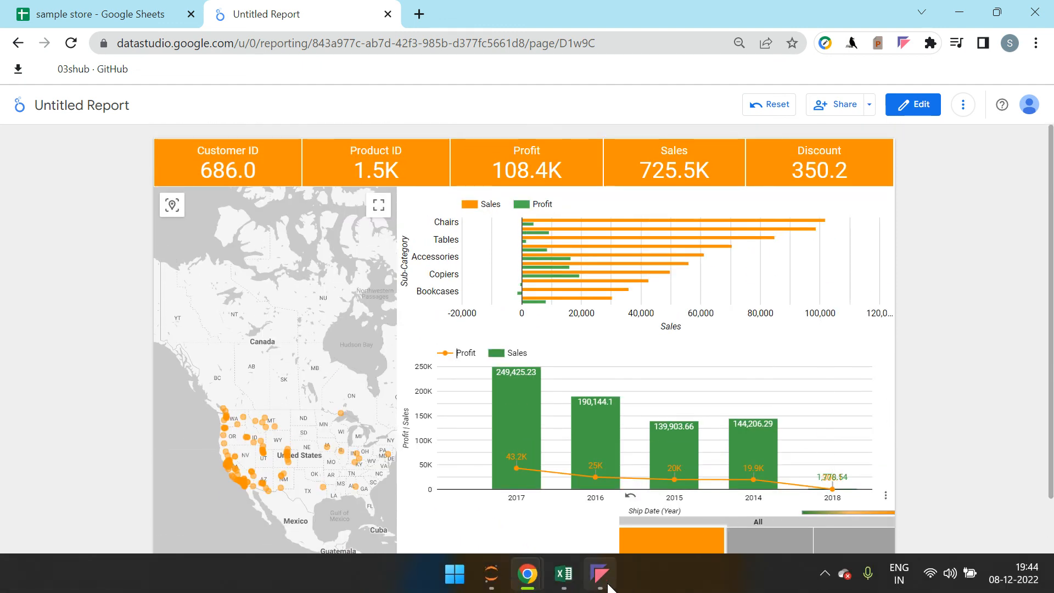